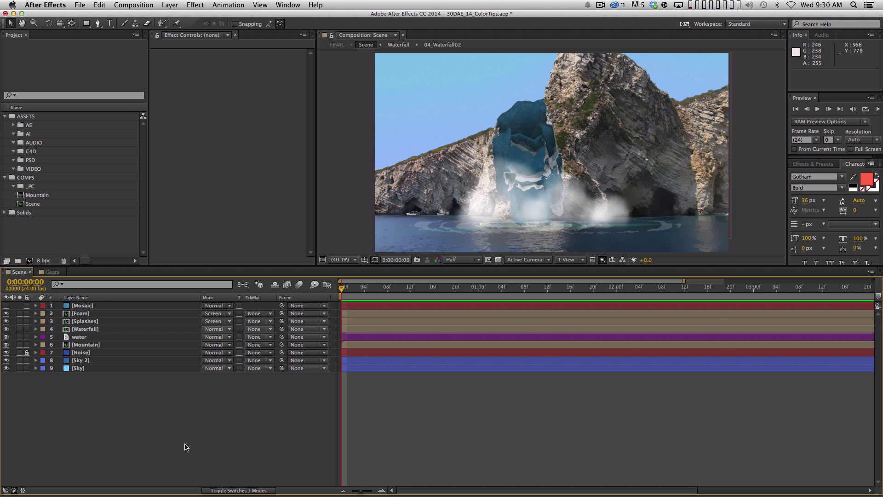
Create a new composition with the default settings, put it in the COMPS folder and rename it ColorPick.
{"action": "key", "text": "super+n"}
{"action": "key", "text": "Return"}
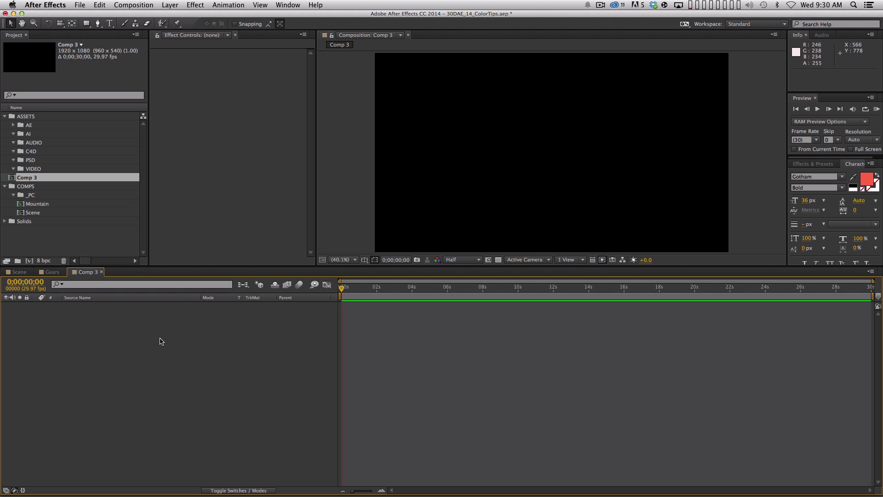
{"action": "left_click_drag", "start_coordinate": [28, 177], "coordinate": [69, 193]}
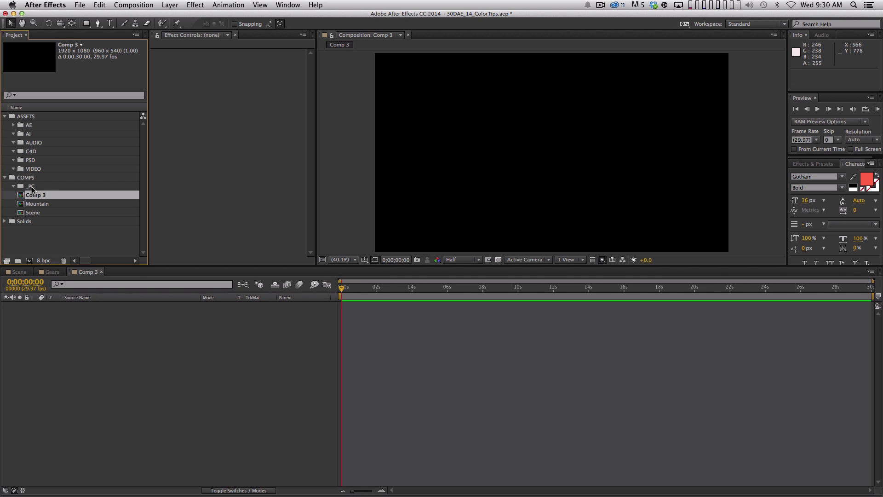
{"action": "key", "text": "Return"}
{"action": "type", "text": "ColorPi"}
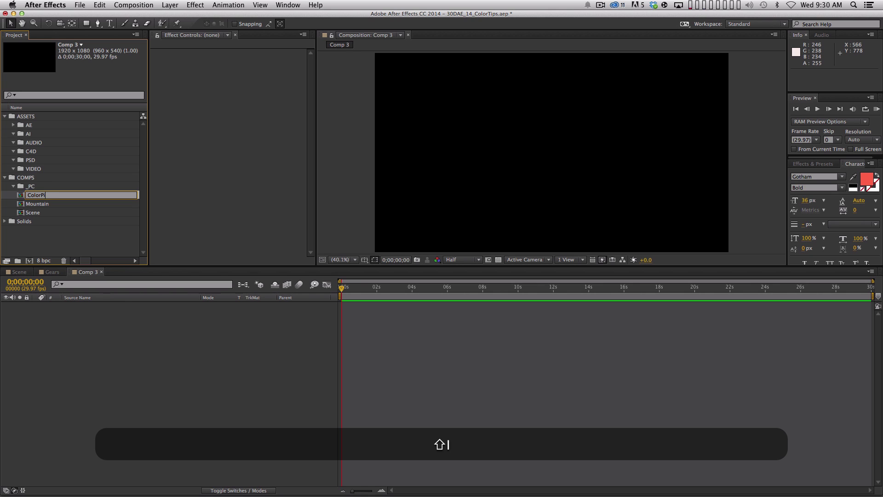
{"action": "type", "text": "ck"}
{"action": "key", "text": "Return"}
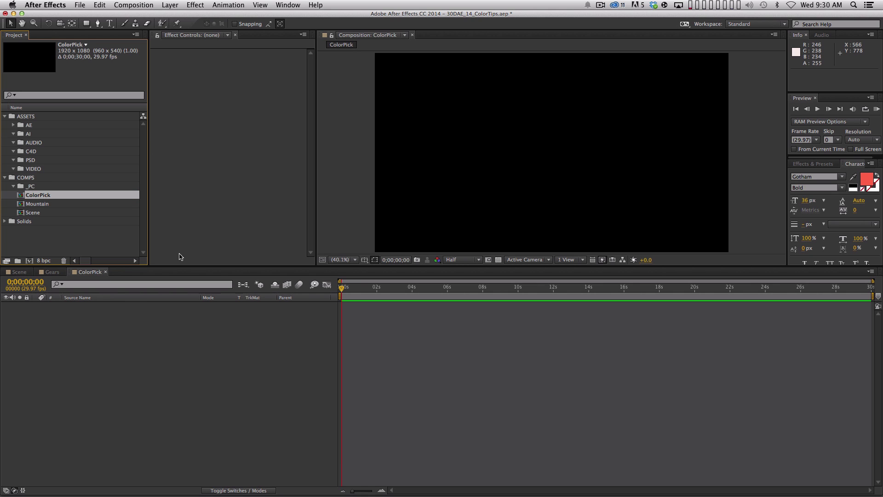
Draw a wide rectangle across the middle of the frame, extending past both sides, and fill it with medium gray.
{"action": "left_click", "coordinate": [86, 24]}
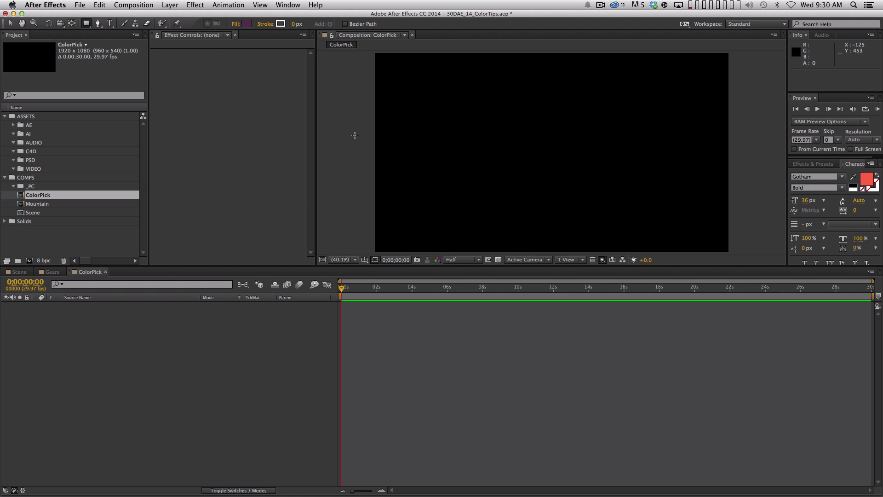
{"action": "mouse_move", "coordinate": [355, 132]}
{"action": "left_mouse_down"}
{"action": "mouse_move", "coordinate": [559, 156]}
{"action": "mouse_move", "coordinate": [751, 160]}
{"action": "left_mouse_up"}
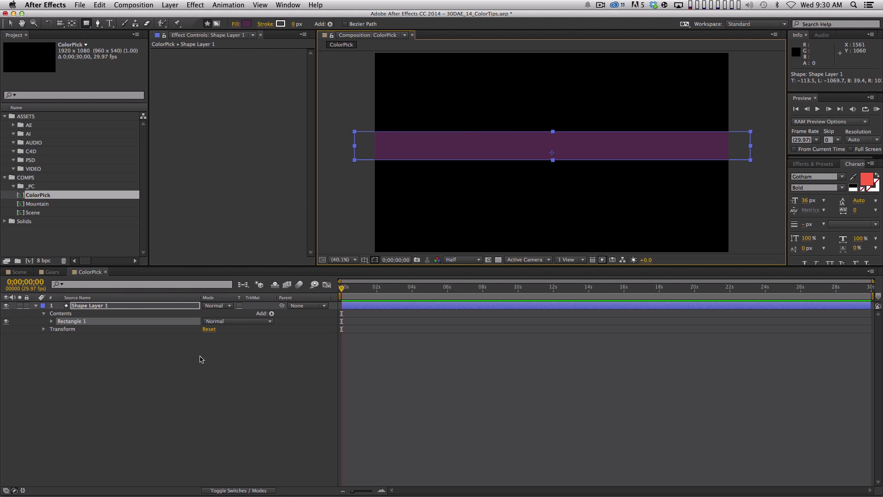
{"action": "left_click", "coordinate": [133, 305]}
{"action": "left_click", "coordinate": [247, 24]}
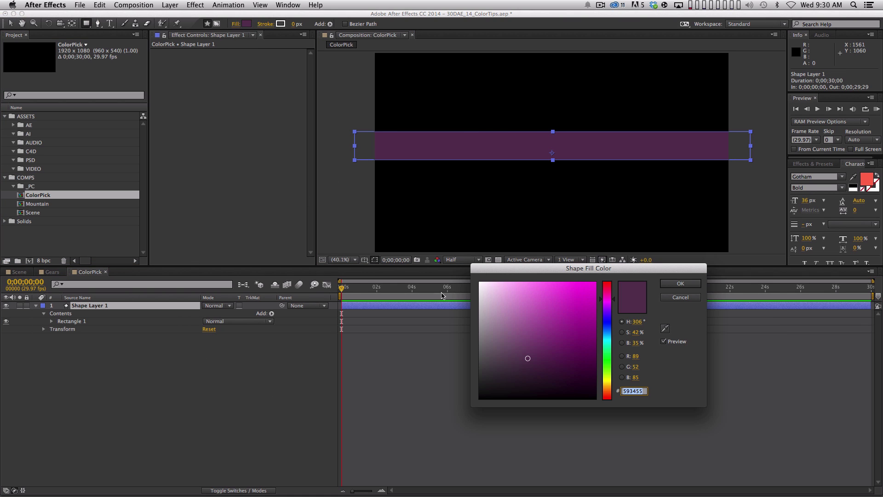
{"action": "left_click_drag", "start_coordinate": [517, 342], "coordinate": [480, 345]}
{"action": "left_click", "coordinate": [680, 283]}
{"action": "left_click", "coordinate": [89, 418]}
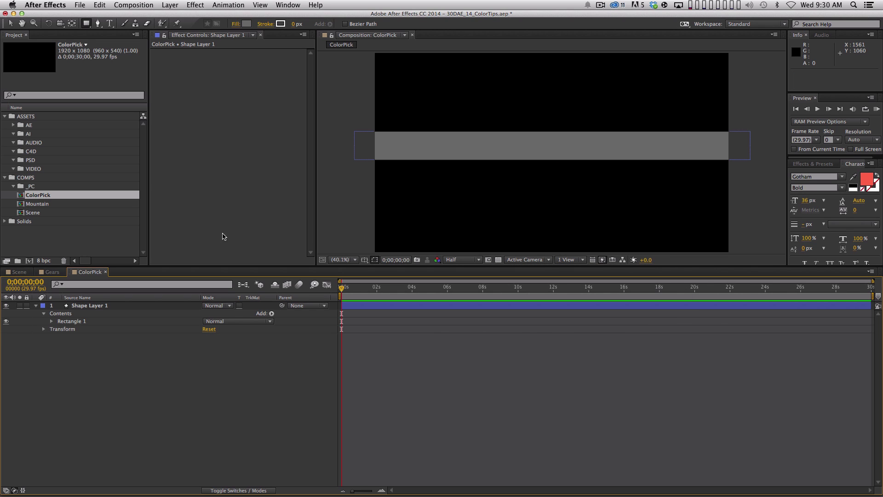
Add a text layer reading "Stinky McFart" on the gray bar.
{"action": "left_click", "coordinate": [111, 24]}
{"action": "left_click", "coordinate": [431, 144]}
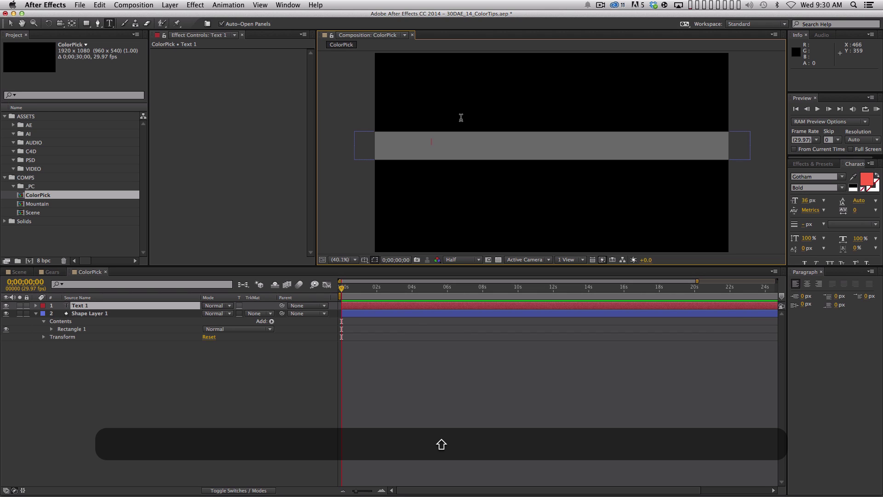
{"action": "type", "text": "Stinky McFart"}
{"action": "key", "text": "KP_Enter"}
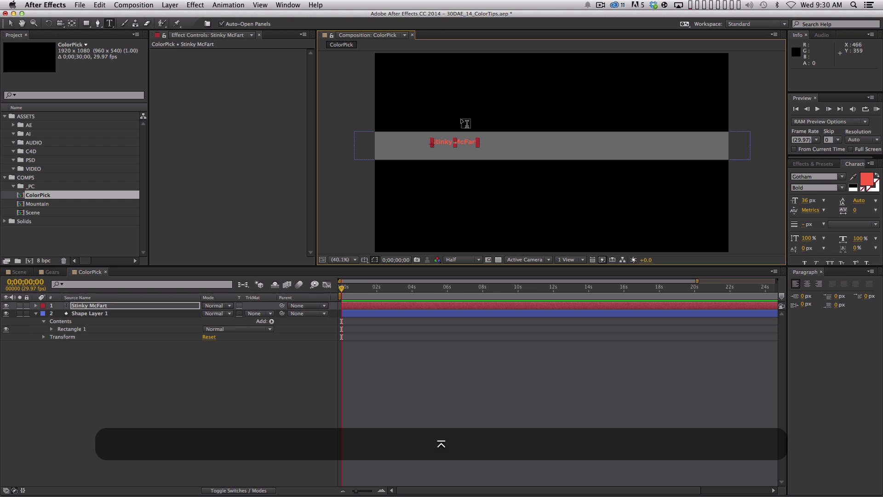
Scale the text layer to 299% and position it inside the gray bar, toward its left end.
{"action": "key", "text": "s"}
{"action": "left_click_drag", "start_coordinate": [226, 313], "coordinate": [336, 315]}
{"action": "key", "text": "v"}
{"action": "left_click_drag", "start_coordinate": [470, 137], "coordinate": [454, 148]}
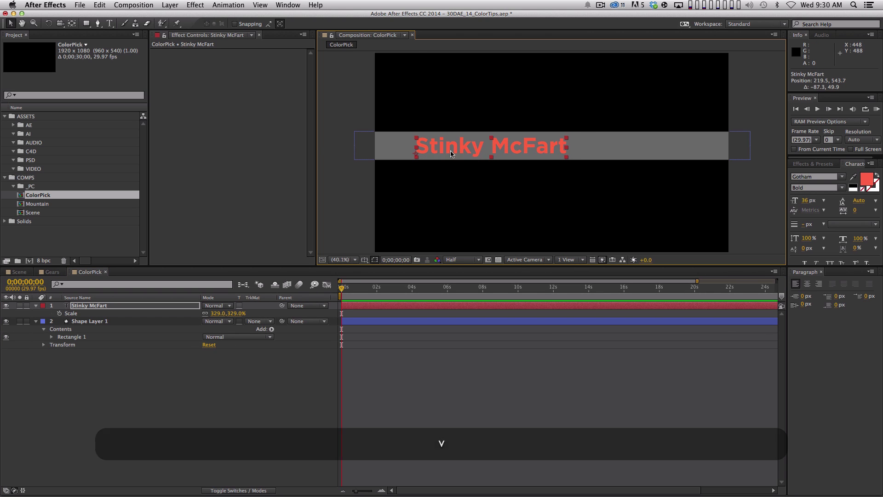
{"action": "left_click_drag", "start_coordinate": [237, 313], "coordinate": [223, 313]}
{"action": "left_click_drag", "start_coordinate": [460, 140], "coordinate": [458, 142]}
Change the text's fill color to white and nudge the text slightly up and right within the bar.
{"action": "left_click", "coordinate": [168, 307]}
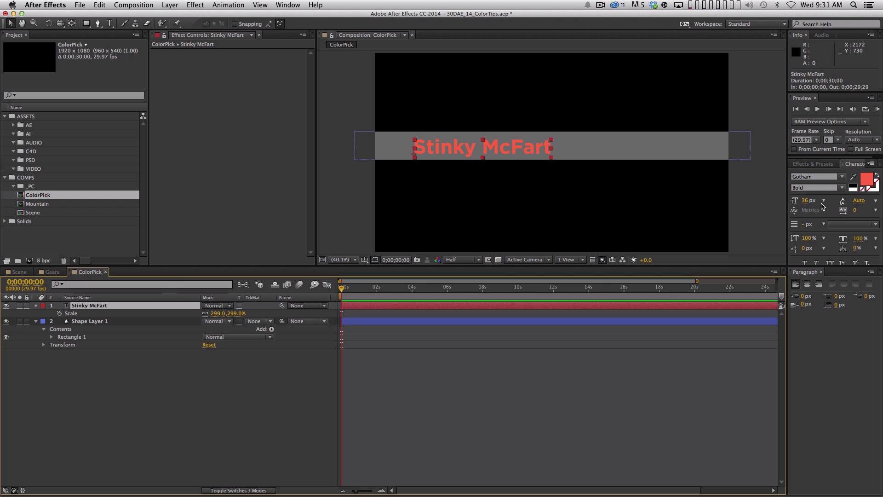
{"action": "left_click", "coordinate": [852, 185]}
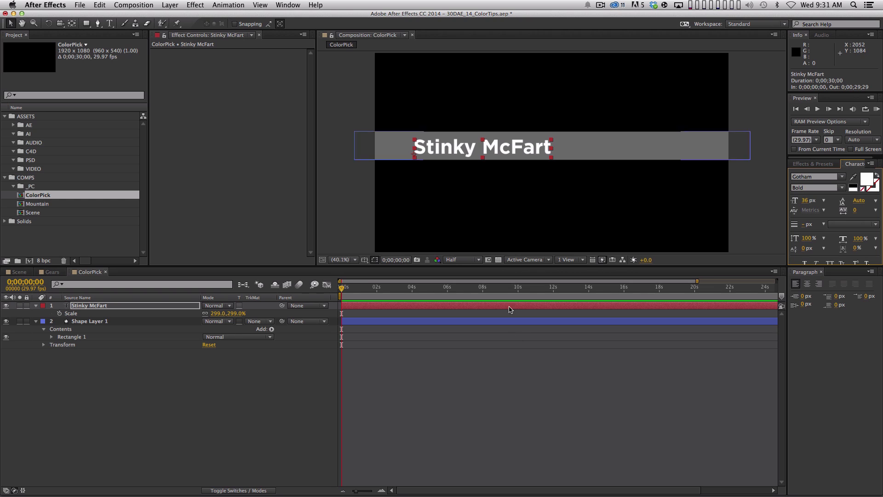
{"action": "left_click_drag", "start_coordinate": [447, 153], "coordinate": [448, 152]}
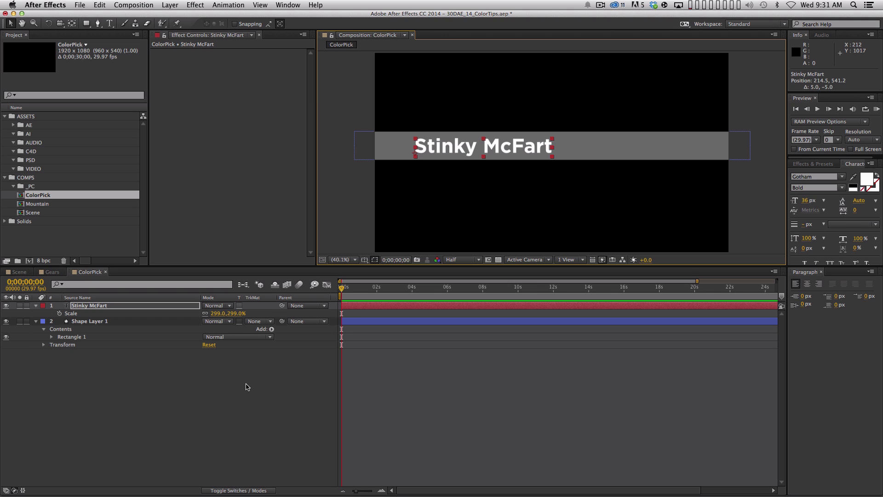
{"action": "left_click", "coordinate": [269, 425]}
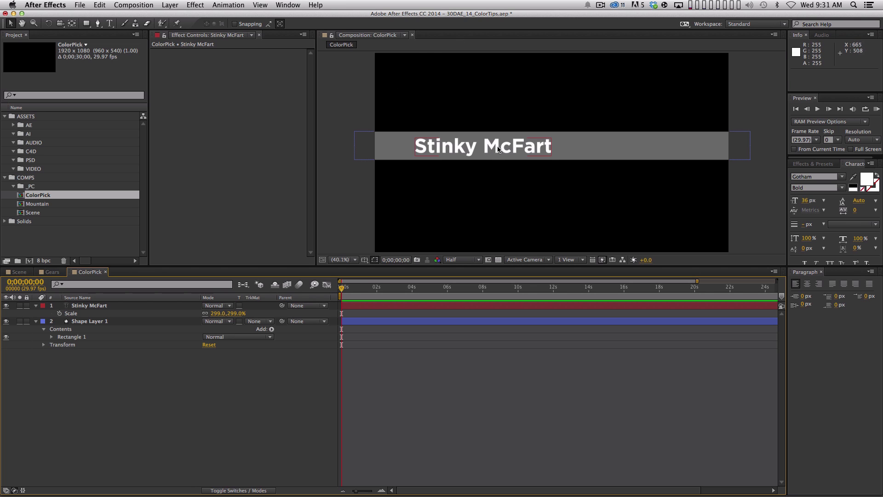
Shrink the text to about 256.8% scale and place it at about 212, 531.3 to center it vertically in the bar.
{"action": "left_click_drag", "start_coordinate": [485, 146], "coordinate": [486, 146]}
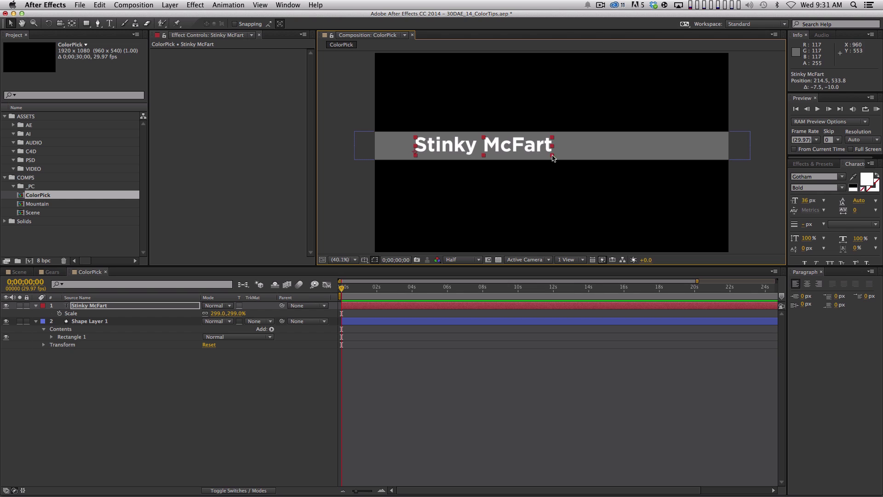
{"action": "left_click_drag", "start_coordinate": [553, 157], "coordinate": [517, 146]}
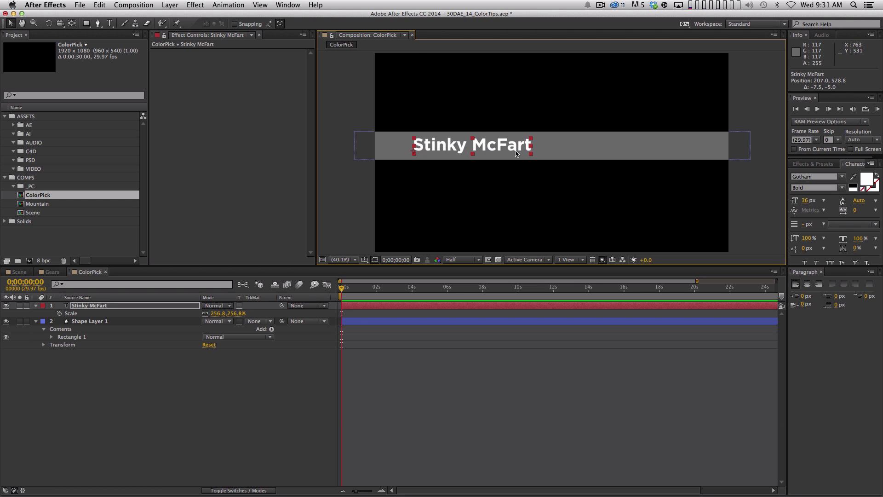
{"action": "left_click_drag", "start_coordinate": [518, 151], "coordinate": [519, 152]}
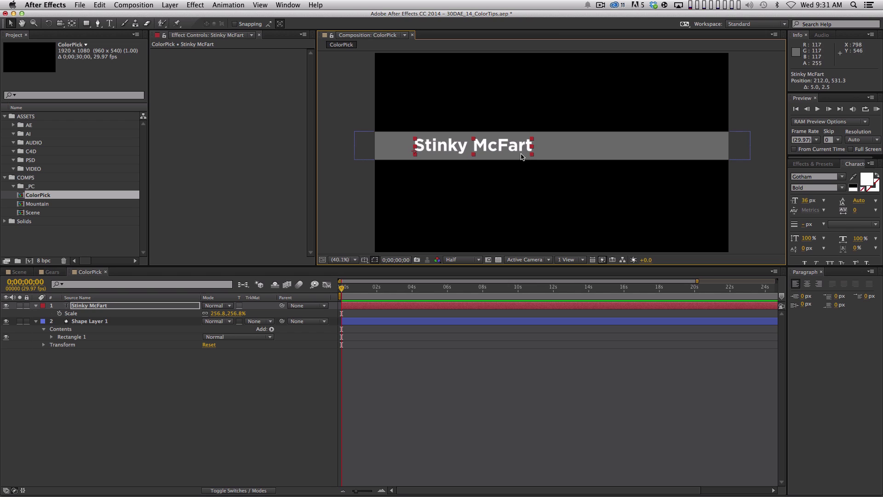
Collapse the open properties of the text layer and the shape layer.
{"action": "left_click", "coordinate": [36, 305]}
{"action": "left_click", "coordinate": [48, 330]}
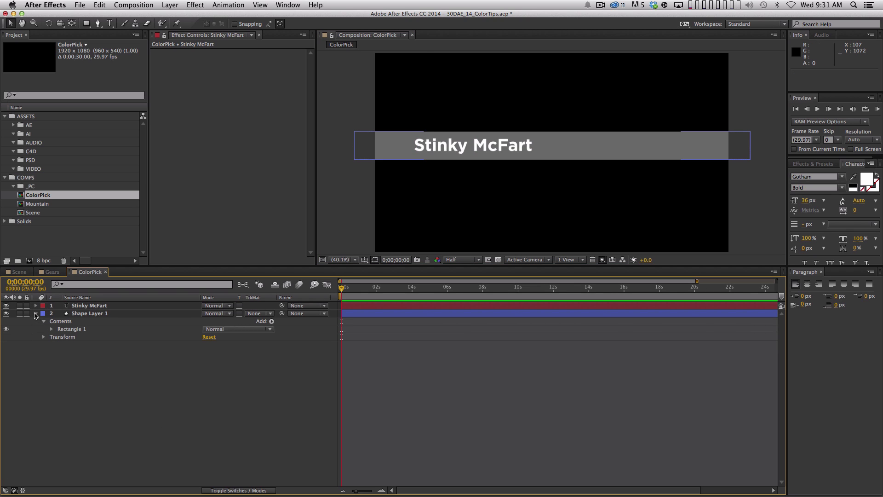
{"action": "left_click", "coordinate": [36, 314]}
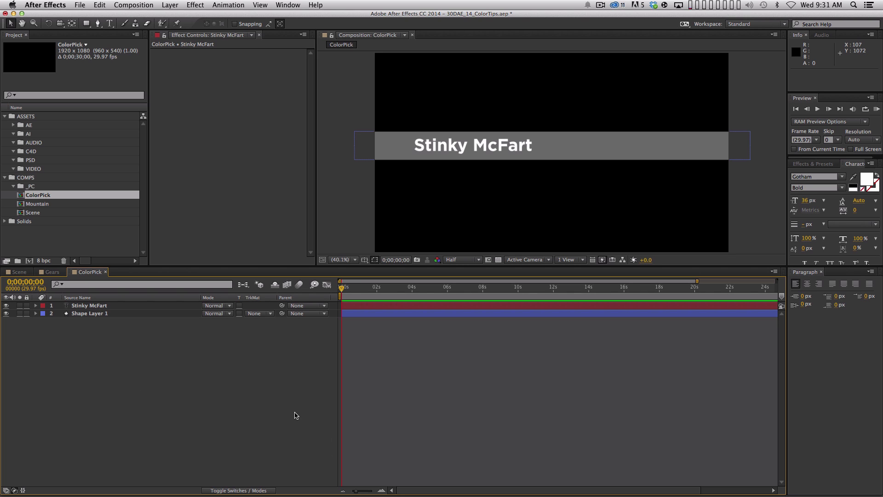
Add a purple solid with the default settings and send it beneath the text and shape layers.
{"action": "key", "text": "super+y"}
{"action": "key", "text": "Return"}
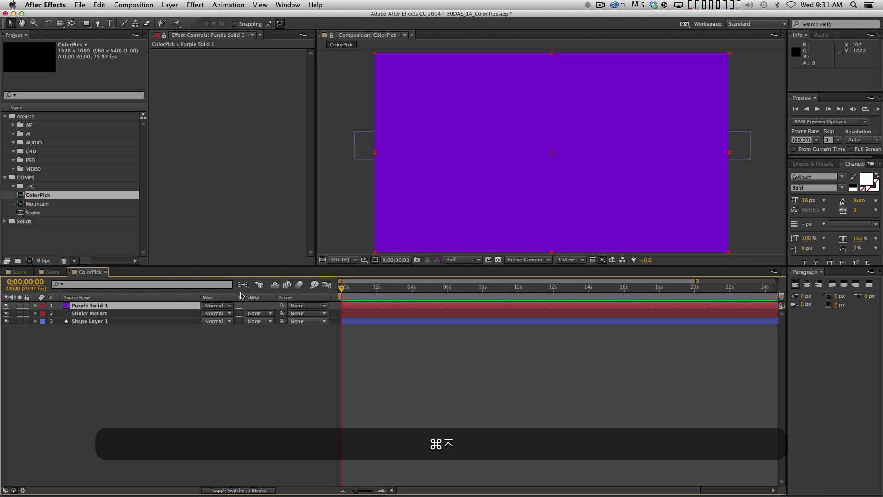
{"action": "key", "text": "super+shift+bracketleft"}
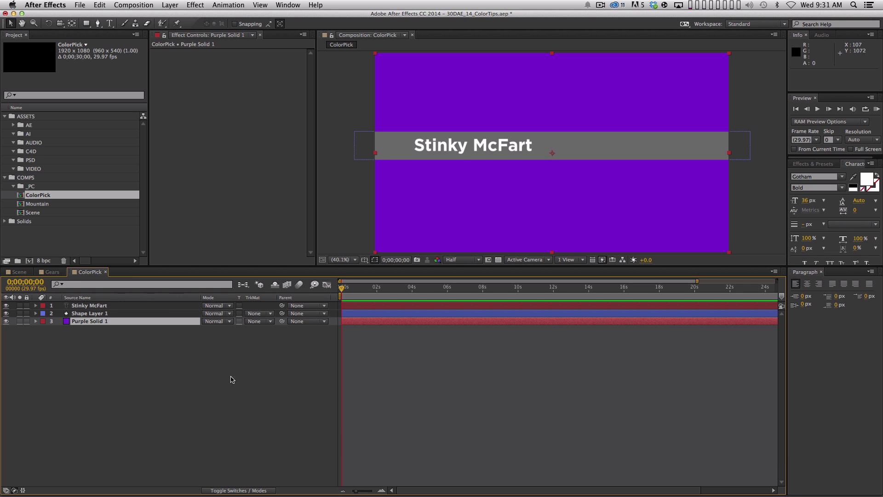
Apply the Generate > Fill effect to the solid and set its color to a medium green with a hue of about 150°.
{"action": "left_click", "coordinate": [204, 5]}
{"action": "mouse_move", "coordinate": [223, 118]}
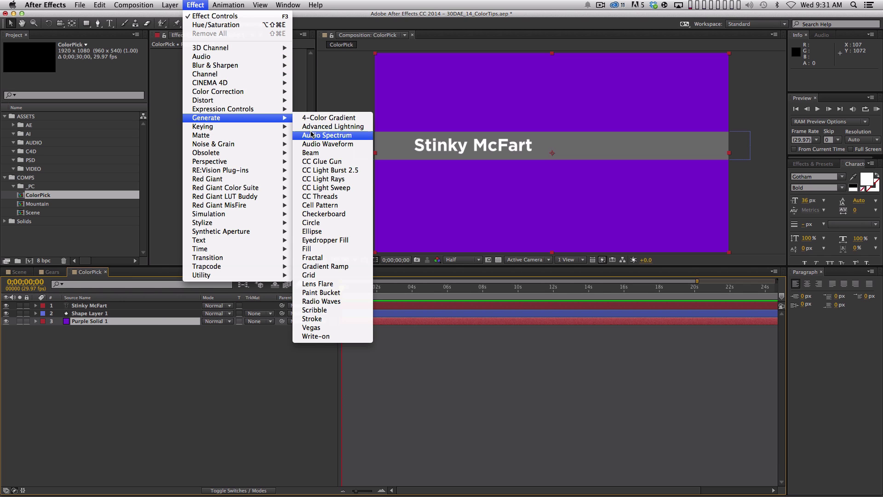
{"action": "left_click", "coordinate": [330, 248]}
{"action": "left_click", "coordinate": [244, 77]}
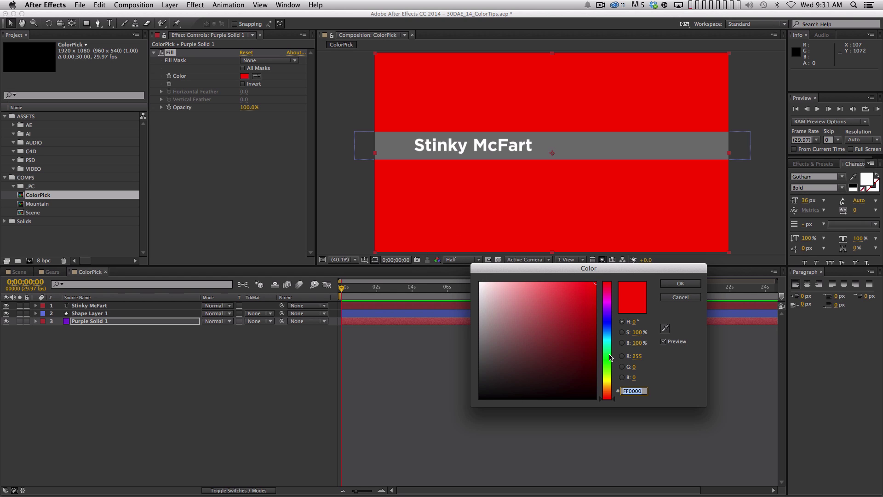
{"action": "left_click_drag", "start_coordinate": [609, 358], "coordinate": [608, 353]}
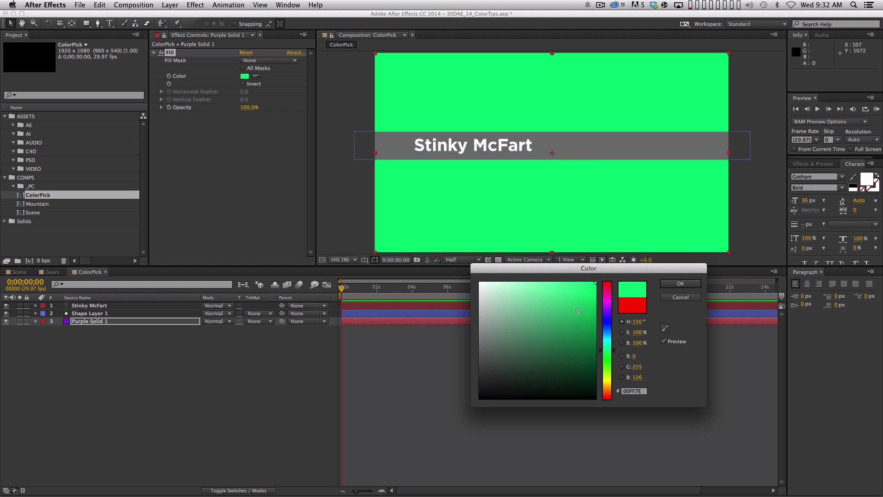
{"action": "left_click_drag", "start_coordinate": [585, 317], "coordinate": [582, 319]}
{"action": "left_click", "coordinate": [669, 283]}
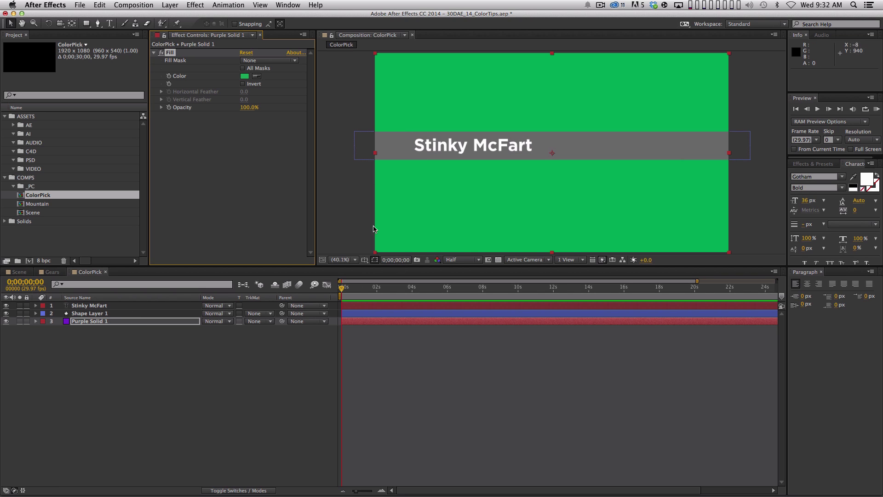
Switch to the Adobe Kuler color wheel in Chrome and move its window so the green background shows beside it.
{"action": "key", "text": "super+Tab"}
{"action": "key", "text": "super+Tab"}
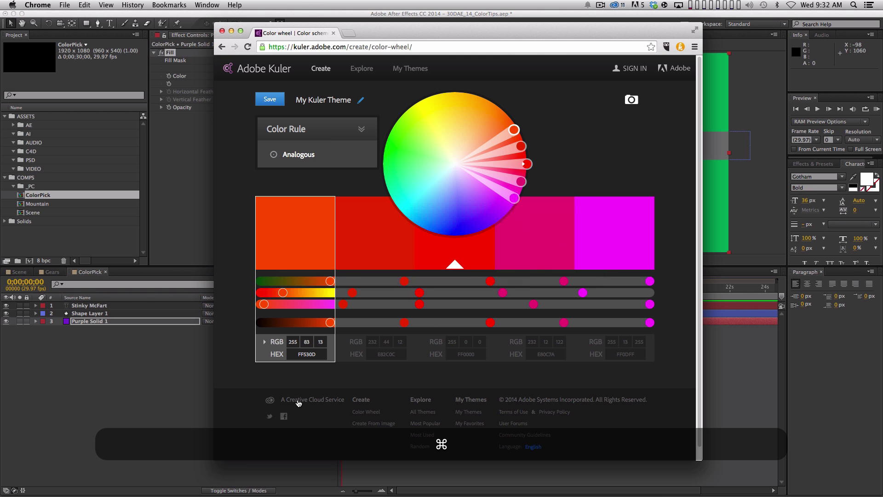
{"action": "left_click_drag", "start_coordinate": [480, 30], "coordinate": [446, 32]}
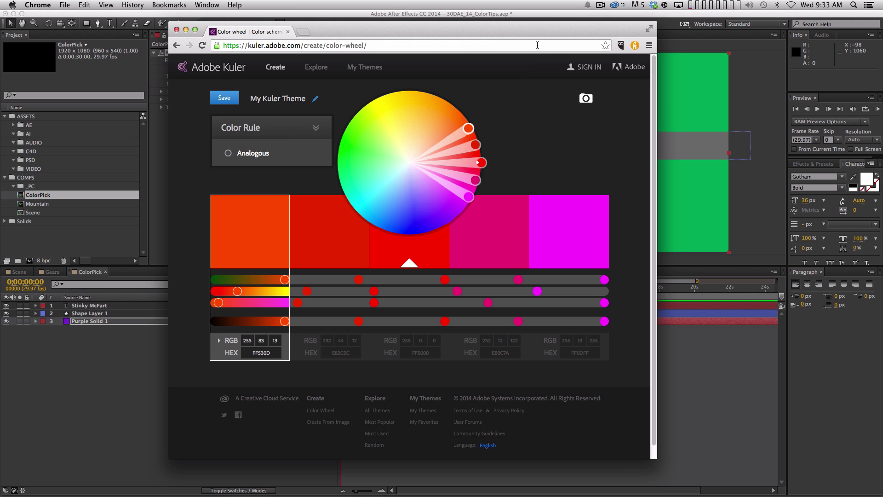
{"action": "left_click_drag", "start_coordinate": [537, 28], "coordinate": [547, 61]}
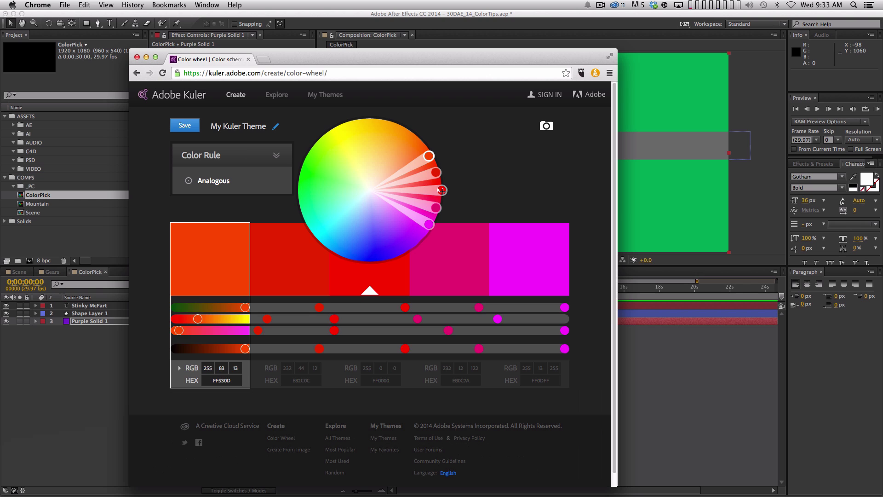
Rotate the analogous theme's base color to green and darken it to hex 2AE063.
{"action": "left_click_drag", "start_coordinate": [439, 191], "coordinate": [340, 158]}
{"action": "left_click_drag", "start_coordinate": [327, 167], "coordinate": [312, 193]}
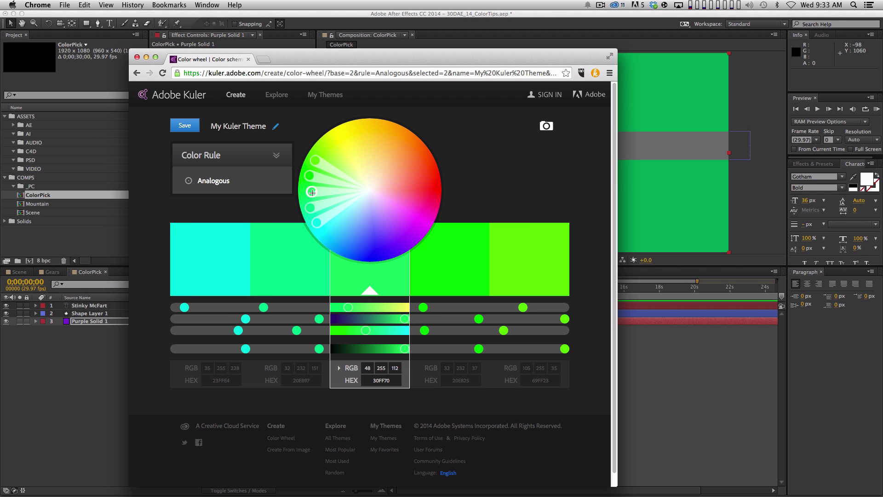
{"action": "left_click", "coordinate": [398, 352]}
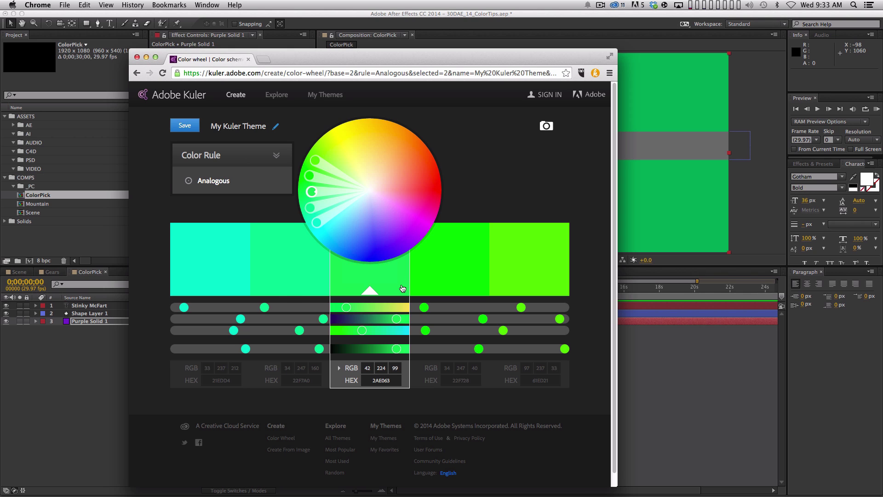
Try the Monochromatic color rule on the green base color and change the theme's rule to Triad.
{"action": "left_click", "coordinate": [258, 184]}
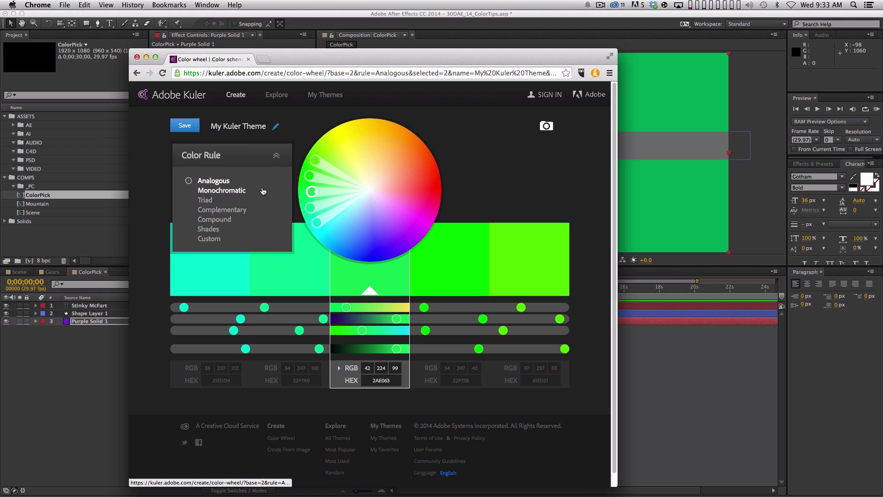
{"action": "mouse_move", "coordinate": [255, 183]}
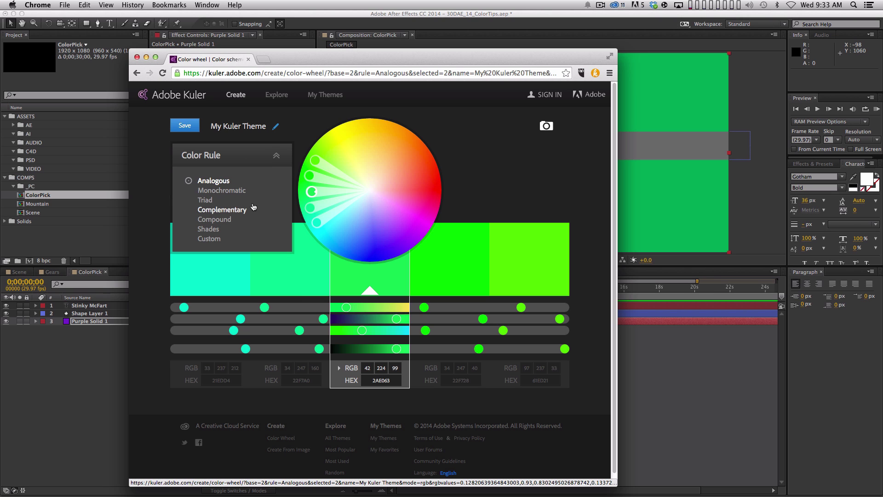
{"action": "left_click", "coordinate": [232, 190]}
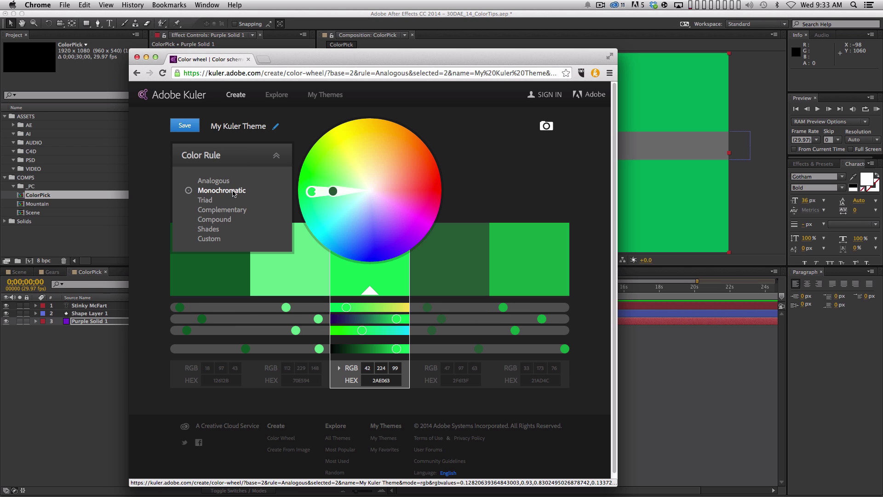
{"action": "left_click", "coordinate": [205, 199]}
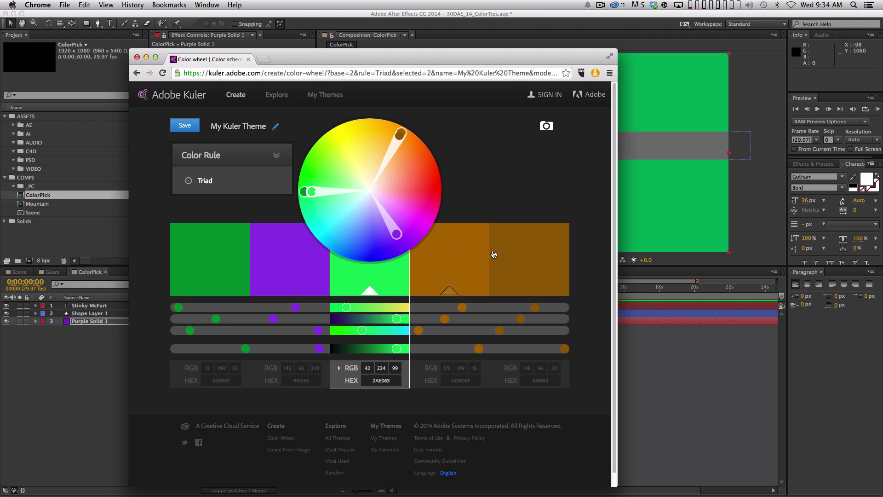
Try the Complementary color rule on the green base color and change the theme's rule to Compound.
{"action": "left_click", "coordinate": [205, 180]}
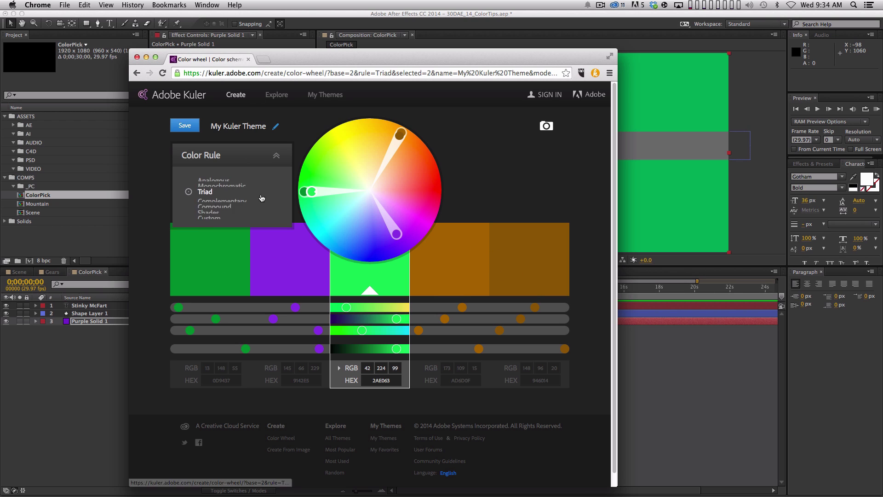
{"action": "left_click", "coordinate": [233, 213]}
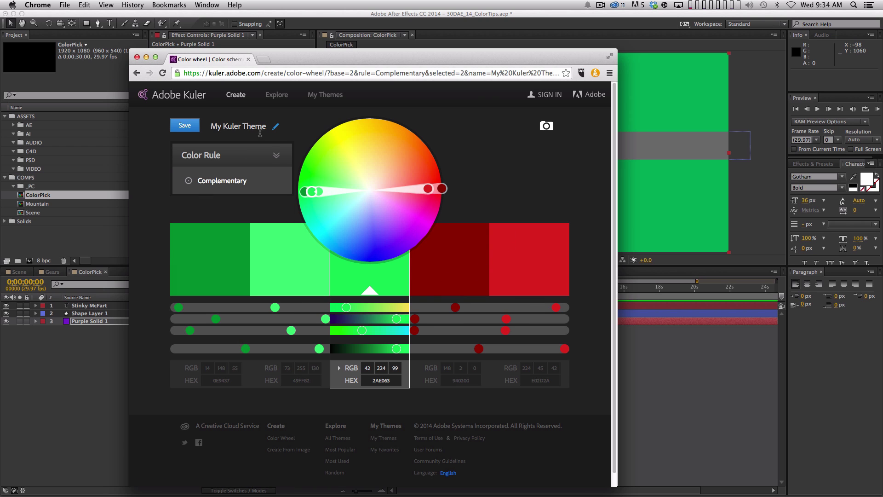
{"action": "left_click", "coordinate": [216, 180]}
{"action": "left_click", "coordinate": [230, 220]}
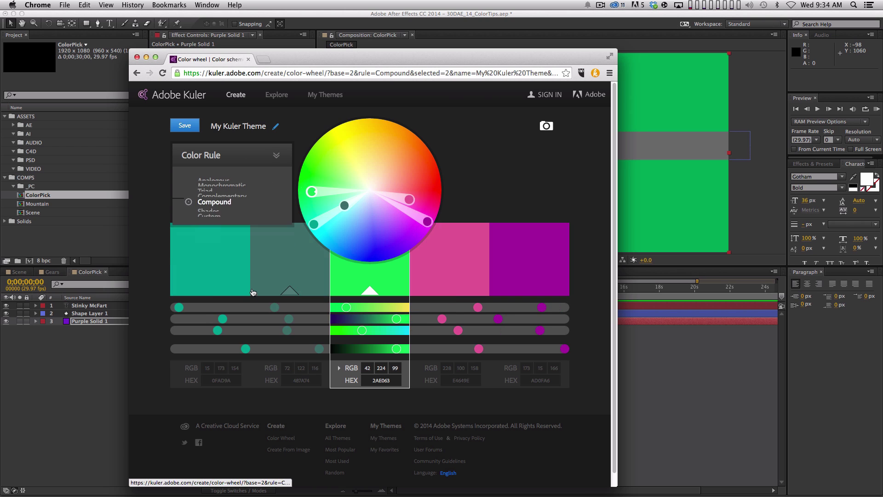
{"action": "left_click", "coordinate": [215, 180]}
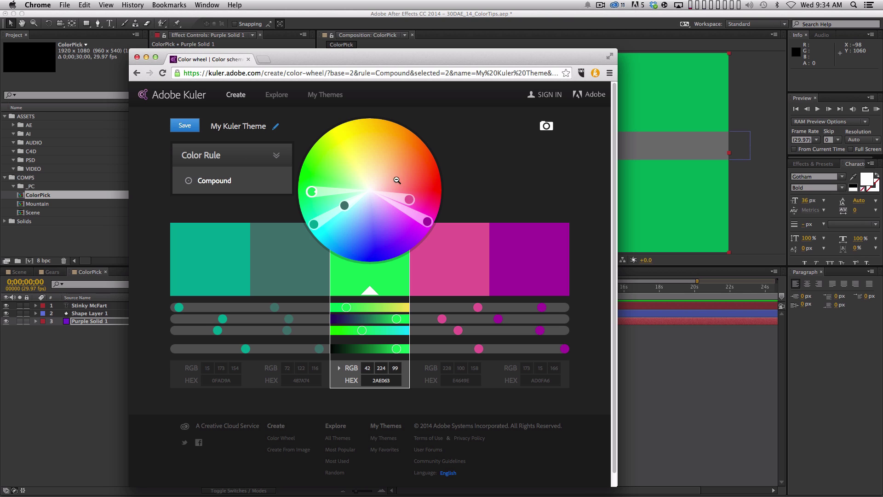
Adjust the compound theme's handles on the color wheel until the first swatch is teal with hex 31ADAD.
{"action": "mouse_move", "coordinate": [411, 200]}
{"action": "left_mouse_down"}
{"action": "mouse_move", "coordinate": [408, 190]}
{"action": "mouse_move", "coordinate": [414, 202]}
{"action": "left_mouse_up"}
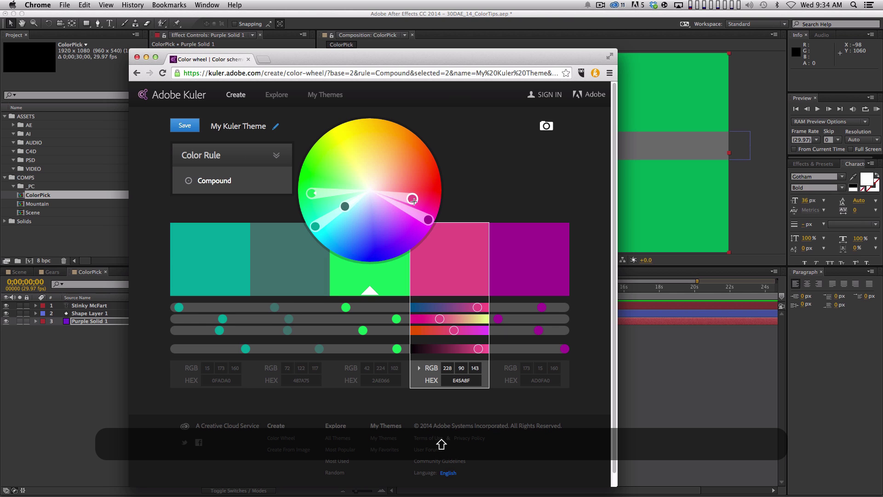
{"action": "mouse_move", "coordinate": [348, 207]}
{"action": "left_mouse_down"}
{"action": "mouse_move", "coordinate": [360, 181]}
{"action": "mouse_move", "coordinate": [334, 205]}
{"action": "left_mouse_up"}
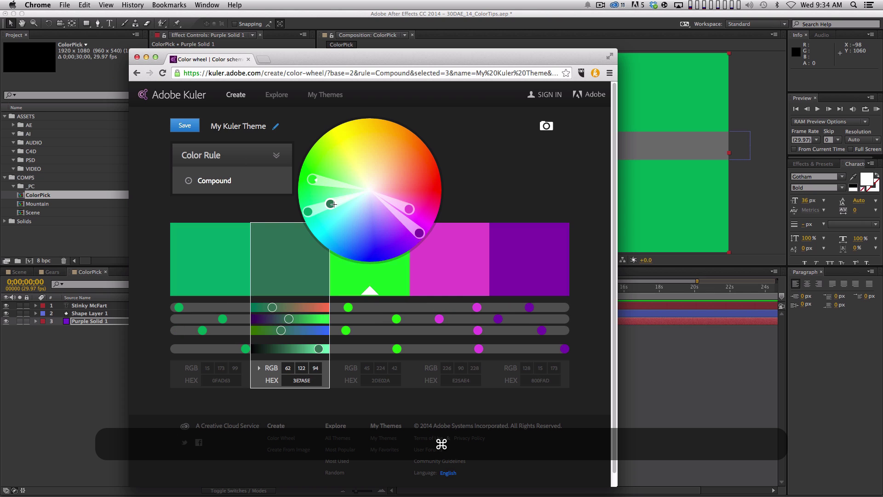
{"action": "mouse_move", "coordinate": [408, 209]}
{"action": "left_mouse_down"}
{"action": "mouse_move", "coordinate": [391, 161]}
{"action": "mouse_move", "coordinate": [366, 131]}
{"action": "mouse_move", "coordinate": [390, 184]}
{"action": "mouse_move", "coordinate": [416, 185]}
{"action": "left_mouse_up"}
{"action": "left_click_drag", "start_coordinate": [327, 240], "coordinate": [329, 222]}
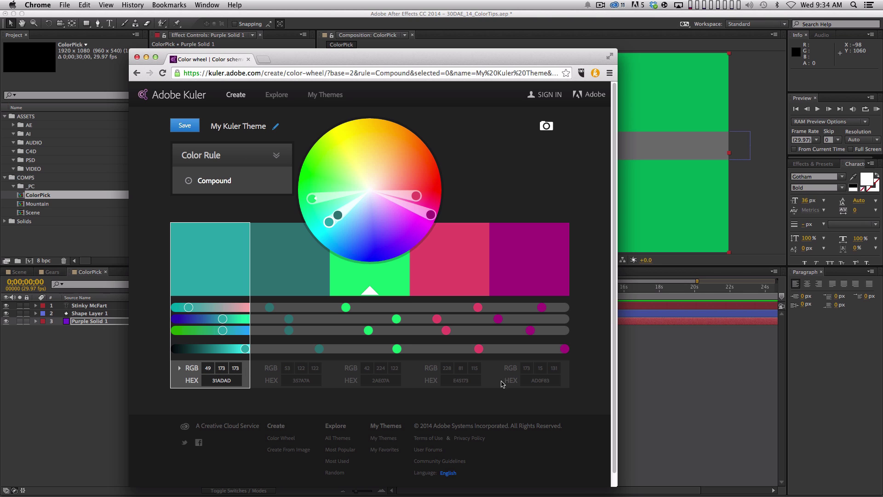
Capture a screenshot of a narrow horizontal strip across the theme's five color swatches.
{"action": "key", "text": "shift+super"}
{"action": "key", "text": "shift+super+4"}
{"action": "left_click_drag", "start_coordinate": [152, 258], "coordinate": [579, 283]}
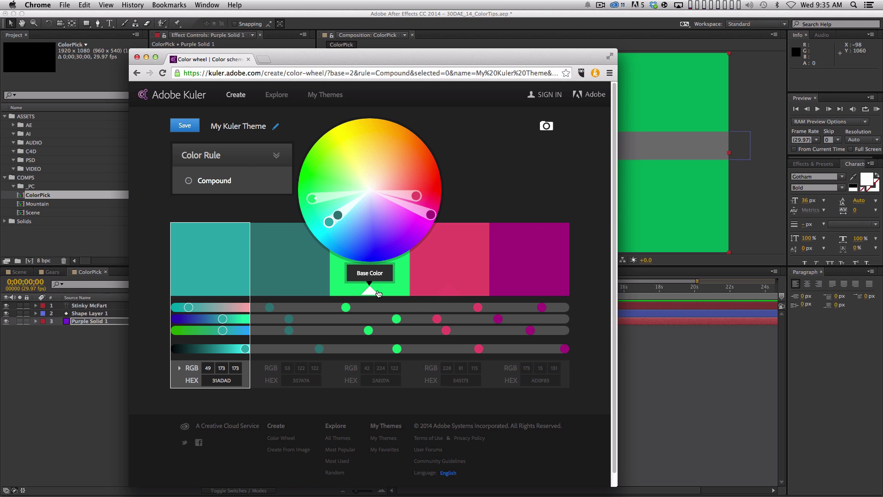
Switch to After Effects and import the swatch screenshot from the Desktop into the project's PSD folder.
{"action": "left_click", "coordinate": [50, 242]}
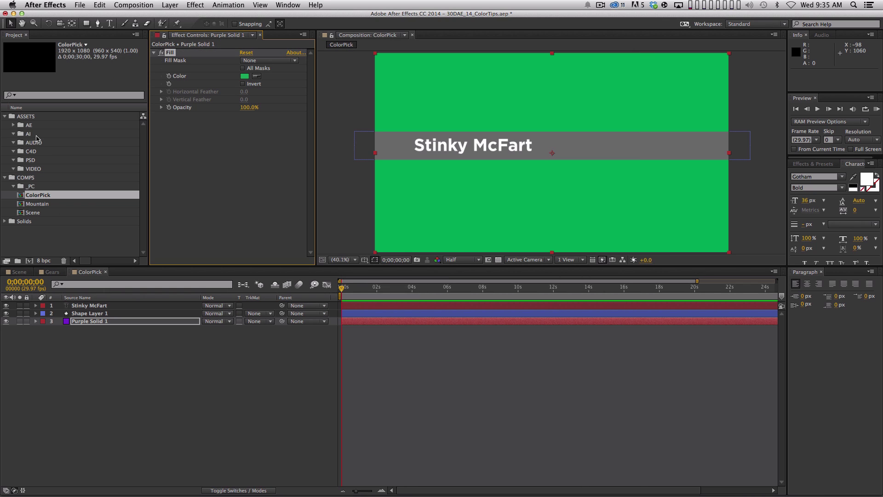
{"action": "left_click", "coordinate": [32, 160]}
{"action": "key", "text": "super+i"}
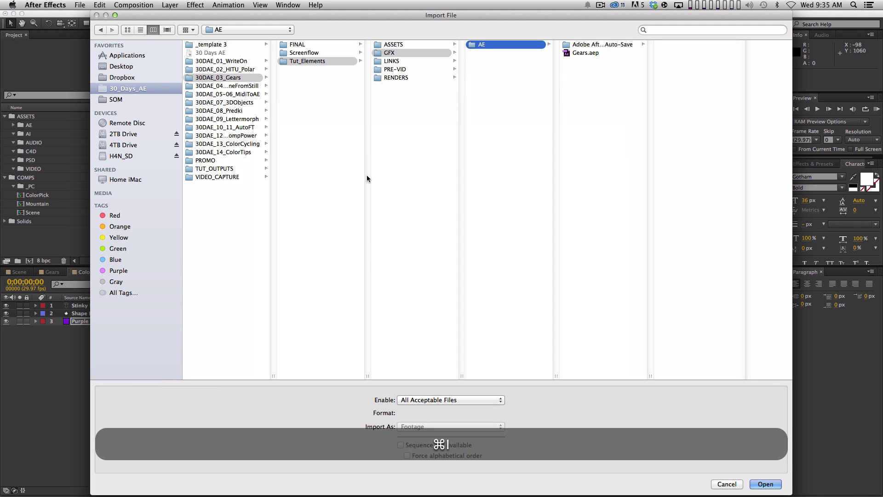
{"action": "left_click", "coordinate": [121, 66]}
{"action": "left_click", "coordinate": [222, 235]}
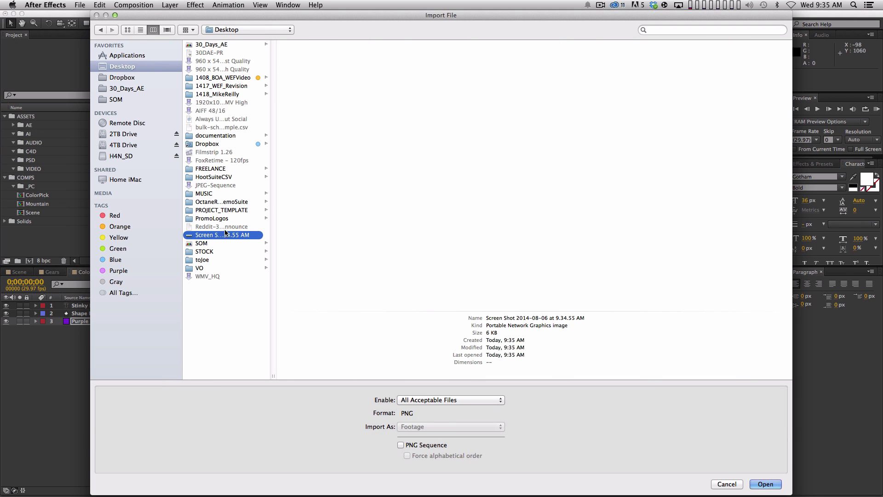
{"action": "key", "text": "Return"}
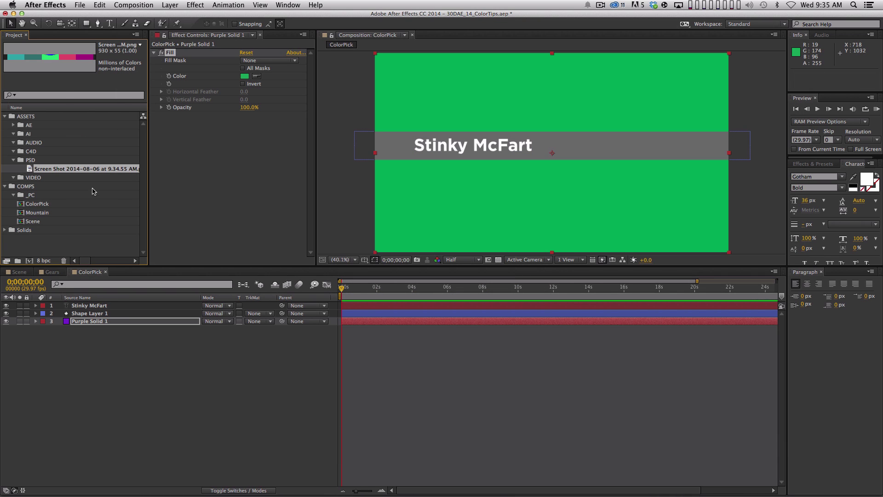
Open the imported swatch screenshot as footage and dock its viewer below the Effect Controls.
{"action": "double_click", "coordinate": [30, 169]}
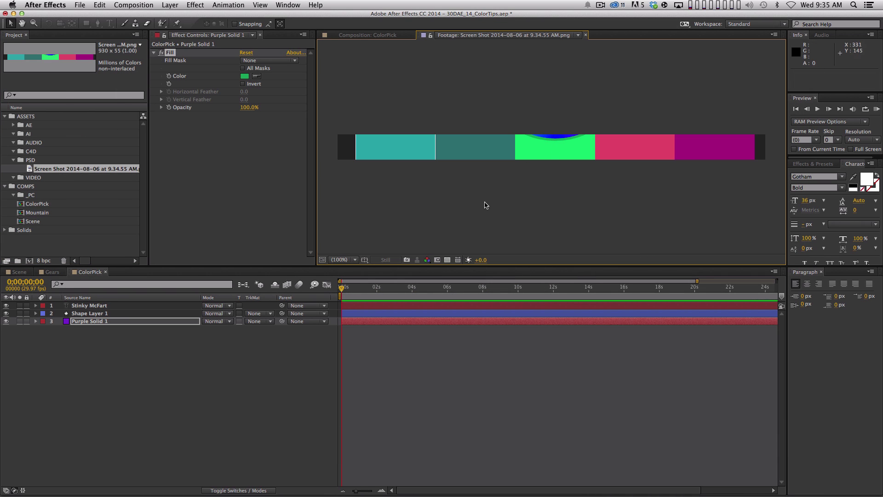
{"action": "left_click_drag", "start_coordinate": [418, 36], "coordinate": [247, 253]}
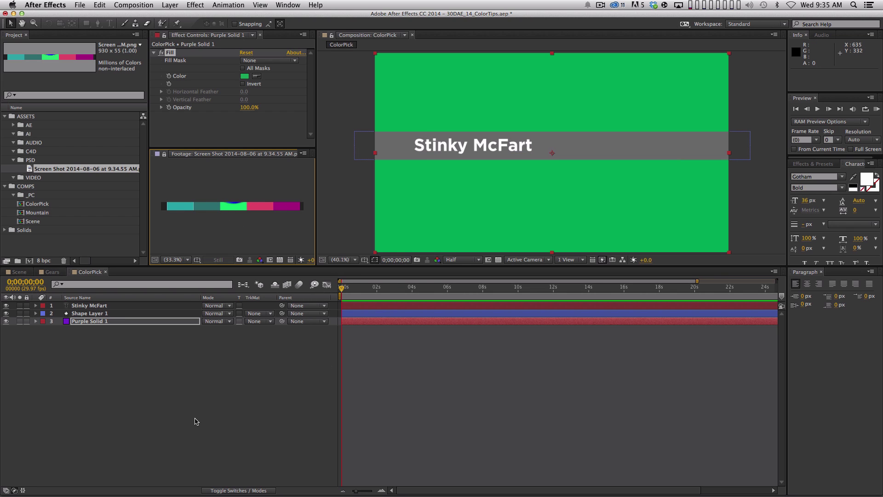
Sample the dark teal swatch from the screenshot as the Fill effect color of Purple Solid 1.
{"action": "left_click", "coordinate": [116, 323]}
{"action": "left_click", "coordinate": [256, 76]}
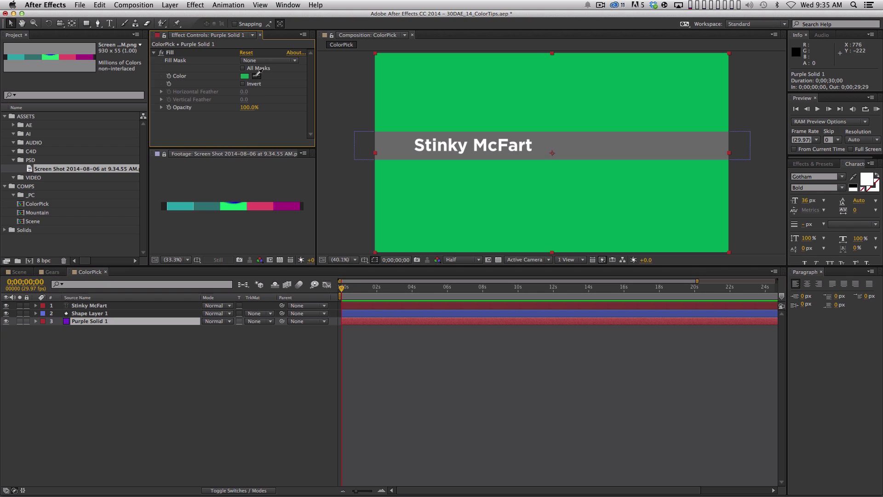
{"action": "left_click", "coordinate": [207, 206]}
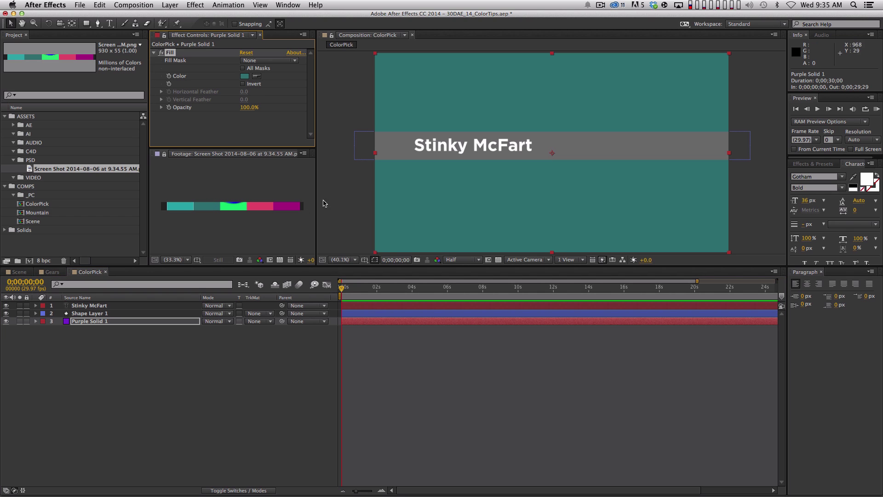
Set Shape Layer 1's fill to the bright green swatch, hex 2AE07A, sampled from the screenshot.
{"action": "left_click", "coordinate": [74, 315]}
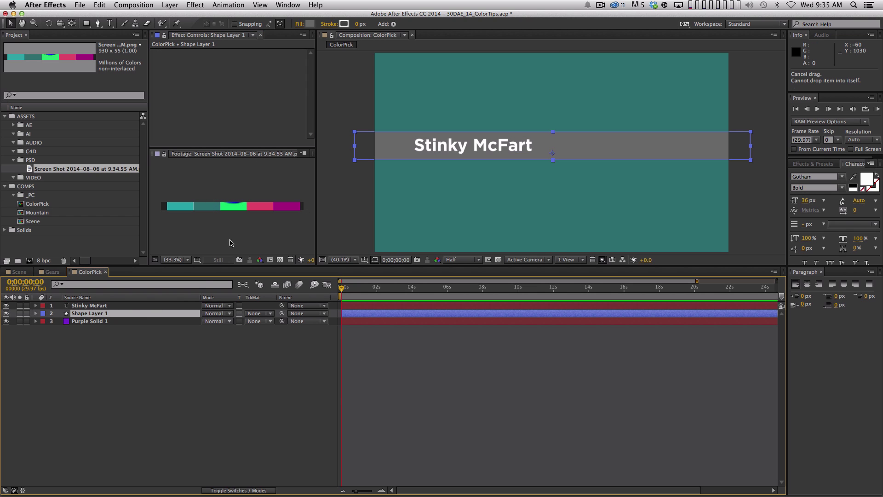
{"action": "left_click", "coordinate": [310, 24]}
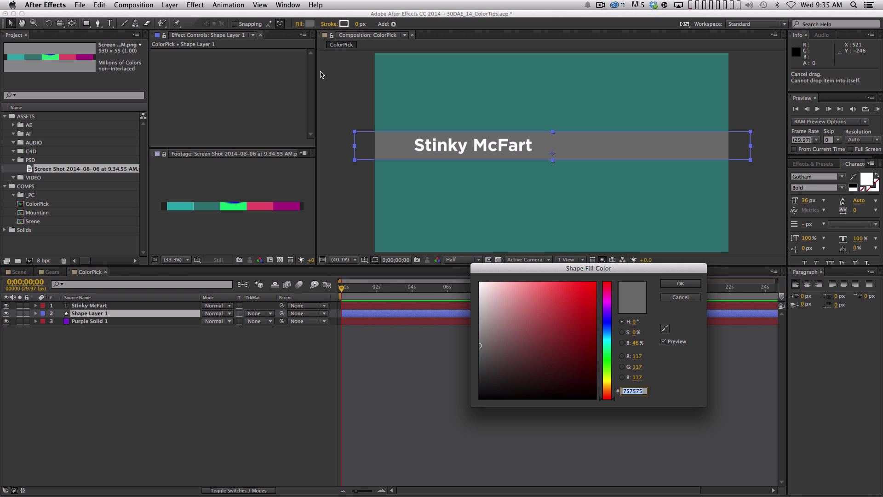
{"action": "left_click", "coordinate": [665, 328]}
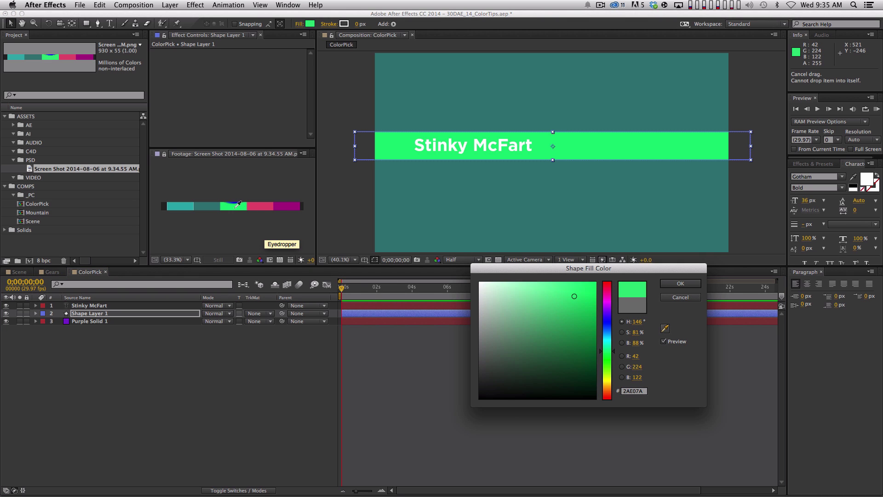
{"action": "left_click", "coordinate": [238, 204]}
{"action": "left_click", "coordinate": [694, 287]}
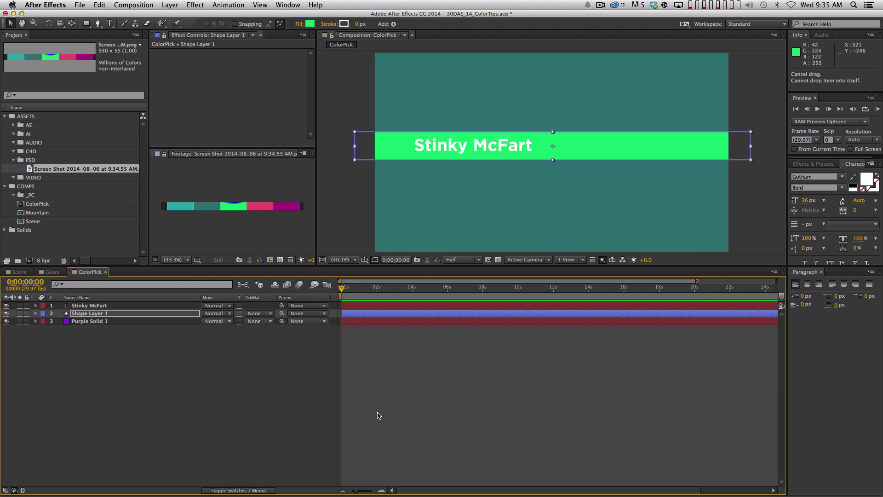
Color the title text with the pink swatch sampled from the screenshot and close the footage viewer.
{"action": "left_click", "coordinate": [115, 306]}
{"action": "left_click", "coordinate": [853, 176]}
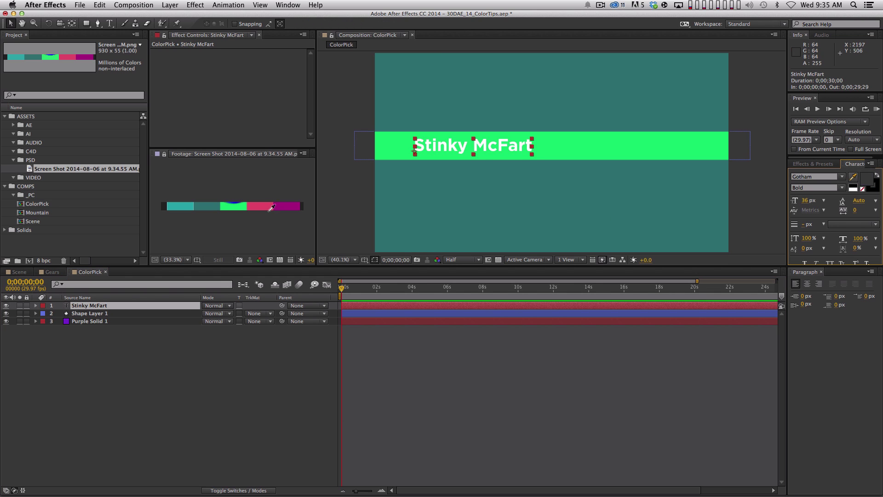
{"action": "left_click", "coordinate": [270, 206]}
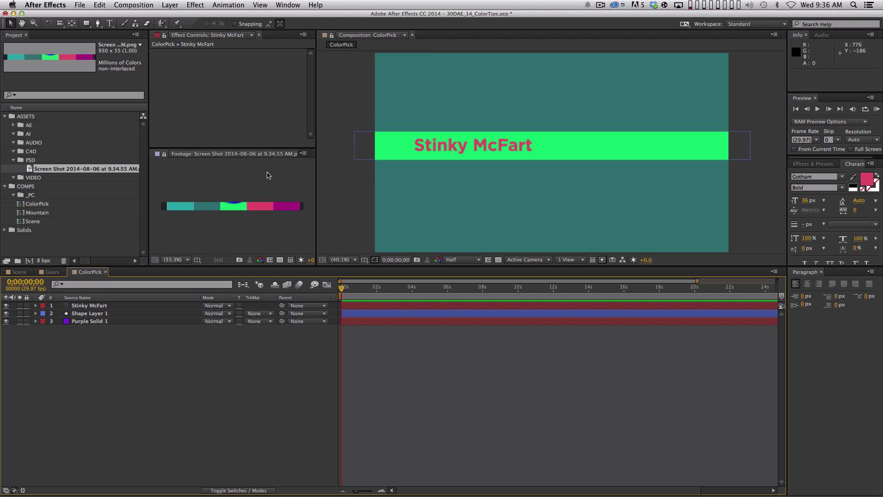
{"action": "left_click", "coordinate": [183, 172]}
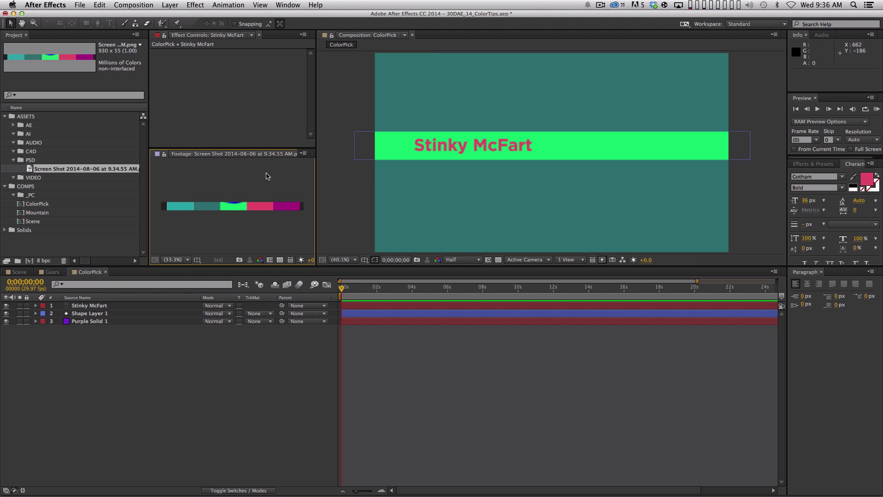
{"action": "key", "text": "super+w"}
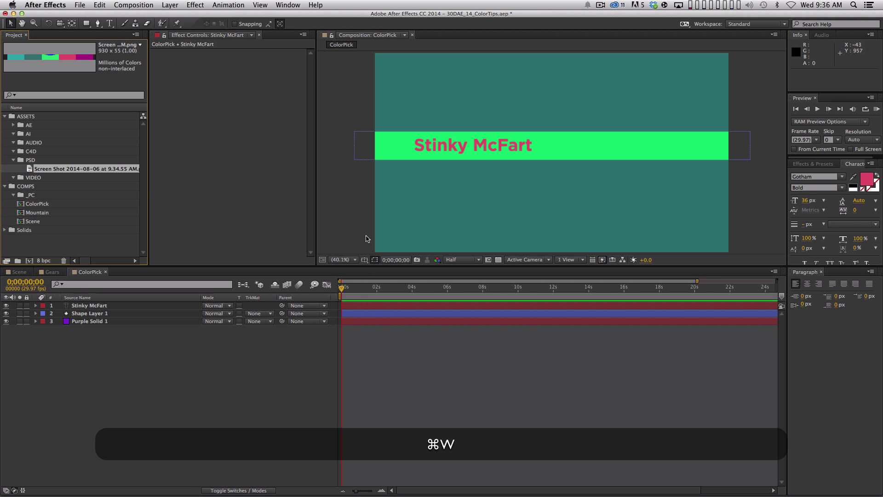
Open the Adobe Kuler extension and widen its panel and the composition viewer.
{"action": "left_click", "coordinate": [297, 4]}
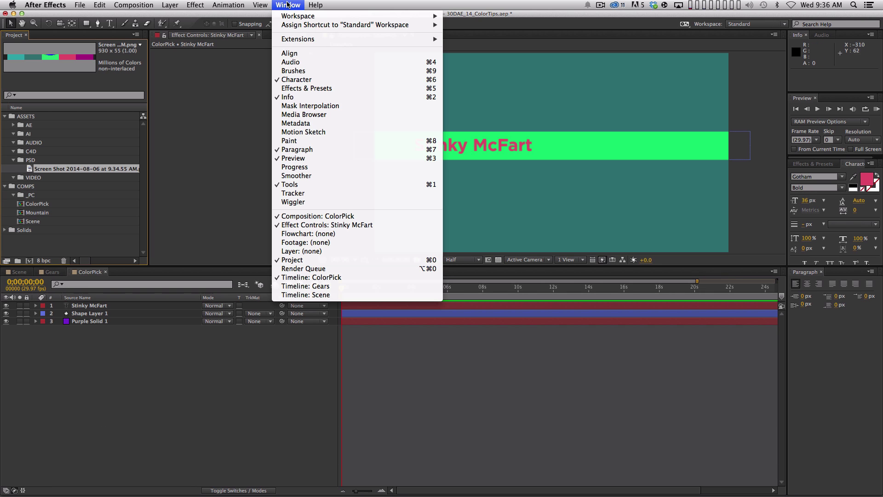
{"action": "mouse_move", "coordinate": [295, 41]}
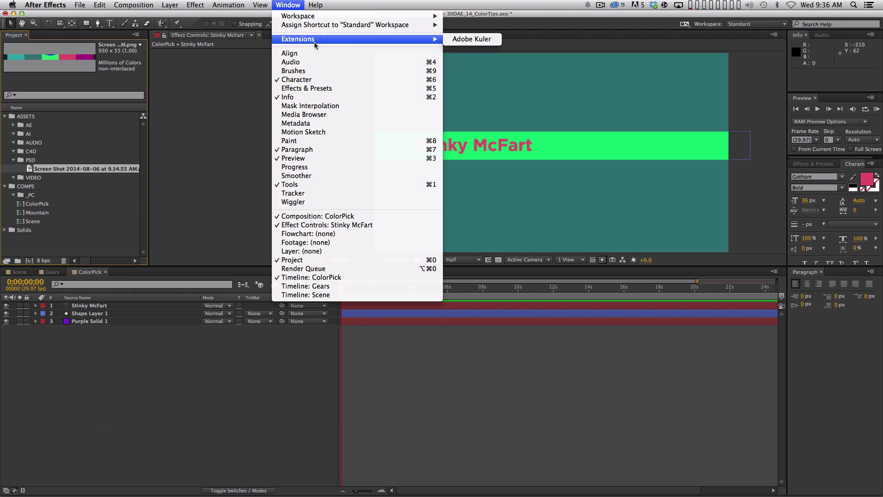
{"action": "left_click", "coordinate": [472, 39]}
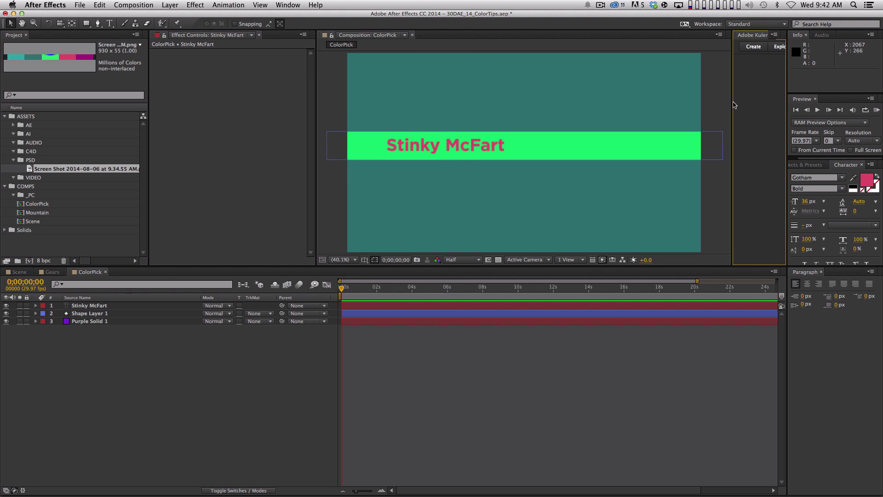
{"action": "left_click_drag", "start_coordinate": [732, 104], "coordinate": [670, 104]}
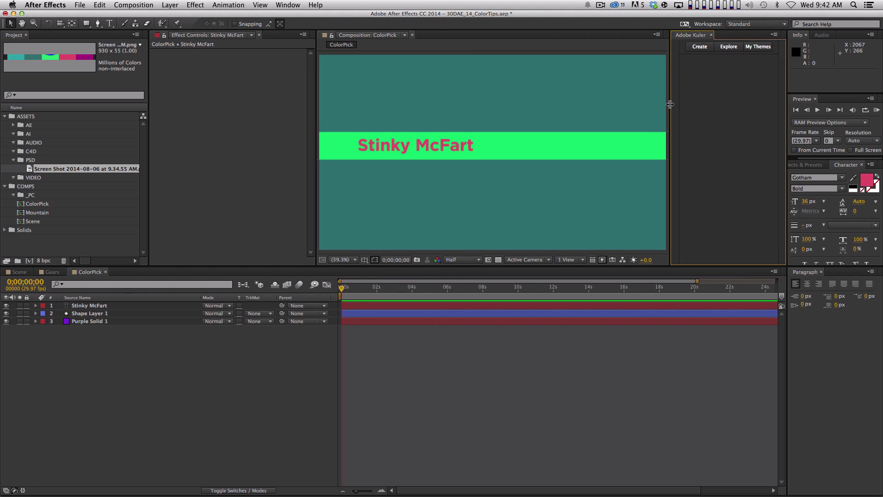
{"action": "left_click_drag", "start_coordinate": [316, 145], "coordinate": [300, 146]}
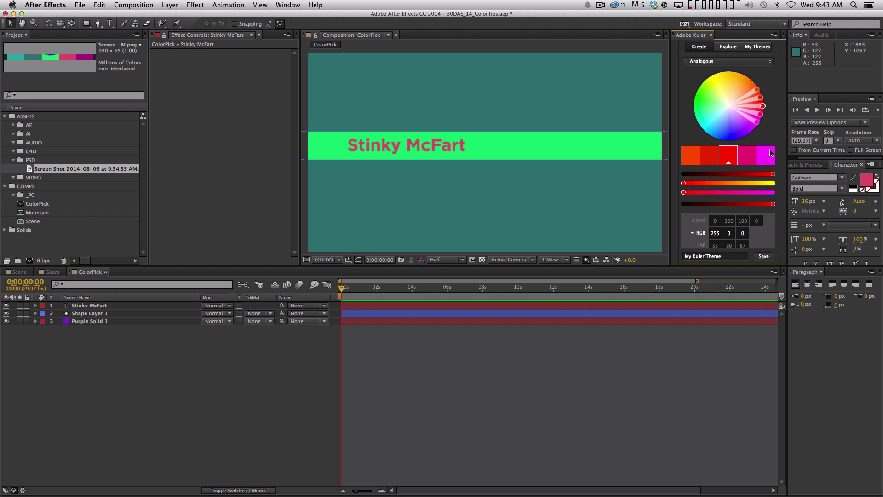
Try the Complementary rule in the Kuler extension, change it to Compound, and rotate the theme so its first swatches turn blue.
{"action": "left_click", "coordinate": [736, 63]}
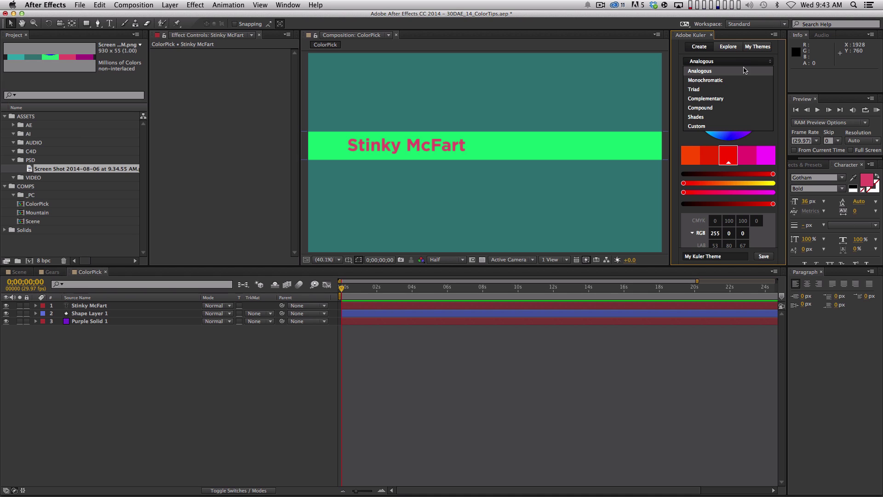
{"action": "left_click", "coordinate": [733, 98]}
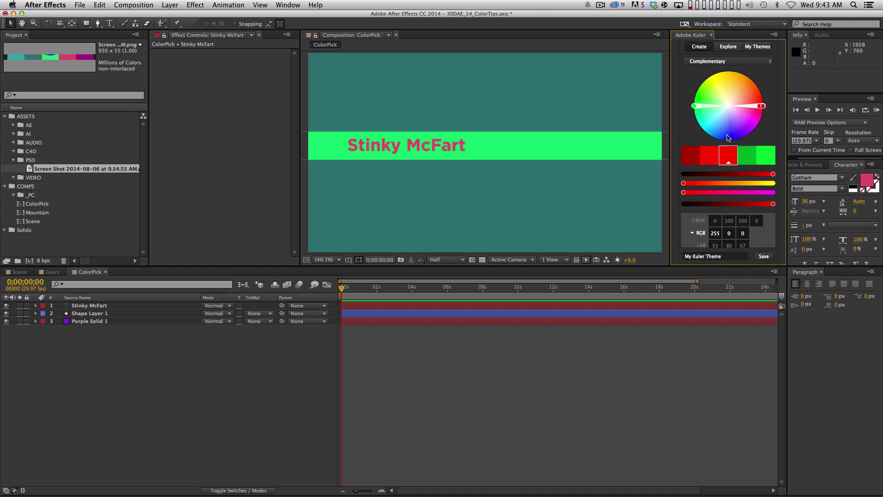
{"action": "left_click", "coordinate": [770, 62]}
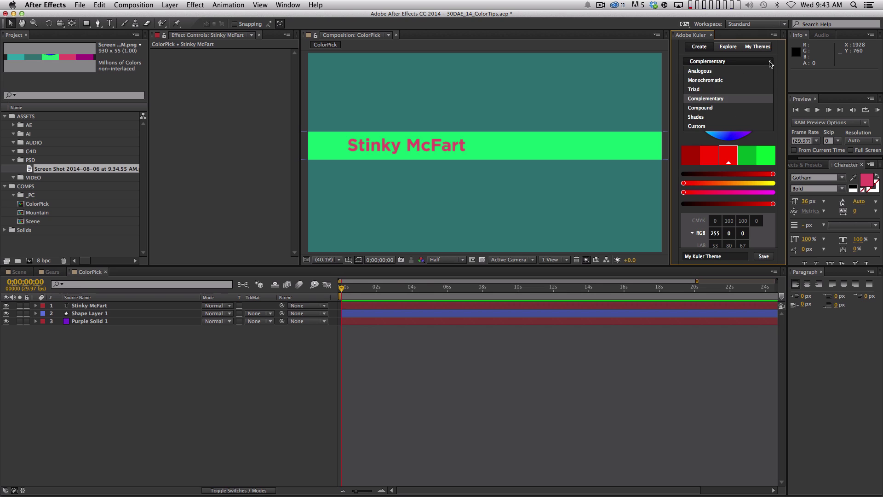
{"action": "left_click", "coordinate": [740, 107]}
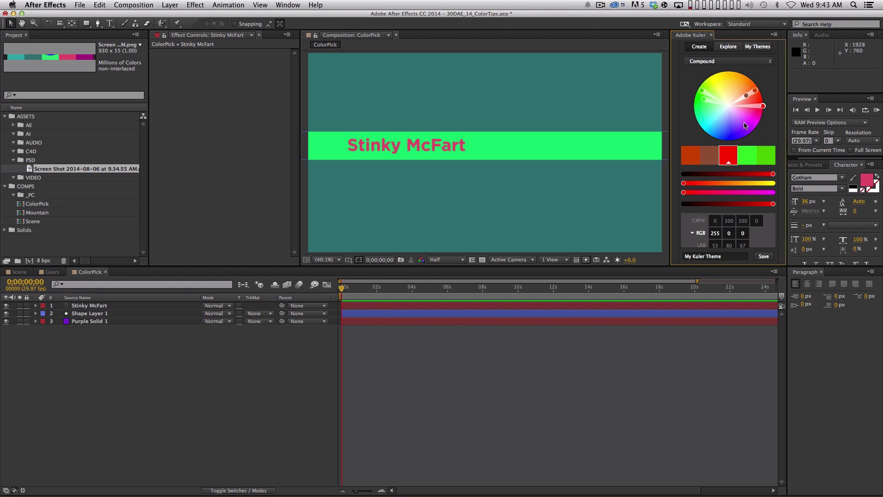
{"action": "mouse_move", "coordinate": [745, 94]}
{"action": "left_mouse_down"}
{"action": "mouse_move", "coordinate": [732, 83]}
{"action": "mouse_move", "coordinate": [714, 86]}
{"action": "mouse_move", "coordinate": [714, 113]}
{"action": "mouse_move", "coordinate": [726, 120]}
{"action": "left_mouse_up"}
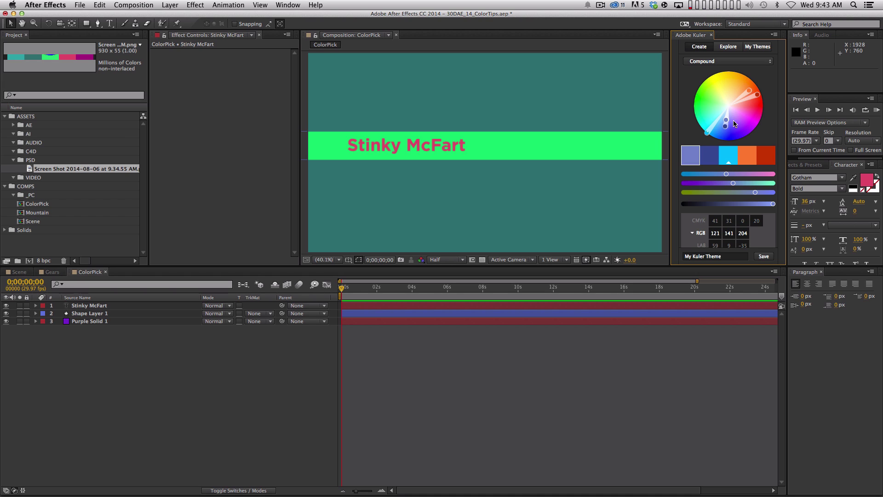
Browse the shared Kuler themes and filter them to the Most Popular of the Week.
{"action": "left_click", "coordinate": [728, 47]}
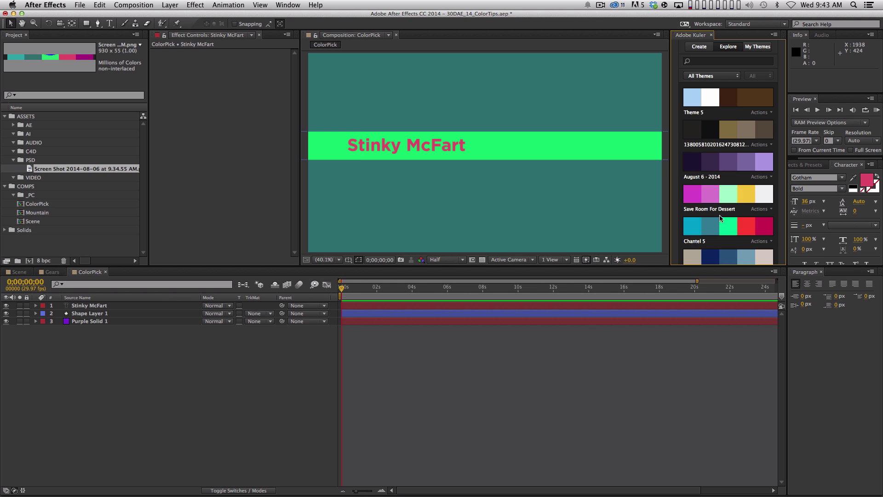
{"action": "left_click", "coordinate": [725, 78]}
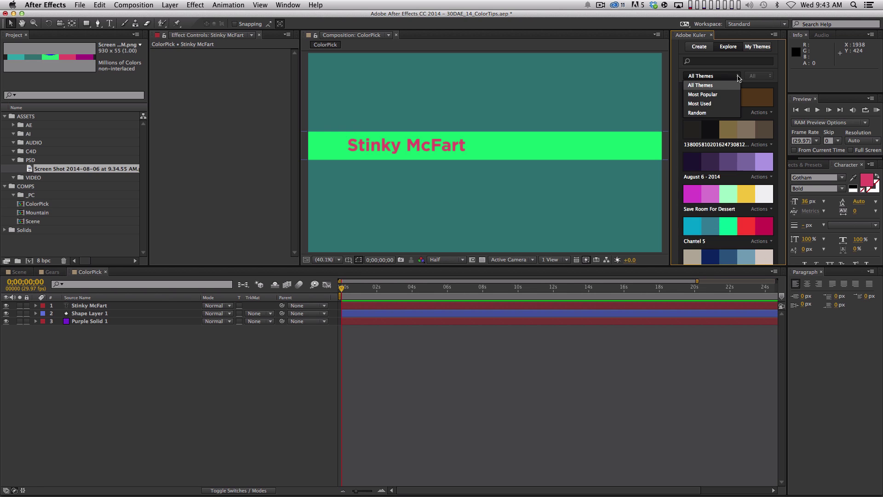
{"action": "left_click", "coordinate": [736, 91]}
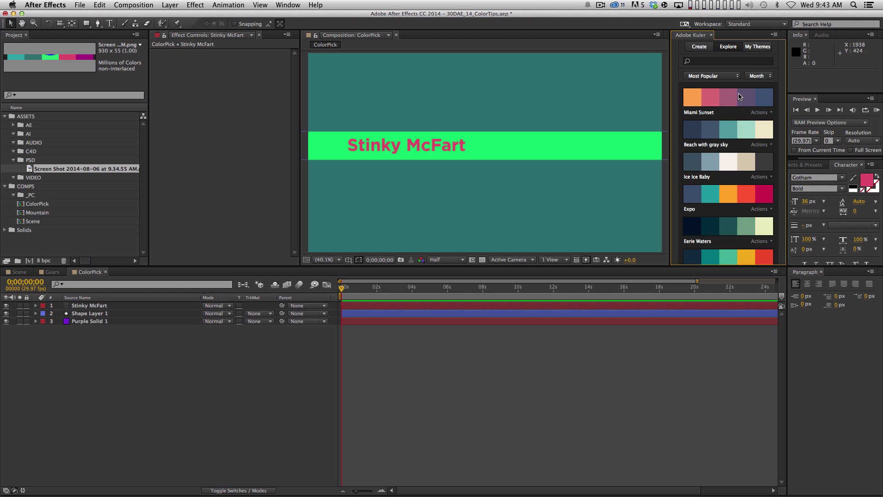
{"action": "left_click", "coordinate": [761, 77]}
{"action": "left_click", "coordinate": [761, 97]}
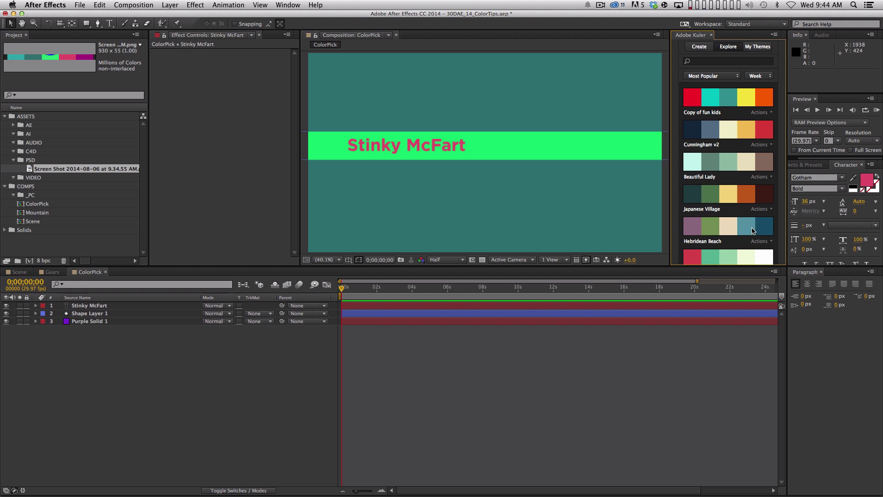
Load the Hebridean Beach theme for editing and make its purple, green and tan colors more saturated on the color wheel.
{"action": "left_click", "coordinate": [711, 244]}
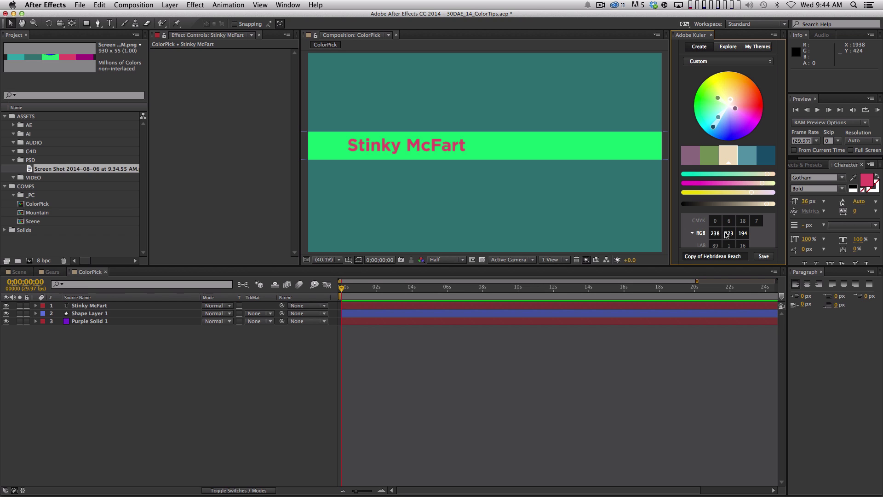
{"action": "left_click_drag", "start_coordinate": [734, 109], "coordinate": [714, 96]}
{"action": "left_click", "coordinate": [728, 155]}
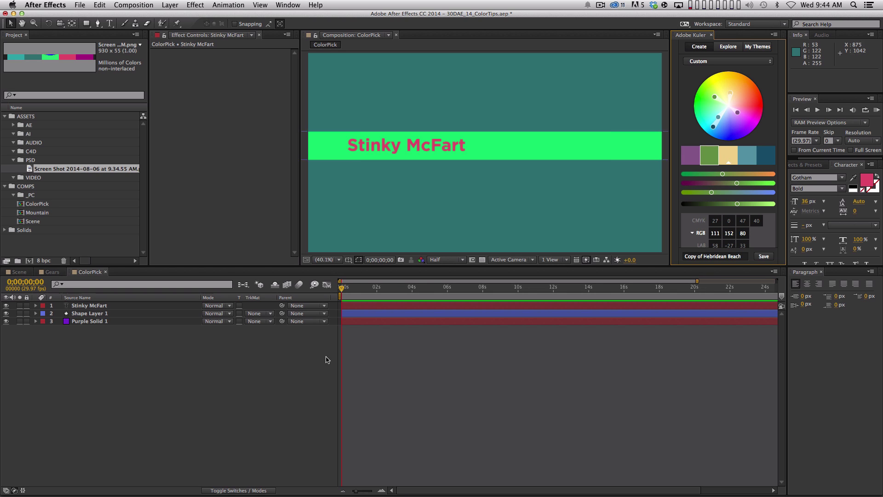
Sample the tan swatch of the edited theme as Purple Solid 1's Fill effect color.
{"action": "left_click", "coordinate": [103, 327]}
{"action": "left_click", "coordinate": [103, 324]}
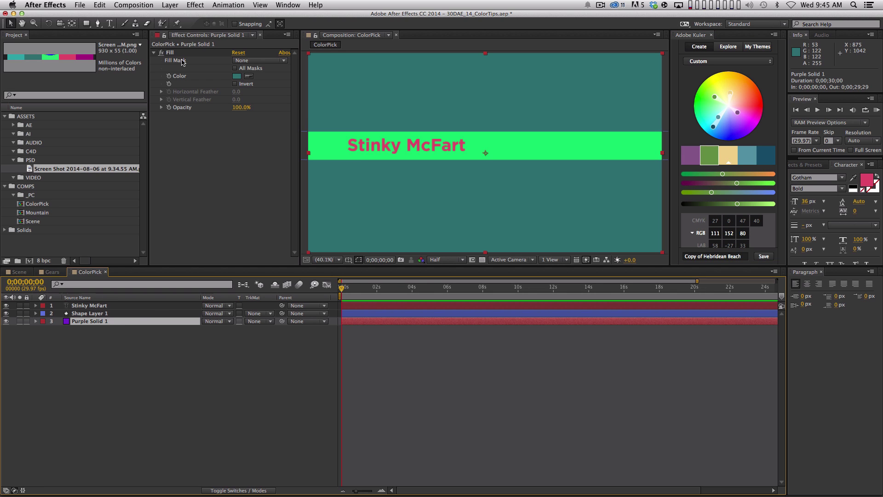
{"action": "left_click", "coordinate": [248, 76]}
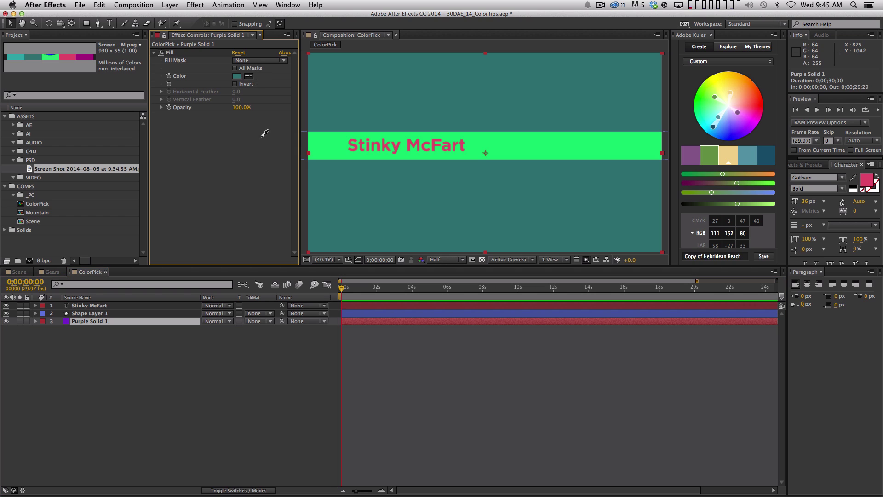
{"action": "left_click", "coordinate": [729, 156]}
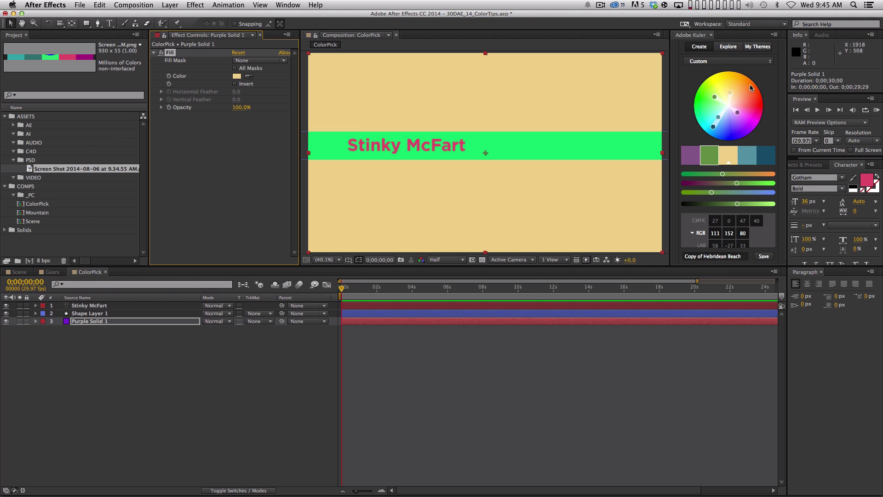
Load the popular Copy of fun kids theme and sample its red swatch as Purple Solid 1's Fill color.
{"action": "left_click", "coordinate": [729, 47]}
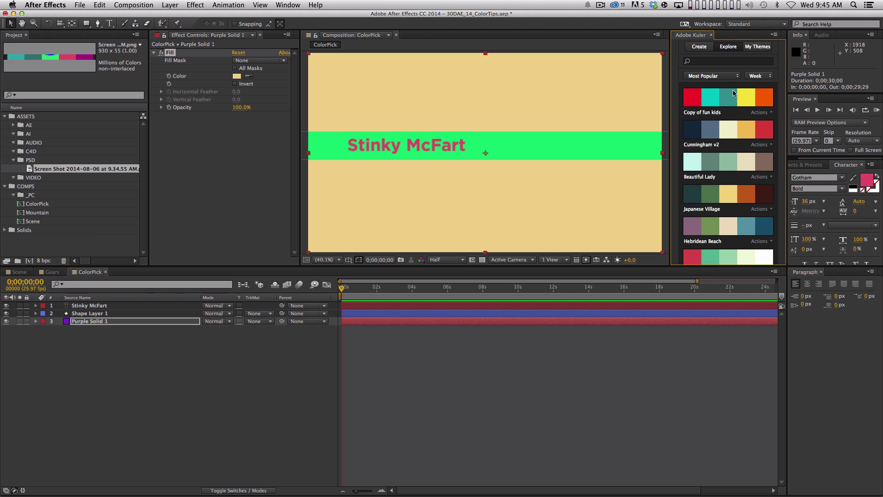
{"action": "left_click", "coordinate": [698, 112]}
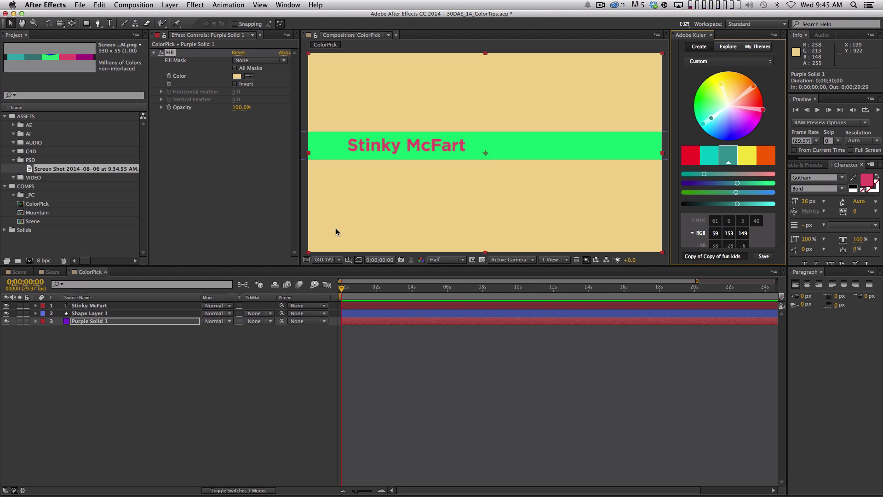
{"action": "left_click", "coordinate": [183, 325]}
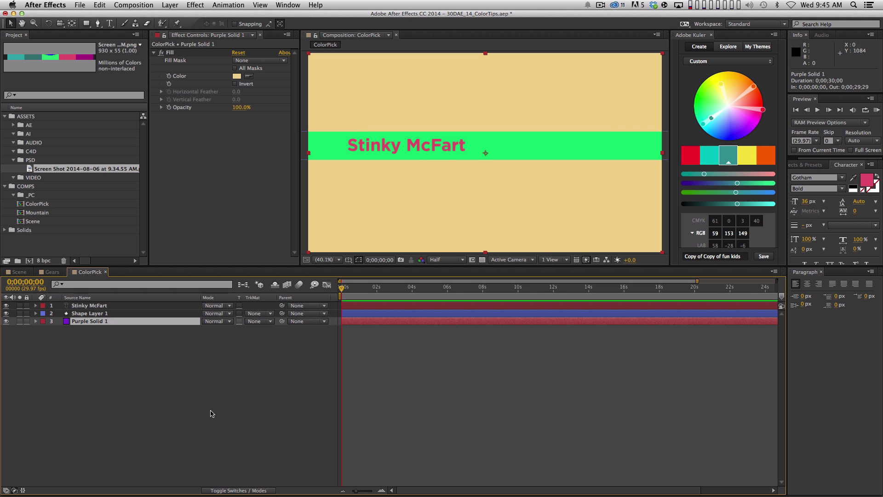
{"action": "left_click", "coordinate": [249, 76]}
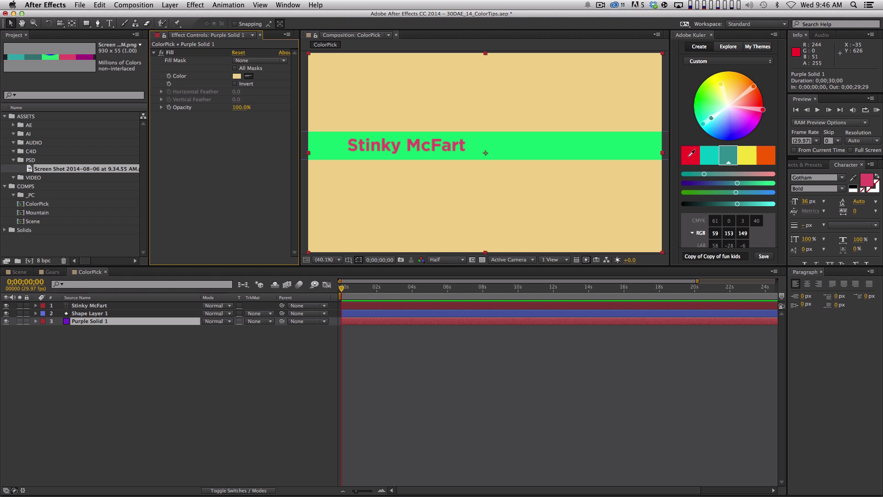
{"action": "left_click", "coordinate": [691, 153]}
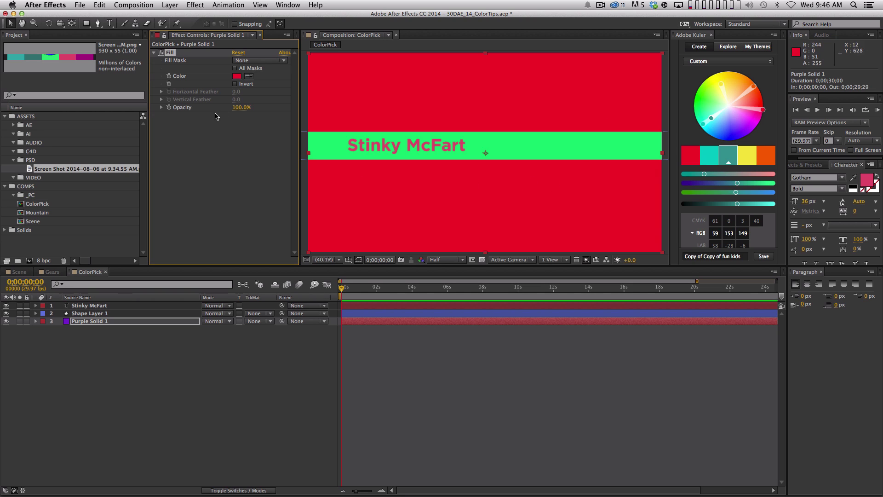
Change Purple Solid 1's Fill color to the theme's middle teal swatch, RGB 59, 153, 149.
{"action": "left_click", "coordinate": [250, 78]}
{"action": "left_click", "coordinate": [724, 156]}
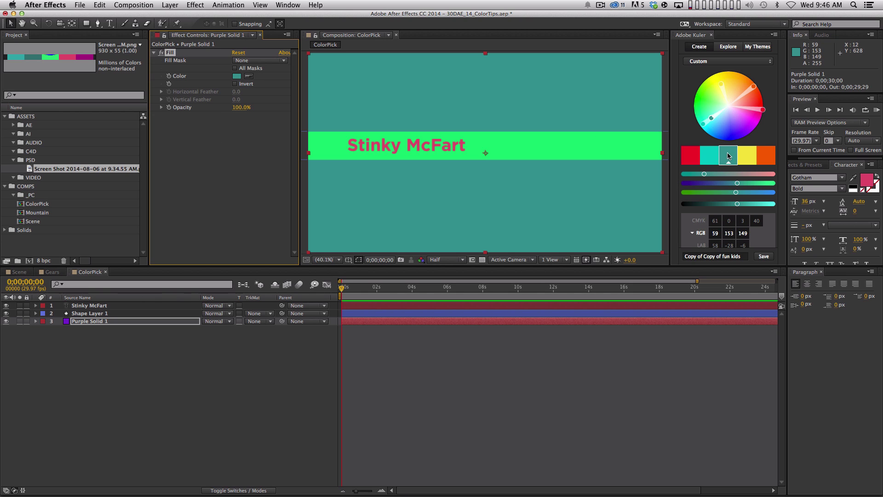
{"action": "left_click", "coordinate": [319, 381]}
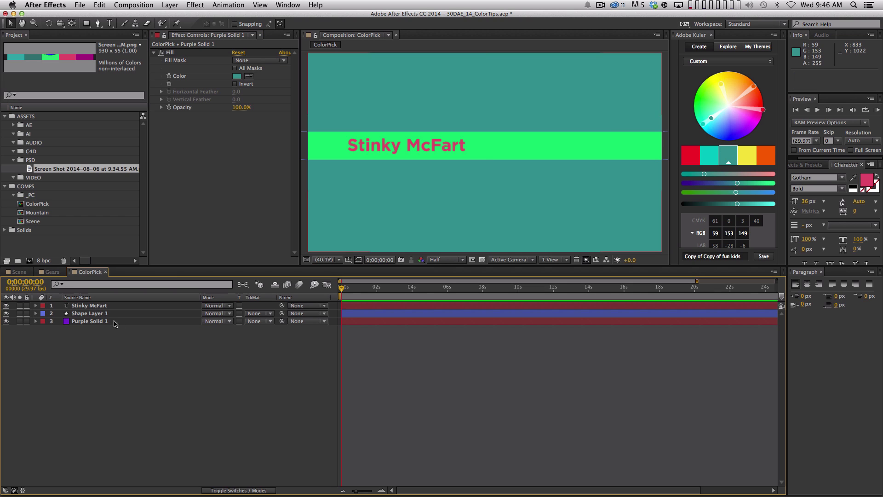
Rename Shape Layer 1 as Band.
{"action": "left_click", "coordinate": [119, 313]}
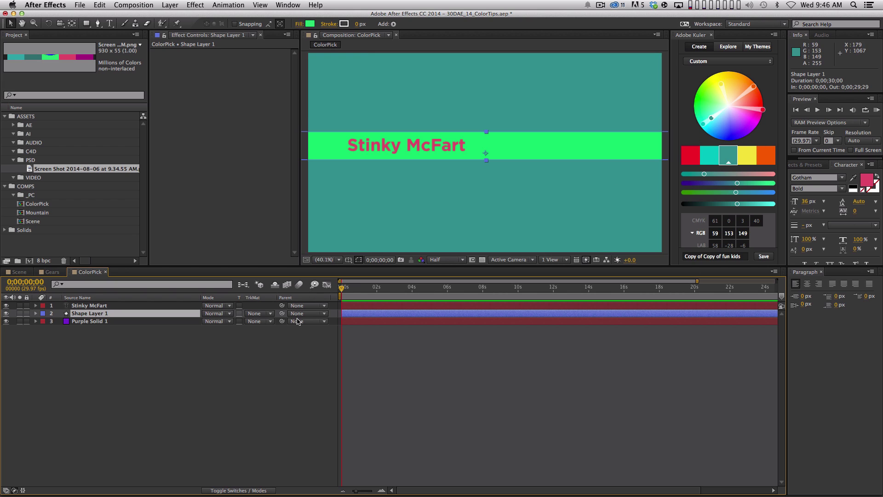
{"action": "left_click", "coordinate": [114, 328]}
{"action": "left_click", "coordinate": [115, 312]}
{"action": "key", "text": "Return"}
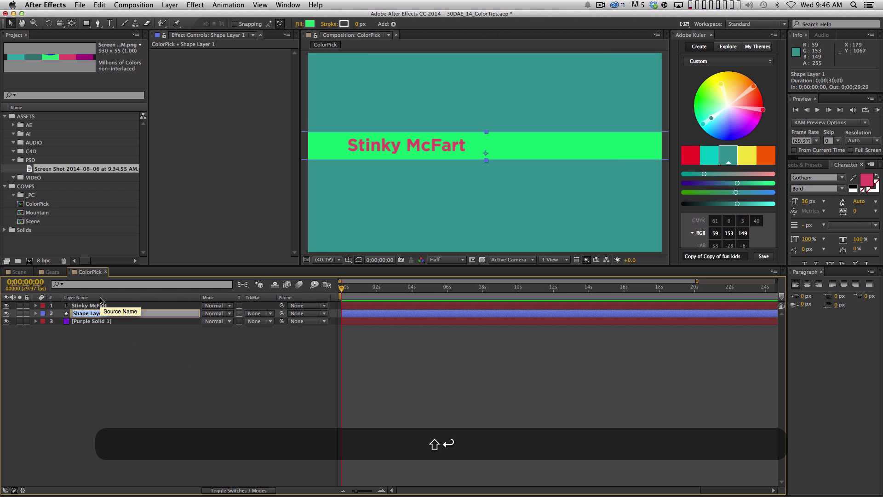
{"action": "type", "text": "Band"}
{"action": "key", "text": "Return"}
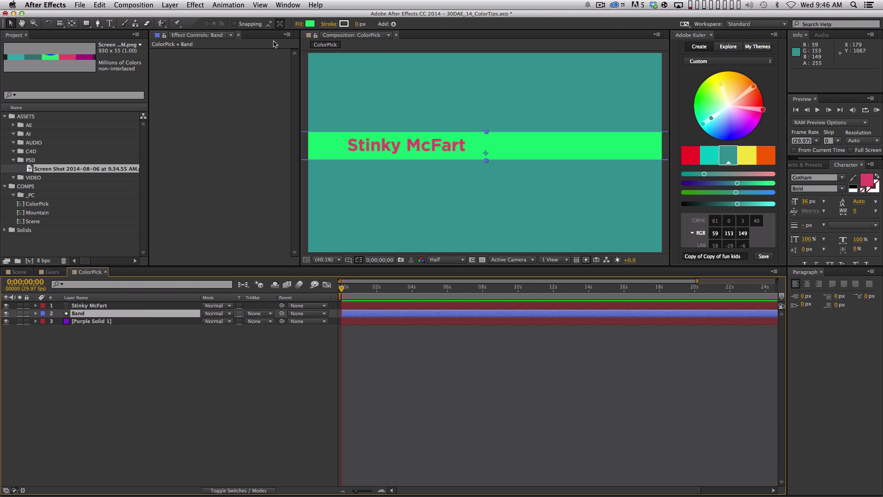
{"action": "key", "text": "Escape"}
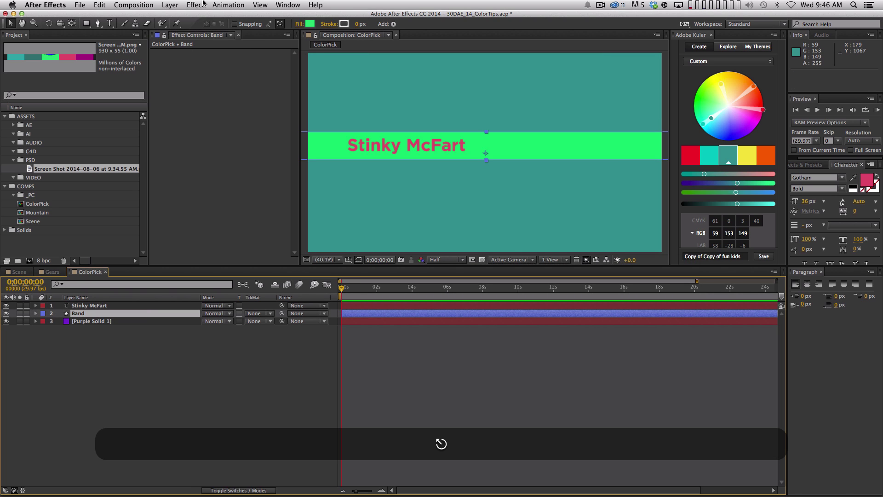
Apply a Fill effect to the Band layer and color it with the theme's yellow swatch.
{"action": "left_click", "coordinate": [195, 5]}
{"action": "left_click", "coordinate": [202, 22]}
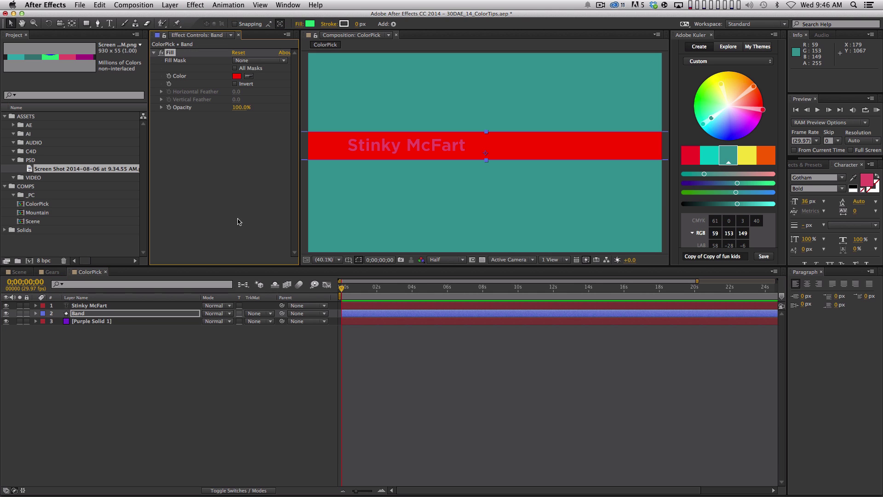
{"action": "left_click", "coordinate": [248, 76]}
{"action": "left_click", "coordinate": [746, 157]}
{"action": "left_click", "coordinate": [490, 426]}
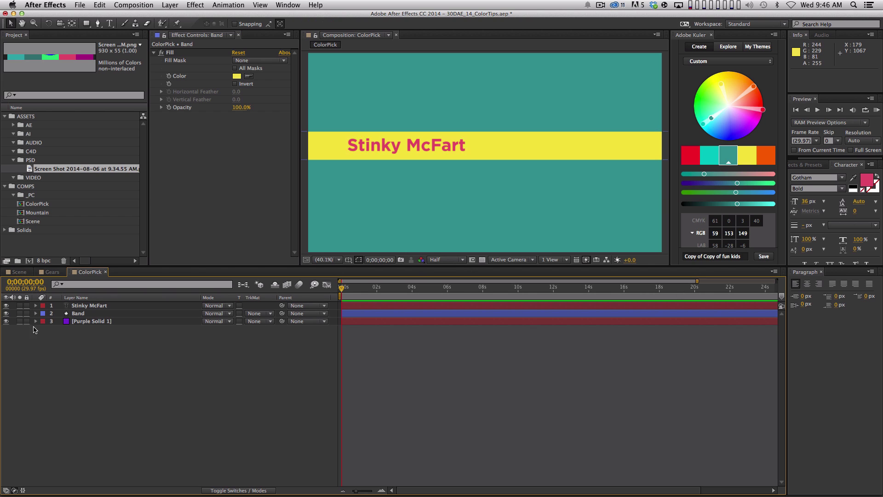
With the title layer hidden, duplicate the Band layer and move the original 10 px down.
{"action": "left_click", "coordinate": [6, 305]}
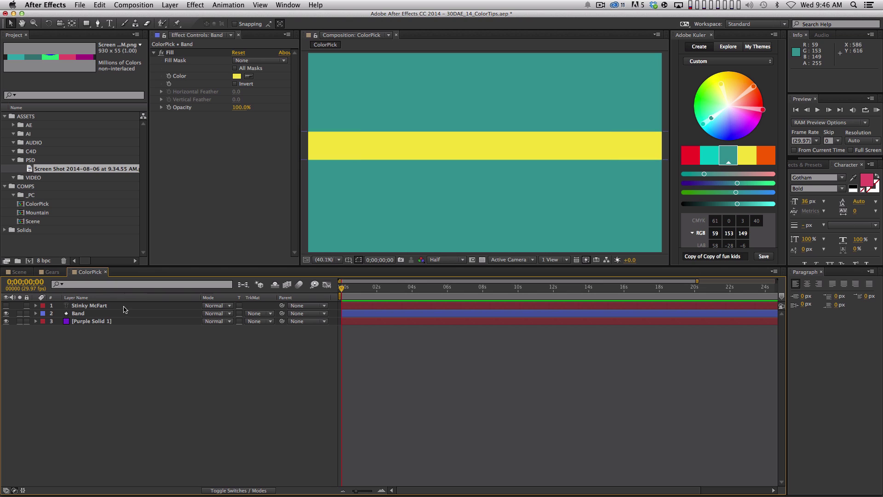
{"action": "left_click", "coordinate": [135, 317]}
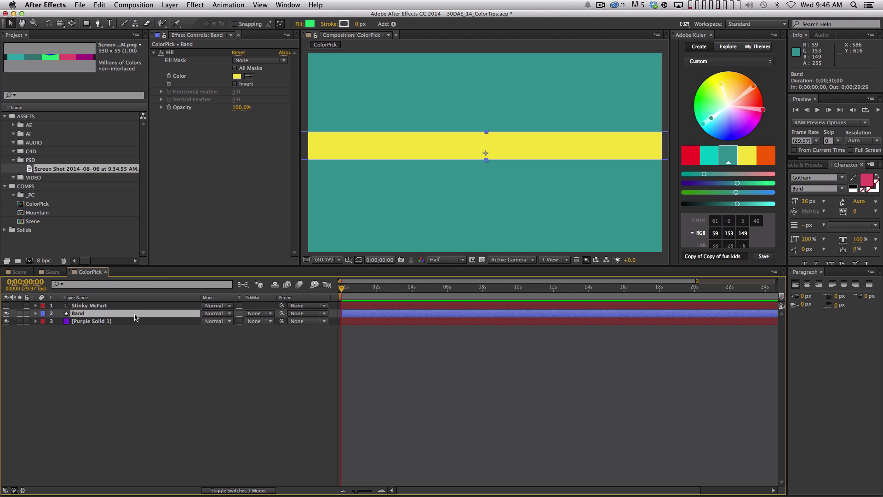
{"action": "key", "text": "super+d"}
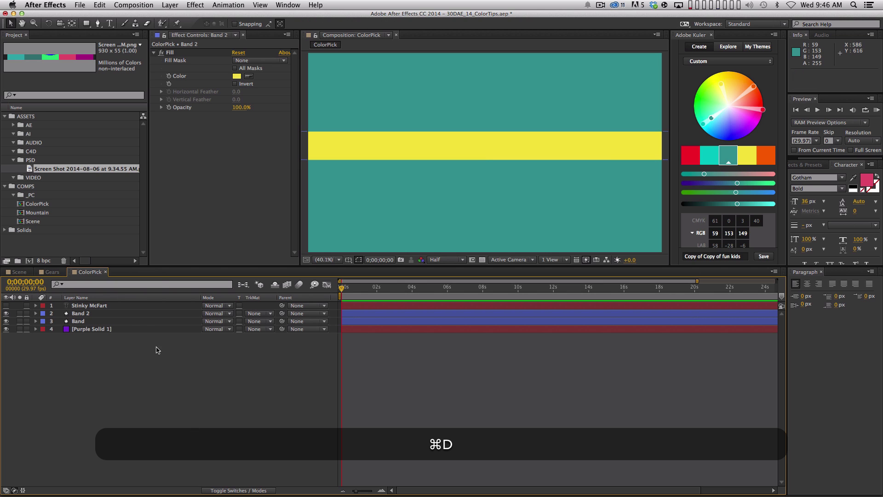
{"action": "key", "text": "shift+Down"}
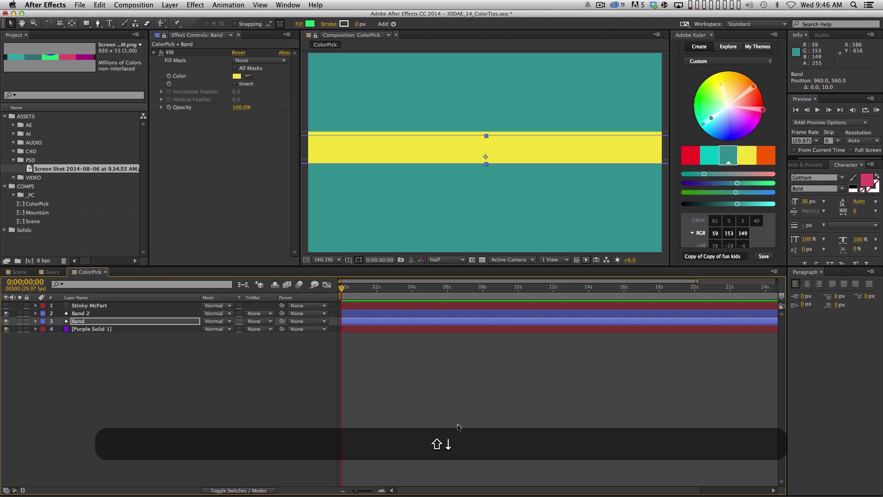
Color the lower Band layer's Fill with the theme's orange swatch and hide the yellow Band 2 layer.
{"action": "left_click", "coordinate": [249, 76]}
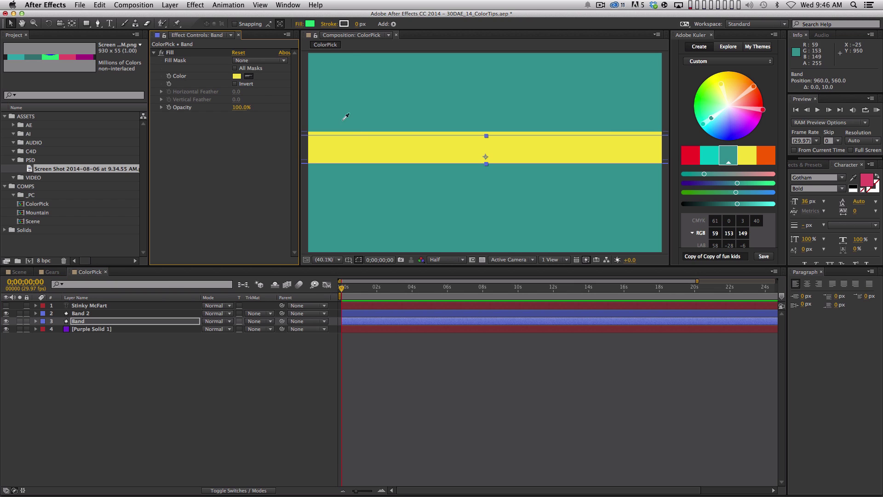
{"action": "left_click", "coordinate": [760, 158]}
{"action": "left_click", "coordinate": [356, 374]}
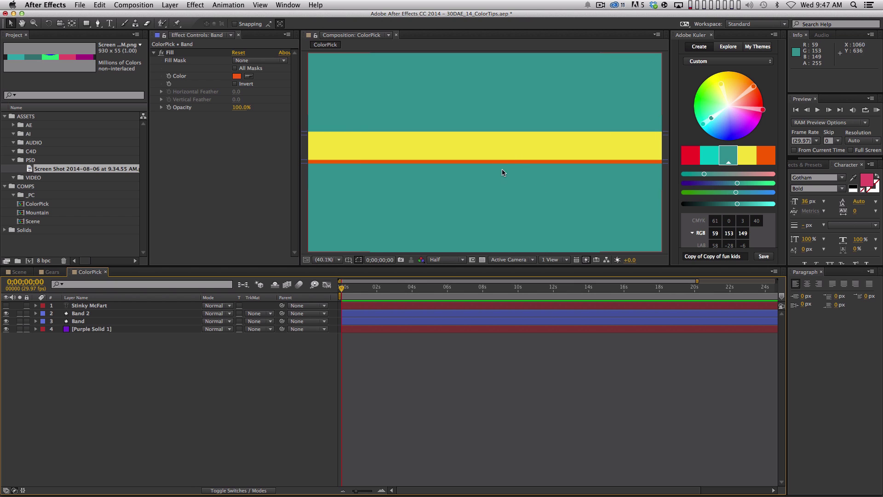
{"action": "left_click", "coordinate": [6, 313]}
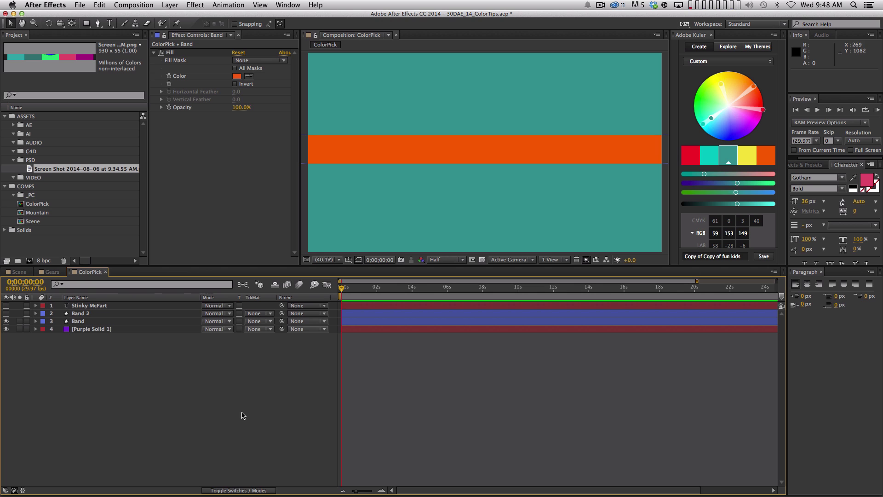
Add a new full-frame purple solid above all layers and turn it into an adjustment layer.
{"action": "key", "text": "super+y"}
{"action": "key", "text": "Return"}
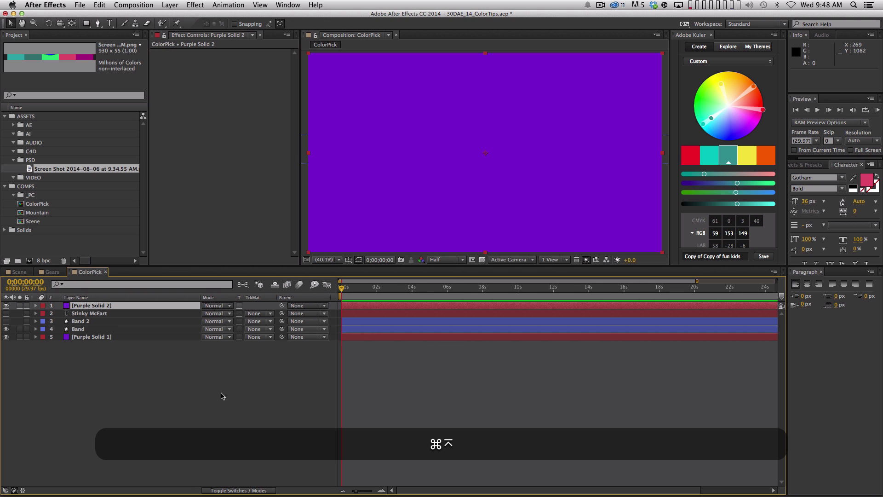
{"action": "key", "text": "F4"}
{"action": "left_click", "coordinate": [247, 306]}
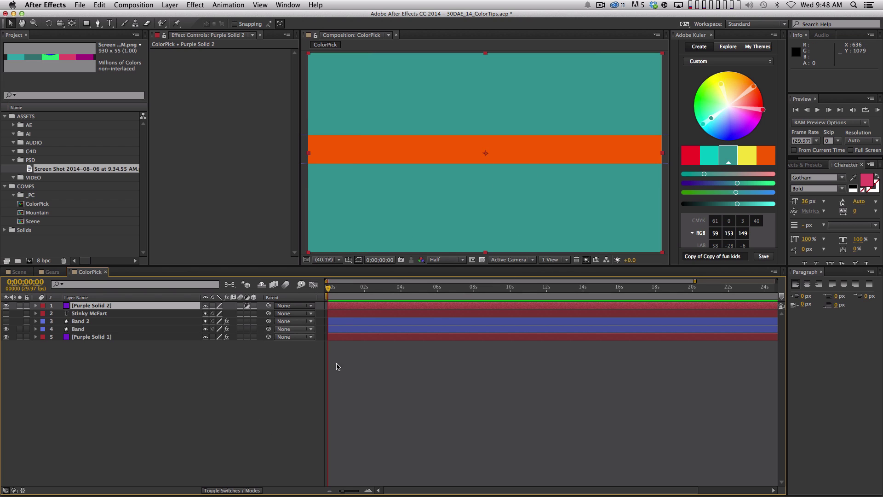
Rename the new adjustment solid as Adjustment.
{"action": "left_click", "coordinate": [114, 307]}
{"action": "key", "text": "Return"}
{"action": "type", "text": "Adj"}
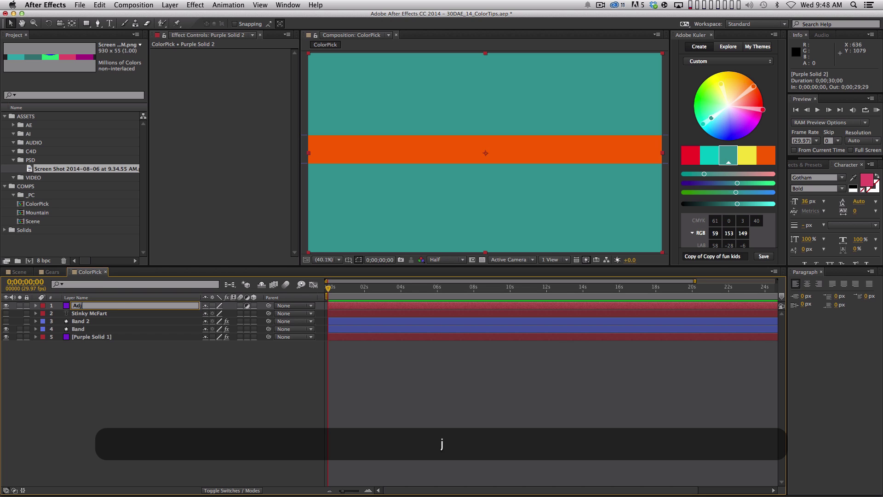
{"action": "type", "text": "ustment"}
{"action": "key", "text": "Return"}
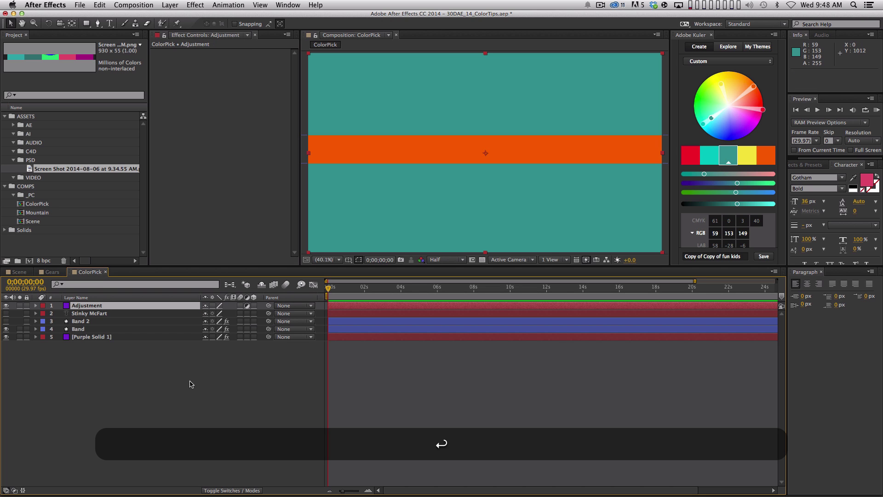
Apply the Black & White color correction effect to the Adjustment layer.
{"action": "left_click", "coordinate": [195, 4]}
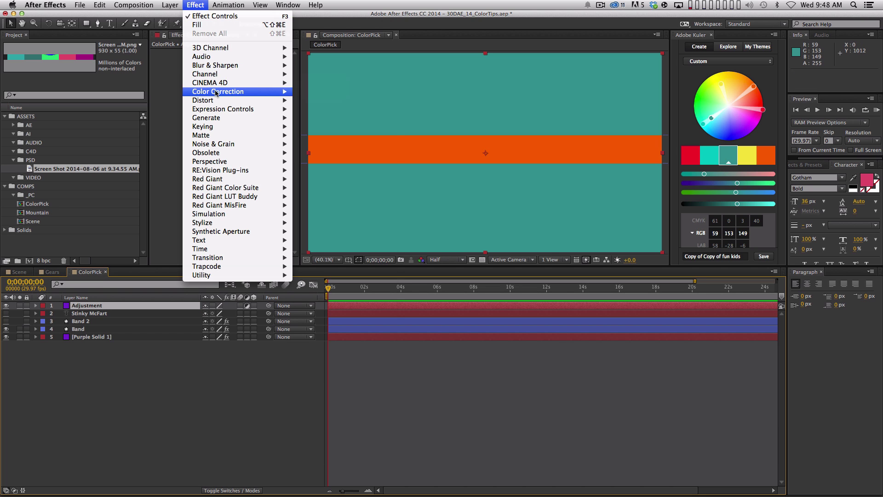
{"action": "mouse_move", "coordinate": [221, 91]}
{"action": "left_click", "coordinate": [318, 119]}
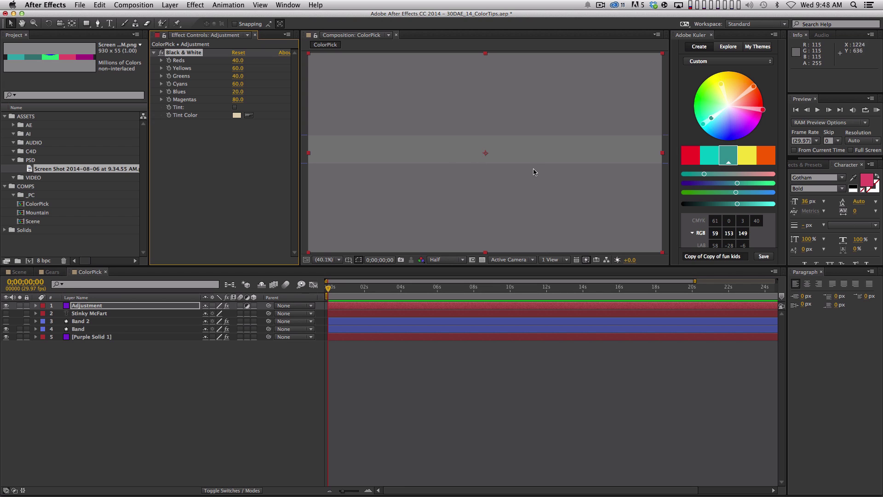
Toggle the Adjustment layer's visibility to compare the orange band and teal background in color and grayscale.
{"action": "left_click", "coordinate": [6, 305]}
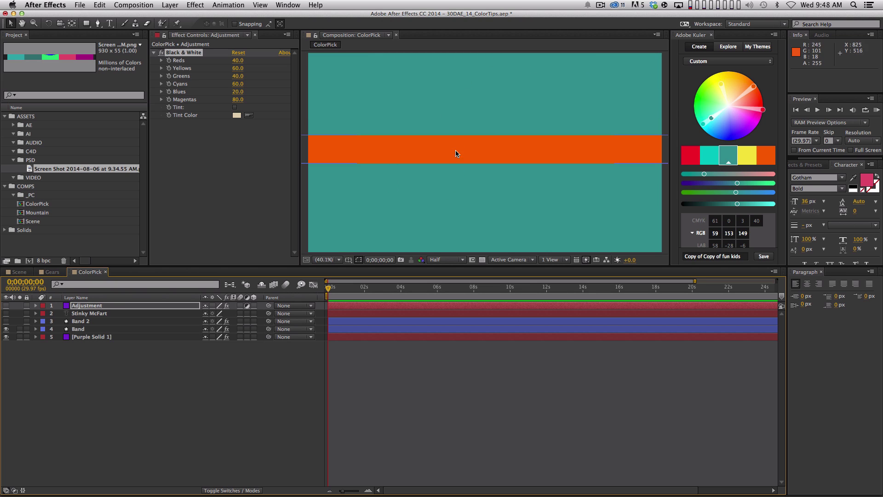
{"action": "left_click", "coordinate": [6, 305]}
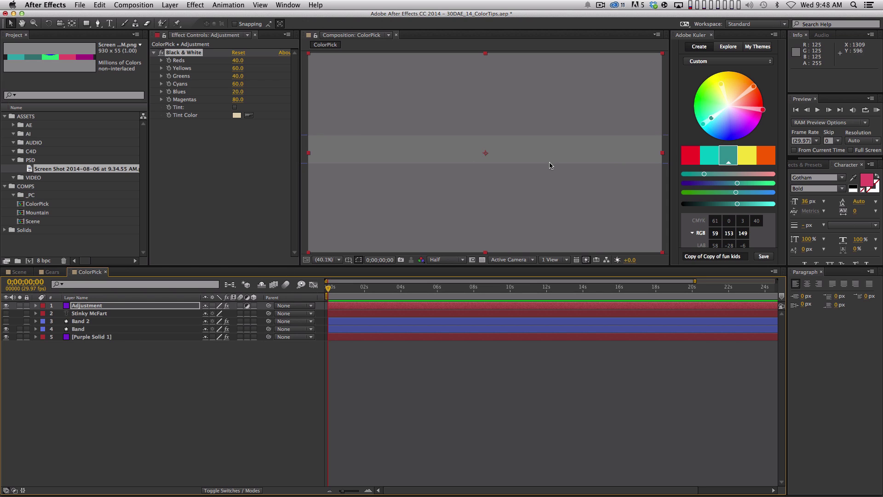
{"action": "left_click", "coordinate": [6, 305]}
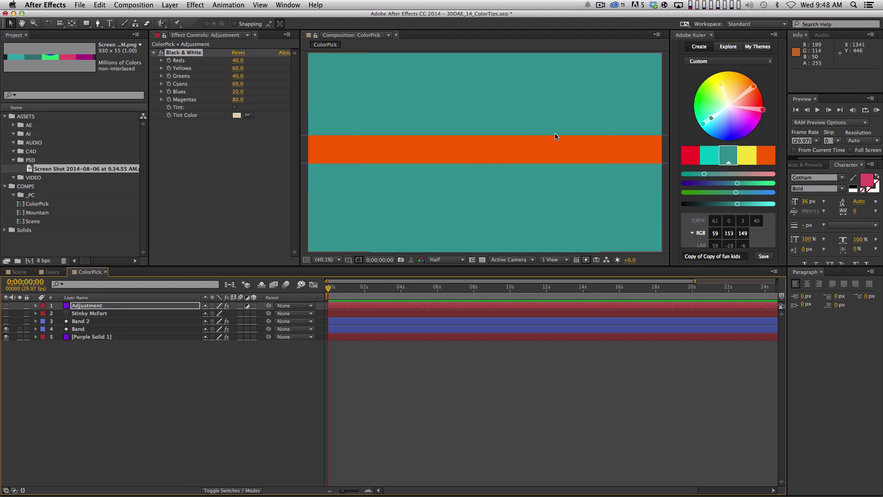
{"action": "left_click", "coordinate": [6, 305]}
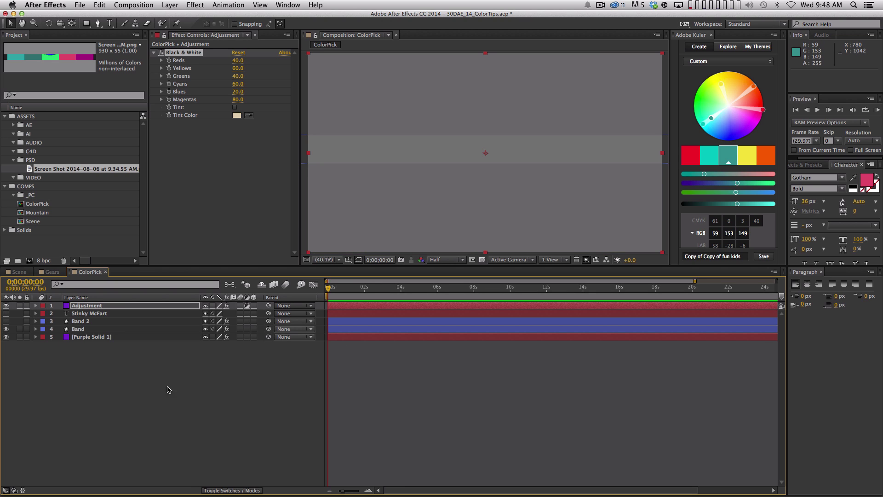
Try a yellower Fill color for the Band layer, with hue at 43° and then blue at 27.
{"action": "left_click", "coordinate": [115, 308]}
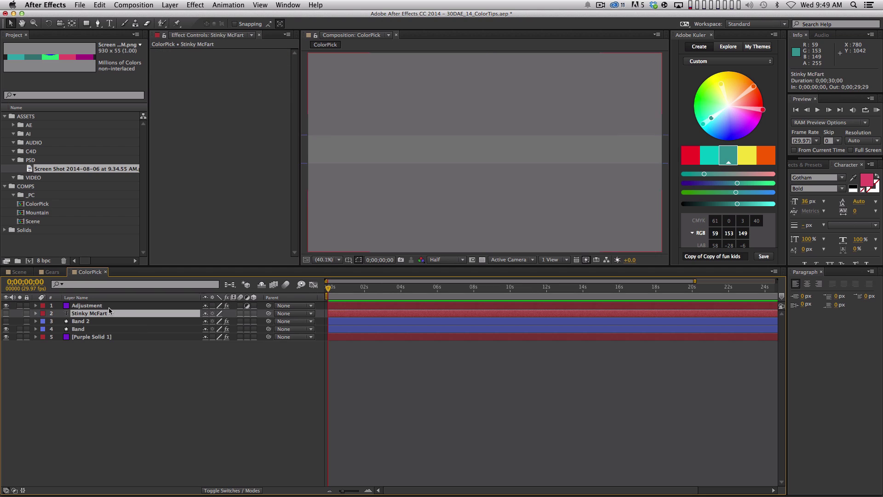
{"action": "left_click", "coordinate": [135, 329]}
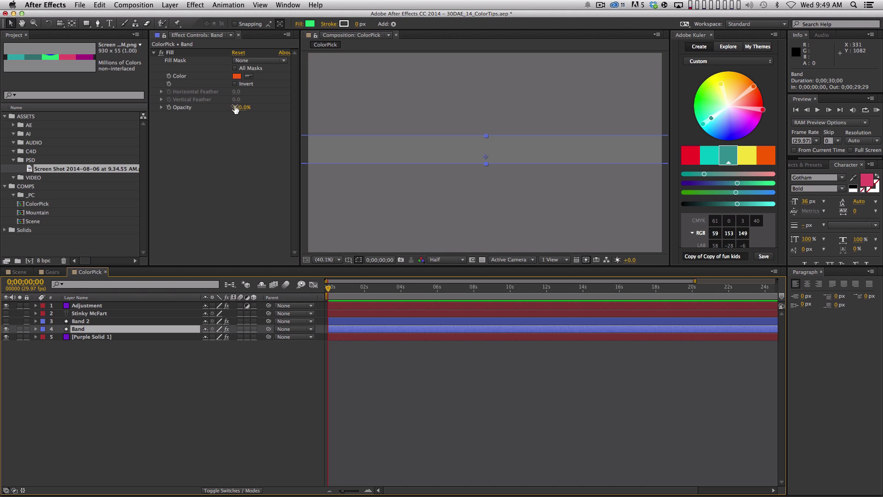
{"action": "left_click", "coordinate": [237, 76]}
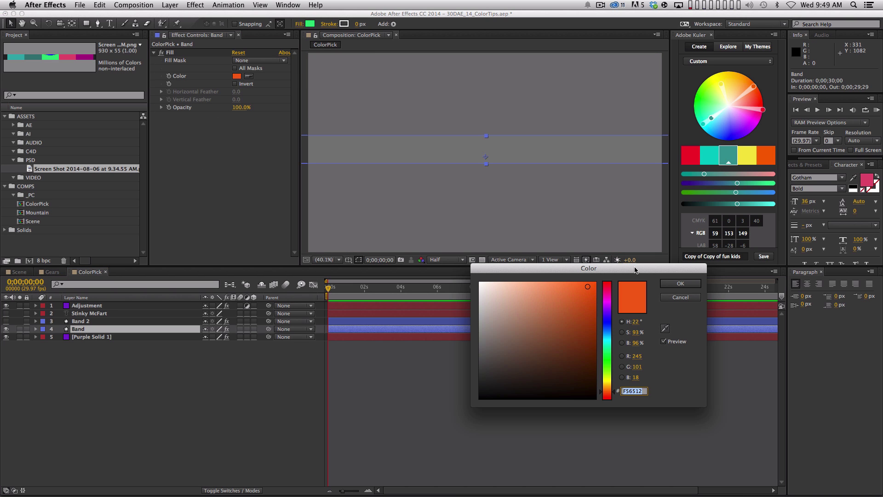
{"action": "left_click_drag", "start_coordinate": [635, 270], "coordinate": [229, 104]}
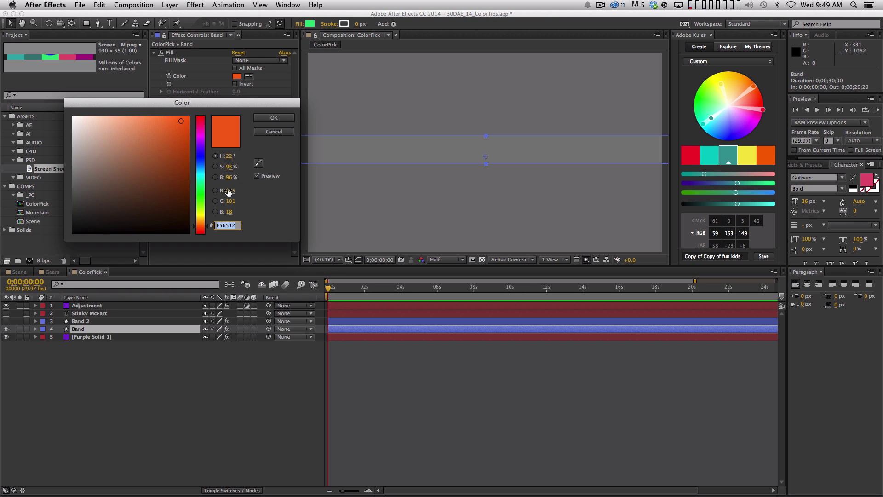
{"action": "left_click_drag", "start_coordinate": [229, 156], "coordinate": [241, 157]}
{"action": "key", "text": "super+z"}
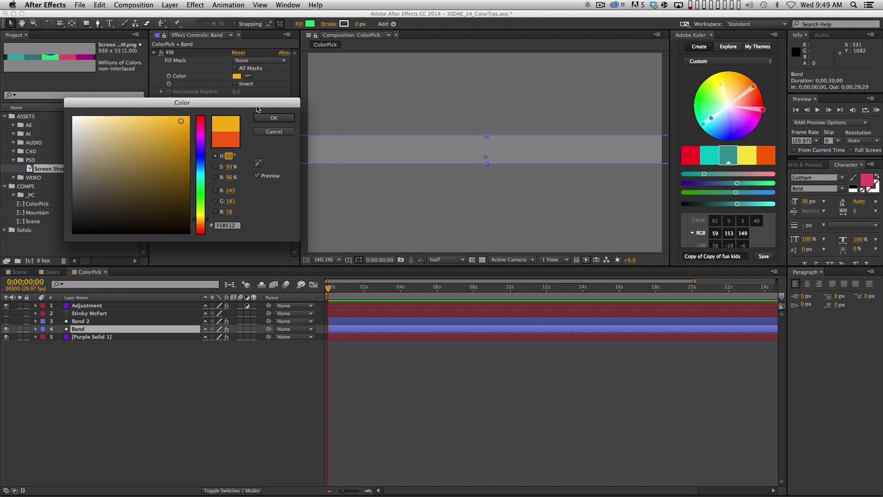
{"action": "left_click_drag", "start_coordinate": [258, 105], "coordinate": [281, 94]}
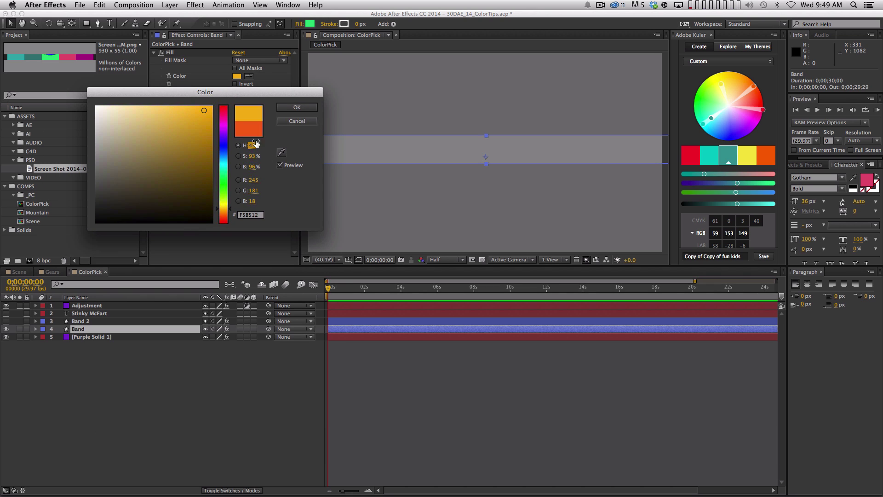
{"action": "key", "text": "super"}
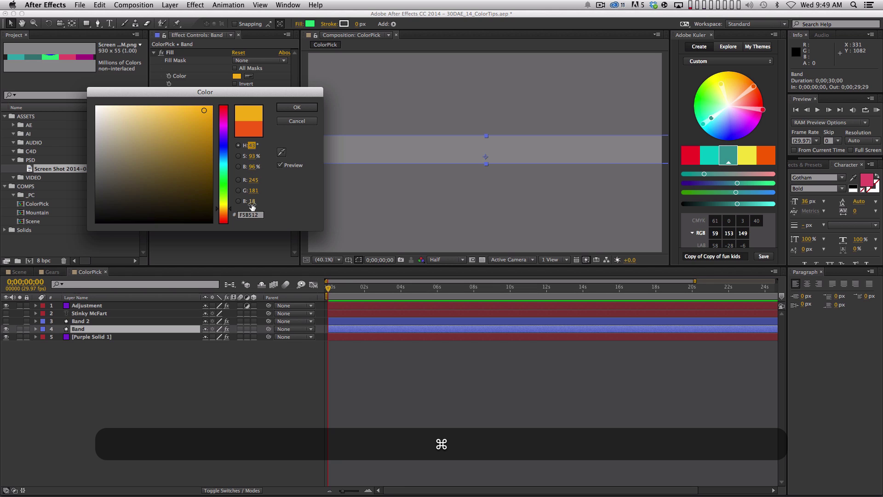
{"action": "left_click", "coordinate": [252, 203], "text": "super"}
{"action": "mouse_move", "coordinate": [254, 204]}
{"action": "left_mouse_down"}
{"action": "mouse_move", "coordinate": [557, 174]}
{"action": "mouse_move", "coordinate": [397, 218]}
{"action": "mouse_move", "coordinate": [473, 203]}
{"action": "mouse_move", "coordinate": [273, 205]}
{"action": "left_mouse_up"}
{"action": "key", "text": "super+z"}
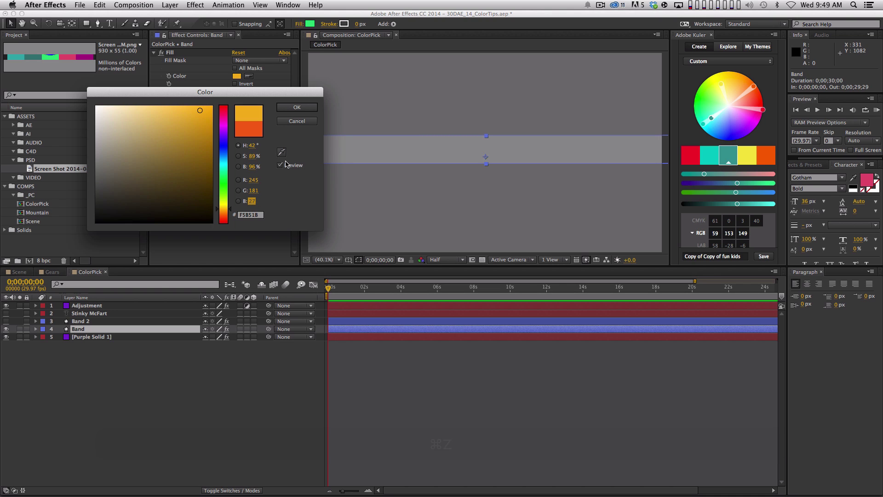
{"action": "key", "text": "super+Escape"}
Adjust the brightness of the Band layer's Fill color, ending on the darker A8450C.
{"action": "left_click", "coordinate": [237, 76]}
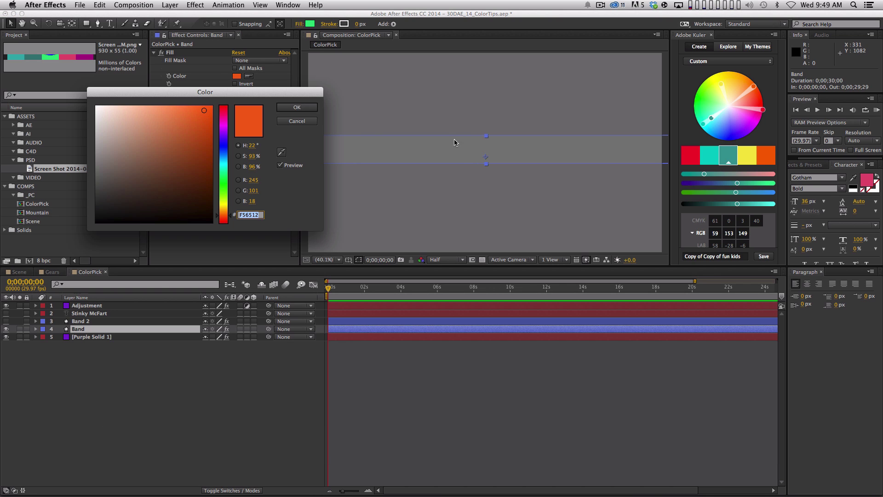
{"action": "left_click_drag", "start_coordinate": [255, 171], "coordinate": [216, 174]}
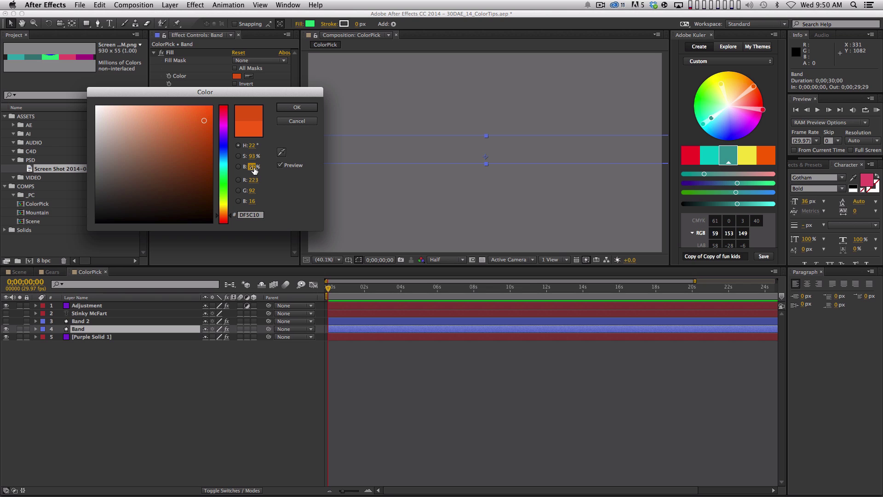
{"action": "left_click_drag", "start_coordinate": [253, 169], "coordinate": [269, 167]}
{"action": "left_click_drag", "start_coordinate": [367, 170], "coordinate": [481, 203]}
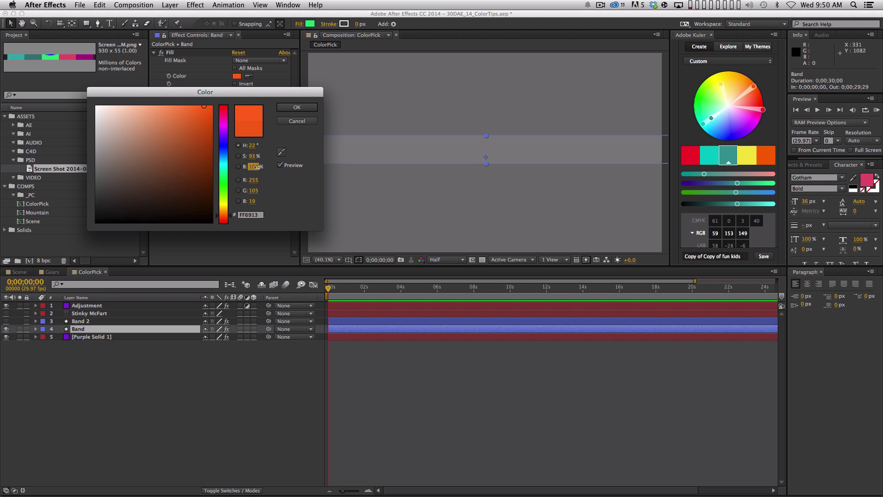
{"action": "left_click_drag", "start_coordinate": [253, 168], "coordinate": [237, 169]}
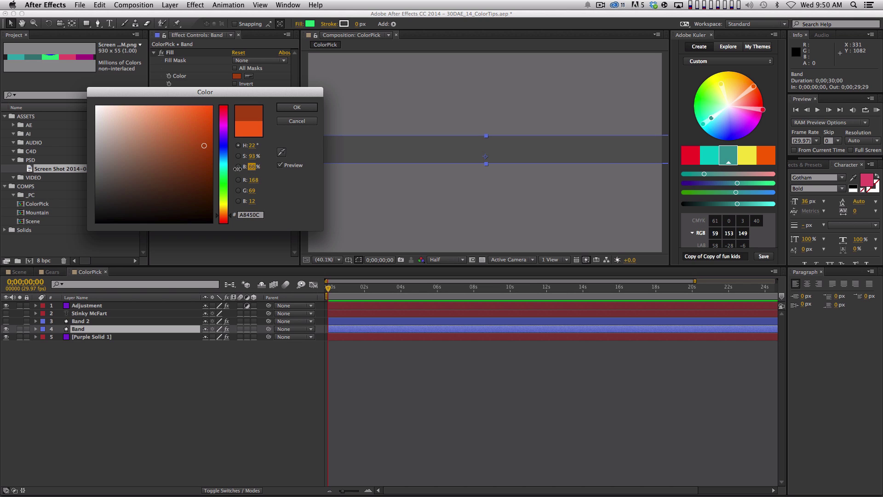
{"action": "left_click", "coordinate": [298, 108]}
{"action": "left_click", "coordinate": [321, 216]}
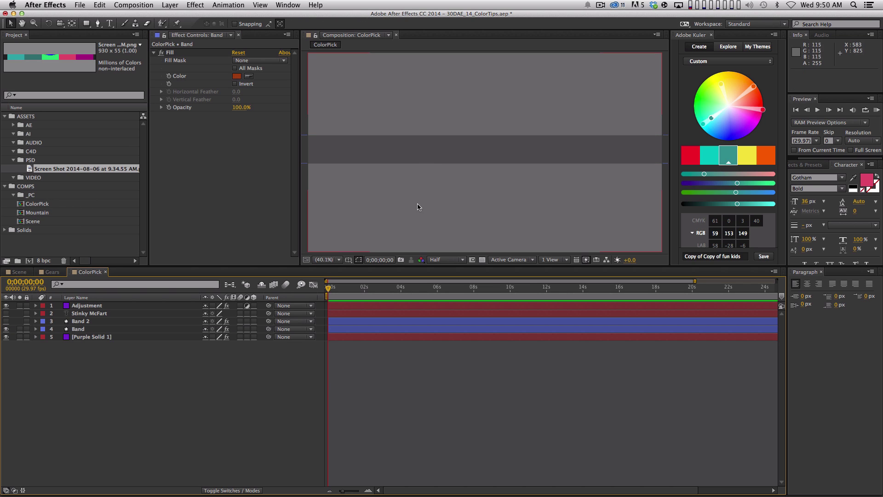
Hide the Adjustment layer and set the Band layer's Fill to a bright orange with hue 33°, saturation 100% and RGB 255, 139, 0.
{"action": "left_click", "coordinate": [6, 305]}
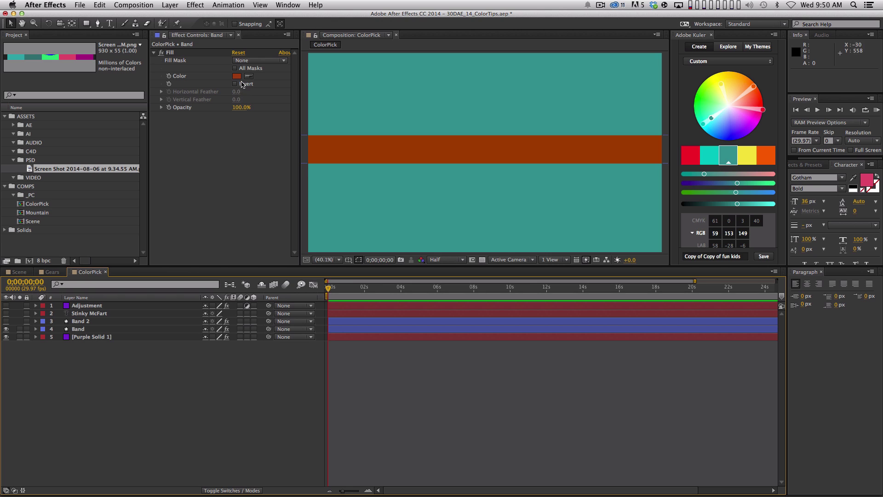
{"action": "left_click", "coordinate": [87, 305]}
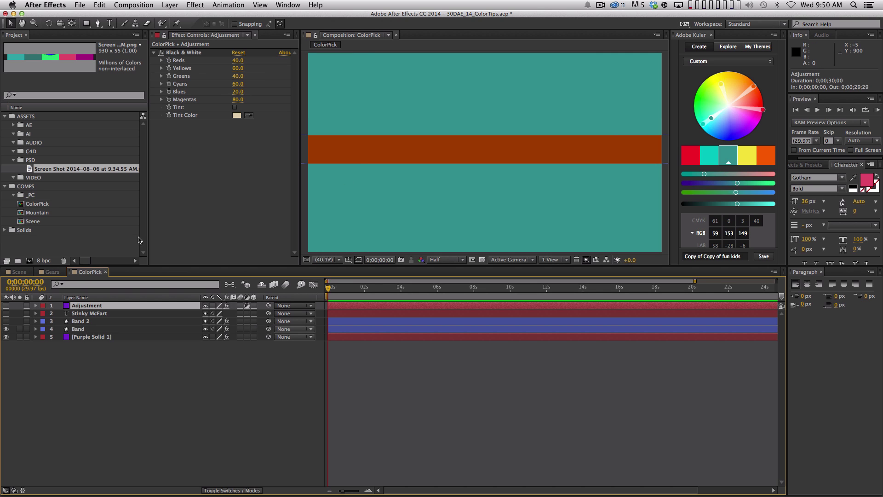
{"action": "left_click", "coordinate": [111, 329]}
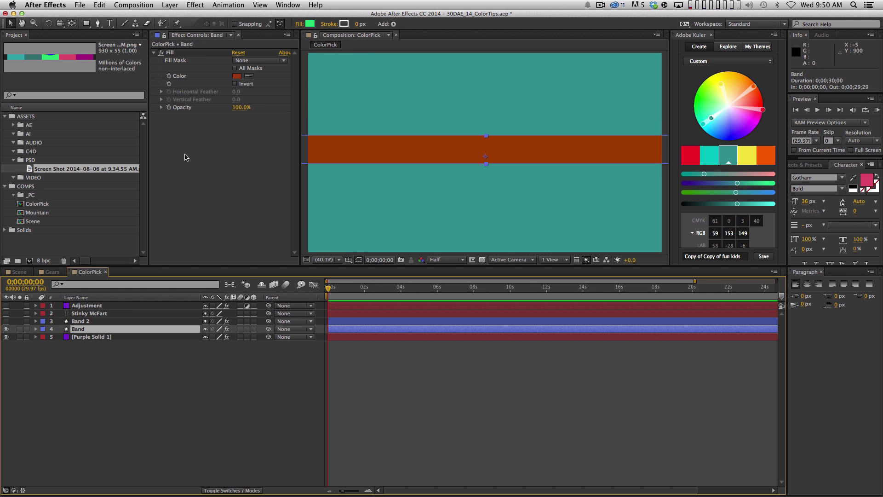
{"action": "left_click", "coordinate": [237, 77]}
{"action": "mouse_move", "coordinate": [251, 159]}
{"action": "left_mouse_down"}
{"action": "mouse_move", "coordinate": [289, 151]}
{"action": "mouse_move", "coordinate": [256, 168]}
{"action": "left_mouse_up"}
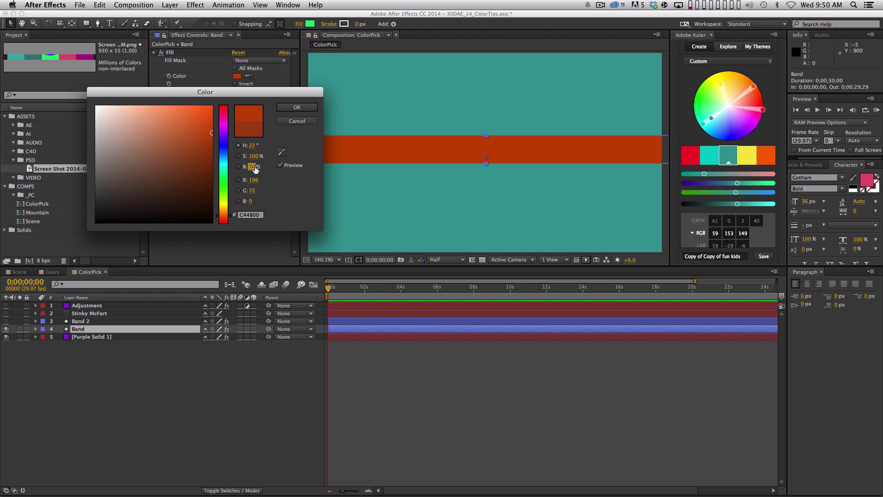
{"action": "left_click", "coordinate": [250, 166]}
{"action": "left_click_drag", "start_coordinate": [252, 146], "coordinate": [301, 146]}
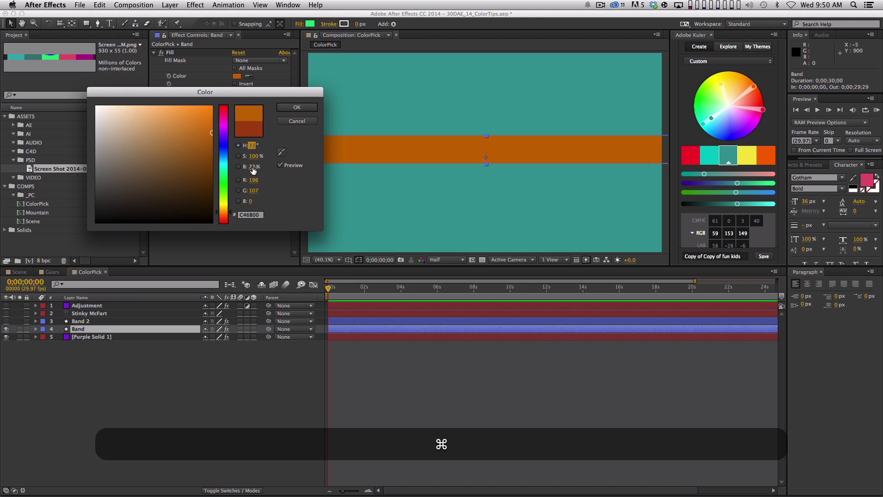
{"action": "left_click_drag", "start_coordinate": [252, 167], "coordinate": [317, 156]}
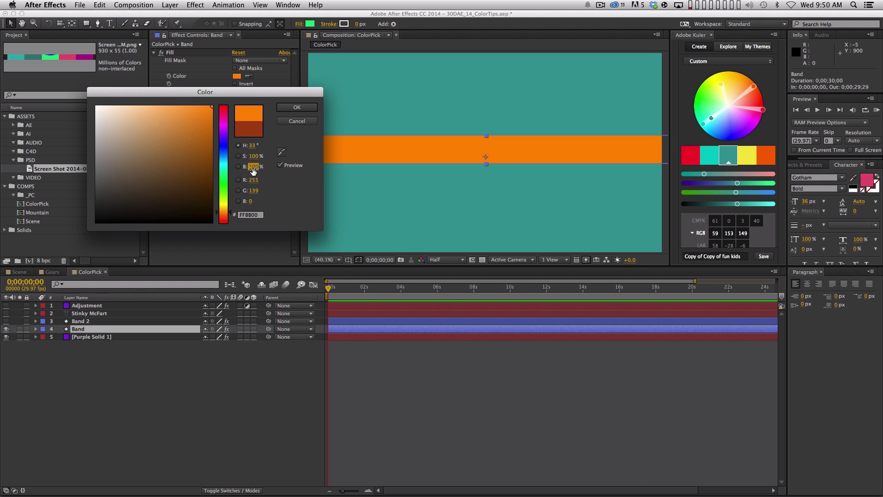
{"action": "left_click", "coordinate": [297, 109]}
{"action": "left_click", "coordinate": [336, 419]}
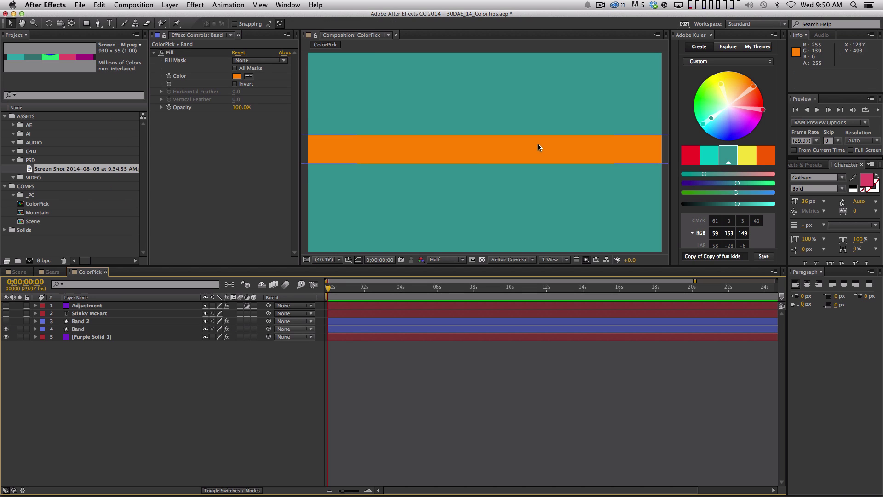
Toggle the Adjustment layer's visibility to check the brighter orange band's contrast in grayscale.
{"action": "left_click", "coordinate": [6, 305]}
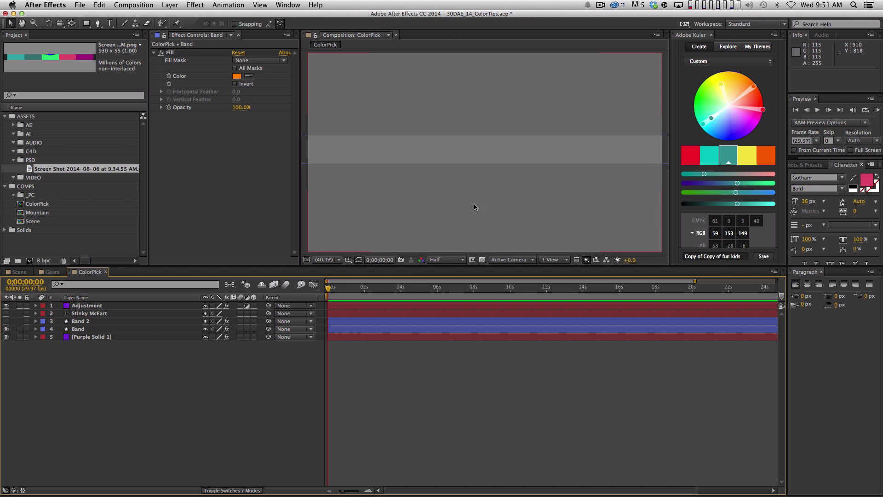
{"action": "left_click", "coordinate": [6, 306]}
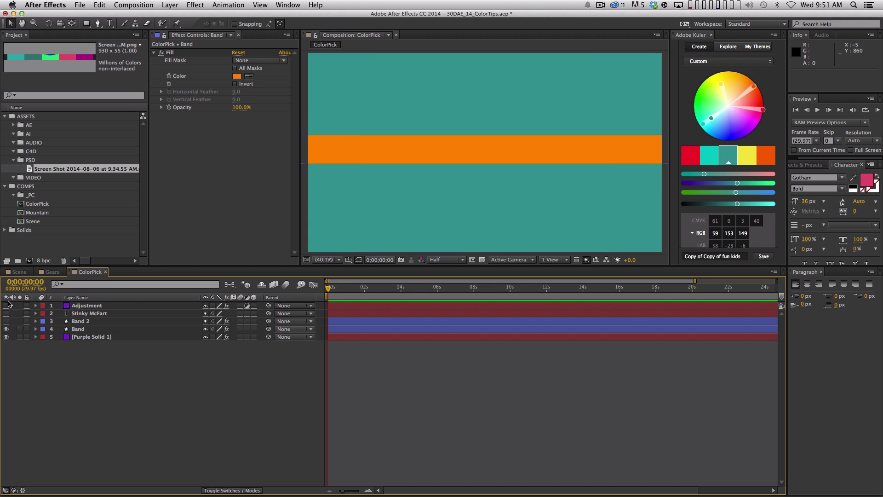
{"action": "left_click", "coordinate": [6, 305]}
Darken the Fill color of the Purple Solid 1 background to a teal of RGB 55, 142, 139.
{"action": "left_click", "coordinate": [91, 337]}
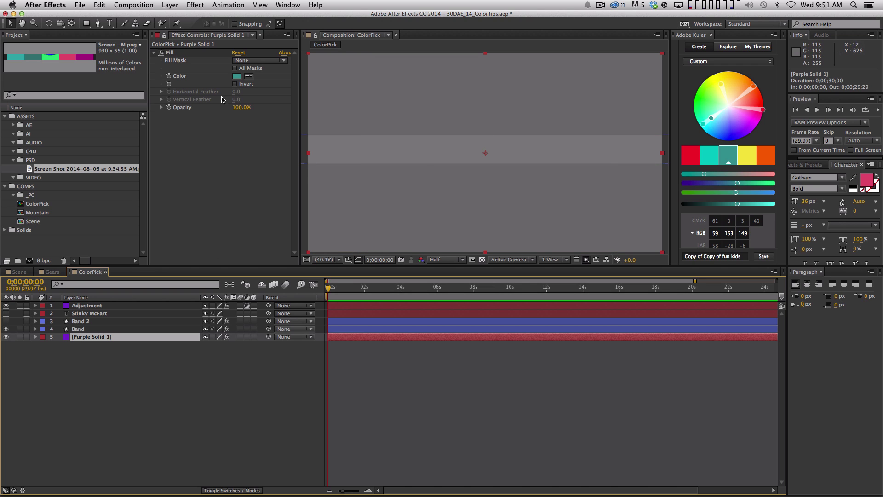
{"action": "left_click", "coordinate": [237, 76]}
{"action": "left_click_drag", "start_coordinate": [252, 168], "coordinate": [236, 169]}
{"action": "left_click", "coordinate": [298, 107]}
{"action": "left_click", "coordinate": [99, 351]}
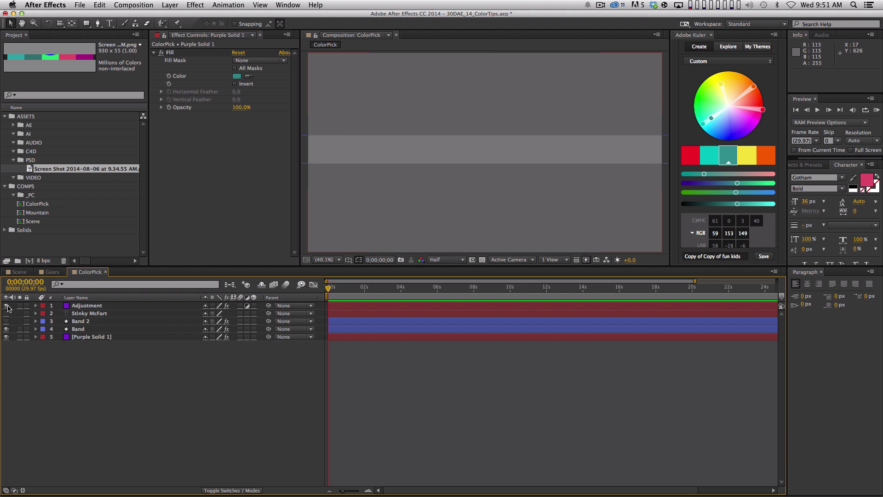
Compare the darkened background and orange band with and without the Adjustment layer, leaving that layer hidden.
{"action": "left_click", "coordinate": [6, 305]}
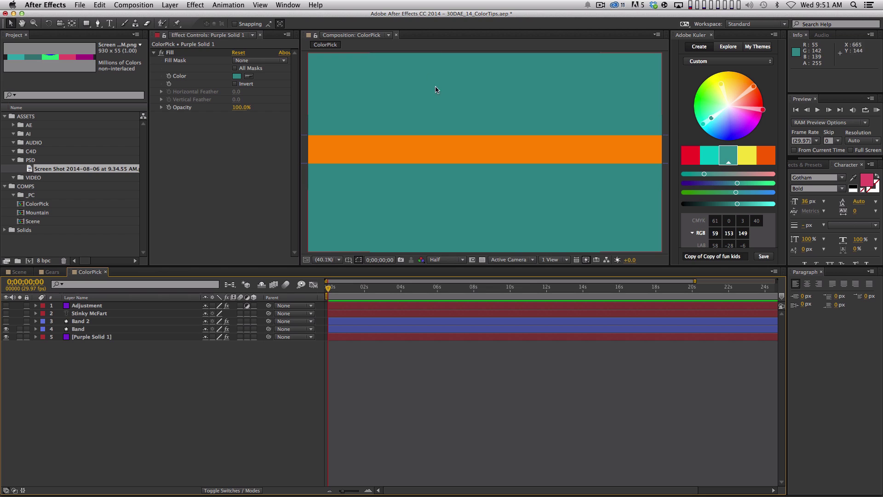
{"action": "left_click", "coordinate": [6, 306]}
{"action": "left_click", "coordinate": [6, 306]}
Show the yellow Band 2 layer and compare the Kuler theme's yellow and orange swatches.
{"action": "left_click", "coordinate": [6, 321]}
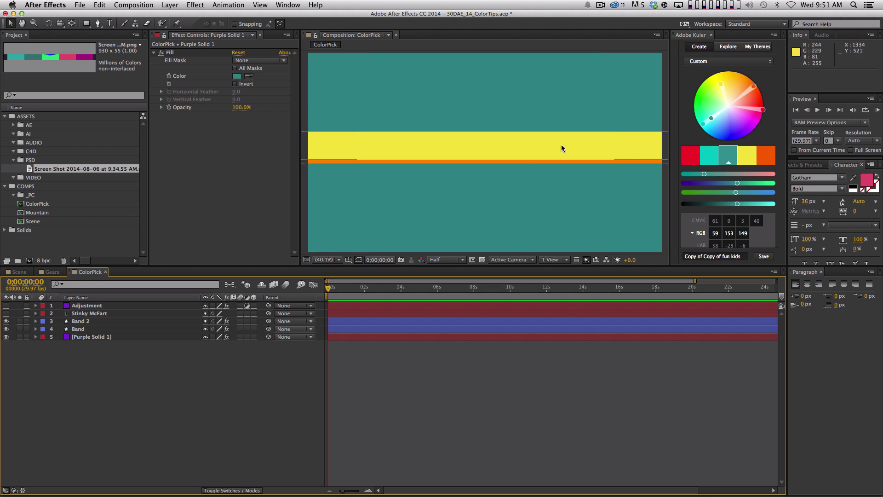
{"action": "left_click", "coordinate": [764, 156]}
{"action": "left_click", "coordinate": [754, 155]}
{"action": "left_click", "coordinate": [766, 156]}
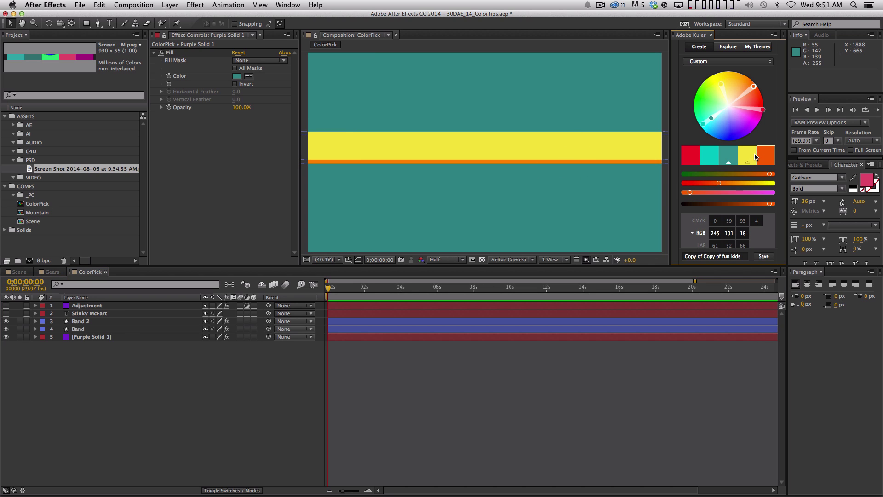
{"action": "left_click", "coordinate": [754, 155]}
{"action": "left_click", "coordinate": [766, 157]}
{"action": "left_click", "coordinate": [133, 364]}
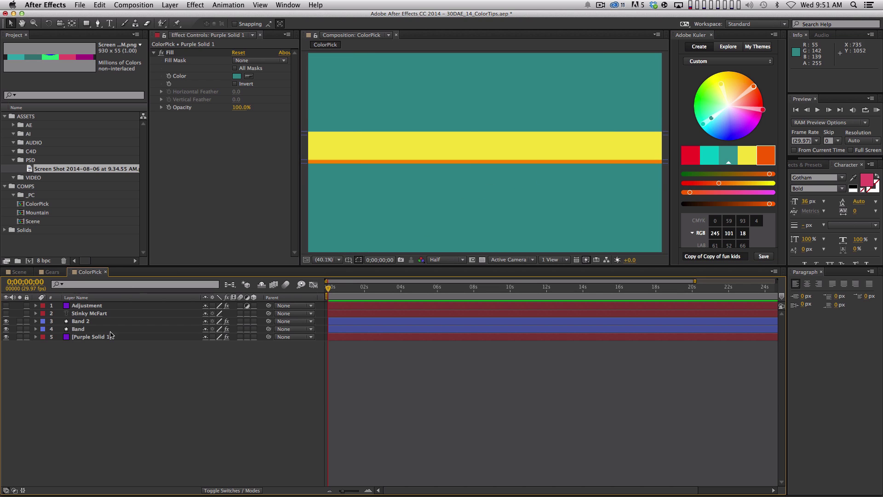
Show the title text layer and move it down about 7.5 px within the yellow band.
{"action": "left_click", "coordinate": [6, 313]}
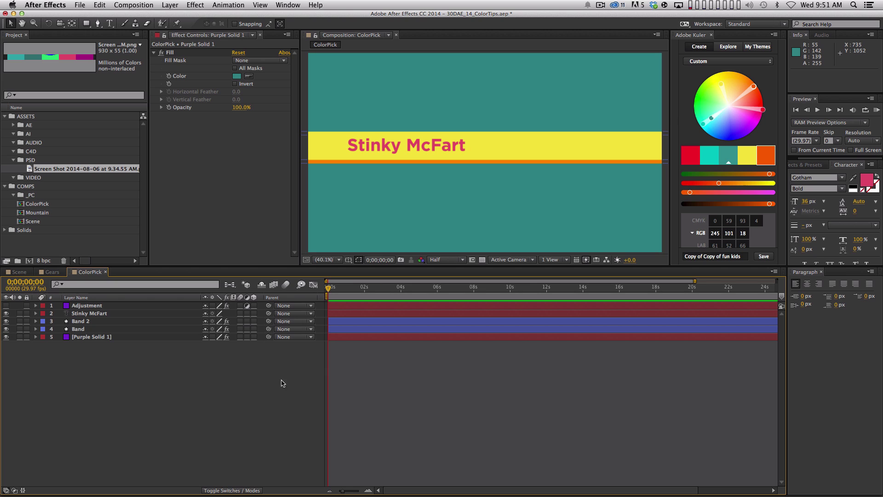
{"action": "left_click", "coordinate": [178, 312]}
{"action": "left_click_drag", "start_coordinate": [394, 147], "coordinate": [395, 149]}
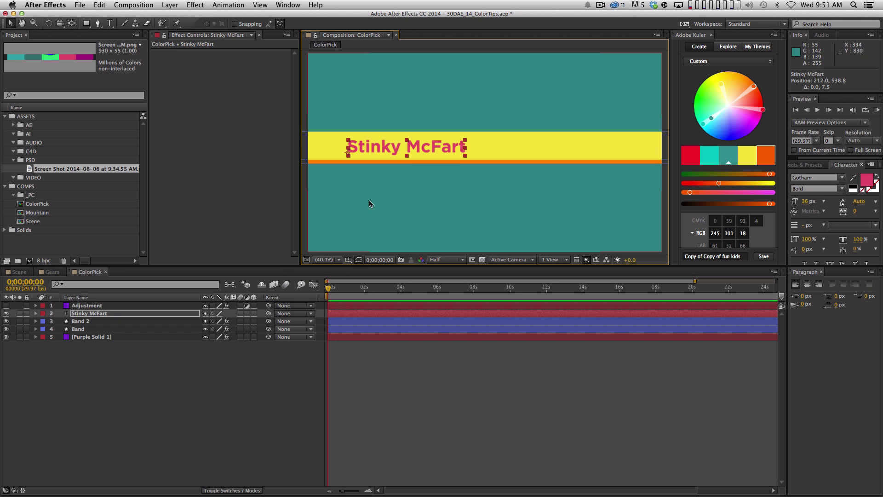
Apply a Fill effect to the title text layer using the red swatch from the Kuler theme.
{"action": "left_click", "coordinate": [195, 5]}
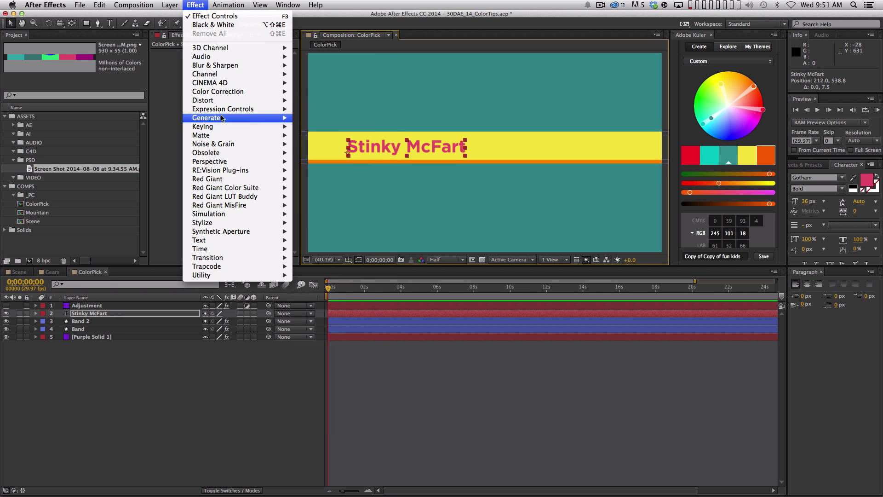
{"action": "mouse_move", "coordinate": [230, 118]}
{"action": "left_click", "coordinate": [336, 248]}
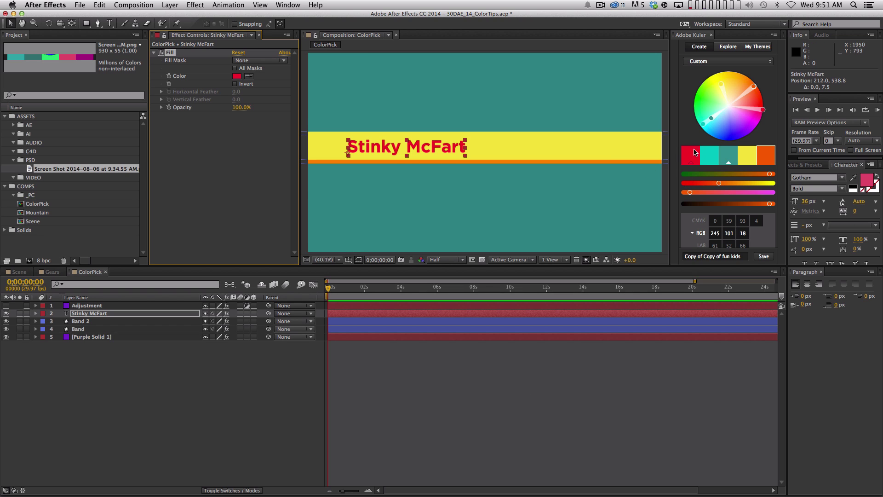
{"action": "left_click", "coordinate": [552, 398]}
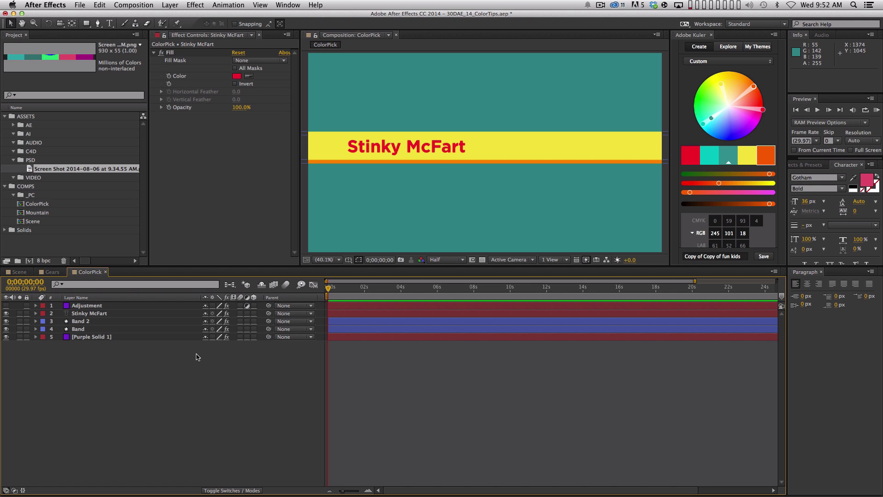
Create a new 1920 by 1080 px solid and rename its layer Highlight.
{"action": "key", "text": "comma"}
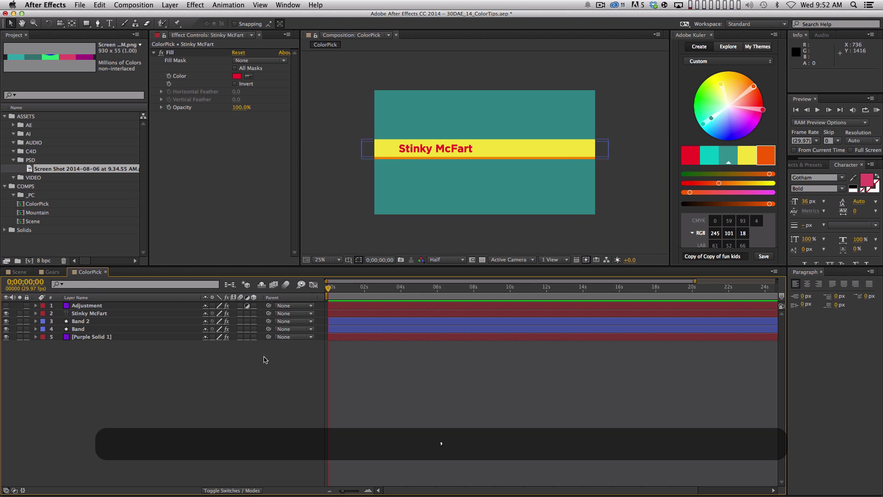
{"action": "key", "text": "super+y"}
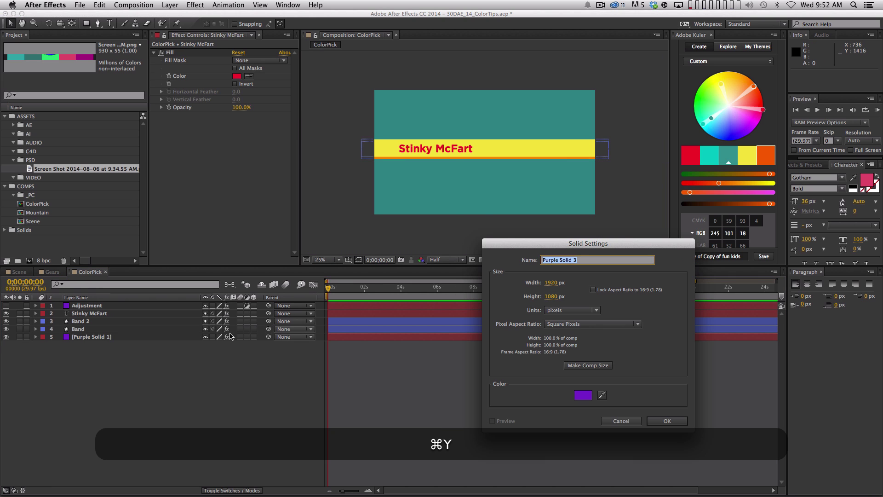
{"action": "key", "text": "Return"}
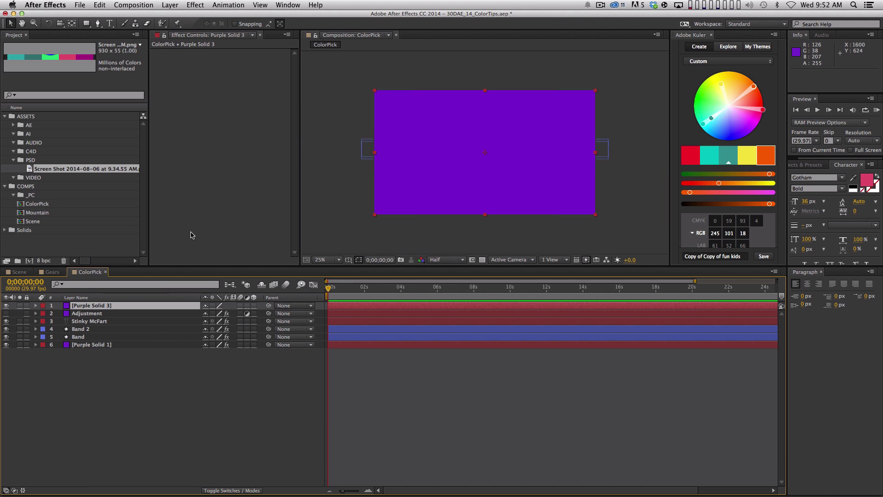
{"action": "key", "text": "Return"}
{"action": "type", "text": "Highligth"}
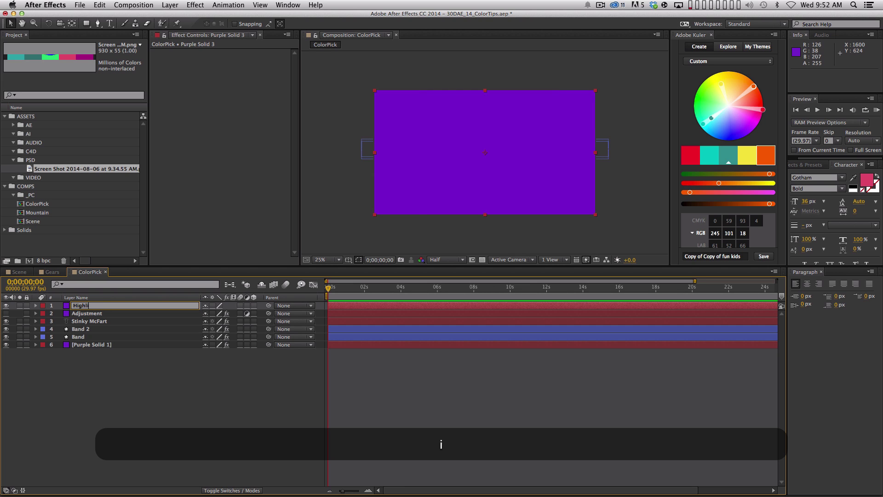
{"action": "key", "text": "BackSpace"}
{"action": "key", "text": "BackSpace"}
{"action": "type", "text": "ht"}
{"action": "key", "text": "Return"}
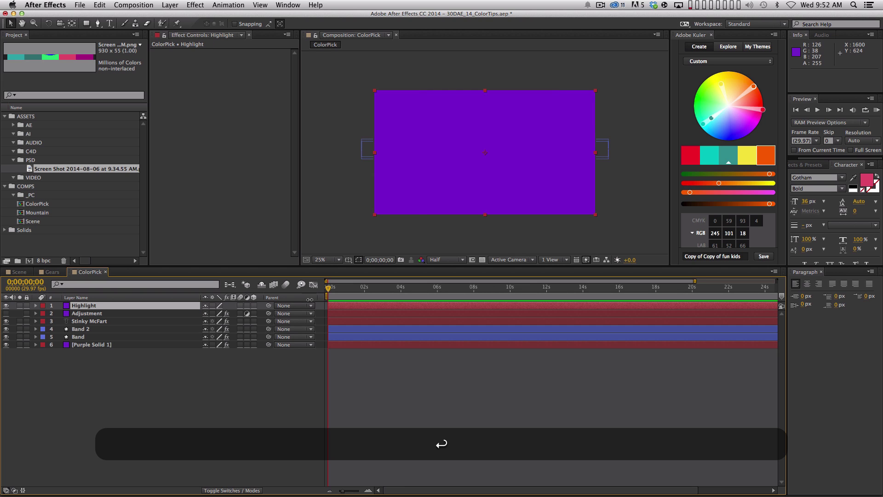
Fill the Highlight solid with the Kuler theme's bright turquoise and move its layer directly above Purple Solid 1.
{"action": "left_click", "coordinate": [208, 5]}
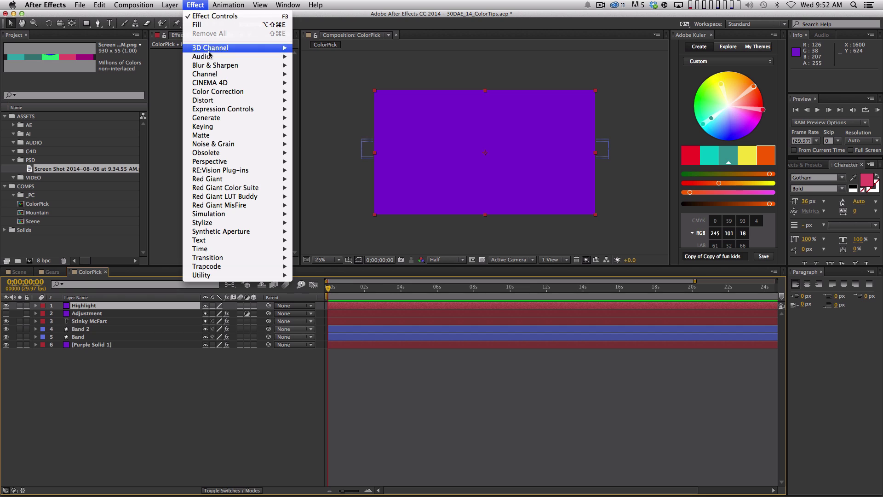
{"action": "left_click", "coordinate": [212, 28]}
{"action": "left_click", "coordinate": [249, 77]}
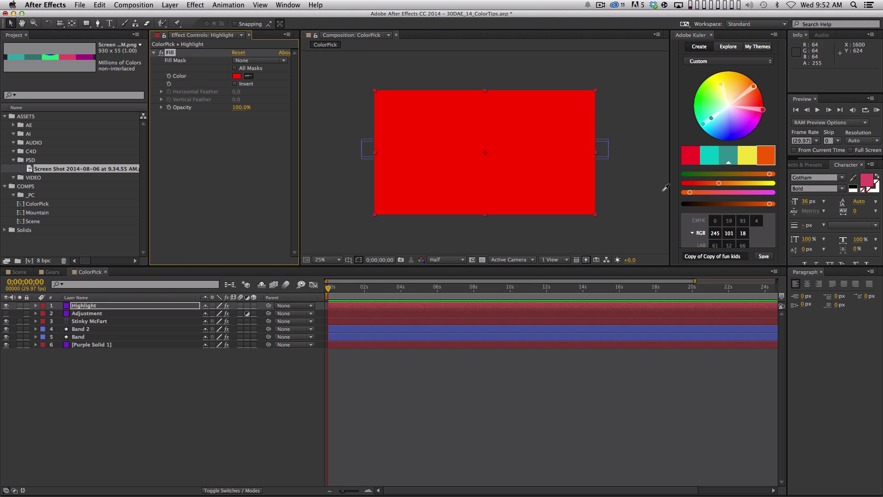
{"action": "left_click", "coordinate": [709, 155]}
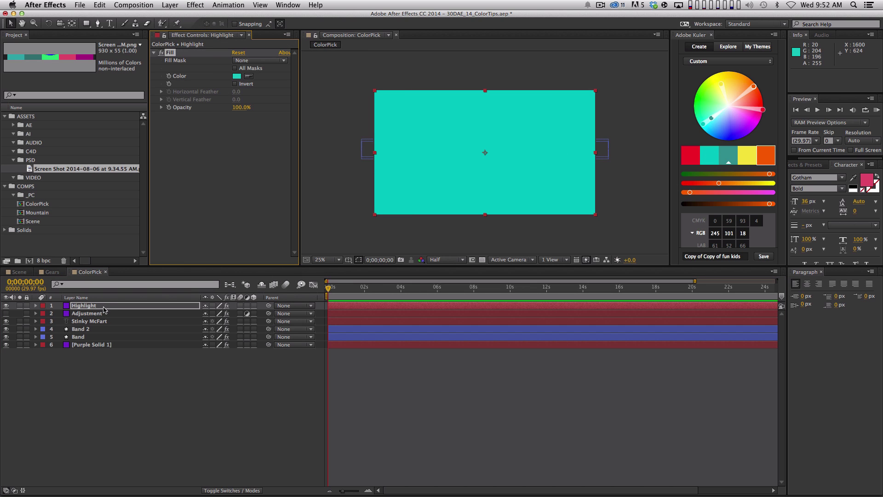
{"action": "left_click_drag", "start_coordinate": [83, 306], "coordinate": [115, 341]}
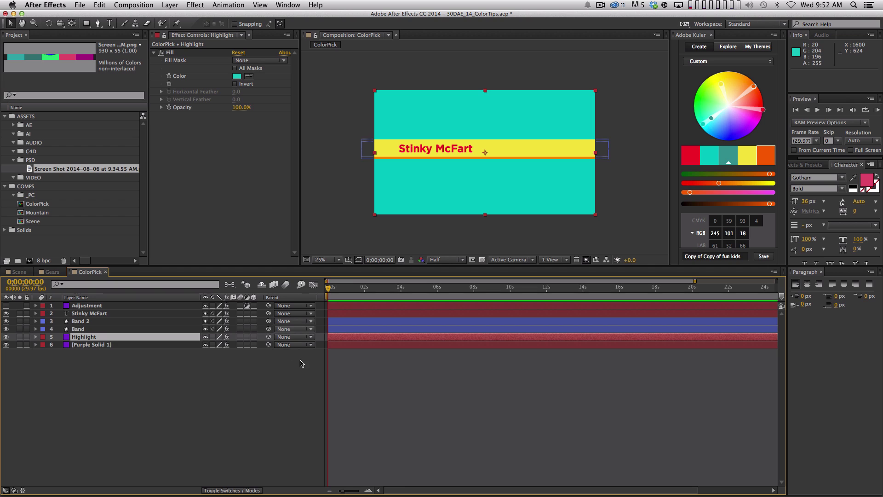
Draw a four-point mask on the Highlight layer with a 45-degree diagonal edge, keeping only the upper-left part of the frame.
{"action": "key", "text": "g"}
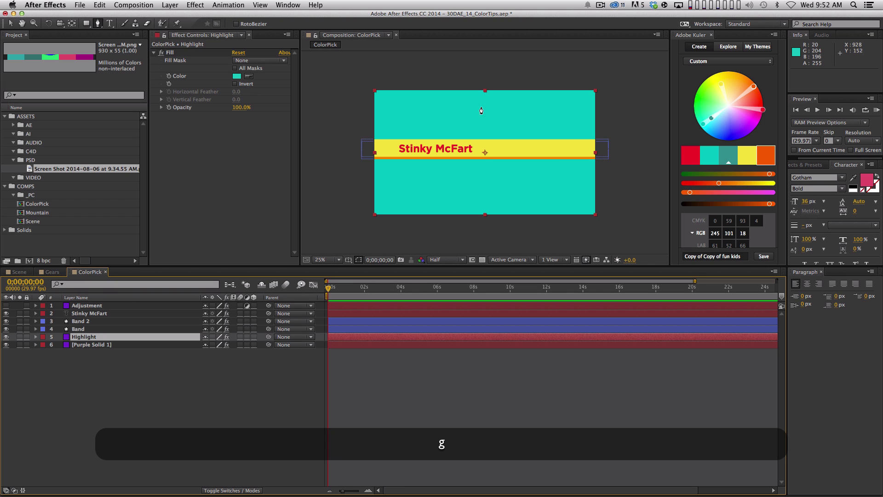
{"action": "left_click", "coordinate": [530, 72]}
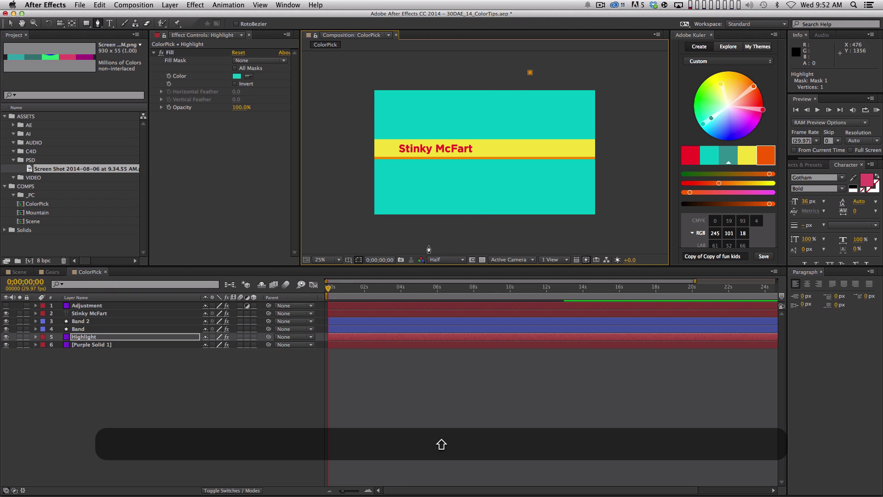
{"action": "left_click", "coordinate": [413, 244], "text": "shift"}
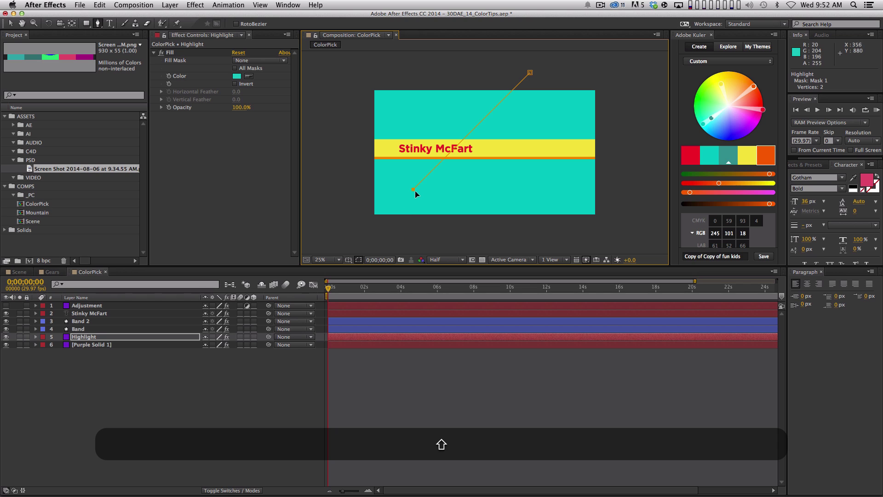
{"action": "left_click", "coordinate": [363, 238], "text": "shift"}
{"action": "left_click", "coordinate": [355, 67]}
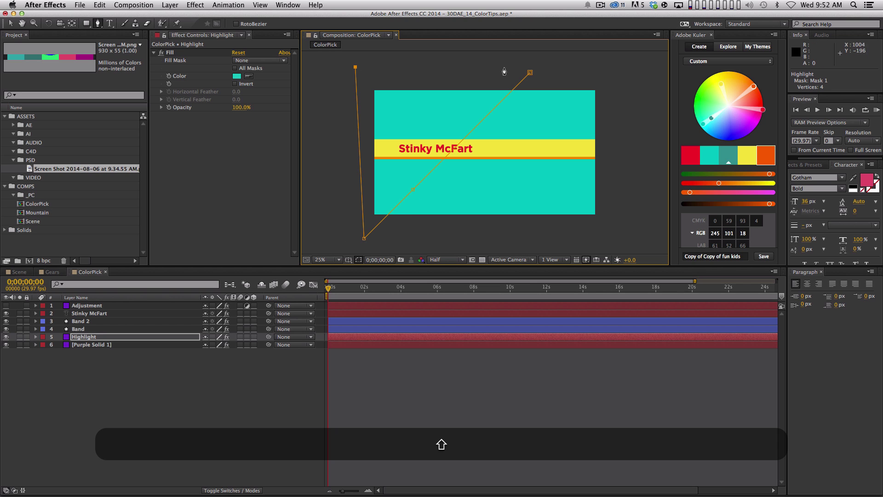
{"action": "left_click", "coordinate": [530, 72]}
{"action": "left_click", "coordinate": [408, 407]}
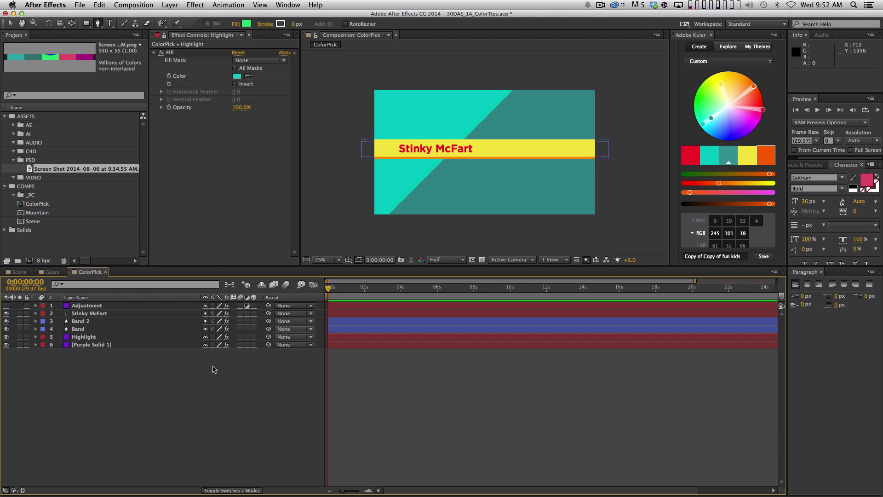
Lower the Highlight layer's opacity to 31%.
{"action": "left_click", "coordinate": [168, 336]}
{"action": "key", "text": "t"}
{"action": "left_click_drag", "start_coordinate": [211, 347], "coordinate": [166, 351]}
{"action": "left_click", "coordinate": [179, 378]}
Fit the composition in the viewer and compare it in black and white and in color, leaving the Adjustment layer hidden.
{"action": "key", "text": "period"}
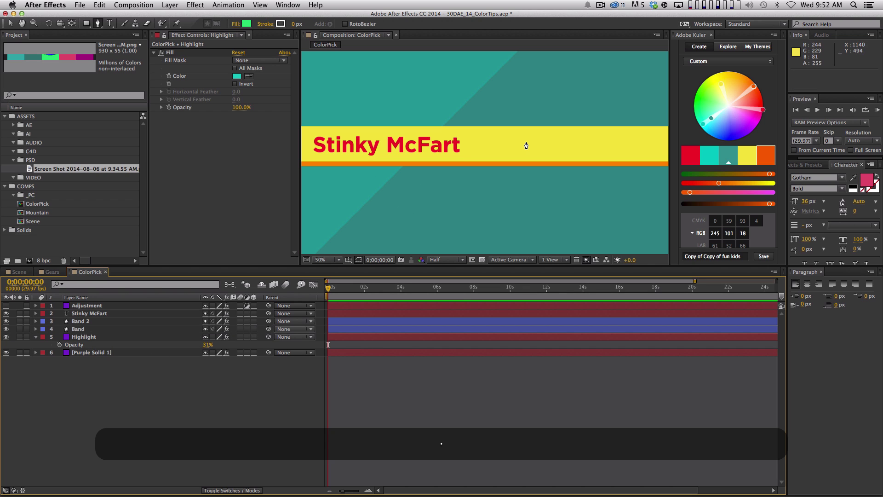
{"action": "left_click", "coordinate": [336, 260]}
{"action": "left_click", "coordinate": [340, 276]}
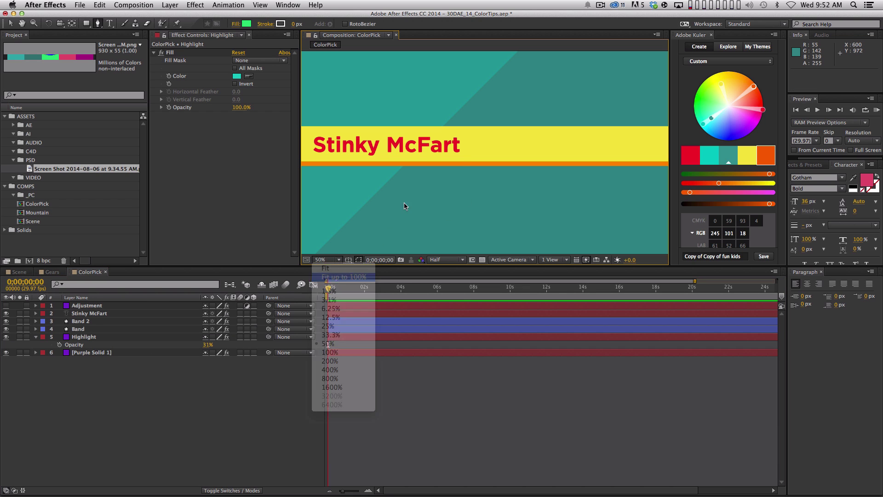
{"action": "key", "text": "v"}
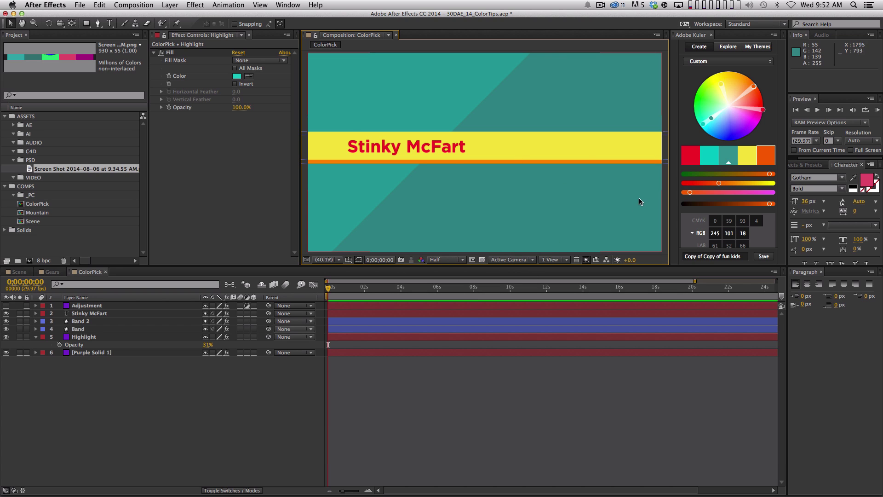
{"action": "left_click", "coordinate": [6, 306]}
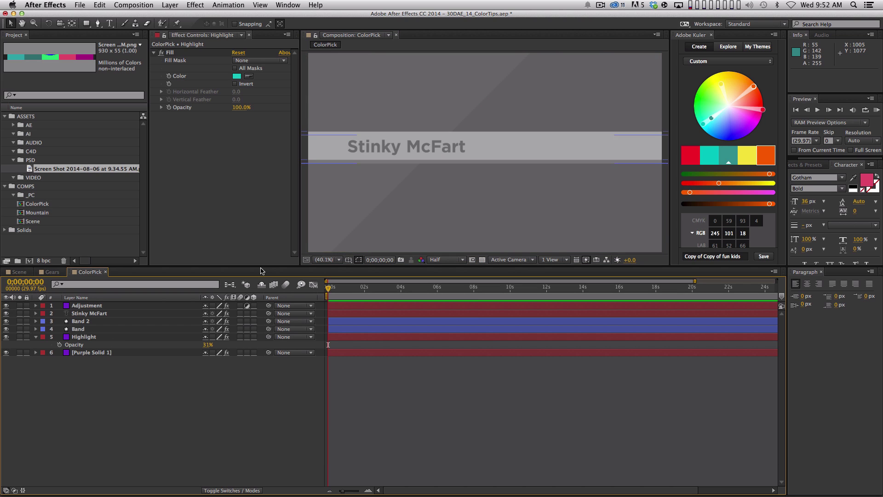
{"action": "left_click", "coordinate": [6, 306]}
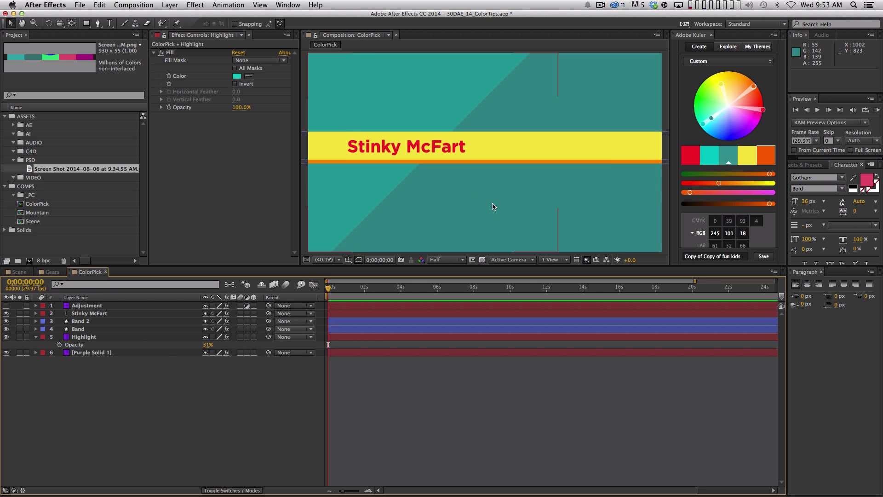
{"action": "left_click", "coordinate": [113, 307]}
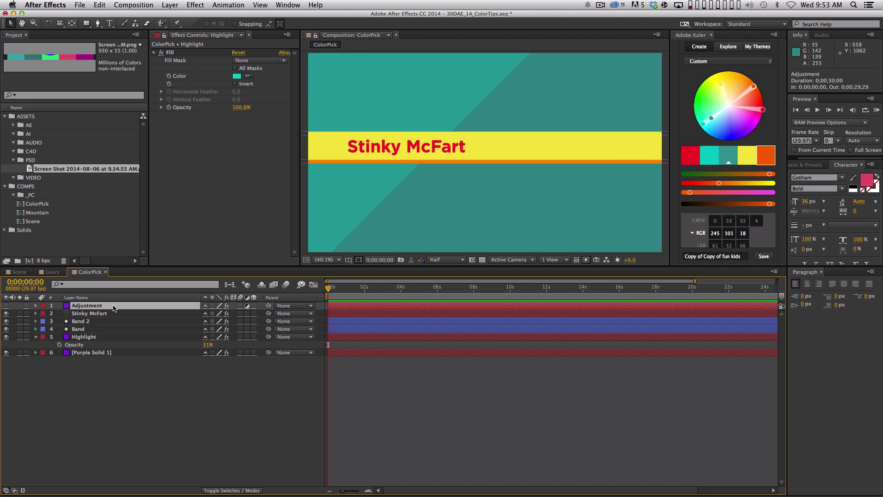
{"action": "left_click", "coordinate": [114, 313]}
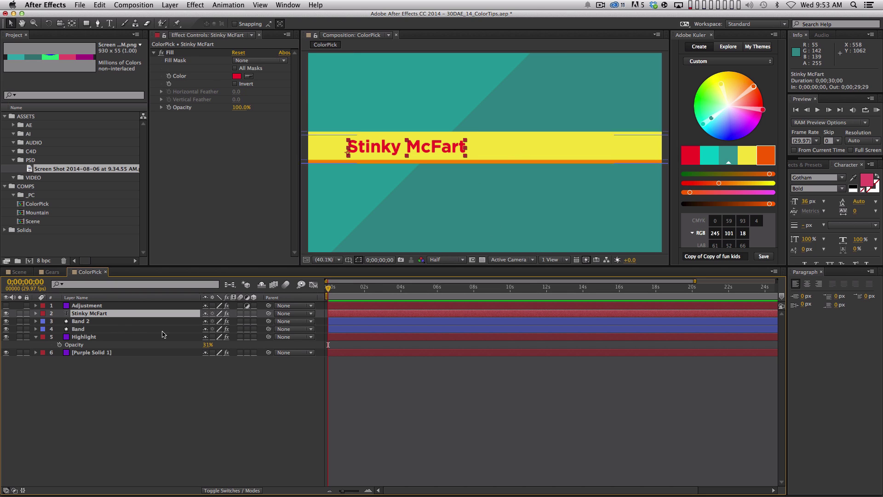
{"action": "left_click", "coordinate": [464, 430]}
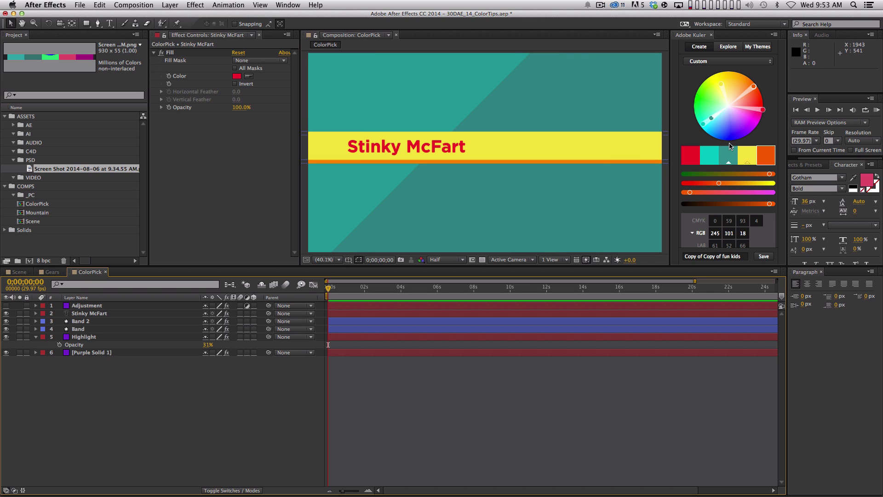
Copy the Adjustment layer with its Black & White effect from ColorPick into the Gears composition.
{"action": "left_click", "coordinate": [36, 336]}
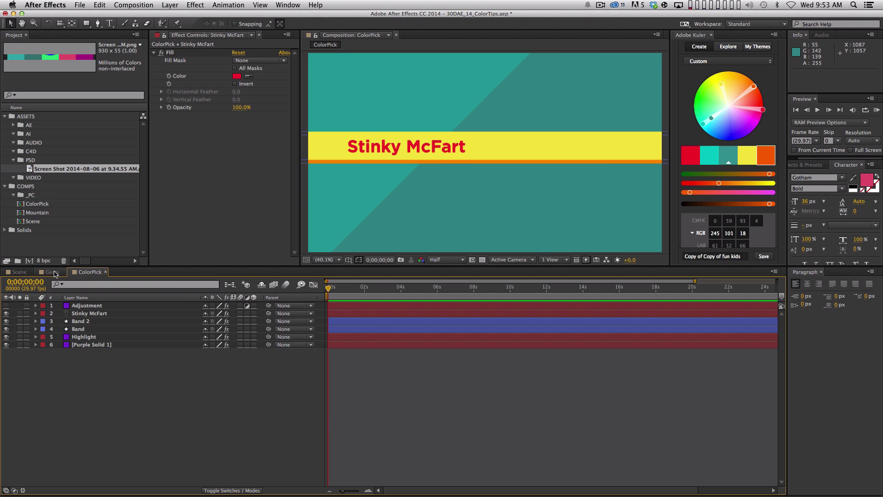
{"action": "left_click", "coordinate": [85, 305]}
{"action": "key", "text": "super+c"}
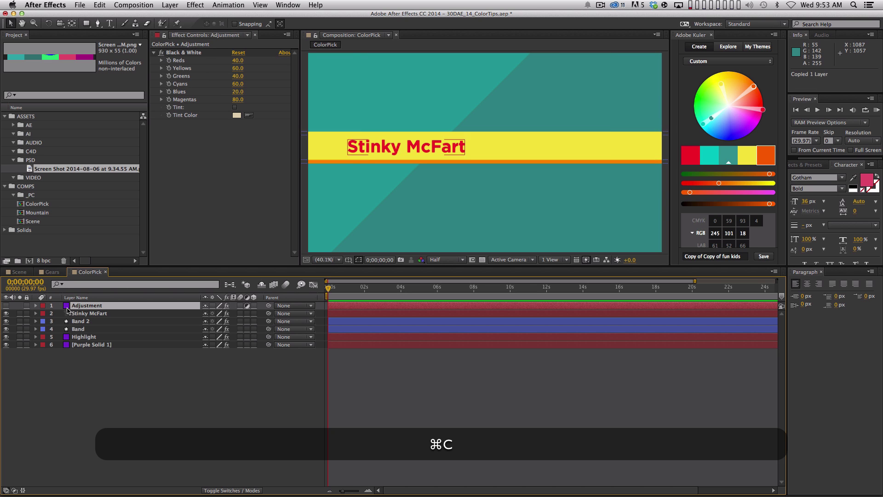
{"action": "left_click", "coordinate": [52, 272]}
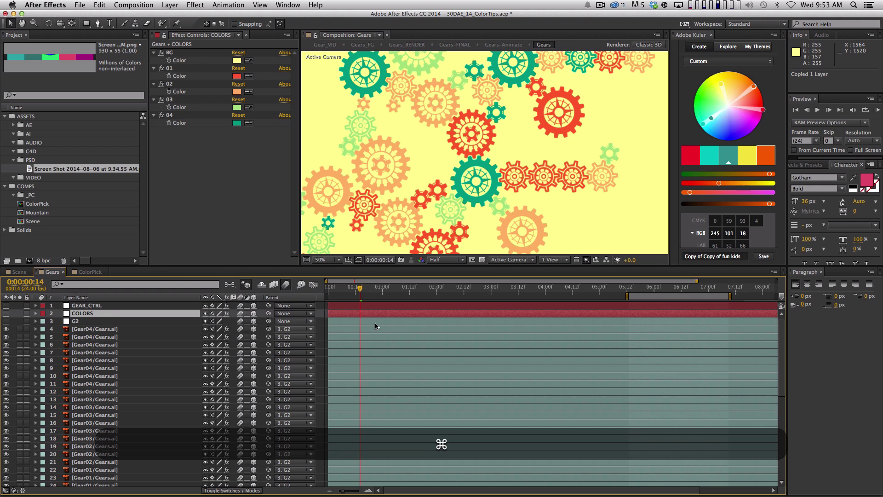
{"action": "key", "text": "super+v"}
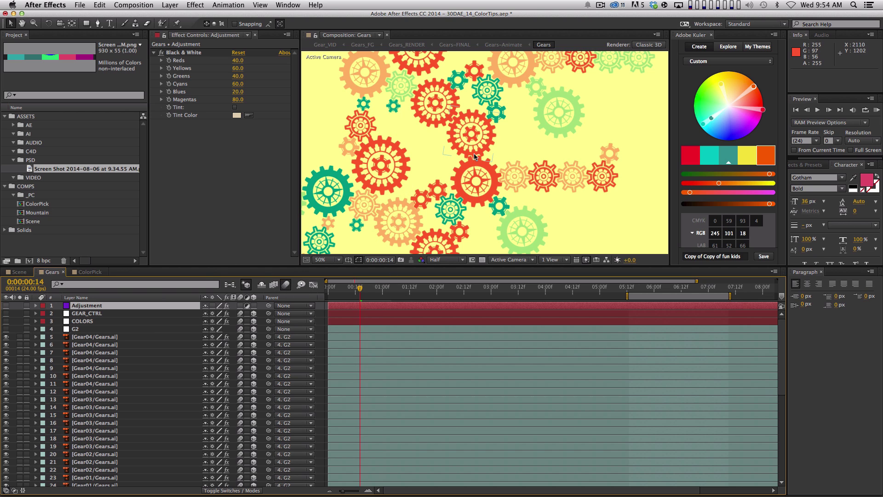
Load the Japanese Village theme from the most popular Kuler themes for editing.
{"action": "left_click_drag", "start_coordinate": [488, 183], "coordinate": [498, 174]}
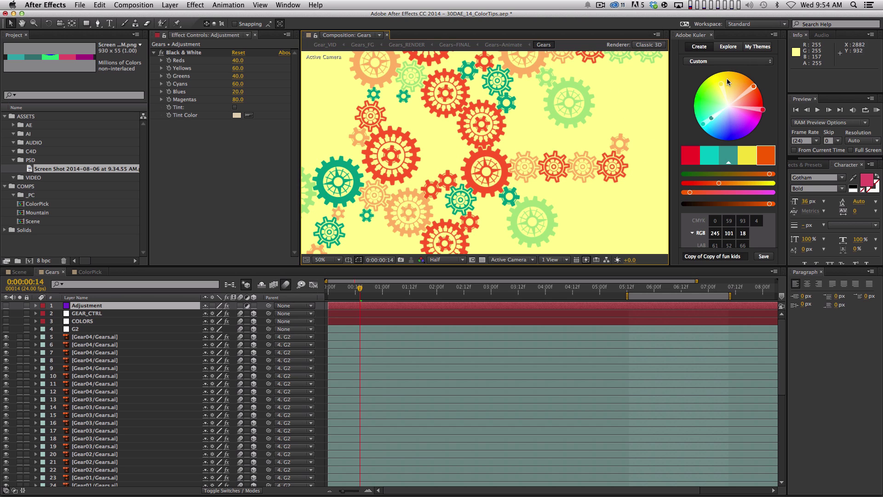
{"action": "left_click", "coordinate": [729, 46]}
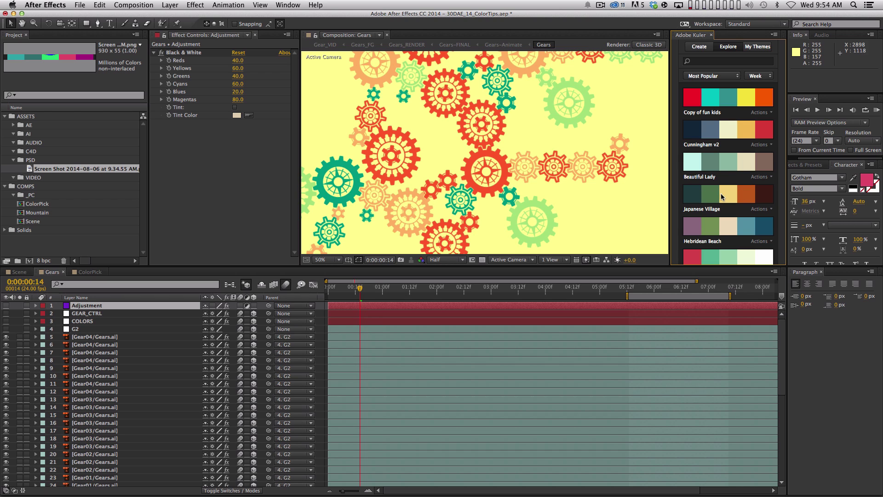
{"action": "left_click", "coordinate": [697, 210]}
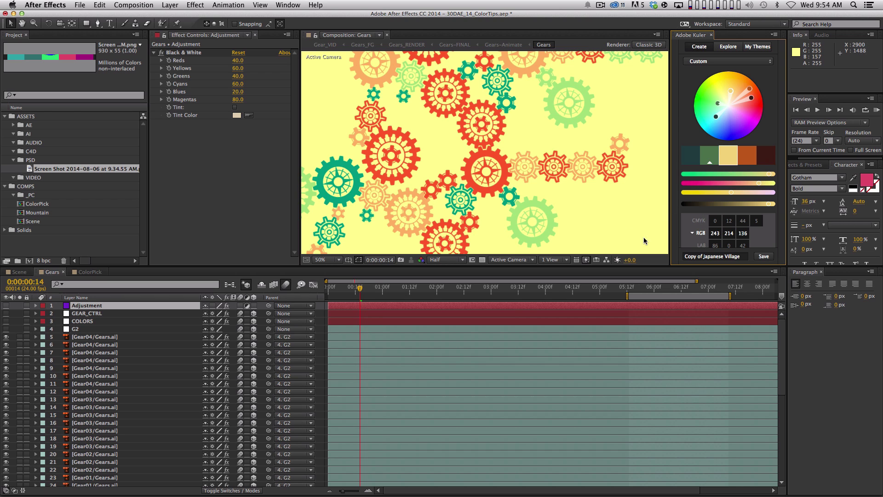
Set the COLORS layer's BG color to the theme's pale yellow swatch, RGB 243, 214, 136.
{"action": "left_click", "coordinate": [94, 322]}
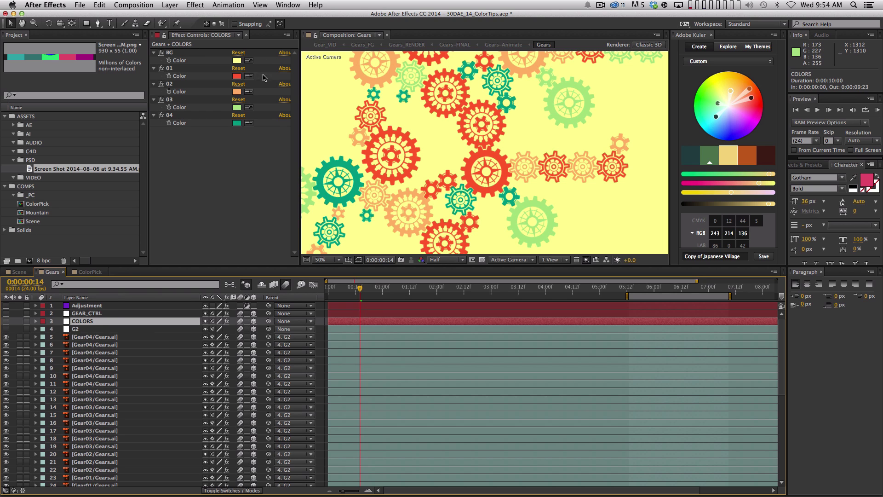
{"action": "left_click", "coordinate": [249, 60]}
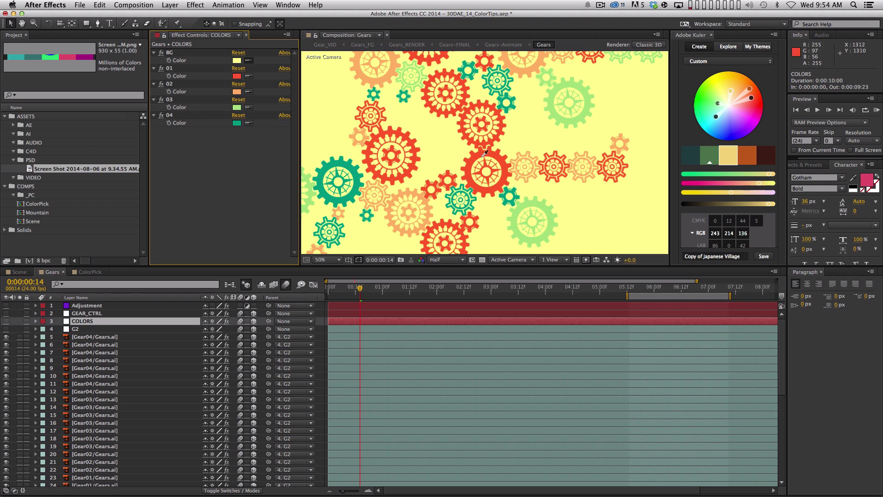
{"action": "left_click", "coordinate": [730, 154]}
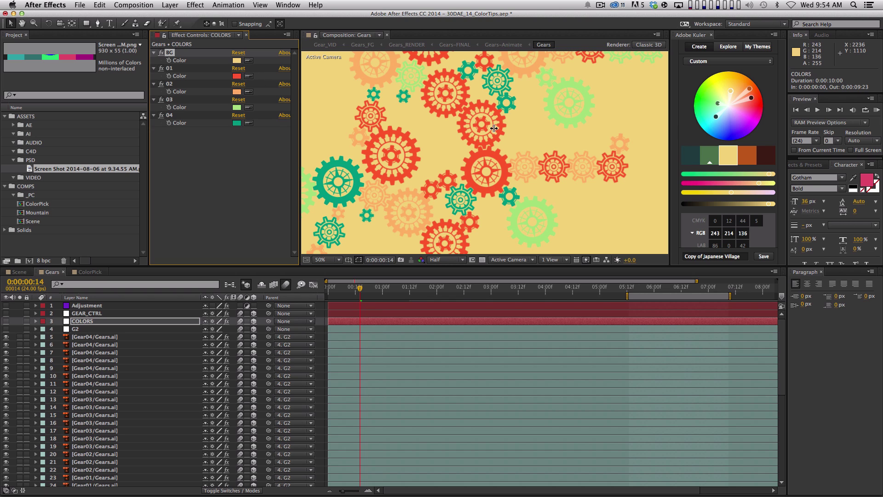
Set the COLORS layer's colors 01 to 04 to the theme's dark teal, green, orange and dark maroon swatches, in that order.
{"action": "left_click", "coordinate": [249, 75]}
{"action": "left_click", "coordinate": [691, 155]}
{"action": "left_click", "coordinate": [249, 92]}
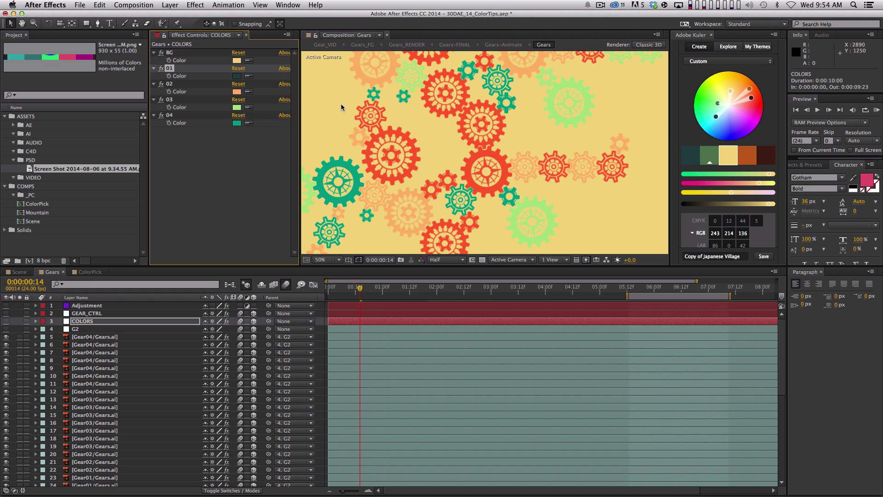
{"action": "left_click", "coordinate": [710, 154]}
{"action": "left_click", "coordinate": [249, 107]}
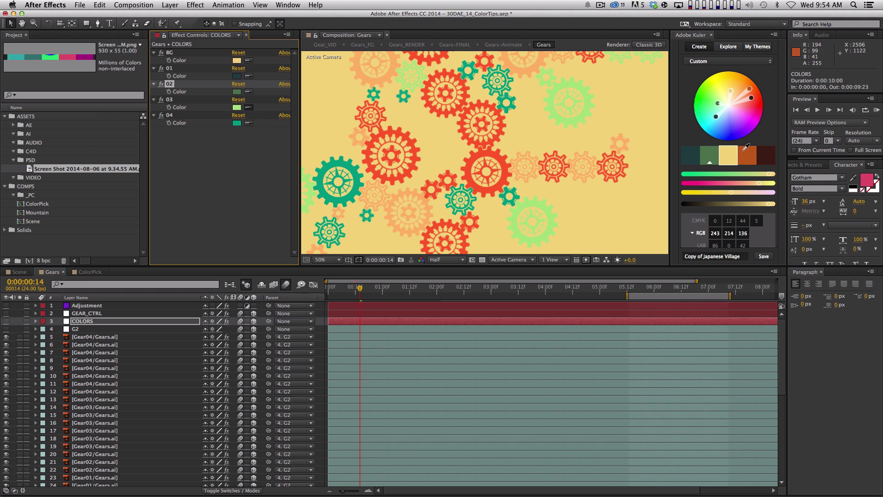
{"action": "left_click", "coordinate": [747, 154]}
{"action": "left_click", "coordinate": [249, 123]}
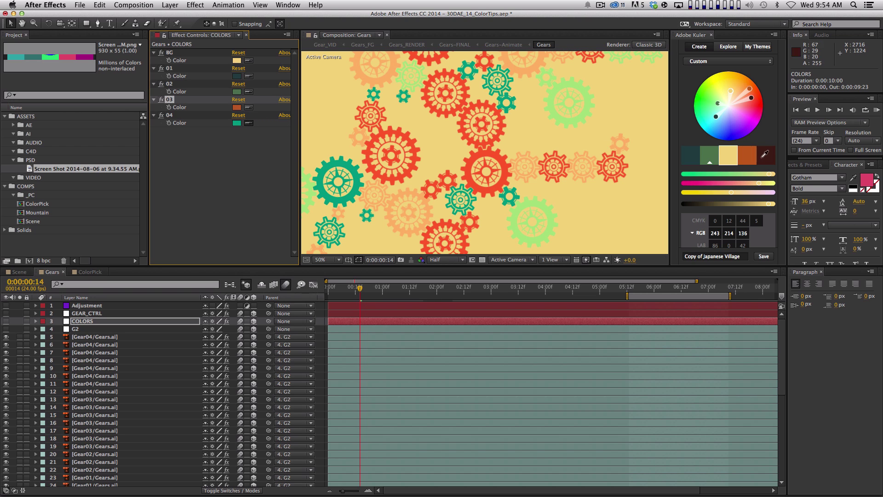
{"action": "left_click", "coordinate": [766, 155]}
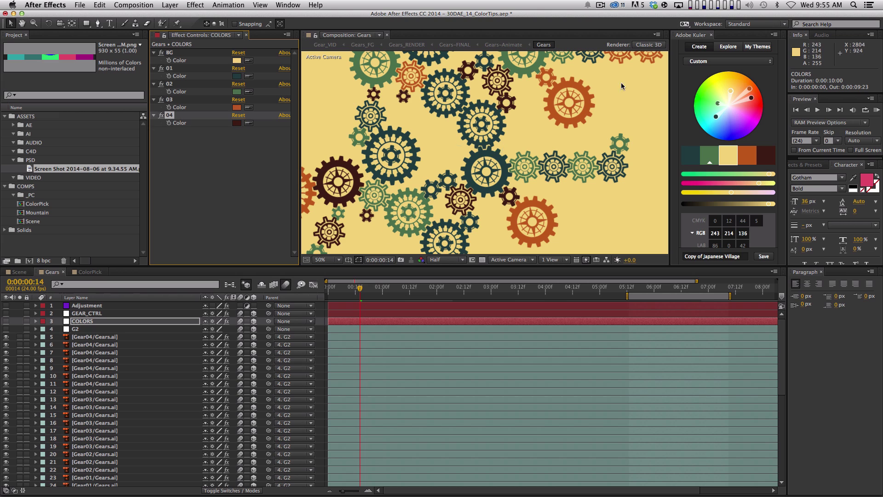
Show the Adjustment layer and scale it to fill the whole Gears composition.
{"action": "left_click", "coordinate": [6, 305]}
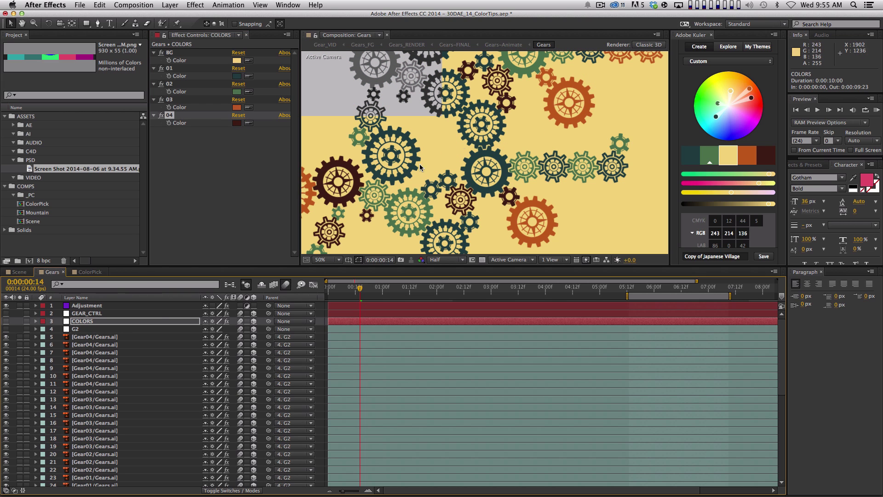
{"action": "left_click", "coordinate": [94, 305]}
{"action": "key", "text": "alt+super+f"}
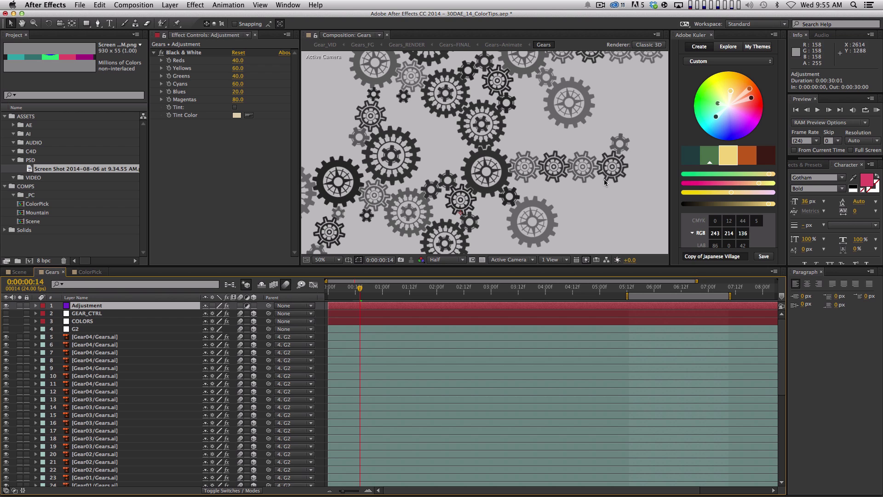
Compare the gears in color and in black and white, leaving the Adjustment layer visible.
{"action": "left_click", "coordinate": [6, 306]}
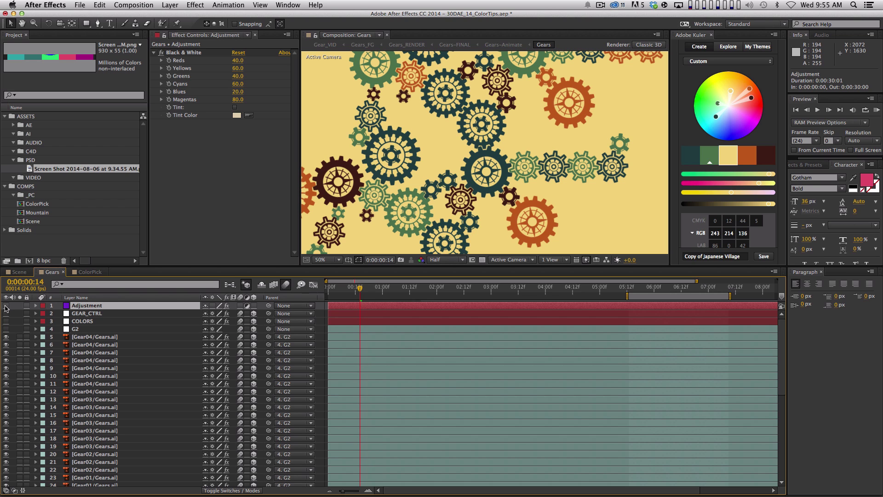
{"action": "left_click", "coordinate": [6, 306]}
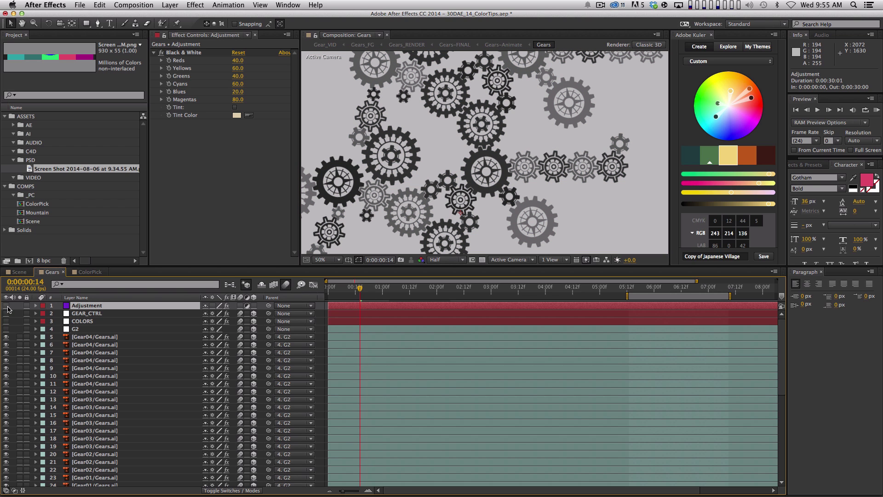
{"action": "left_click", "coordinate": [7, 307]}
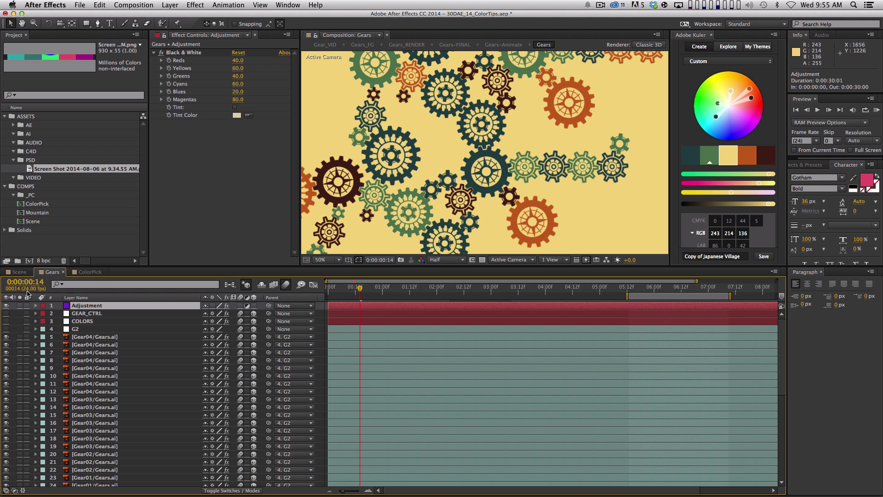
{"action": "left_click", "coordinate": [6, 306]}
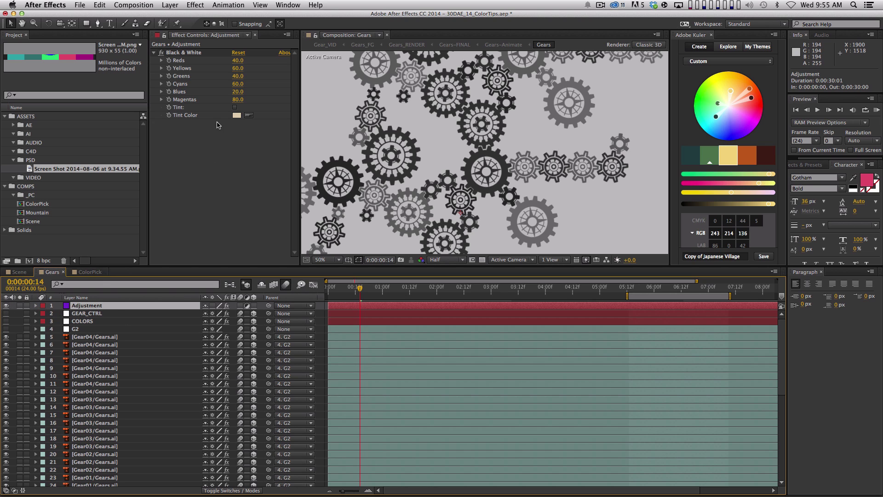
Set the brightness of the COLORS layer's 01 color to 30%.
{"action": "left_click", "coordinate": [82, 322]}
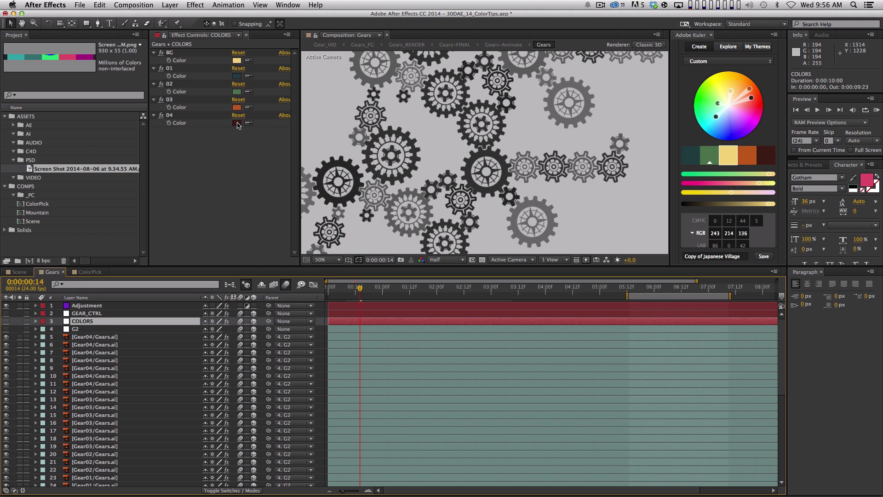
{"action": "left_click", "coordinate": [236, 77]}
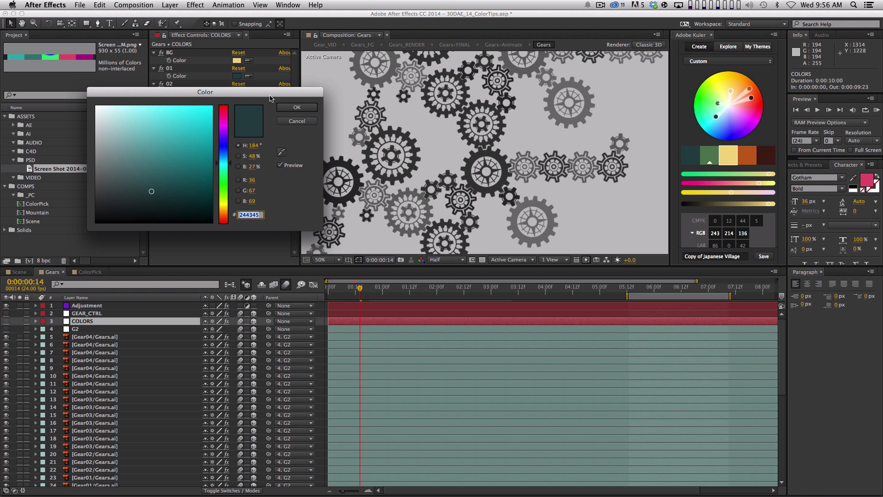
{"action": "left_click_drag", "start_coordinate": [270, 98], "coordinate": [457, 206]}
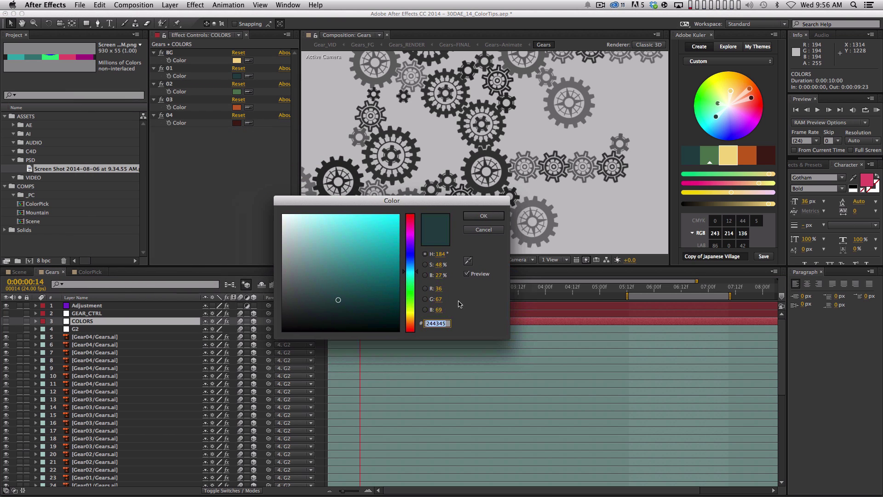
{"action": "left_click", "coordinate": [439, 275]}
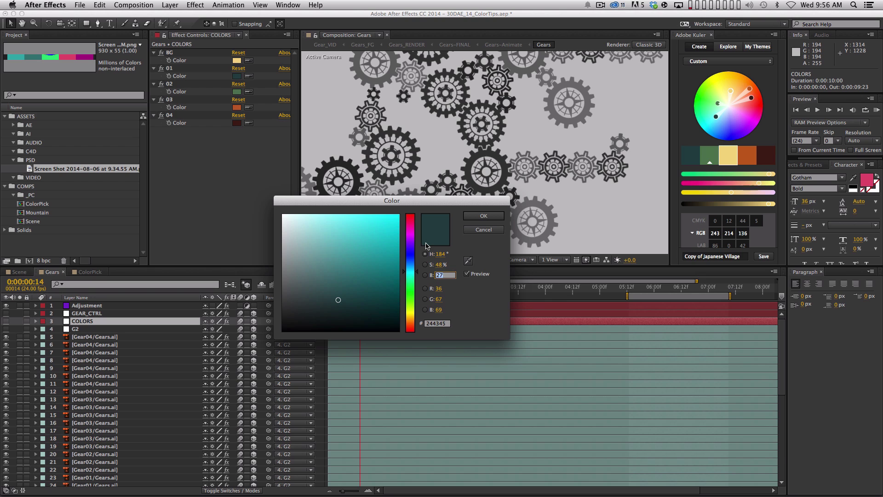
{"action": "key", "text": "shift+Up"}
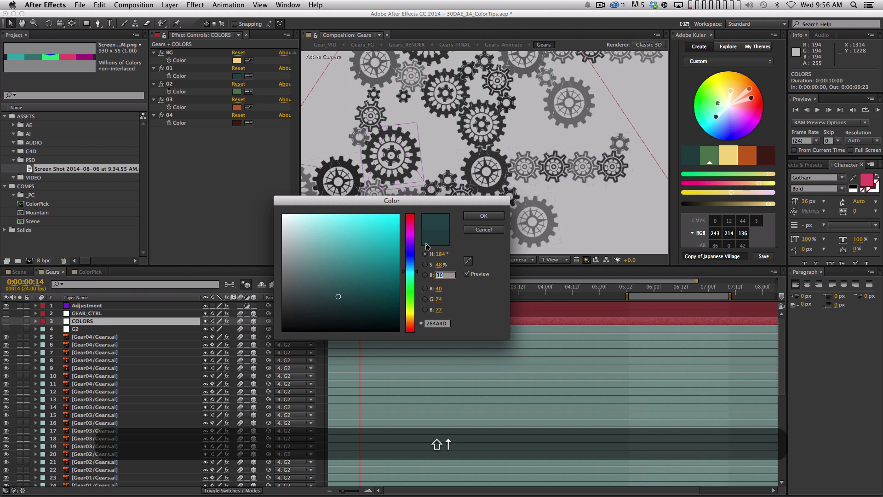
{"action": "key", "text": "Return"}
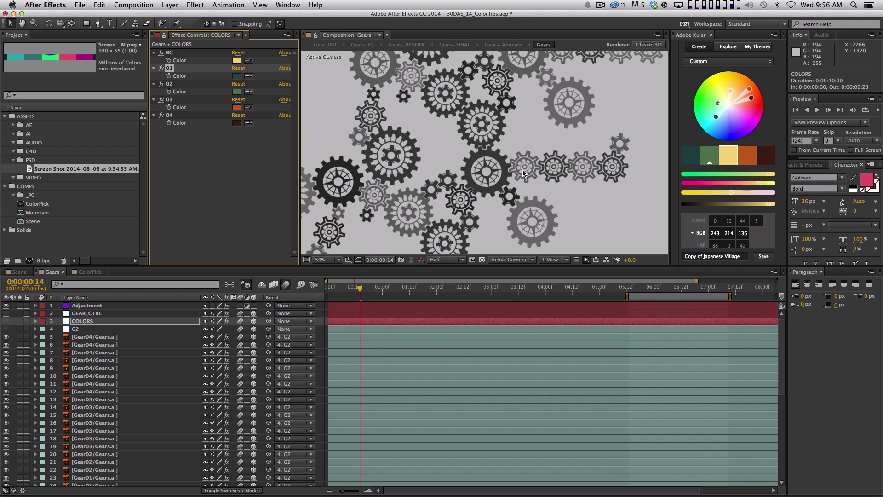
Hide the Adjustment layer and raise the 01 color's brightness to 40%.
{"action": "left_click", "coordinate": [6, 305]}
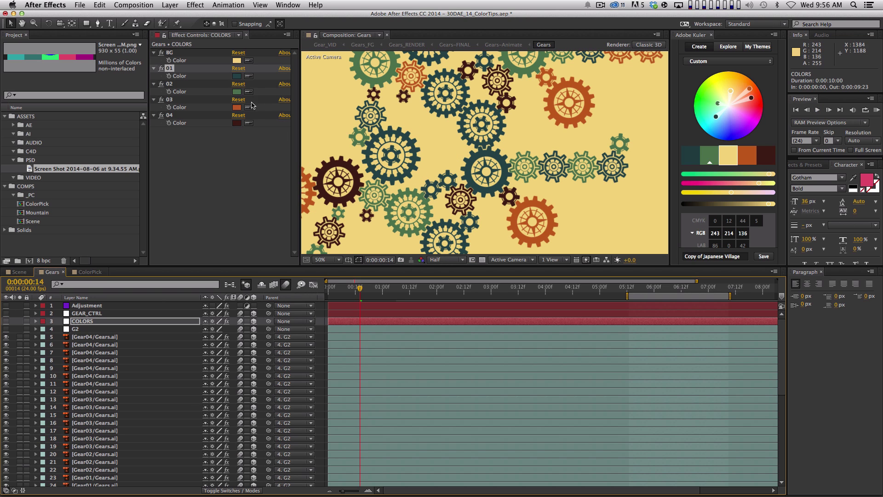
{"action": "left_click", "coordinate": [239, 76]}
{"action": "left_click", "coordinate": [441, 275]}
{"action": "key", "text": "shift+Up"}
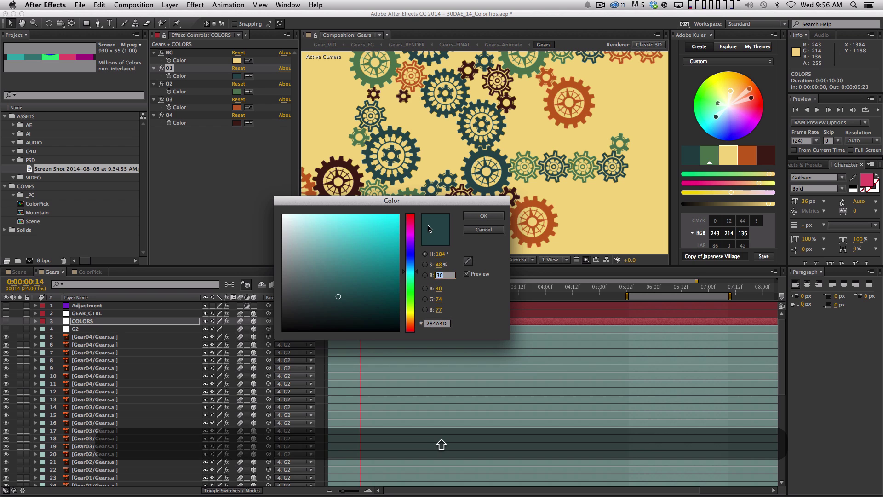
{"action": "key", "text": "Return"}
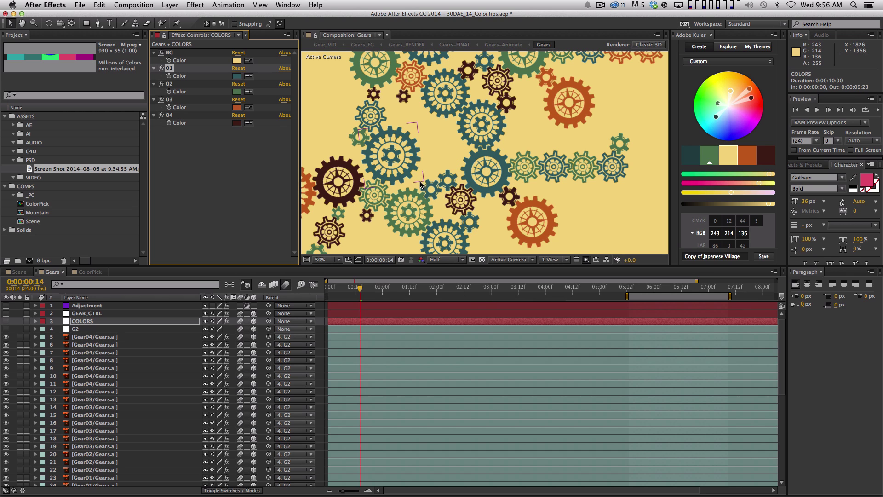
Raise the 01 color's saturation to 50%.
{"action": "left_click", "coordinate": [236, 76]}
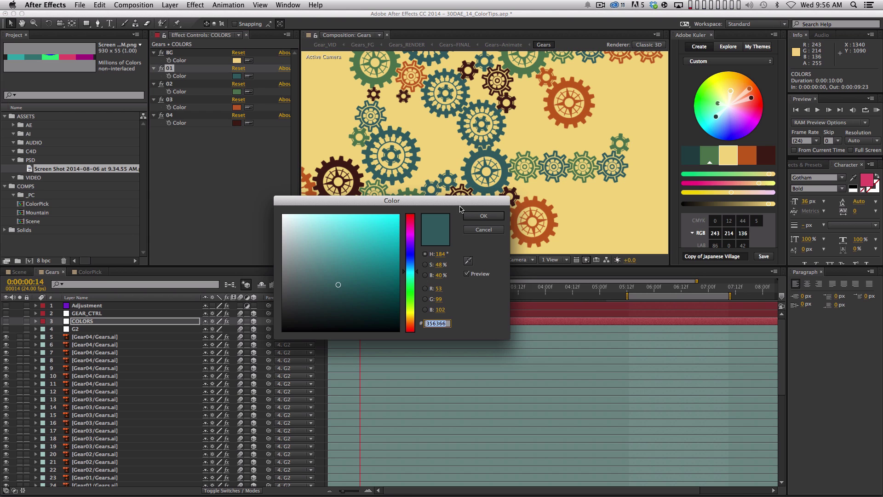
{"action": "left_click", "coordinate": [440, 265]}
{"action": "key", "text": "shift+Up"}
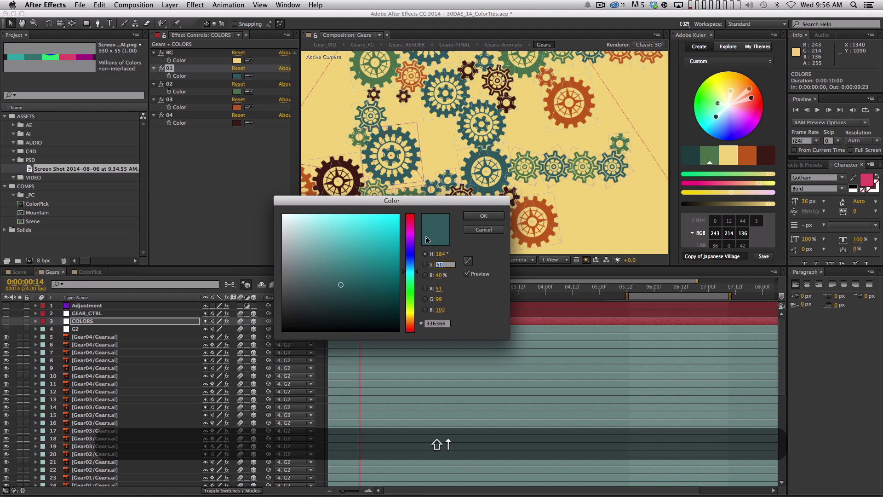
{"action": "key", "text": "Return"}
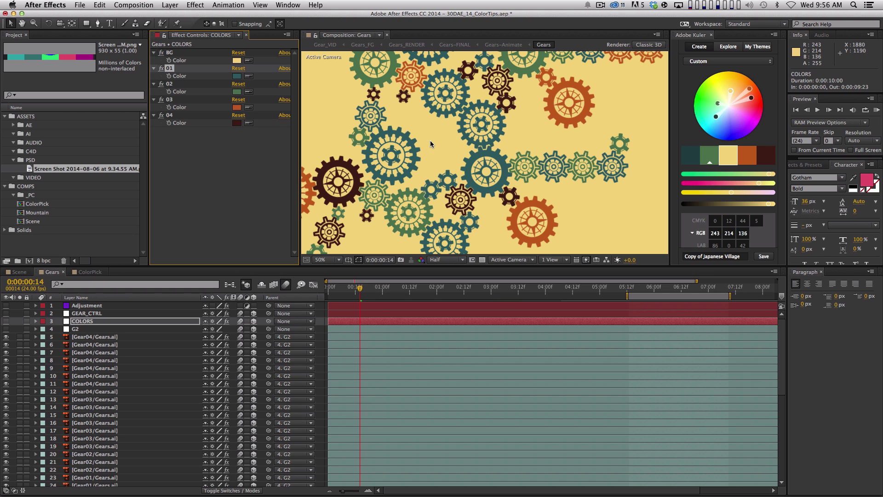
Show the Adjustment layer and set the 02 color's brightness to 75% while viewing the gears in black and white.
{"action": "left_click", "coordinate": [6, 305]}
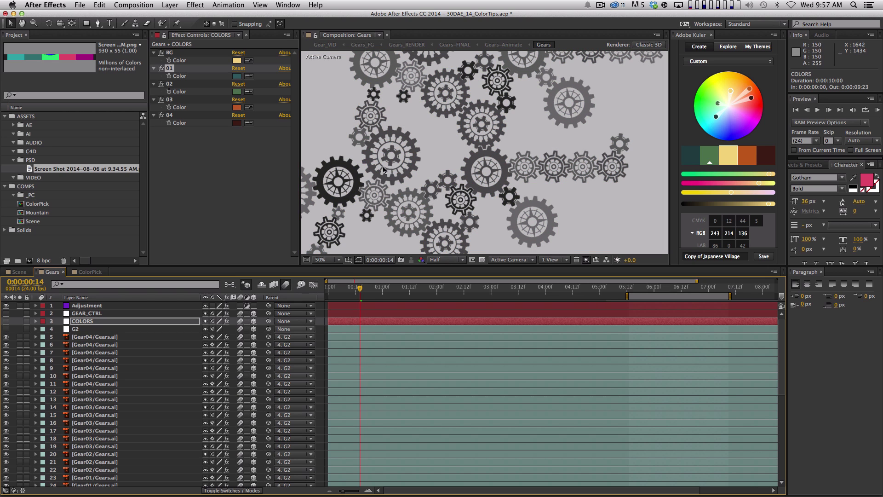
{"action": "left_click", "coordinate": [237, 92]}
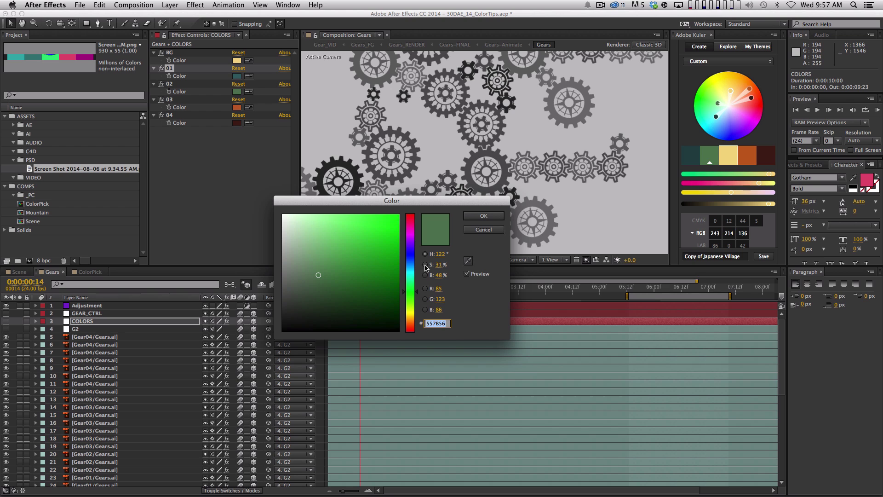
{"action": "left_click", "coordinate": [440, 275]}
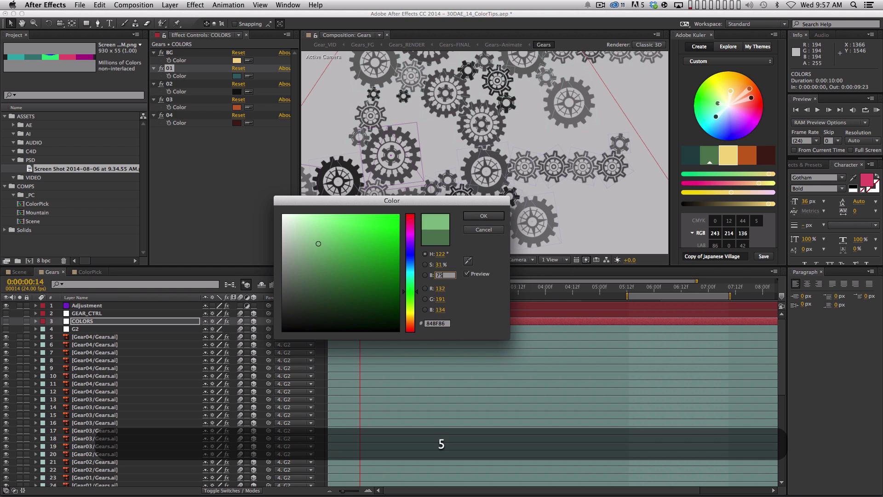
{"action": "key", "text": "Return"}
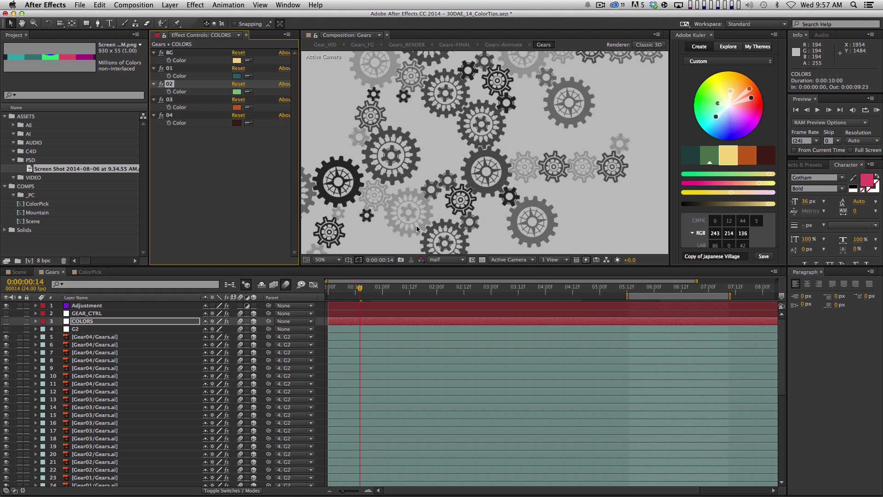
Hide the Adjustment layer and shift the 02 color's hue to 100°.
{"action": "left_click", "coordinate": [6, 306]}
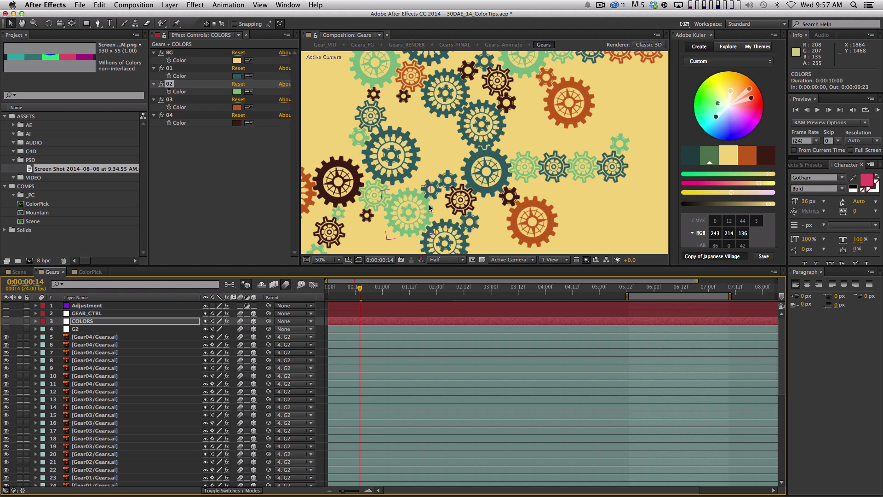
{"action": "left_click", "coordinate": [237, 92]}
{"action": "left_click", "coordinate": [440, 254]}
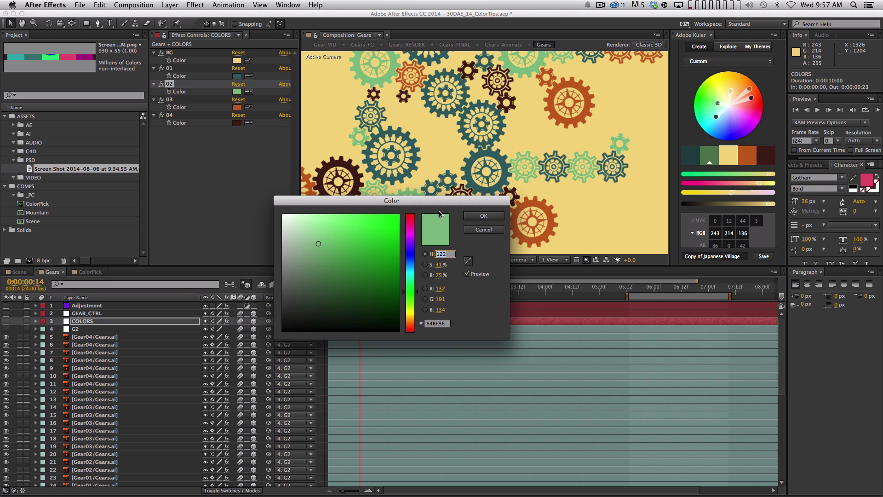
{"action": "key", "text": "shift+Down"}
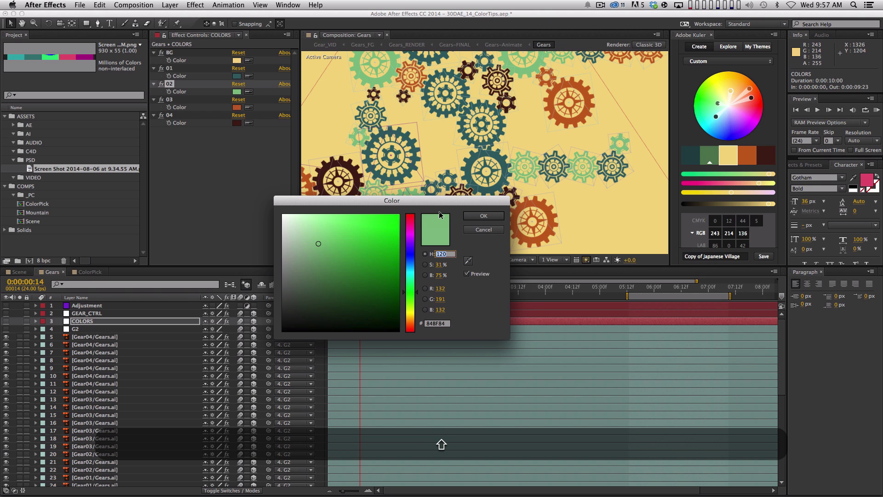
{"action": "key", "text": "shift+Down"}
{"action": "key", "text": "shift+Down"}
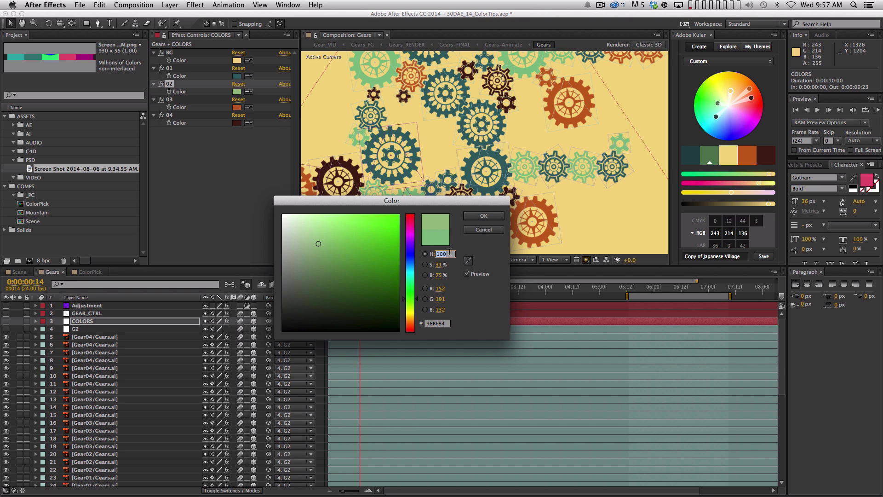
Set the 02 color's saturation to 36%.
{"action": "key", "text": "Tab"}
{"action": "key", "text": "shift+Up"}
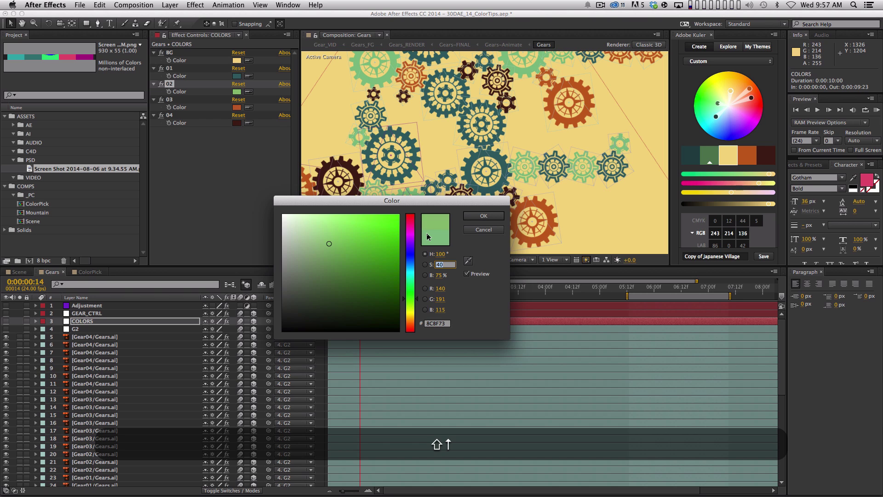
{"action": "key", "text": "Down"}
{"action": "key", "text": "Down"}
{"action": "key", "text": "Down"}
{"action": "key", "text": "Down"}
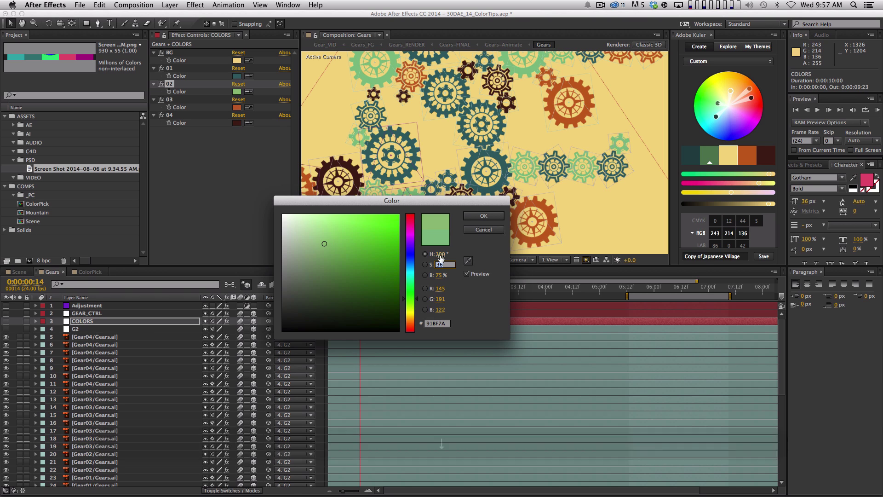
Set the 02 color's hue to 110° and show the Adjustment layer to check the contrast in black and white.
{"action": "key", "text": "shift+Tab"}
{"action": "key", "text": "shift+Up"}
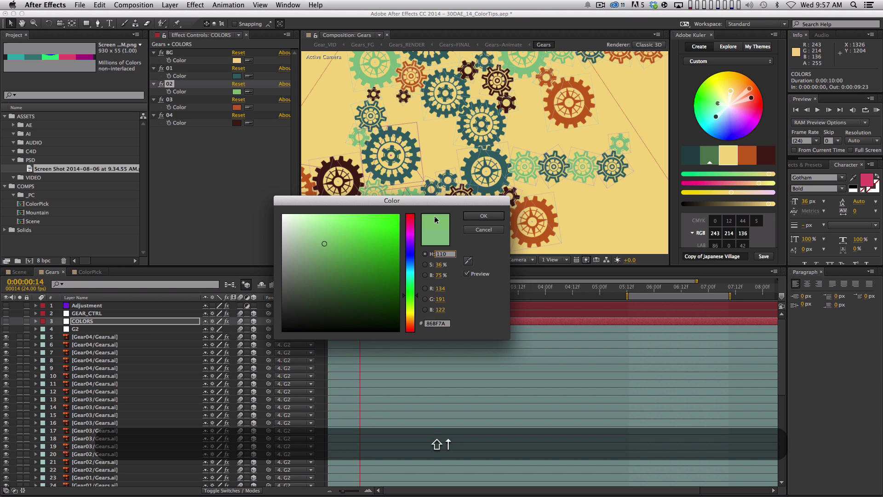
{"action": "key", "text": "Return"}
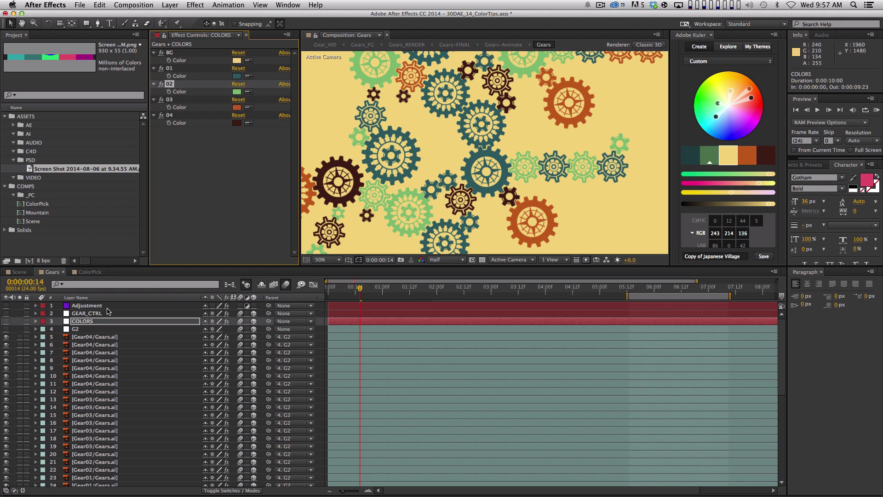
{"action": "left_click", "coordinate": [6, 305]}
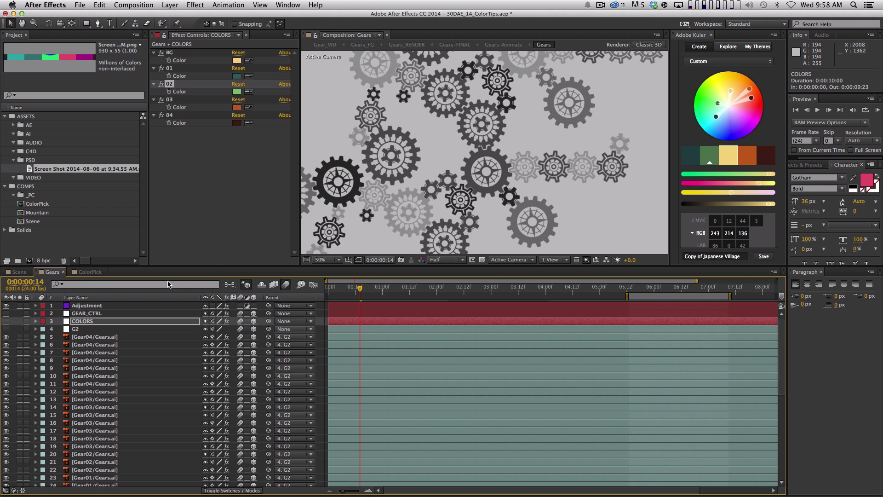
Compare the gears with the Adjustment layer shown and hidden, and view the full-color composition enlarged.
{"action": "left_click", "coordinate": [6, 305]}
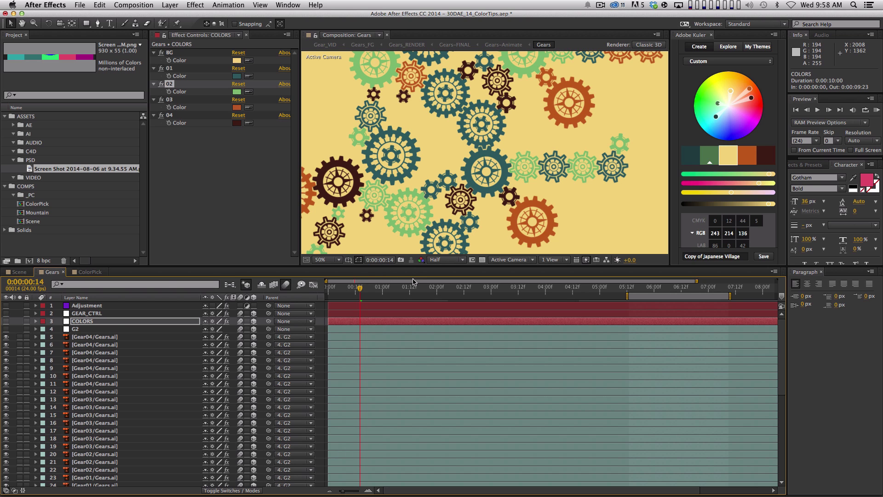
{"action": "left_click", "coordinate": [6, 305]}
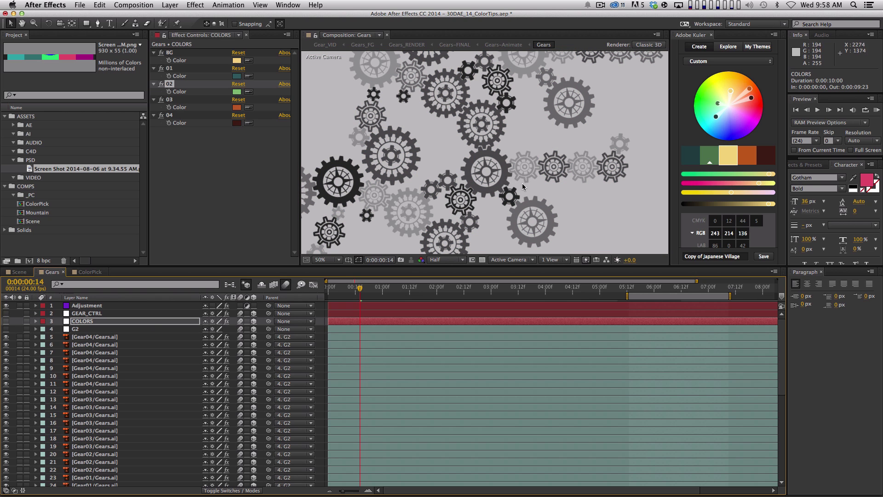
{"action": "left_click", "coordinate": [6, 306]}
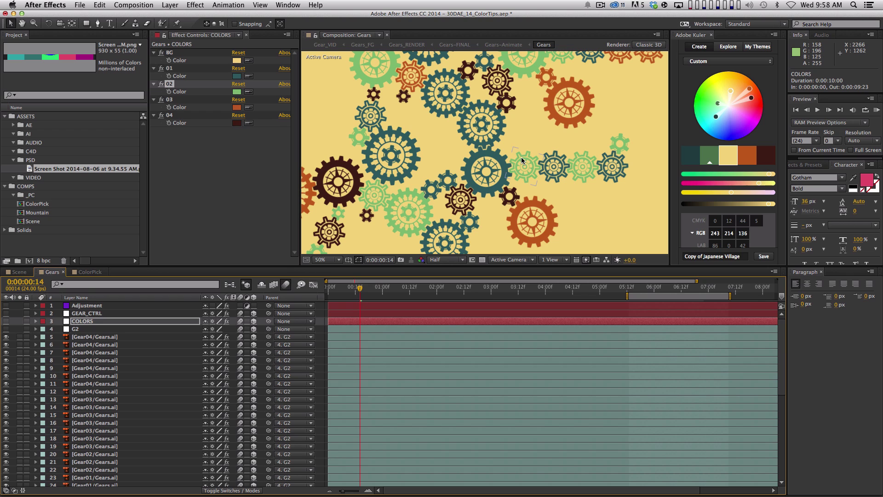
{"action": "key", "text": "grave"}
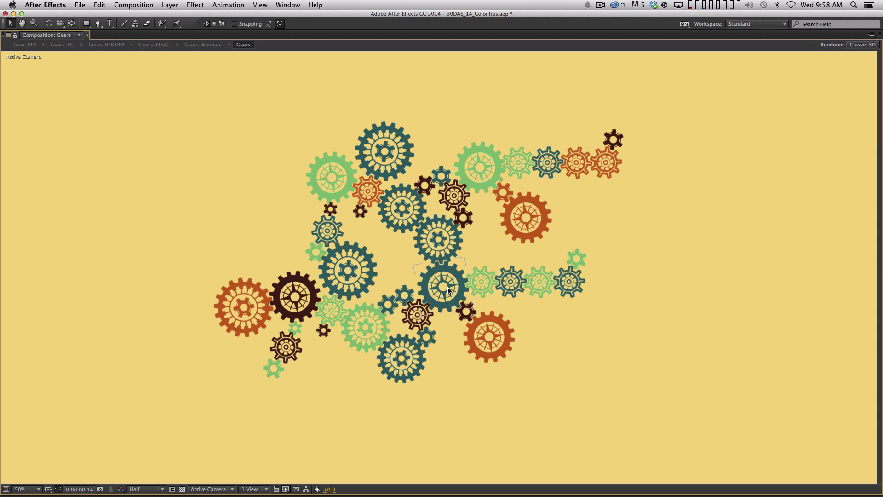
{"action": "key", "text": "grave"}
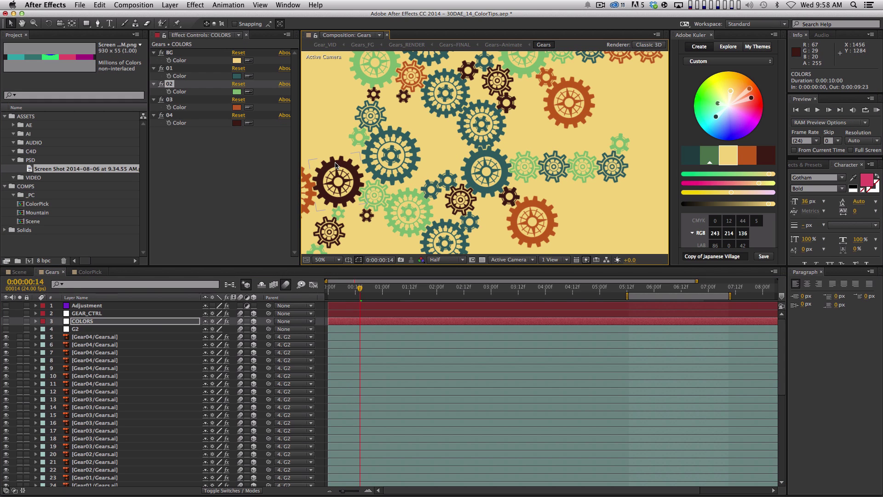
Set the Color Offset slider to 2 for the large dark brown gear on the composition's left side.
{"action": "left_click", "coordinate": [337, 166]}
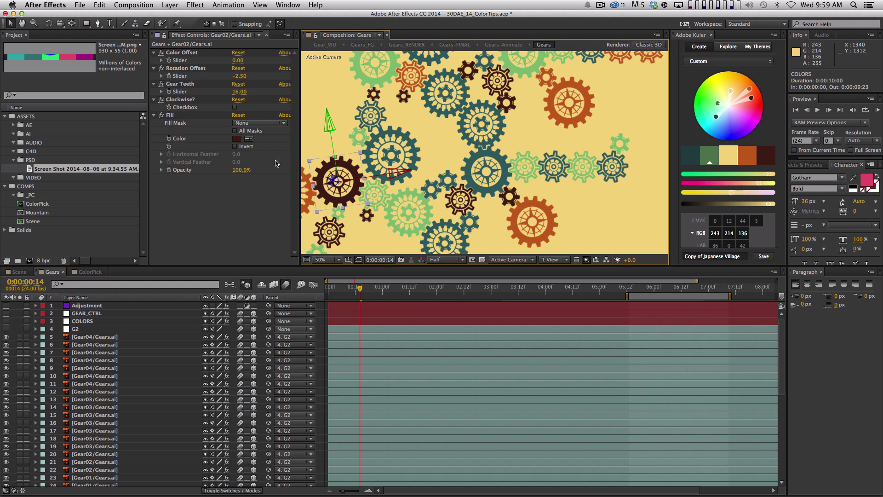
{"action": "left_click", "coordinate": [238, 60]}
{"action": "type", "text": "2"}
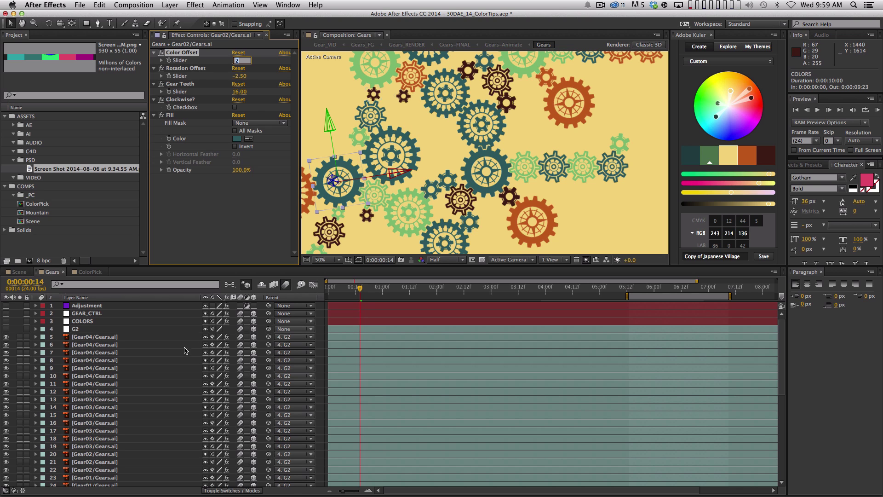
Set the Color Offset slider to 1 for the large teal gear beside the lower row of small gears.
{"action": "left_click", "coordinate": [485, 159]}
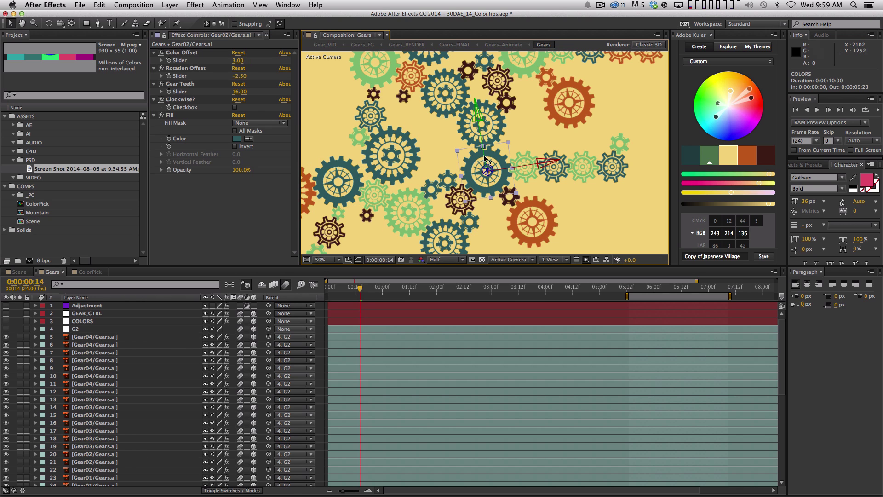
{"action": "left_click", "coordinate": [231, 47]}
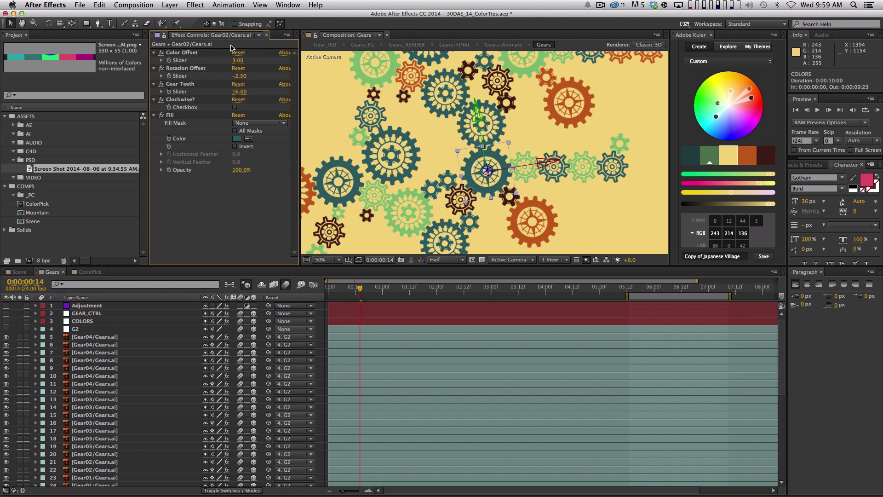
{"action": "left_click", "coordinate": [236, 61]}
{"action": "key", "text": "Down"}
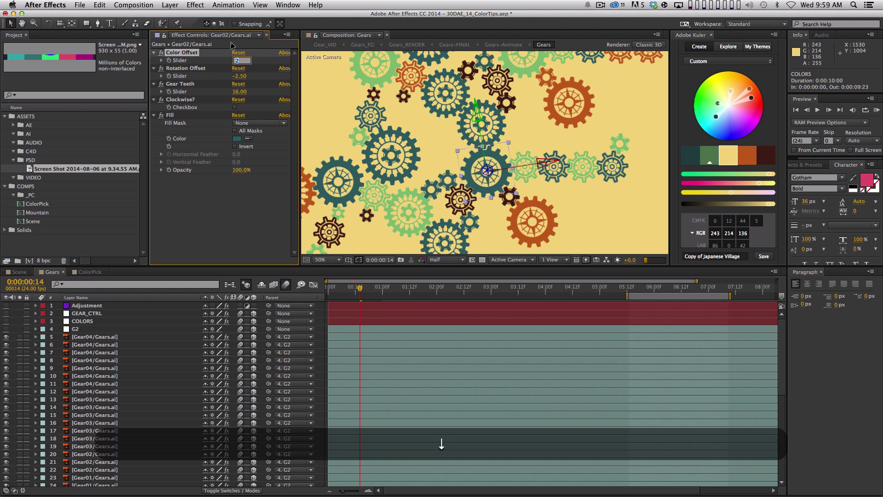
{"action": "key", "text": "Down"}
{"action": "left_click", "coordinate": [224, 237]}
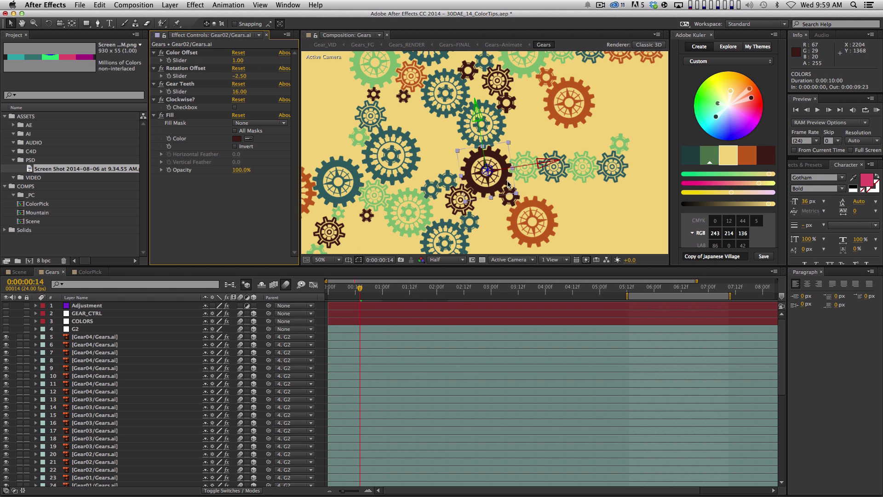
Check the recolored gears enlarged in full color and in black and white with the Adjustment layer shown.
{"action": "key", "text": "grave"}
{"action": "key", "text": "shift+super+a"}
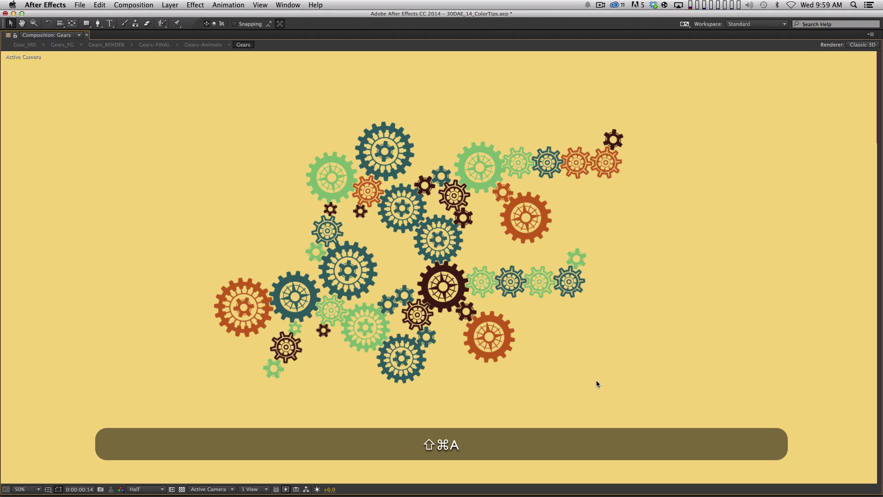
{"action": "key", "text": "grave"}
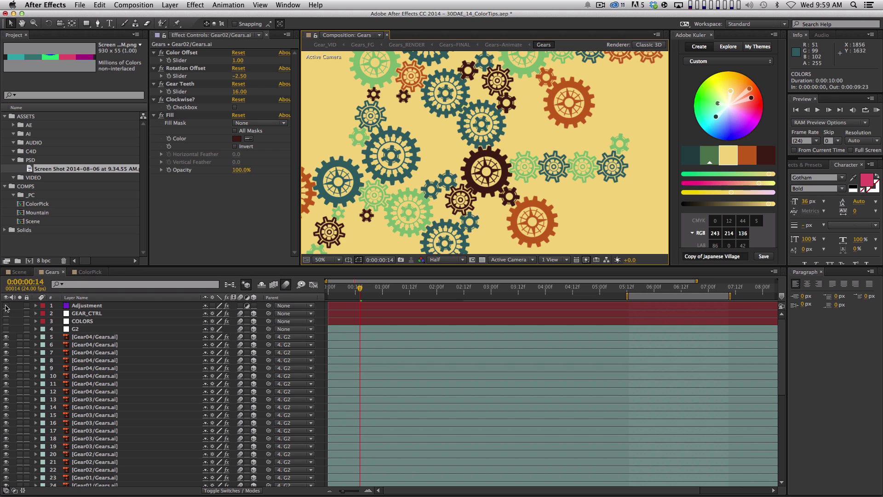
{"action": "key", "text": "grave"}
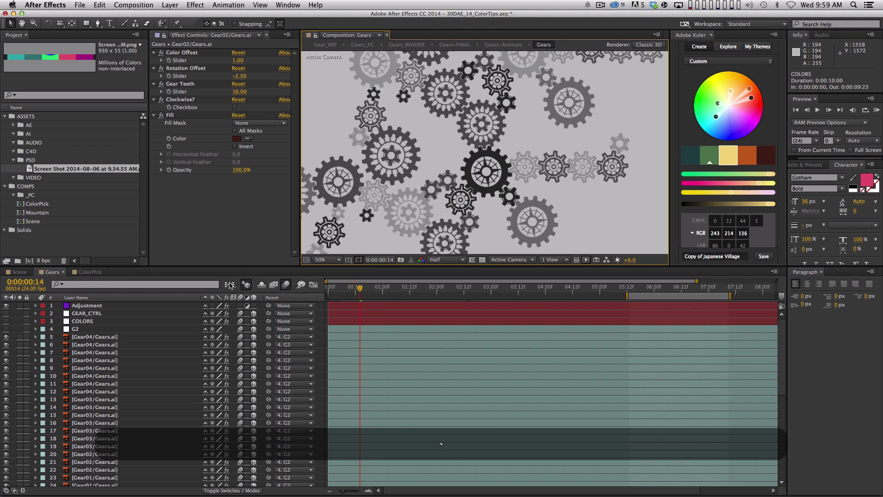
Open the Scene composition and collapse the PSD and COMPS folders in the project.
{"action": "left_click", "coordinate": [19, 272]}
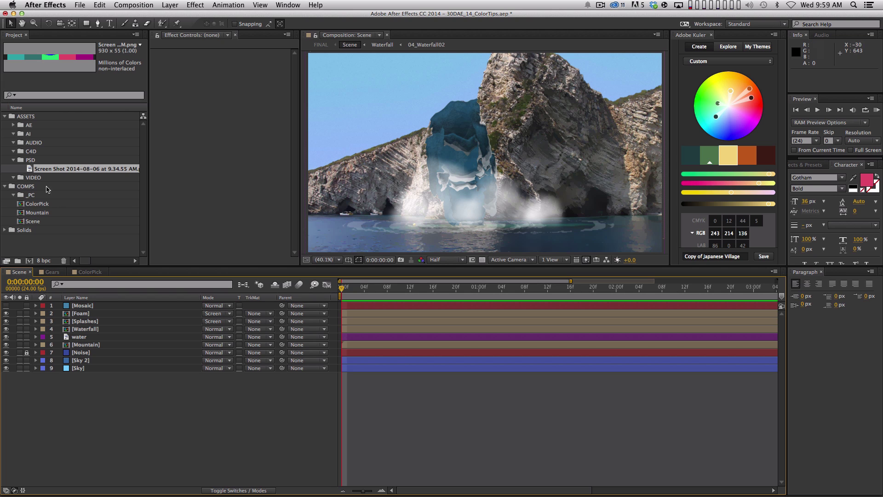
{"action": "left_click", "coordinate": [13, 160]}
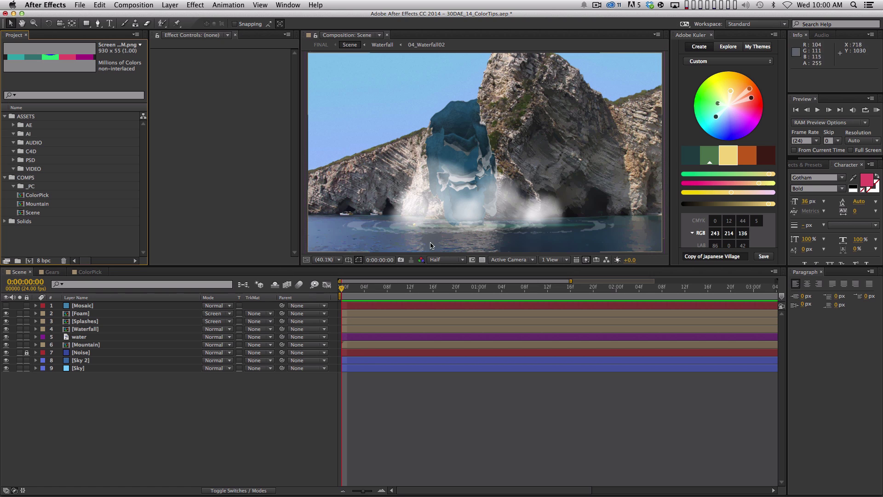
{"action": "left_click", "coordinate": [5, 178]}
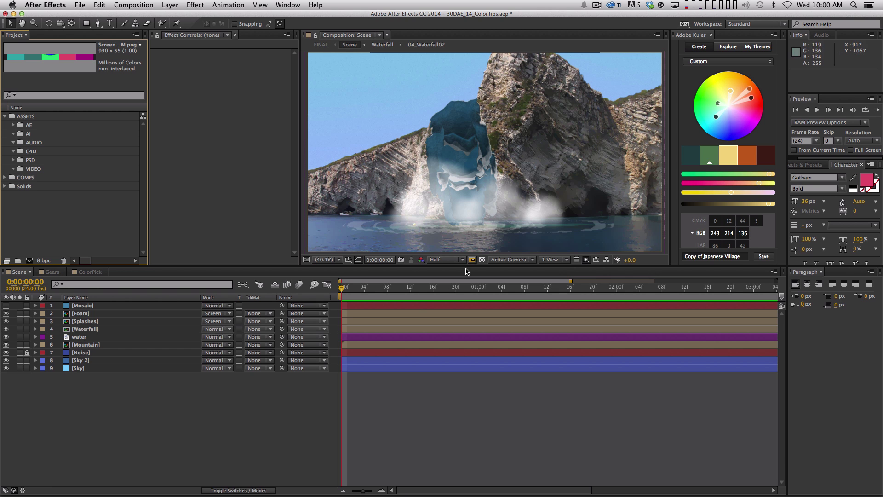
Switch to Chrome, search for "color cycling html5" in a new tab, and open the Canvas Cycle demo on effectgames.com.
{"action": "key", "text": "super+Tab"}
{"action": "key", "text": "super+Tab"}
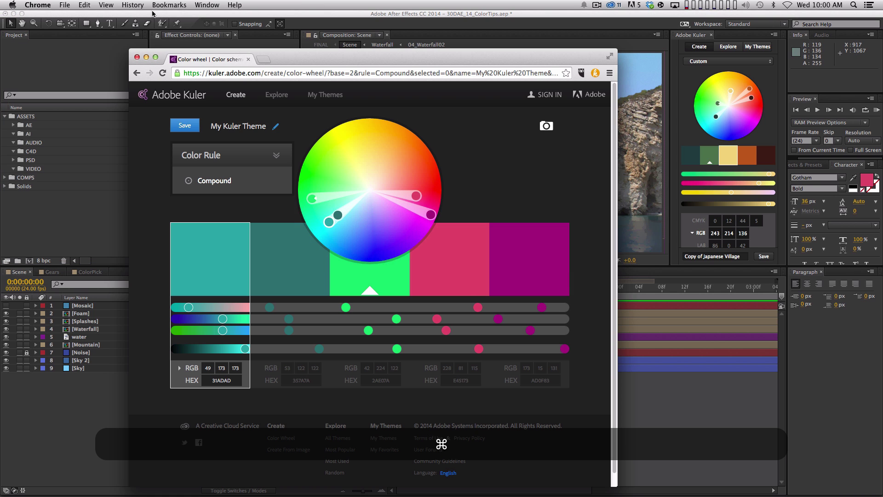
{"action": "left_click", "coordinate": [133, 4]}
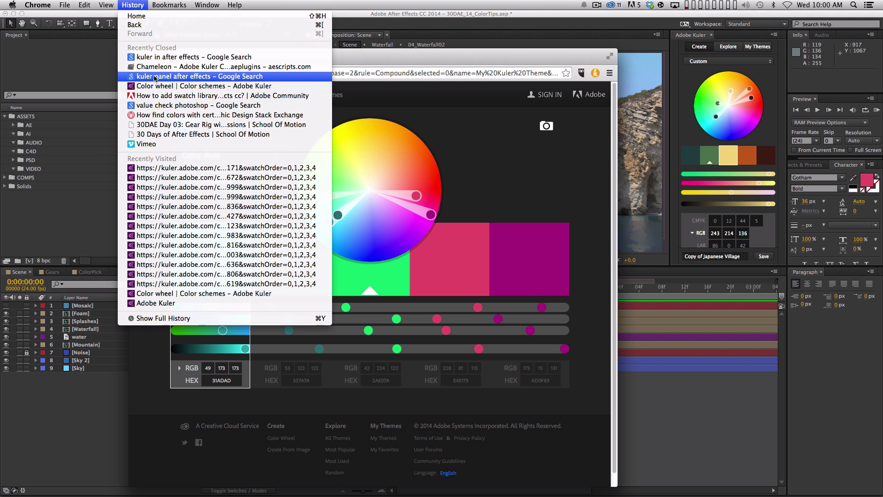
{"action": "left_click", "coordinate": [364, 119]}
{"action": "key", "text": "super+t"}
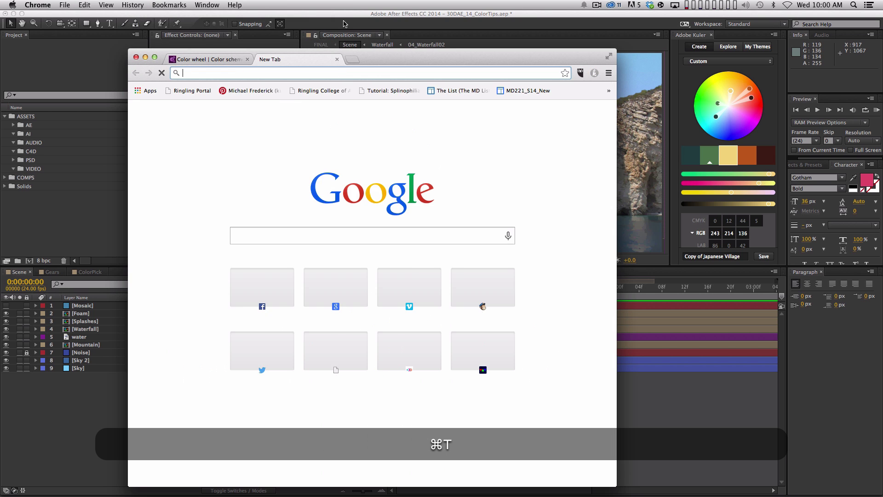
{"action": "type", "text": "color cycling html5"}
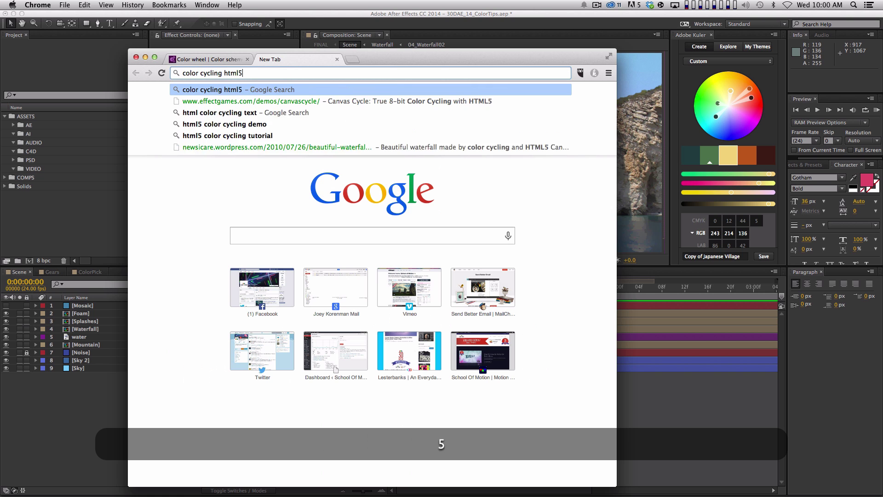
{"action": "key", "text": "Return"}
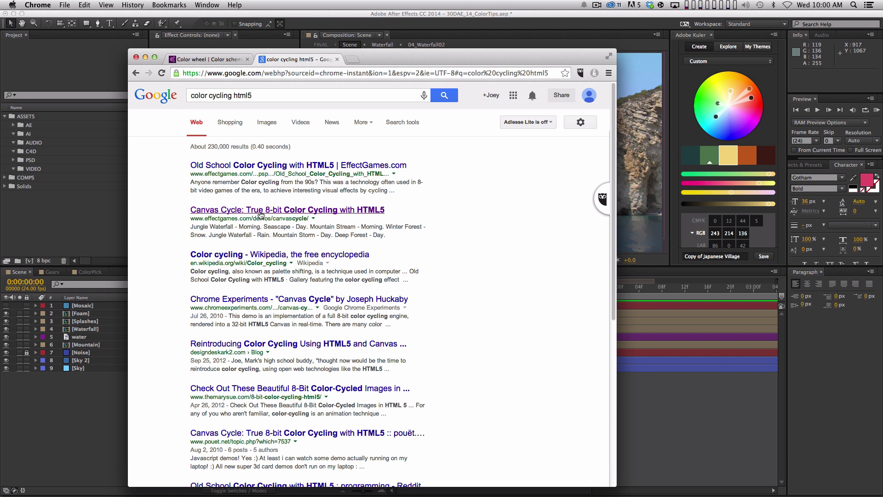
{"action": "left_click", "coordinate": [261, 214]}
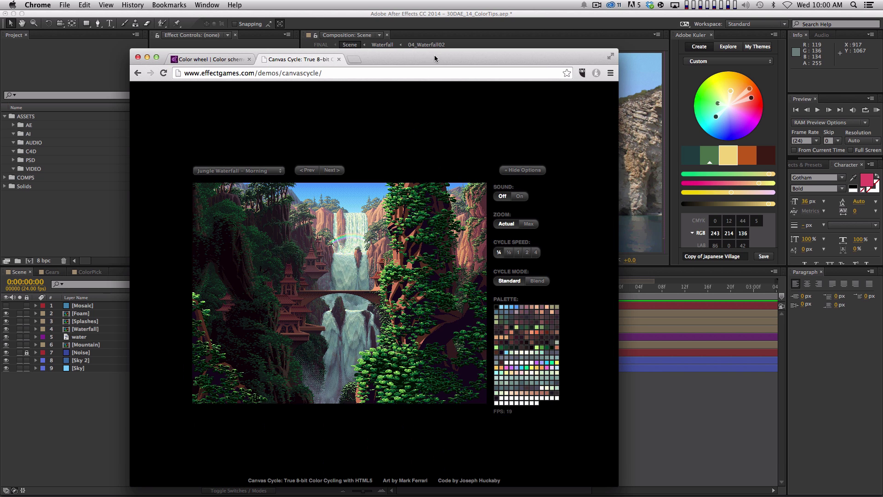
Place the browser window beside the Scene composition, compare the pixel-art waterfall with it, and return to After Effects.
{"action": "left_click_drag", "start_coordinate": [435, 58], "coordinate": [607, 21]}
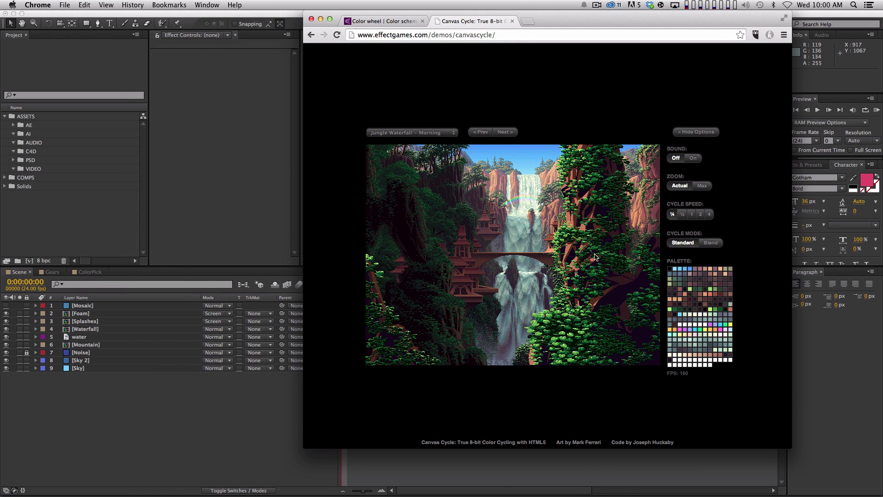
{"action": "left_click_drag", "start_coordinate": [582, 17], "coordinate": [230, 17]}
{"action": "left_click_drag", "start_coordinate": [440, 445], "coordinate": [395, 393]}
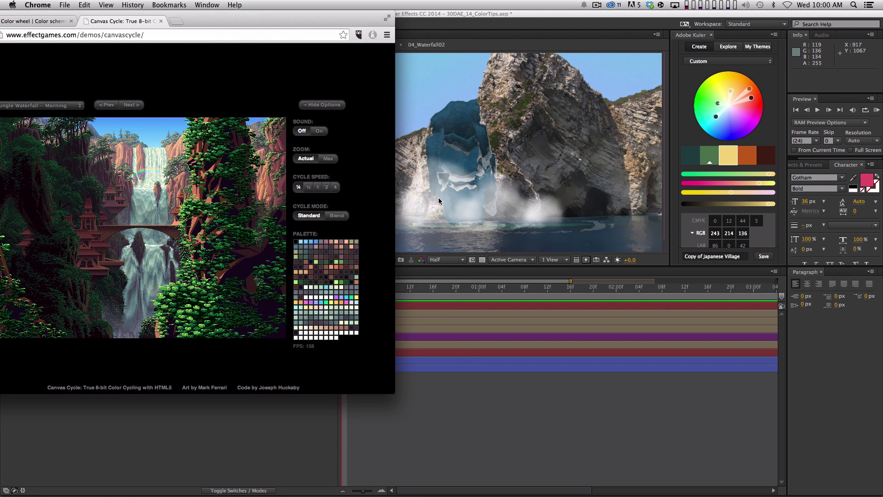
{"action": "left_click", "coordinate": [537, 16]}
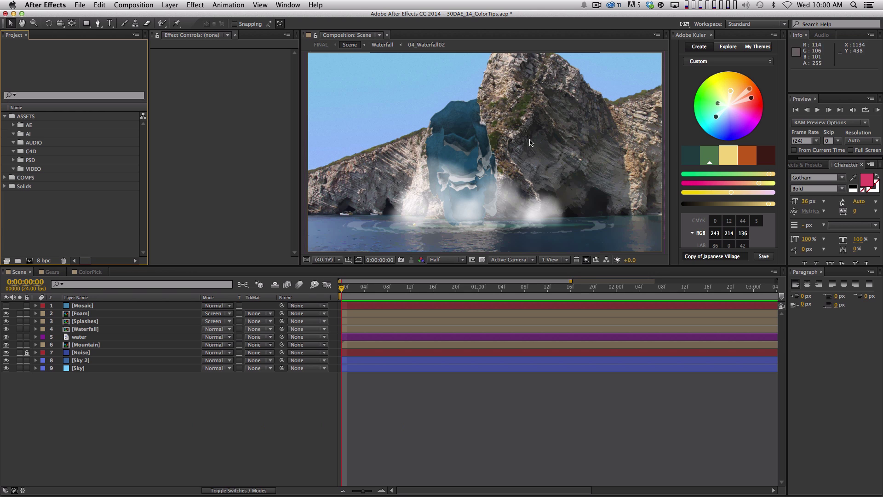
{"action": "key", "text": "super+Tab"}
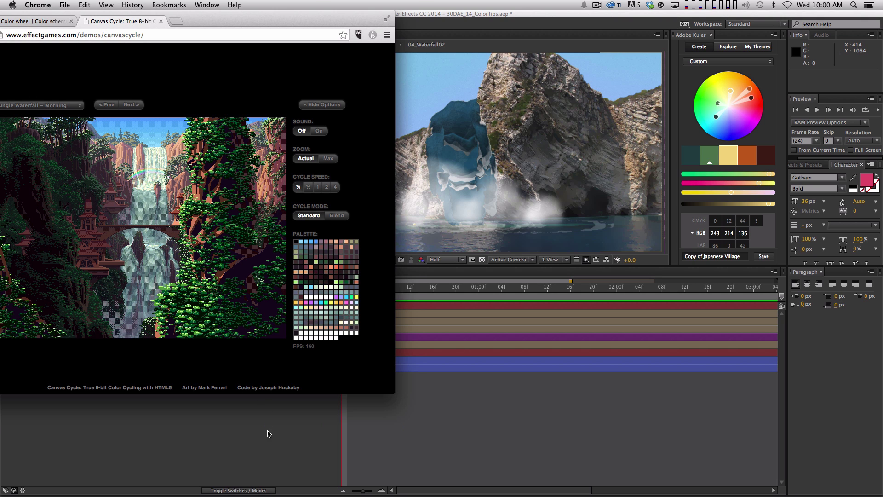
{"action": "left_click", "coordinate": [254, 419]}
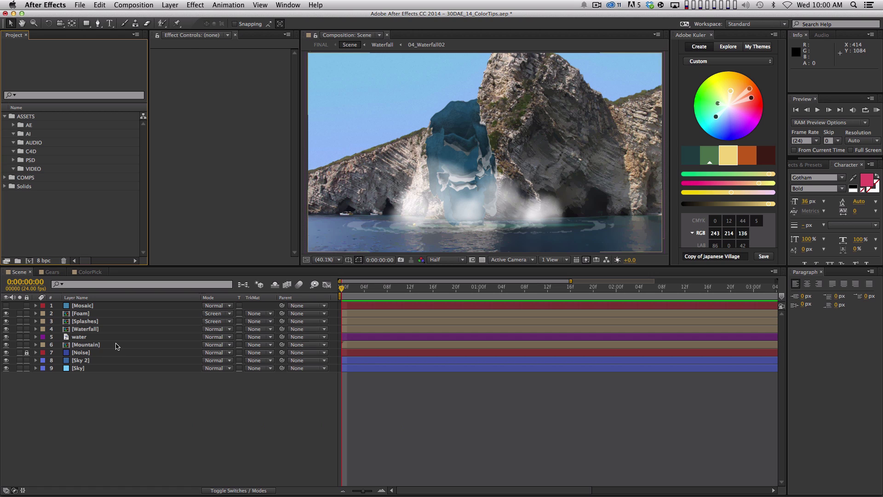
Show Kuler's most popular themes and apply the Tint effect to the Mountain layer.
{"action": "left_click", "coordinate": [116, 347]}
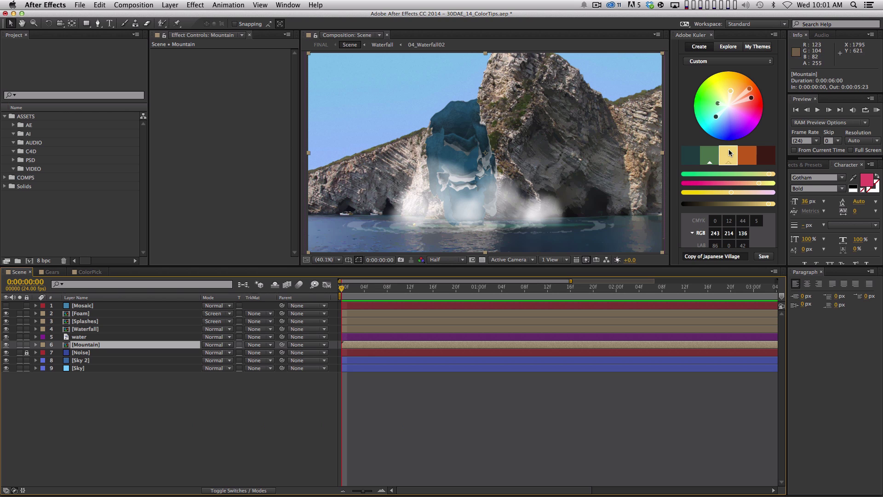
{"action": "left_click", "coordinate": [729, 47]}
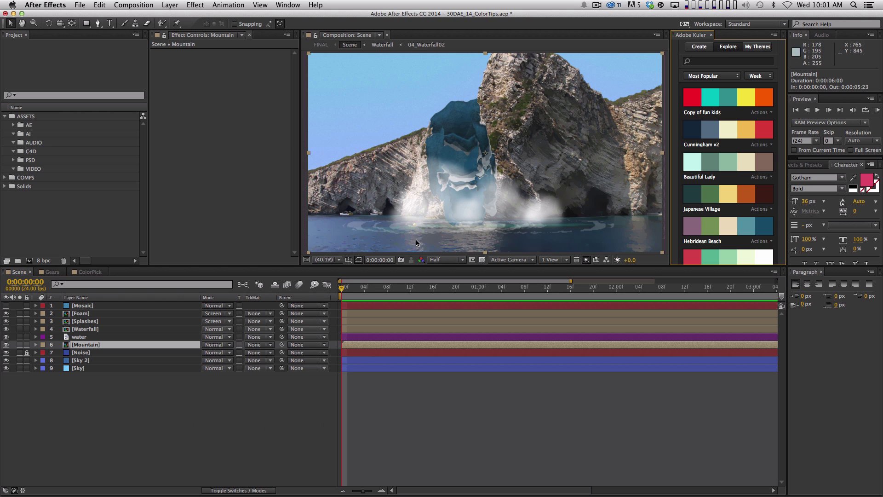
{"action": "left_click", "coordinate": [204, 4]}
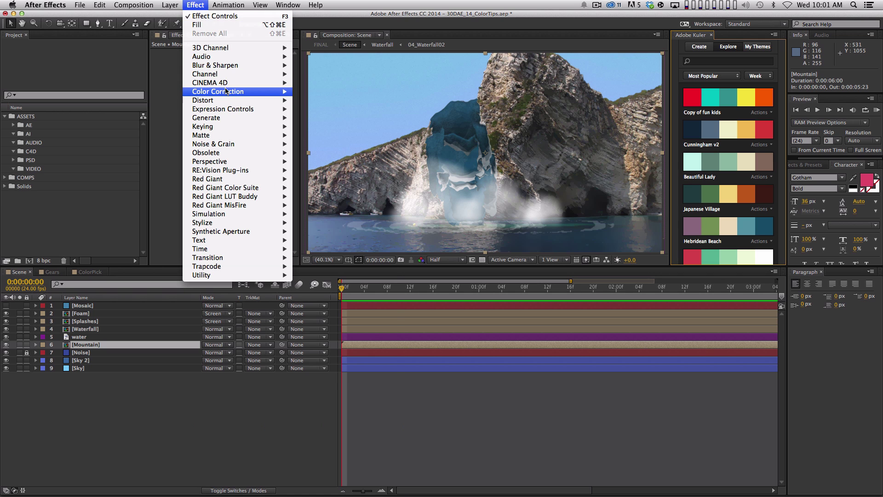
{"action": "mouse_move", "coordinate": [226, 91]}
{"action": "left_click", "coordinate": [348, 353]}
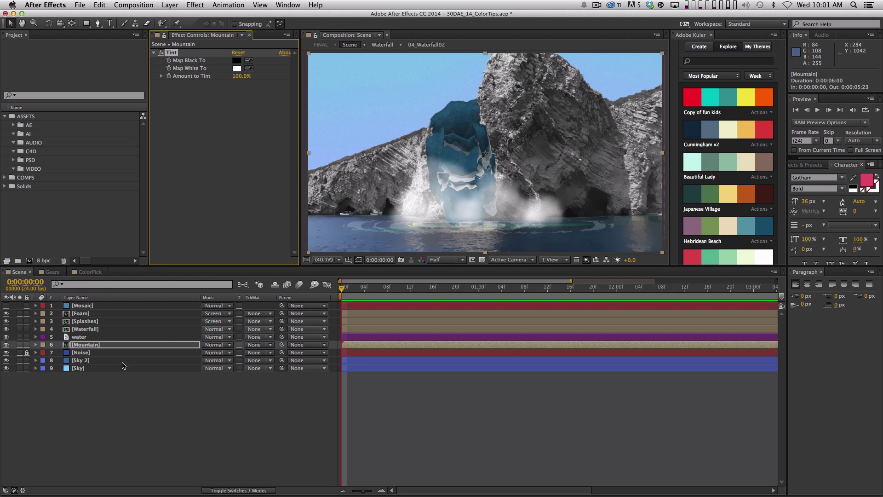
Preview the scene with the Mosaic layer visible and hide that layer again.
{"action": "left_click", "coordinate": [80, 306]}
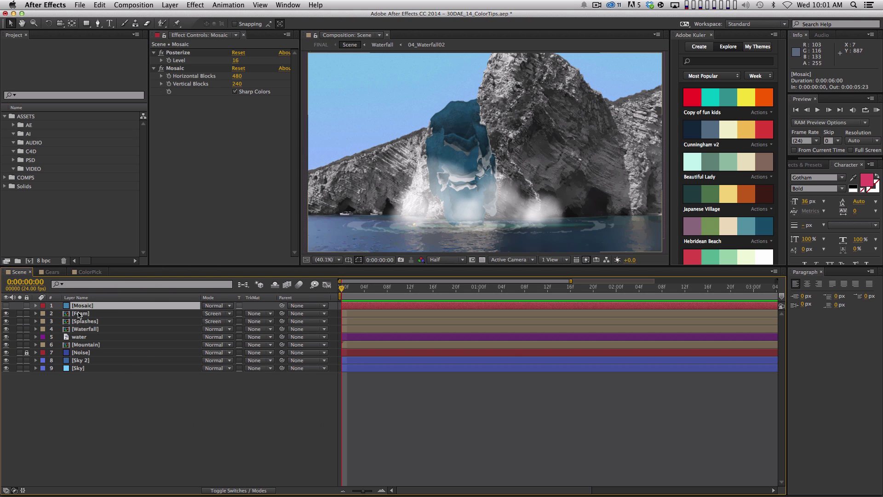
{"action": "left_click", "coordinate": [8, 305]}
{"action": "left_click", "coordinate": [6, 305]}
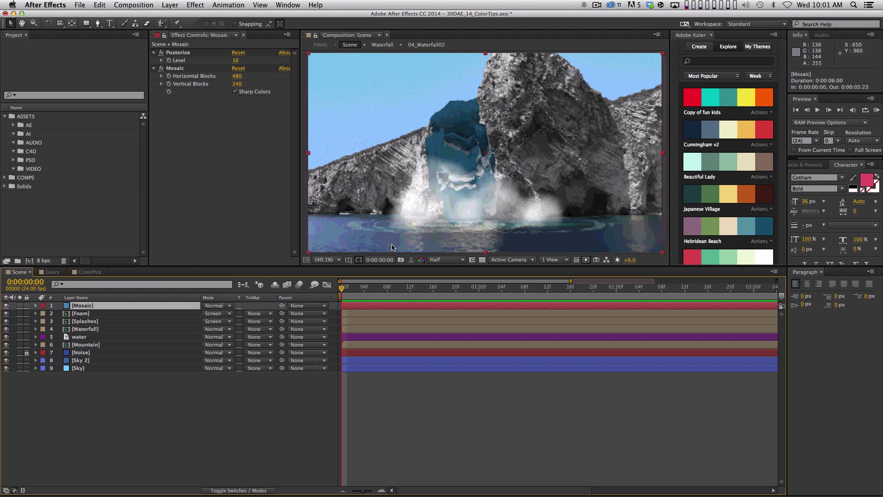
{"action": "left_click", "coordinate": [5, 306]}
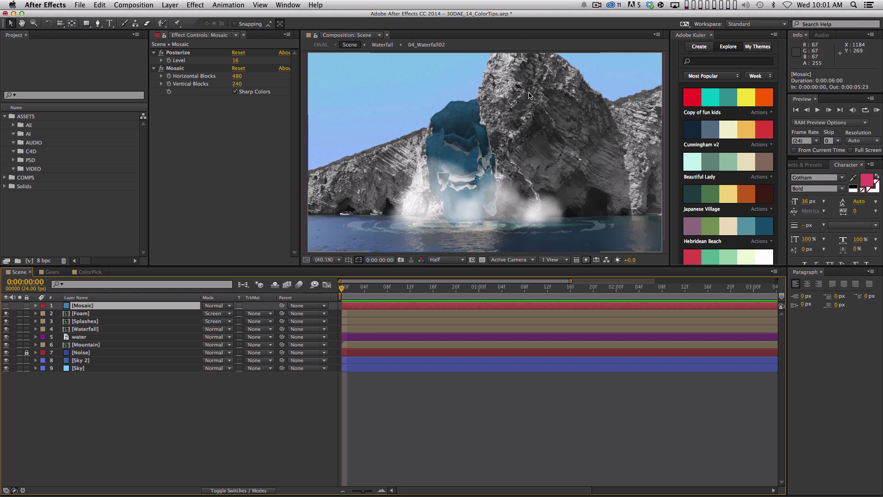
Select the Mountain layer, compare the scene with the pixel-art waterfall in Chrome, and return to After Effects.
{"action": "left_click", "coordinate": [85, 321]}
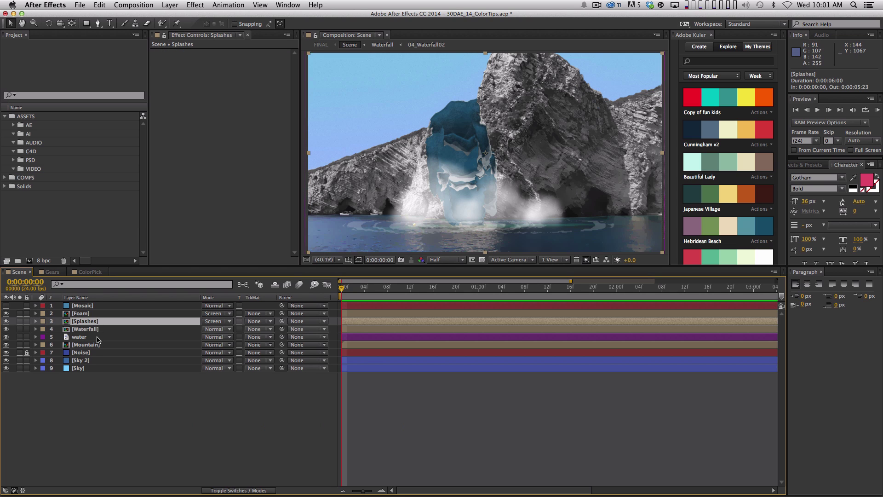
{"action": "left_click", "coordinate": [110, 344]}
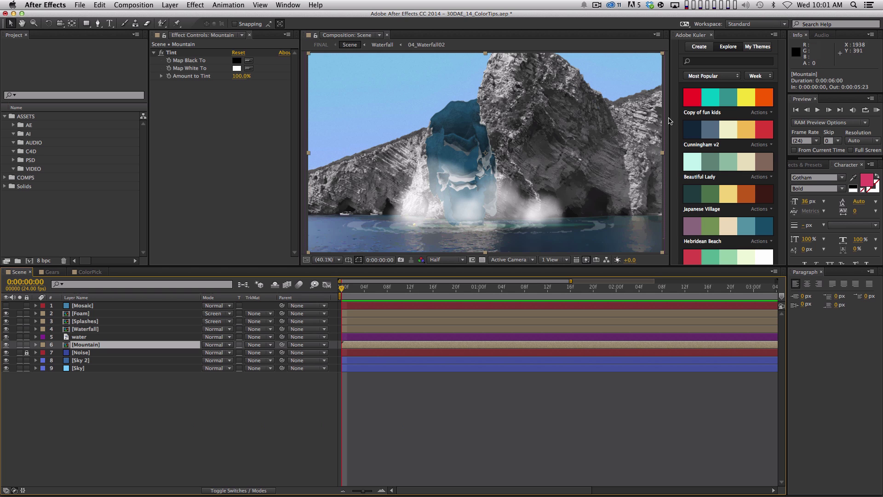
{"action": "key", "text": "super+Tab"}
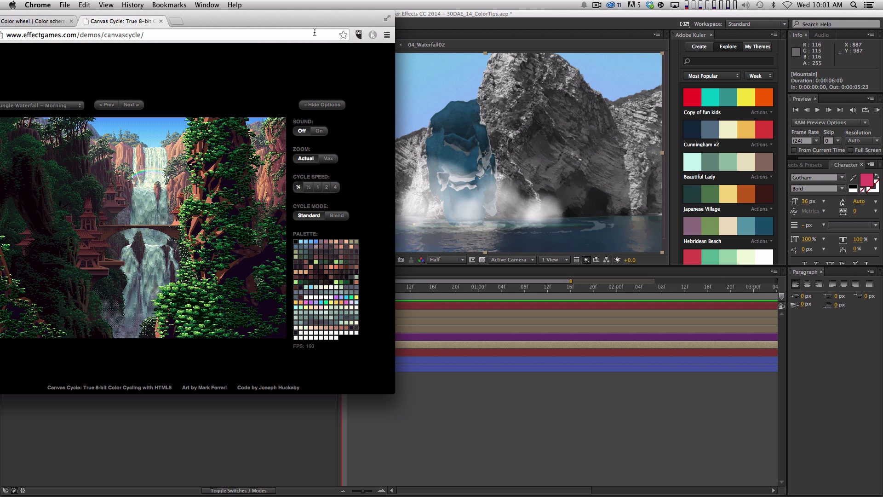
{"action": "left_click_drag", "start_coordinate": [338, 19], "coordinate": [601, 14]}
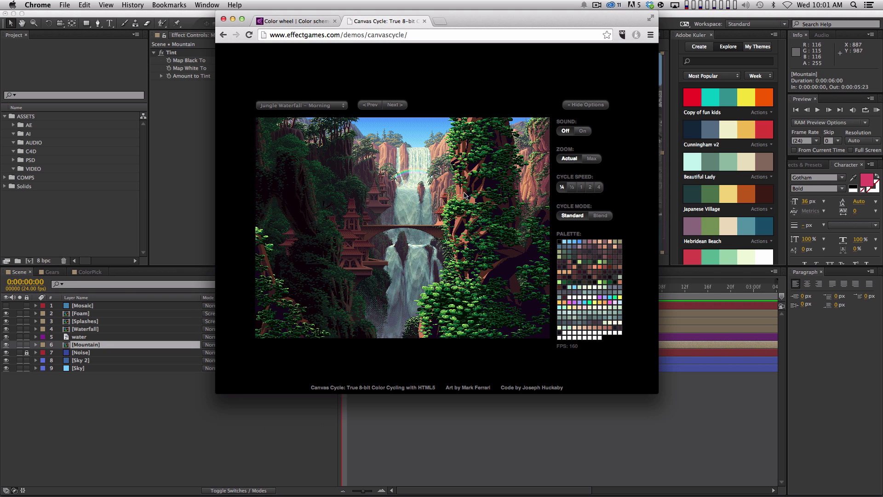
{"action": "left_click", "coordinate": [529, 431]}
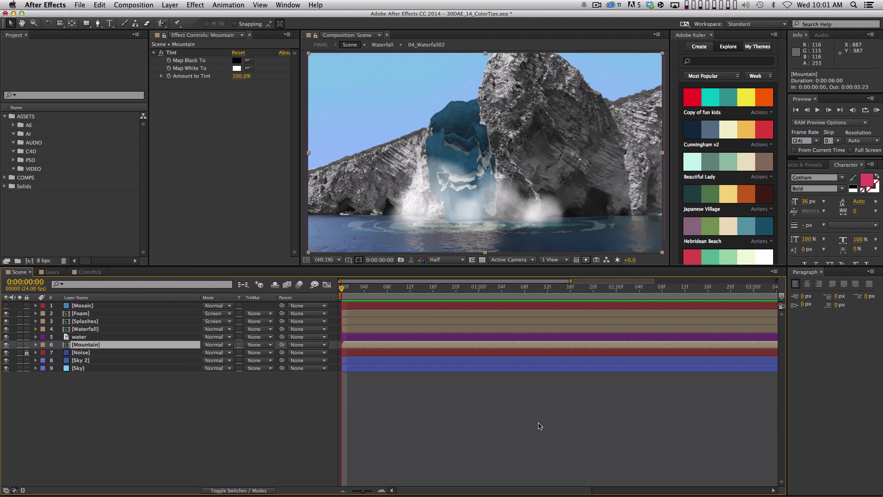
Sample the orange swatch of the Japanese Village theme for the Mountain tint's Map Black To and Map White To colors.
{"action": "left_click", "coordinate": [252, 59]}
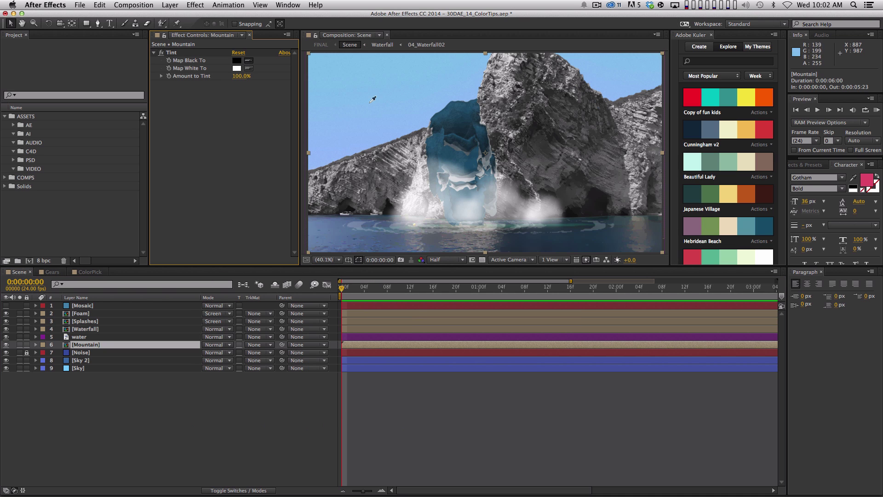
{"action": "left_click", "coordinate": [754, 193]}
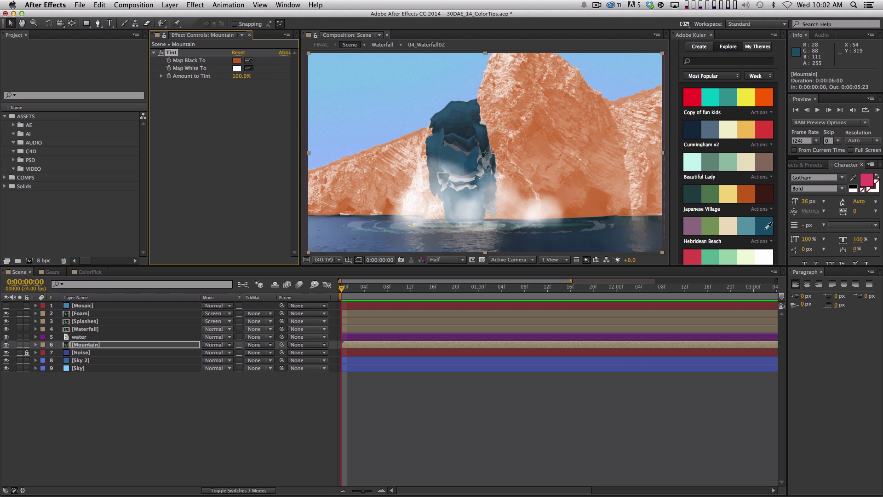
{"action": "left_click", "coordinate": [751, 194]}
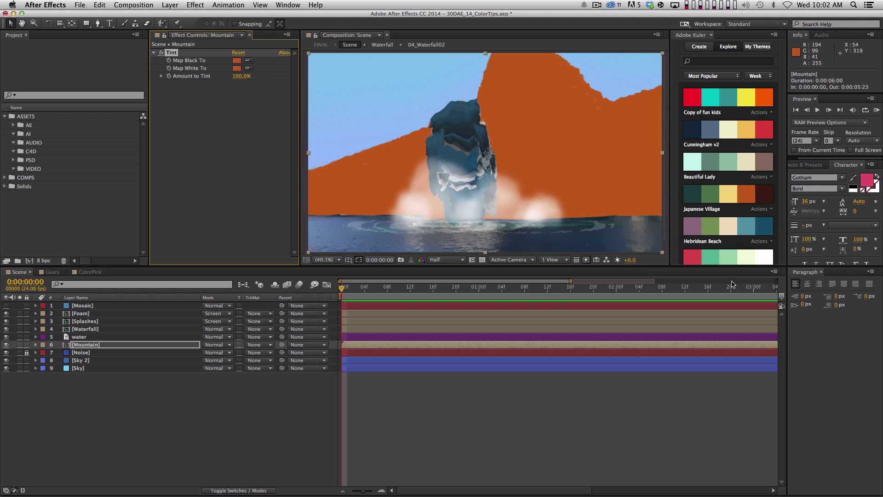
Set the Mountain tint's Map Black To brightness to 45% and its Map White To brightness to 88%.
{"action": "left_click", "coordinate": [237, 62]}
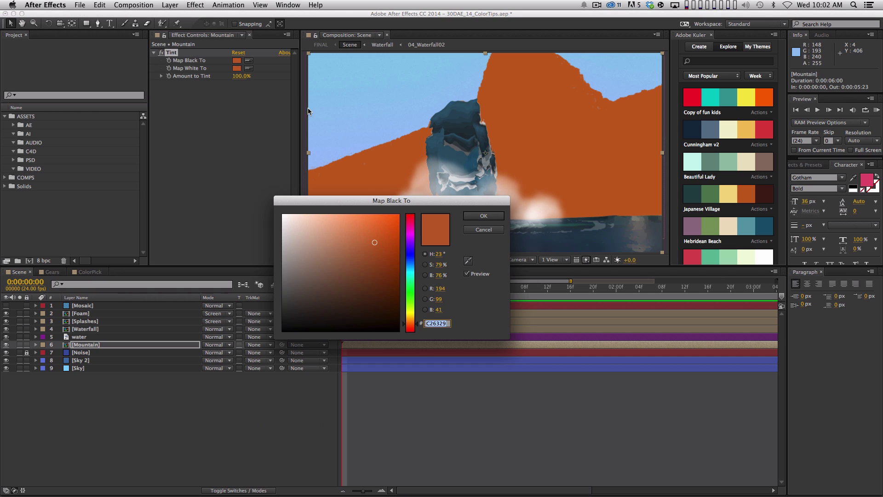
{"action": "left_click_drag", "start_coordinate": [432, 277], "coordinate": [425, 275]}
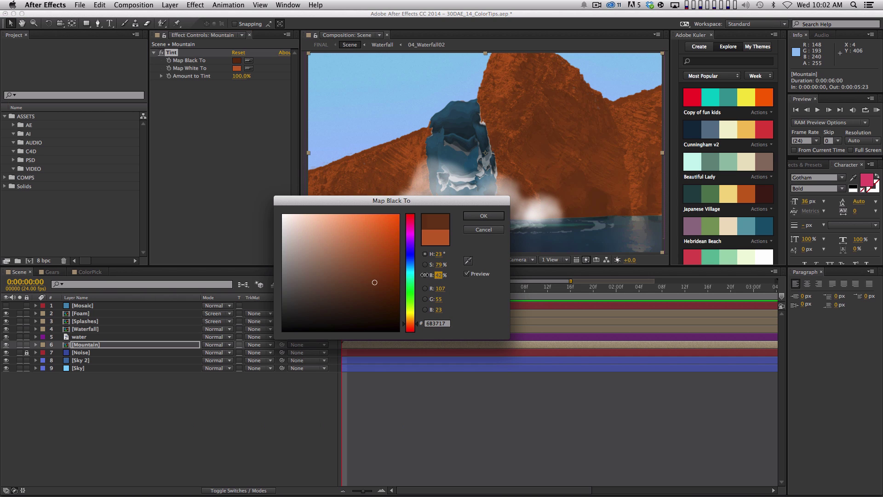
{"action": "left_click", "coordinate": [484, 216]}
{"action": "left_click", "coordinate": [238, 69]}
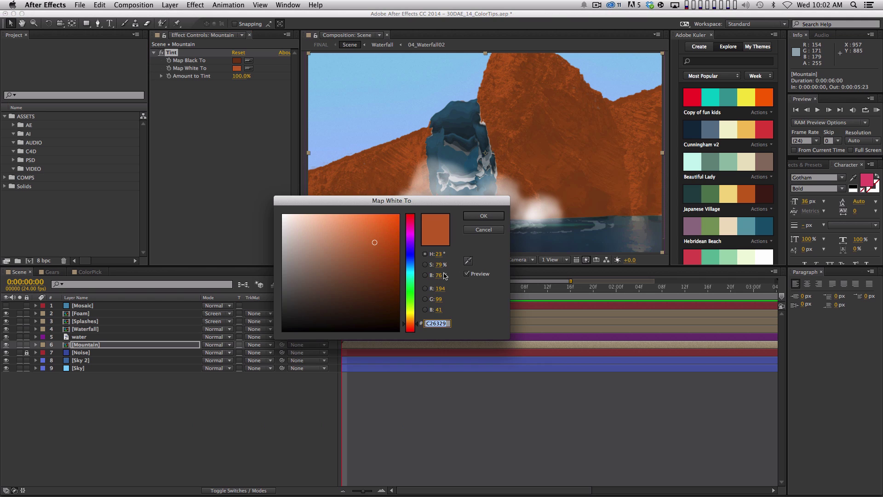
{"action": "left_click_drag", "start_coordinate": [444, 276], "coordinate": [447, 263]}
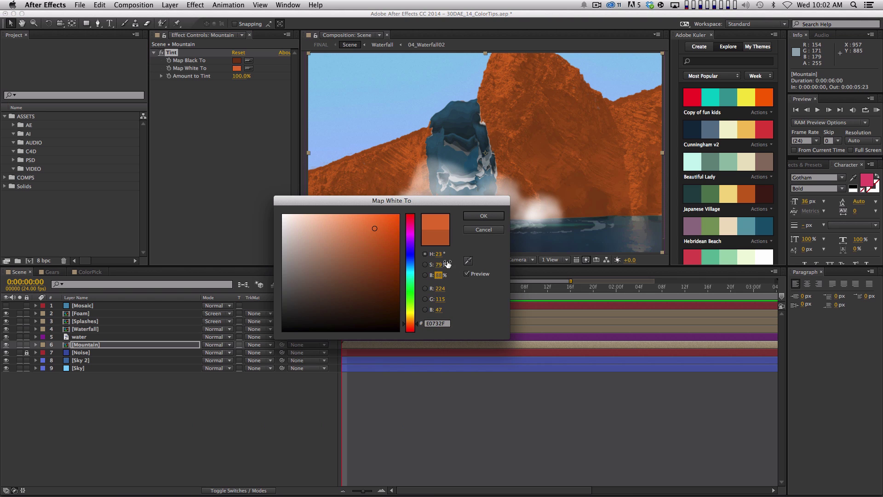
{"action": "left_click", "coordinate": [484, 216]}
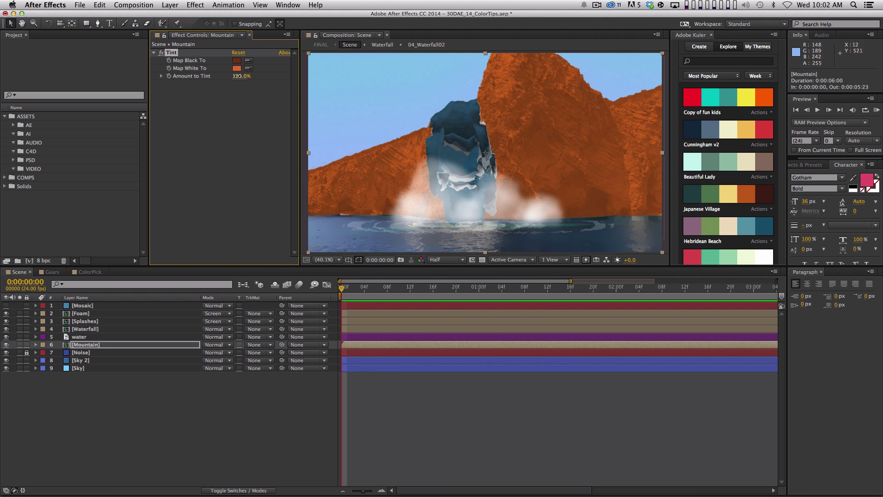
Set the Mountain layer's Amount to Tint to 54% and compare the rocks with the pixel-art waterfall in Chrome.
{"action": "left_click_drag", "start_coordinate": [237, 76], "coordinate": [197, 81]}
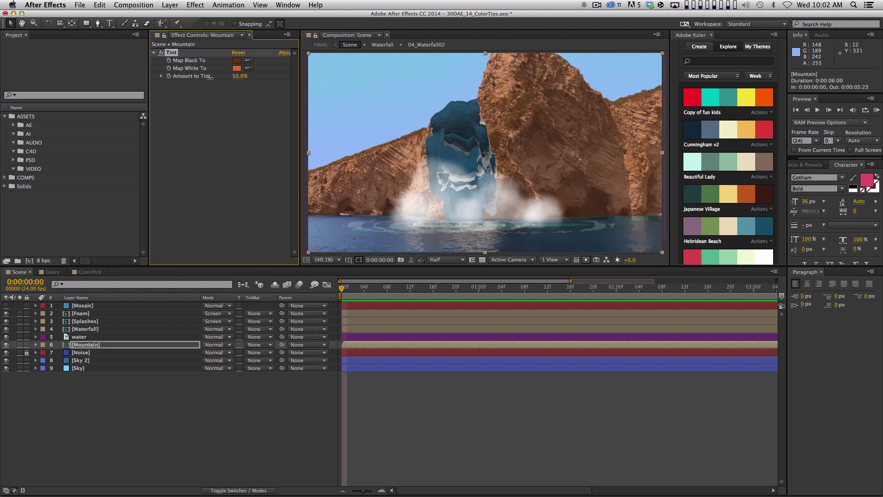
{"action": "key", "text": "super+Tab"}
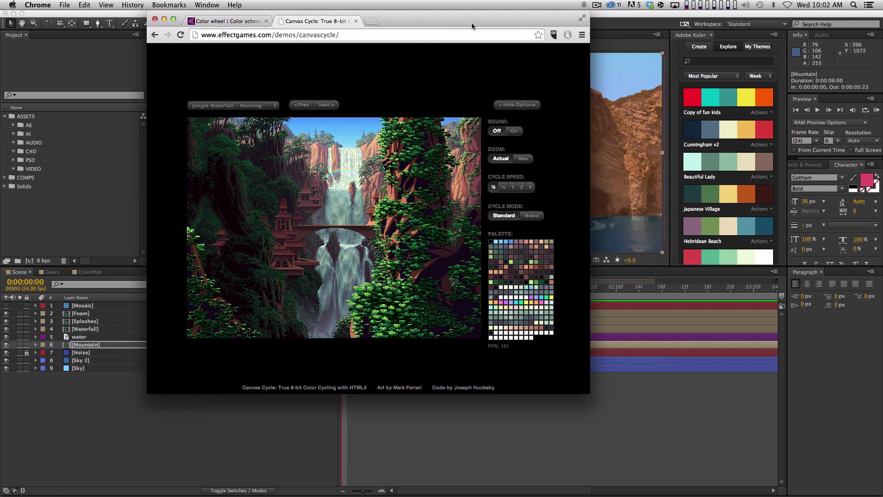
{"action": "left_click_drag", "start_coordinate": [471, 23], "coordinate": [346, 23]}
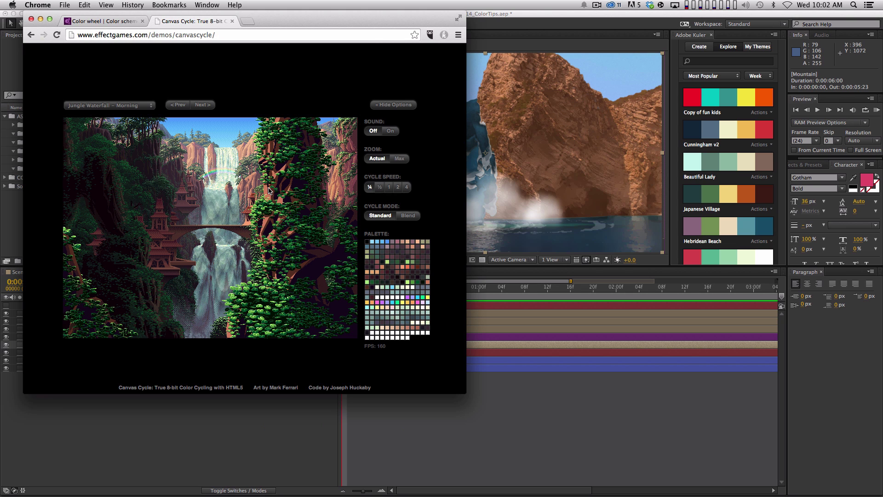
{"action": "left_click", "coordinate": [280, 419]}
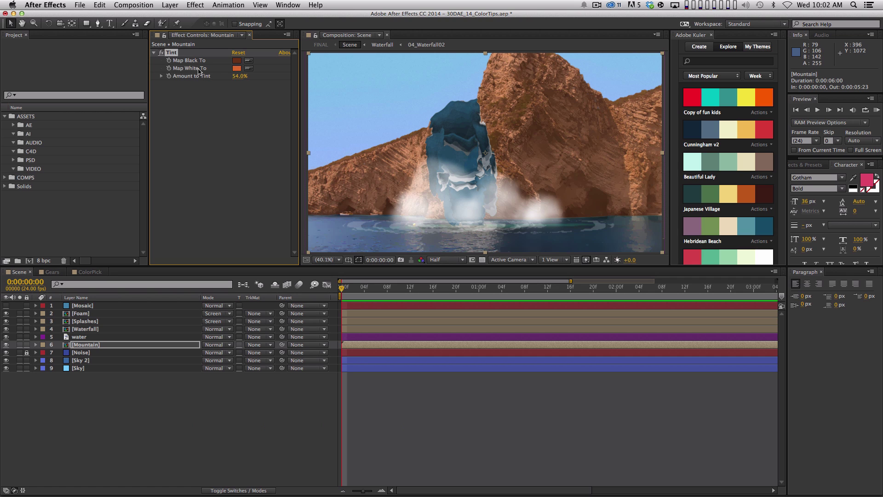
Increase the red value of the Mountain tint's Map White To color and of its Map Black To color.
{"action": "left_click", "coordinate": [236, 69]}
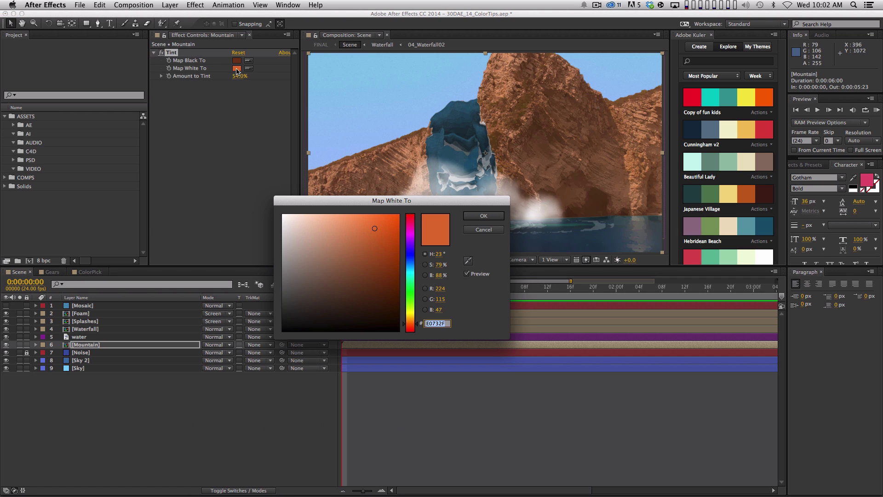
{"action": "left_click", "coordinate": [440, 288]}
{"action": "key", "text": "shift"}
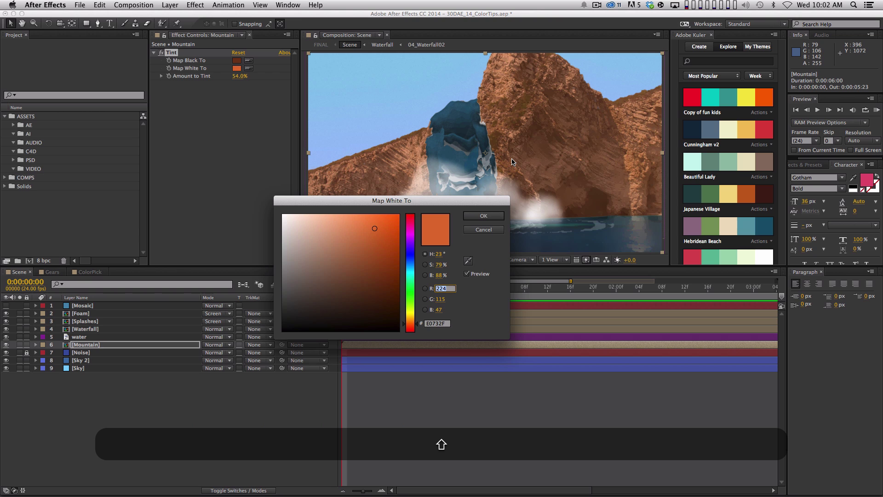
{"action": "key", "text": "shift+Up"}
{"action": "key", "text": "Return"}
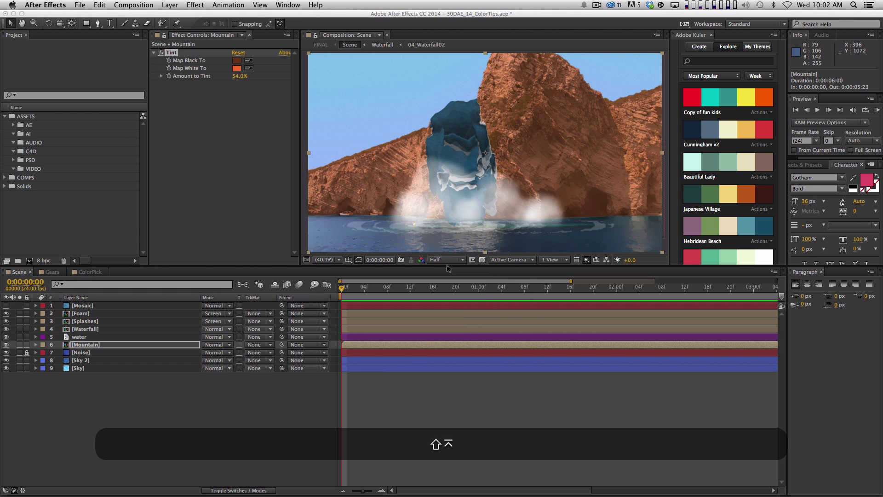
{"action": "left_click", "coordinate": [237, 61]}
{"action": "left_click", "coordinate": [441, 290]}
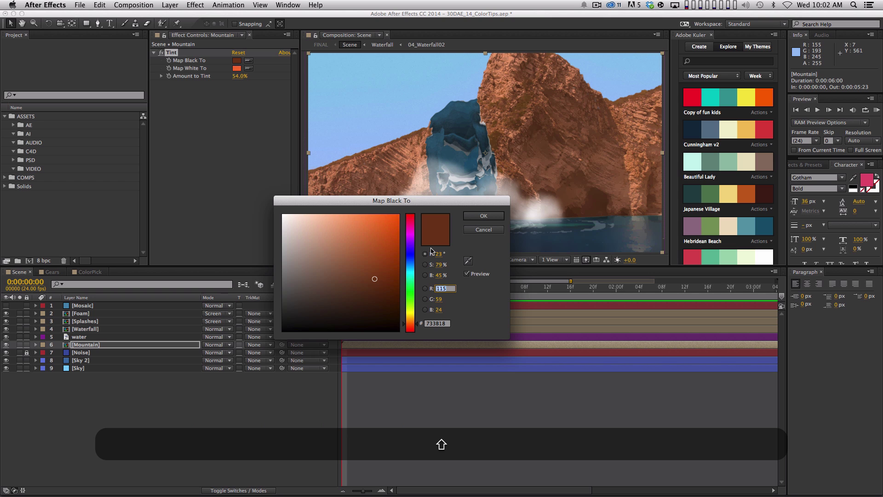
{"action": "key", "text": "shift+Up"}
{"action": "key", "text": "Return"}
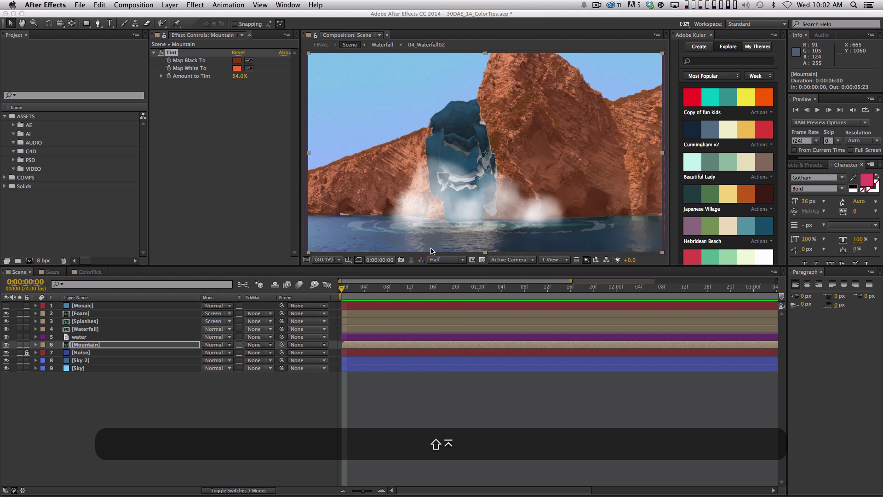
Solo the Mountain layer in the Scene composition.
{"action": "key", "text": "super+Tab"}
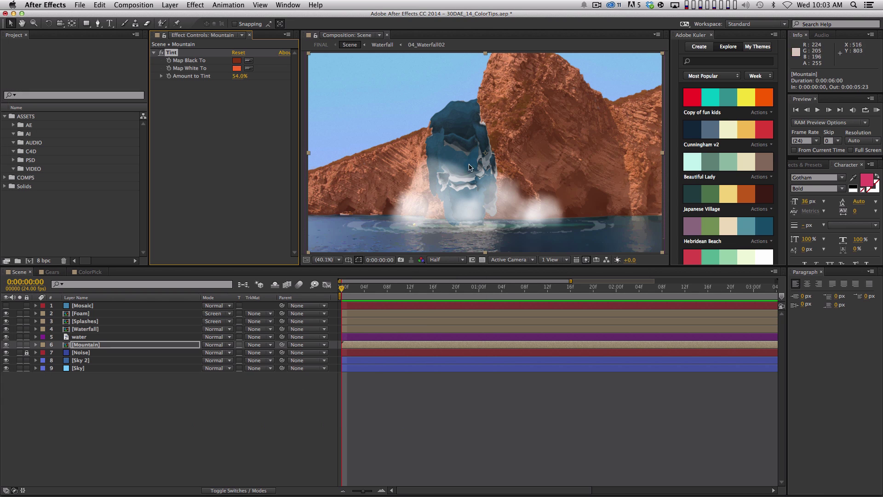
{"action": "left_click", "coordinate": [227, 166]}
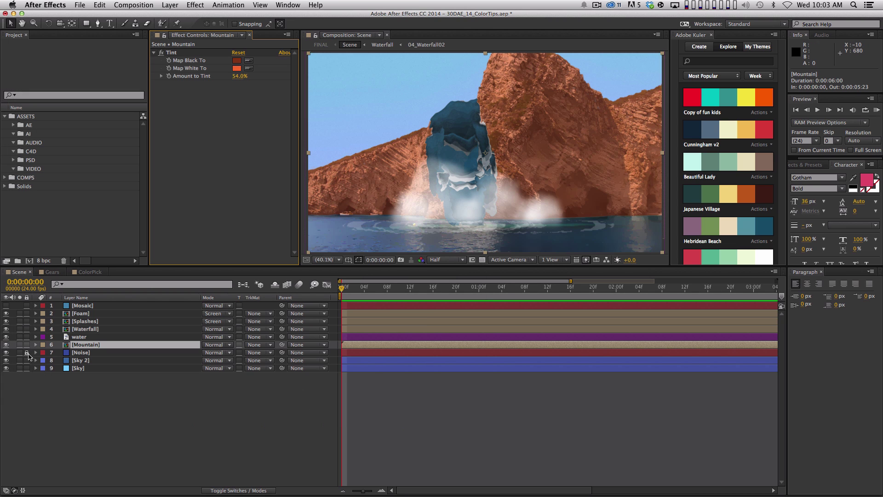
{"action": "left_click", "coordinate": [19, 344]}
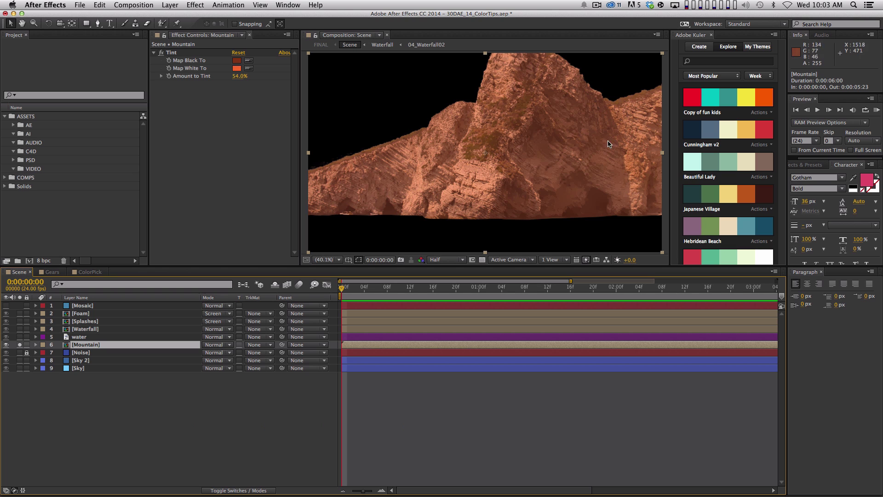
Apply the Levels effect to the Mountain layer, widen its controls, and switch its histogram from colored channels to plain white.
{"action": "left_click", "coordinate": [195, 5]}
{"action": "mouse_move", "coordinate": [223, 92]}
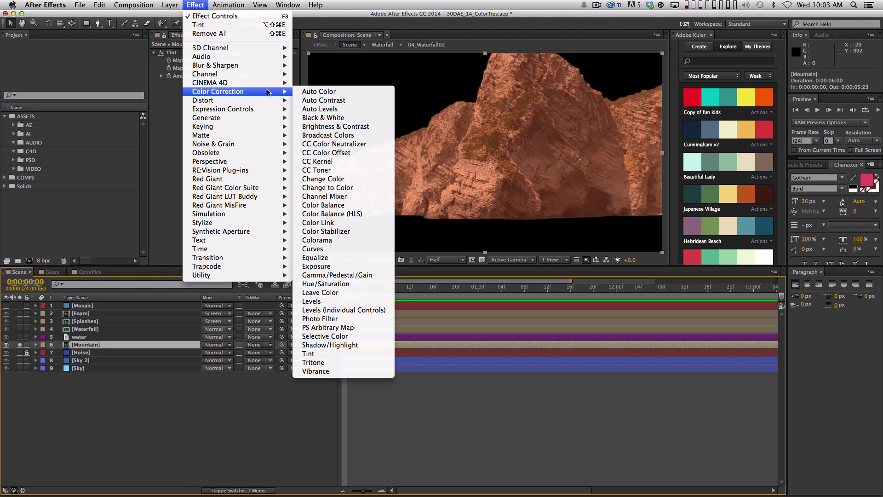
{"action": "left_click", "coordinate": [331, 301]}
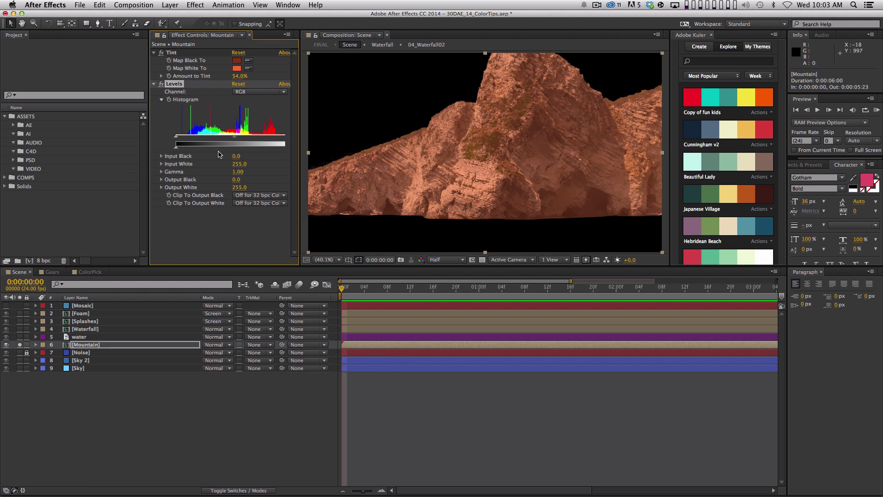
{"action": "left_click_drag", "start_coordinate": [303, 171], "coordinate": [316, 169]}
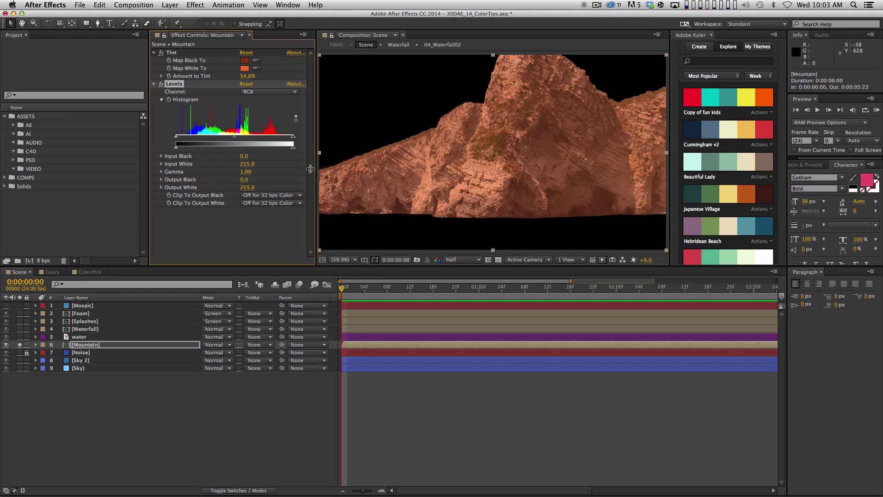
{"action": "left_click", "coordinate": [280, 136]}
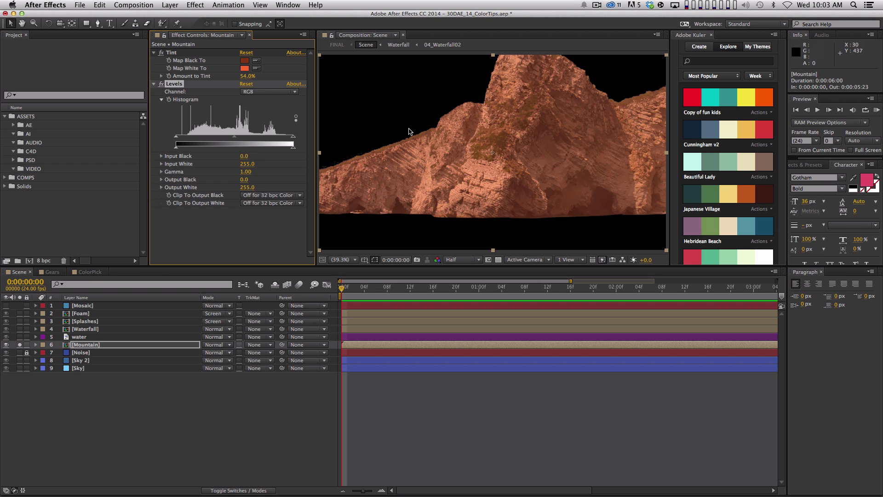
Set the Levels Input Black to 24 and Input White to 230, and compare the mountain with and without the effect.
{"action": "left_click_drag", "start_coordinate": [176, 138], "coordinate": [184, 138]}
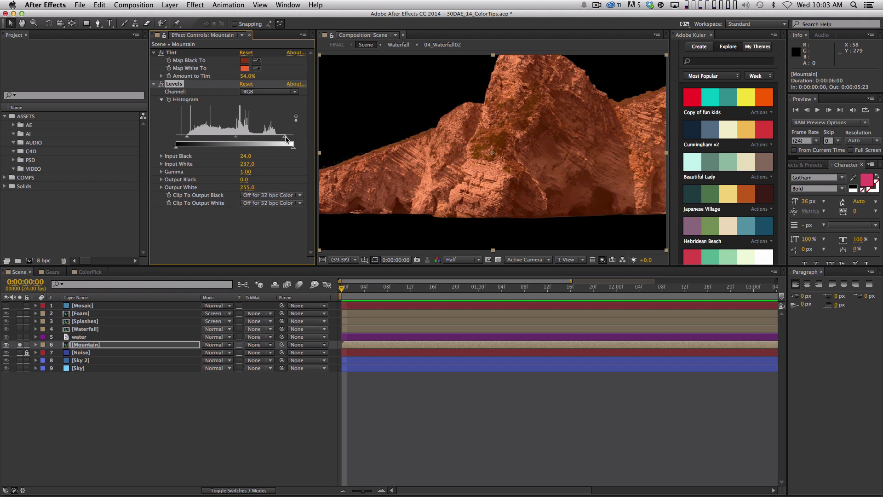
{"action": "left_click_drag", "start_coordinate": [286, 139], "coordinate": [282, 140]}
{"action": "left_click", "coordinate": [161, 84]}
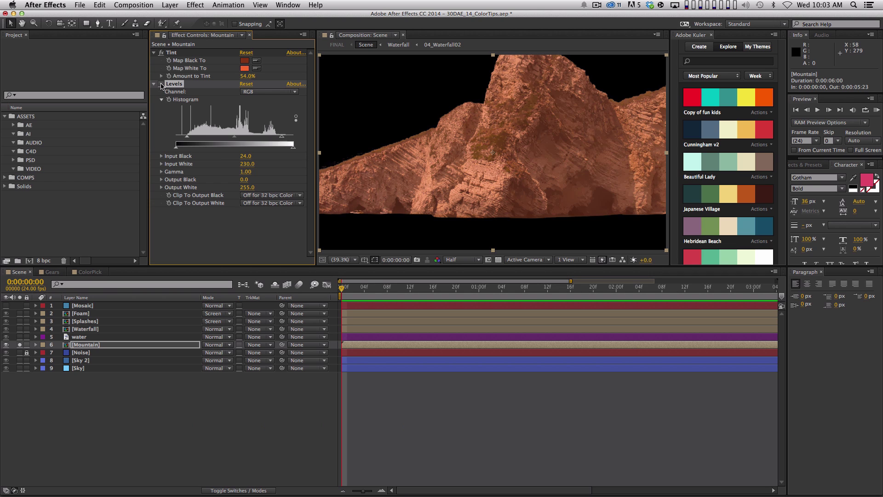
{"action": "left_click", "coordinate": [161, 85]}
{"action": "left_click", "coordinate": [161, 84]}
{"action": "left_click", "coordinate": [161, 84]}
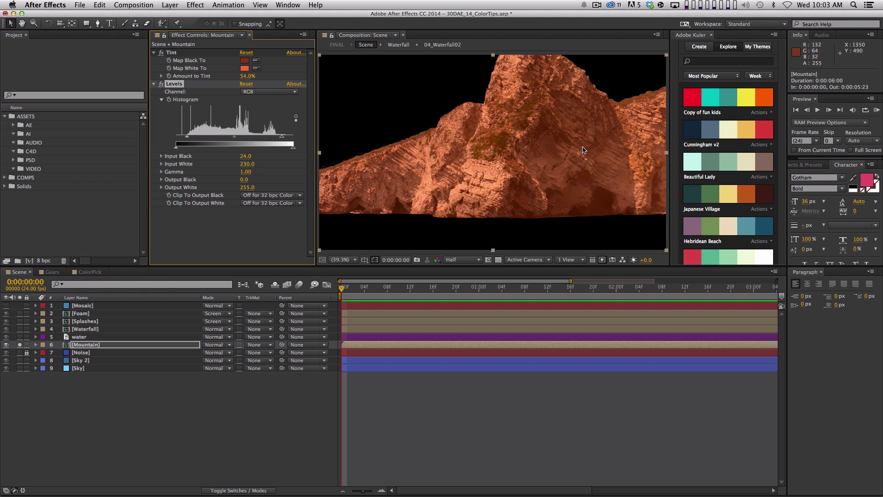
Turn off solo for the Mountain layer and open Kuler's theme creation view.
{"action": "left_click", "coordinate": [20, 345]}
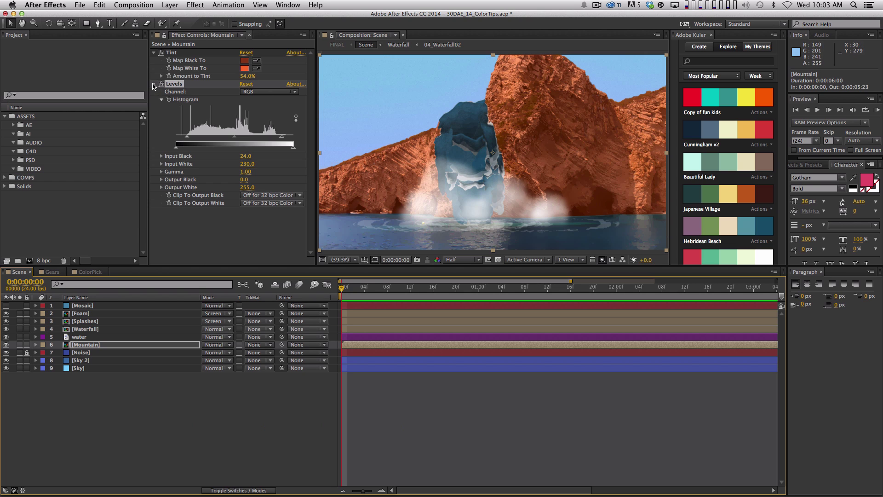
{"action": "left_click", "coordinate": [154, 84]}
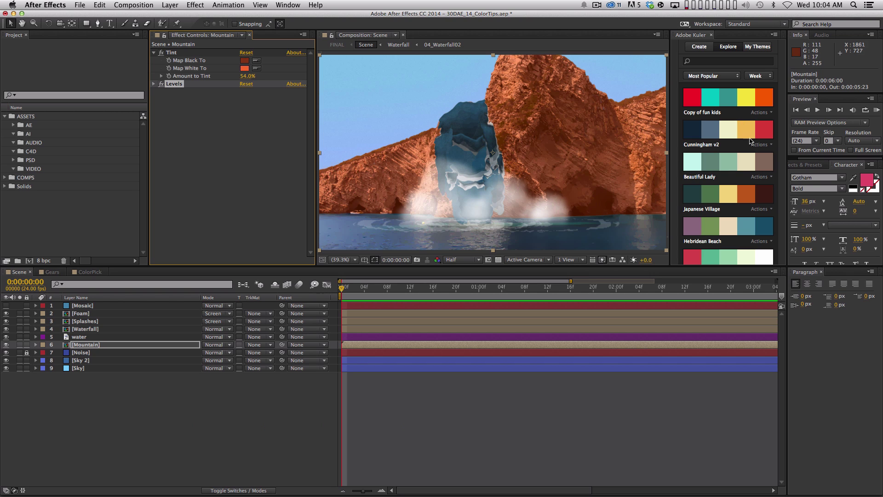
{"action": "left_click", "coordinate": [701, 47]}
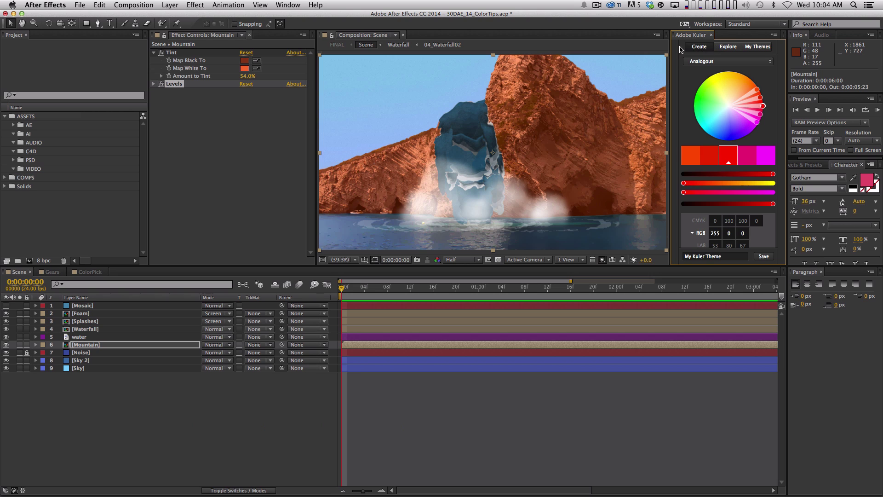
Set the new Kuler theme's color harmony rule to Compound.
{"action": "left_click", "coordinate": [726, 63]}
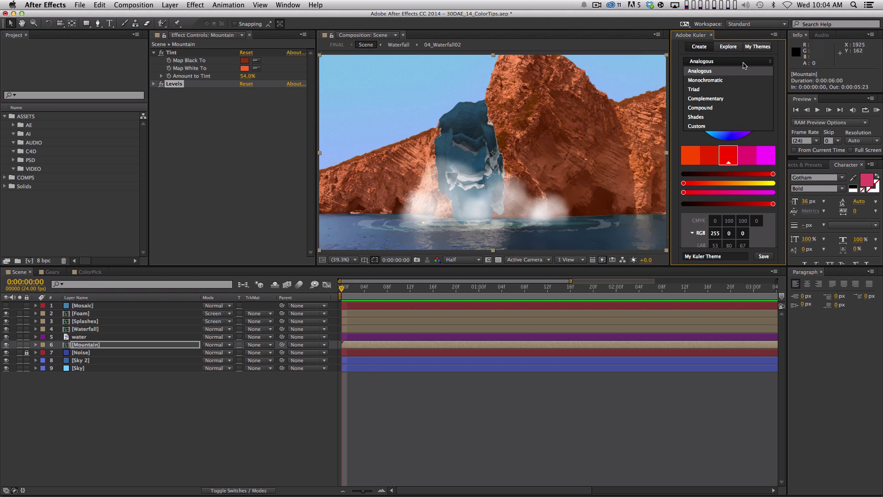
{"action": "left_click", "coordinate": [716, 103]}
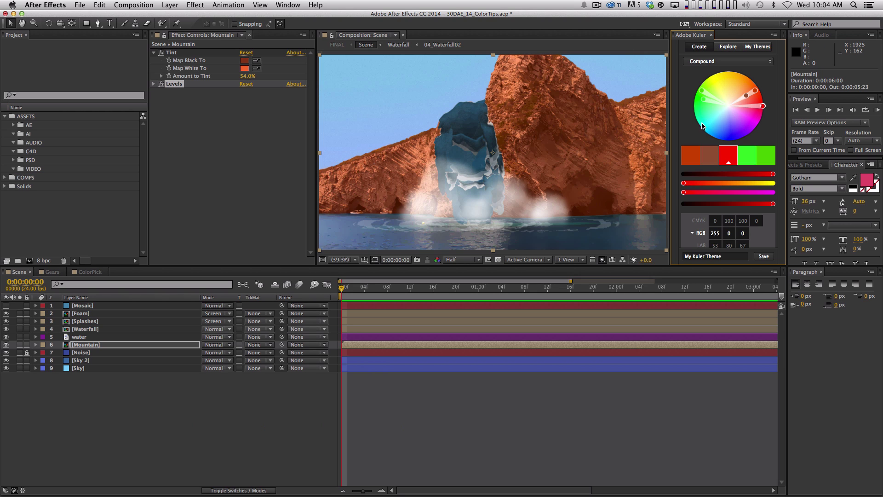
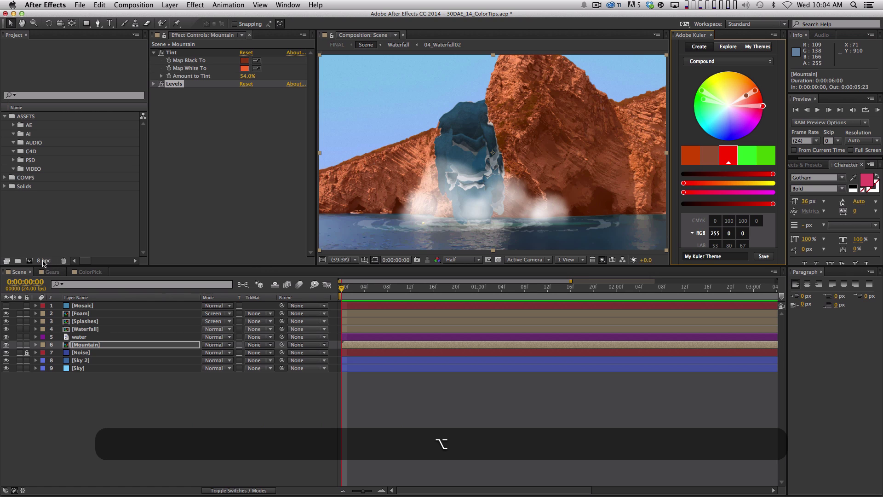
Set the project color depth to 32 bpc and check how the text color's RGB values are expressed at that depth.
{"action": "left_click", "coordinate": [43, 261], "text": "alt"}
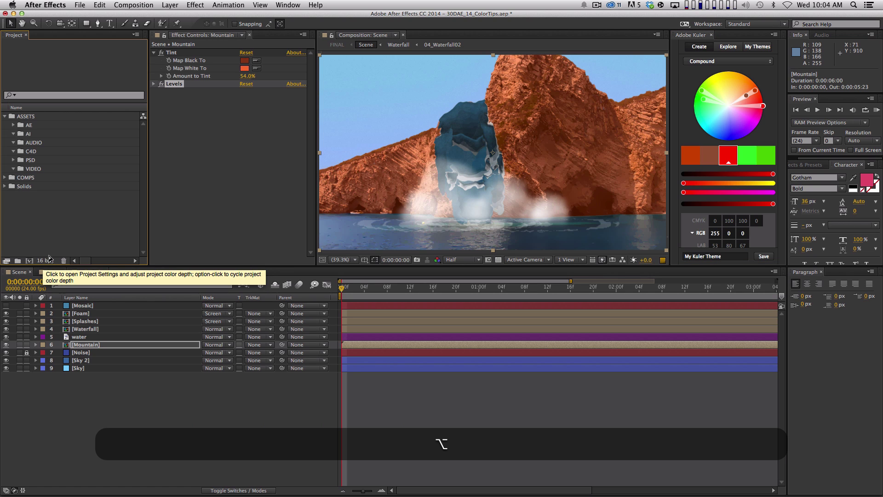
{"action": "left_click", "coordinate": [49, 261], "text": "alt"}
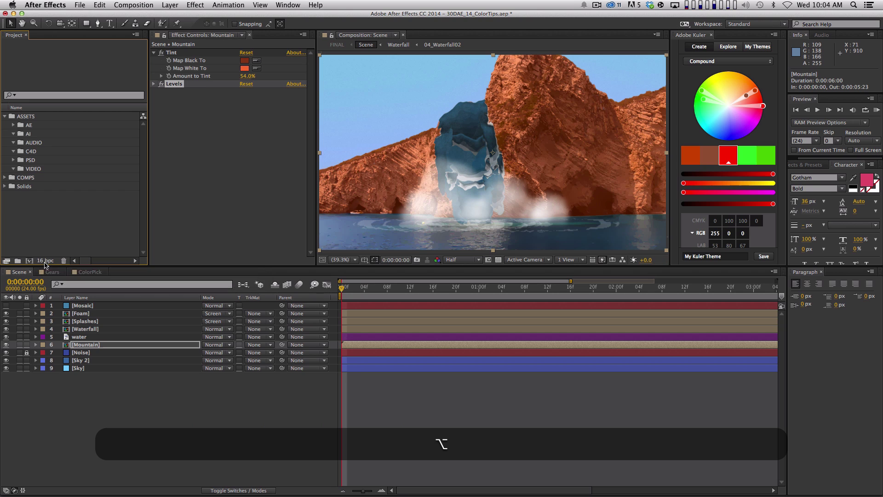
{"action": "left_click", "coordinate": [840, 163]}
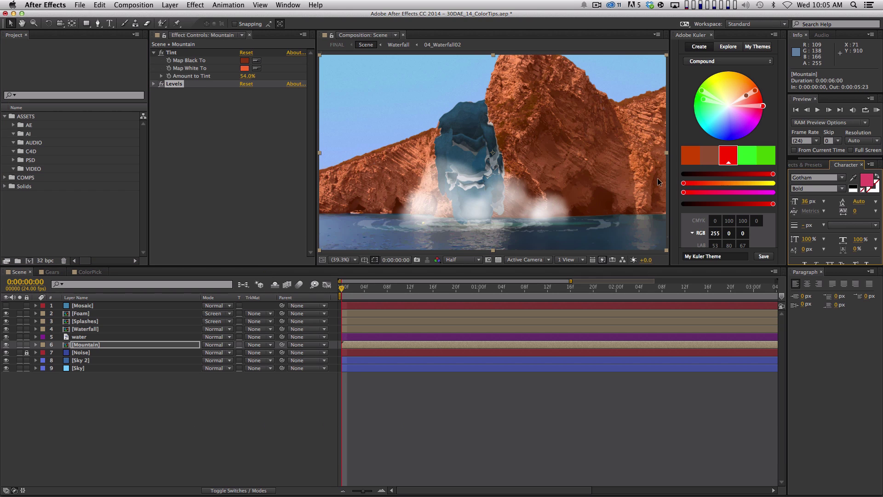
{"action": "left_click", "coordinate": [867, 181]}
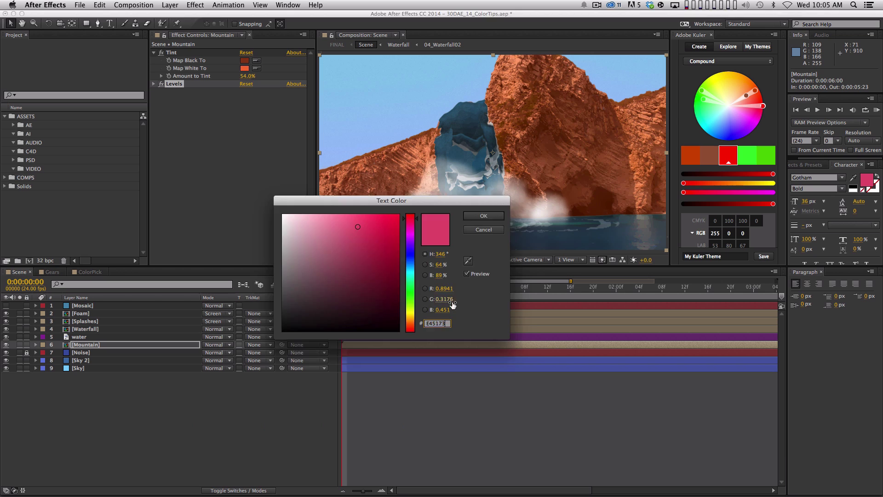
{"action": "key", "text": "Return"}
Set the project color depth to 16 bpc.
{"action": "left_click", "coordinate": [45, 260], "text": "alt"}
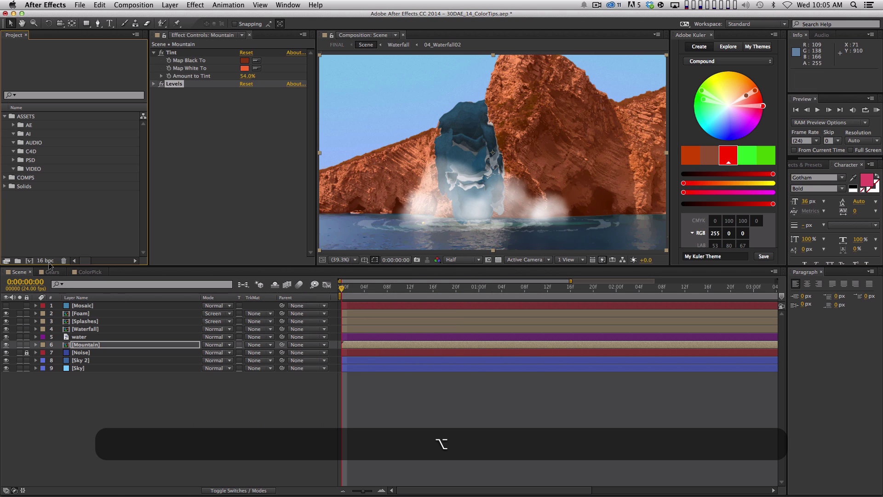
Check the text colour's values, then switch the project's colour depth to 8 bits per channel.
{"action": "left_click", "coordinate": [866, 180]}
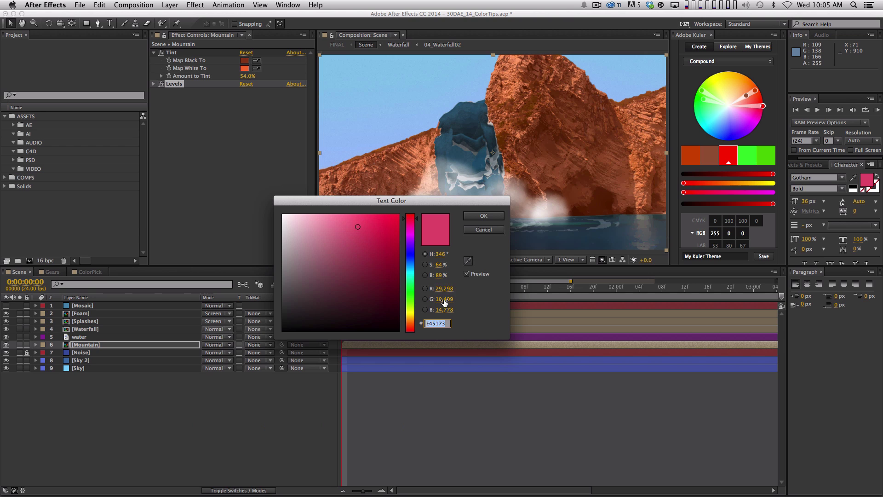
{"action": "left_click", "coordinate": [483, 230]}
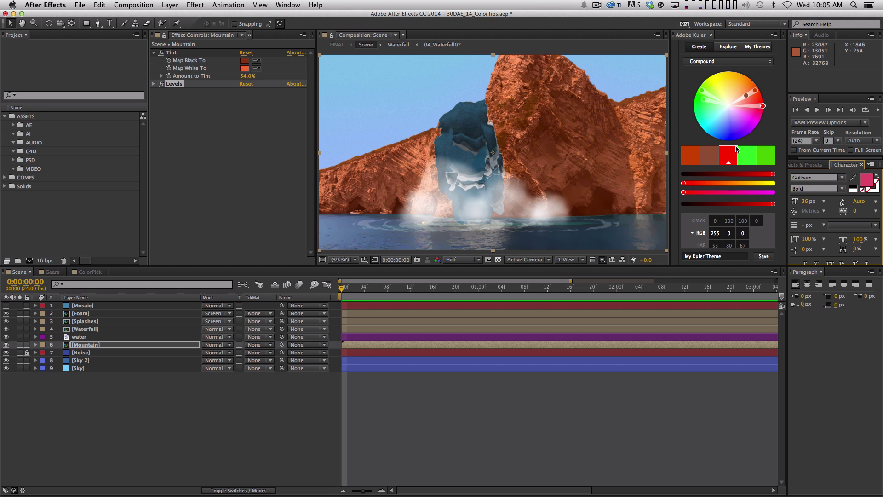
{"action": "left_click", "coordinate": [47, 261], "text": "alt"}
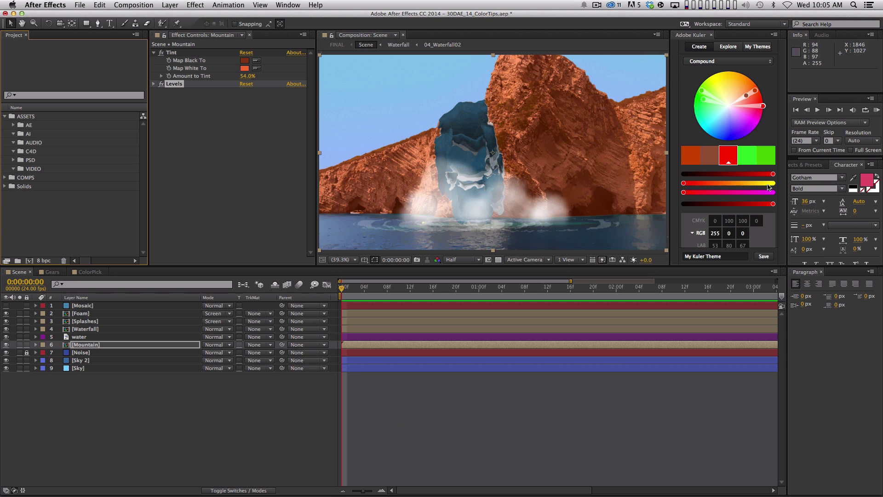
Sample the shaded mountain rock as the text fill colour and copy its hex code 925032.
{"action": "left_click", "coordinate": [852, 178]}
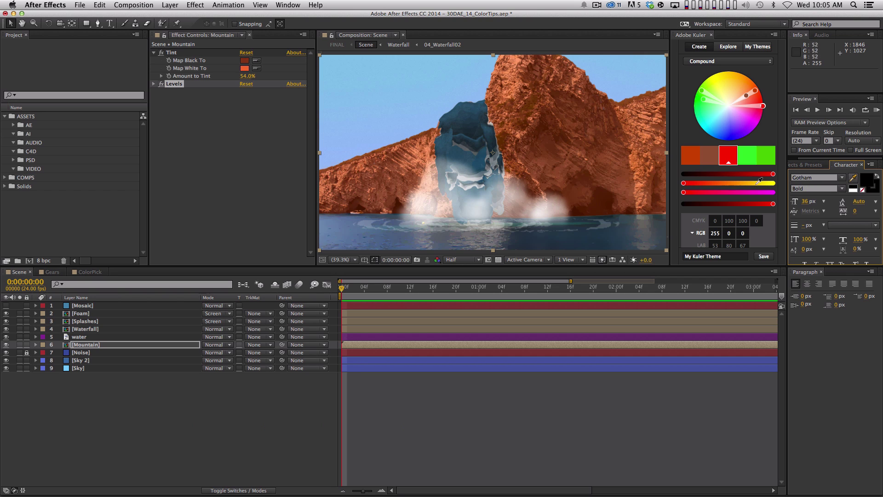
{"action": "left_click", "coordinate": [541, 159]}
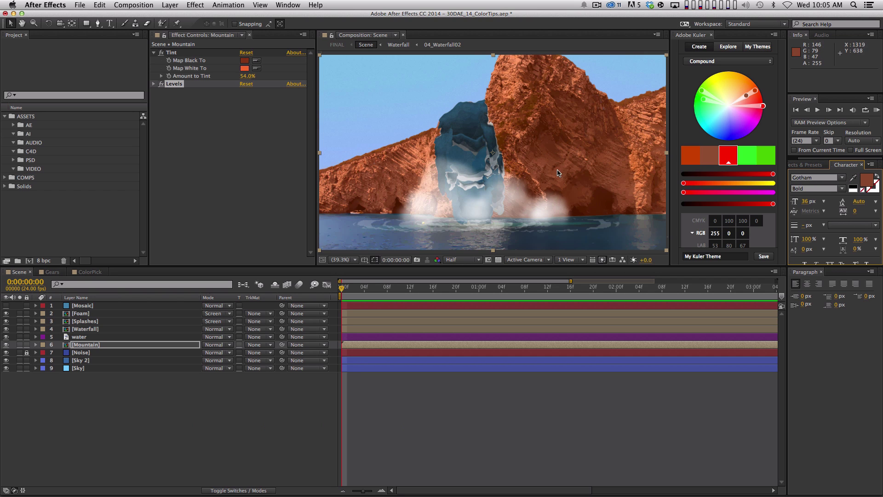
{"action": "left_click", "coordinate": [868, 180]}
{"action": "left_click_drag", "start_coordinate": [449, 323], "coordinate": [425, 323]}
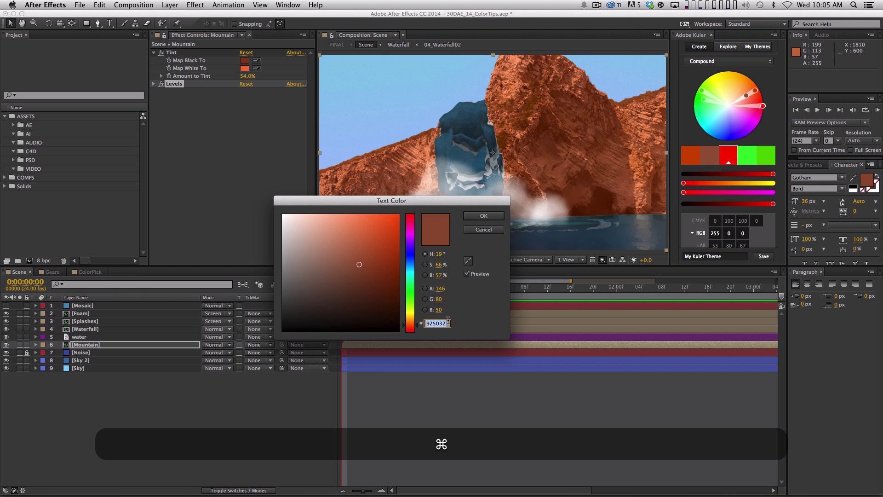
{"action": "key", "text": "super+c"}
{"action": "left_click", "coordinate": [488, 230]}
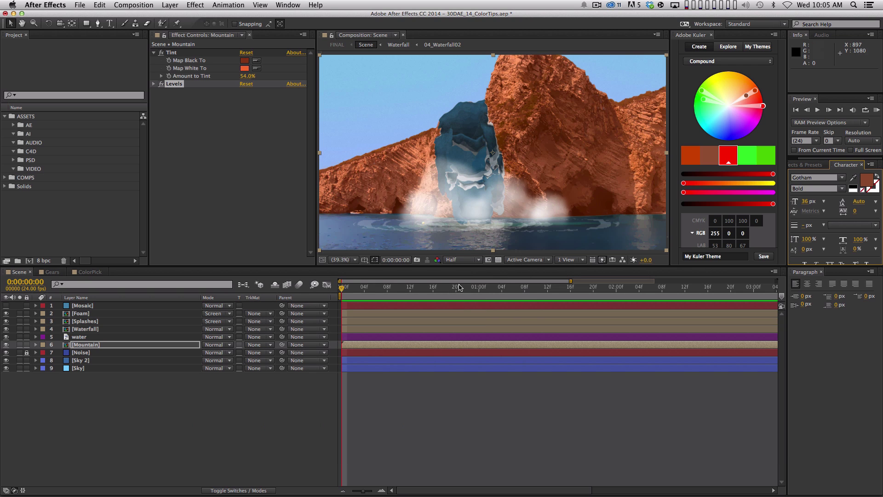
Try to paste the copied hex code 925032 as the Kuler theme's base colour.
{"action": "left_click", "coordinate": [768, 225]}
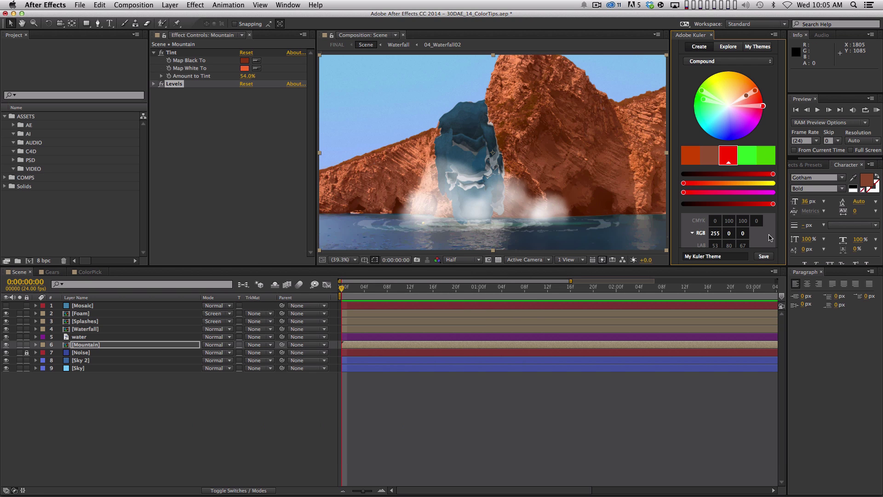
{"action": "key", "text": "space"}
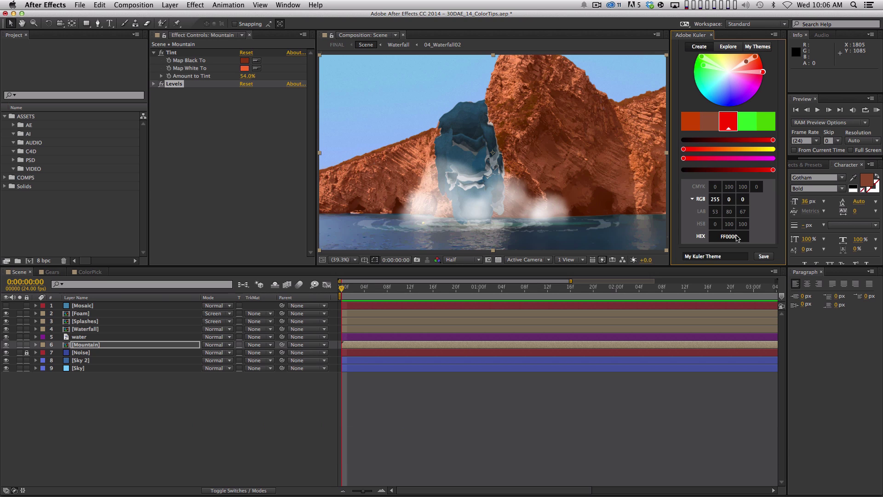
{"action": "left_click", "coordinate": [743, 237]}
{"action": "key", "text": "BackSpace"}
{"action": "key", "text": "super+BackSpace"}
{"action": "key", "text": "super+v"}
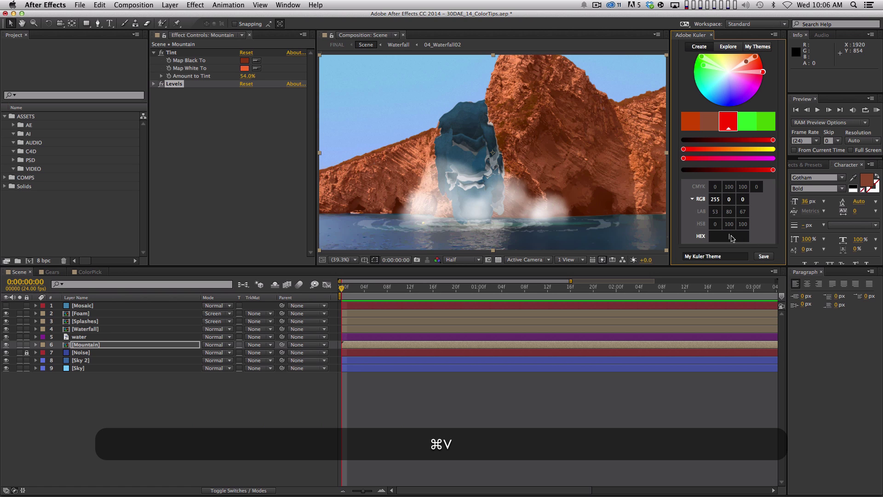
{"action": "left_click", "coordinate": [743, 226]}
{"action": "left_click", "coordinate": [729, 237]}
{"action": "key", "text": "super+v"}
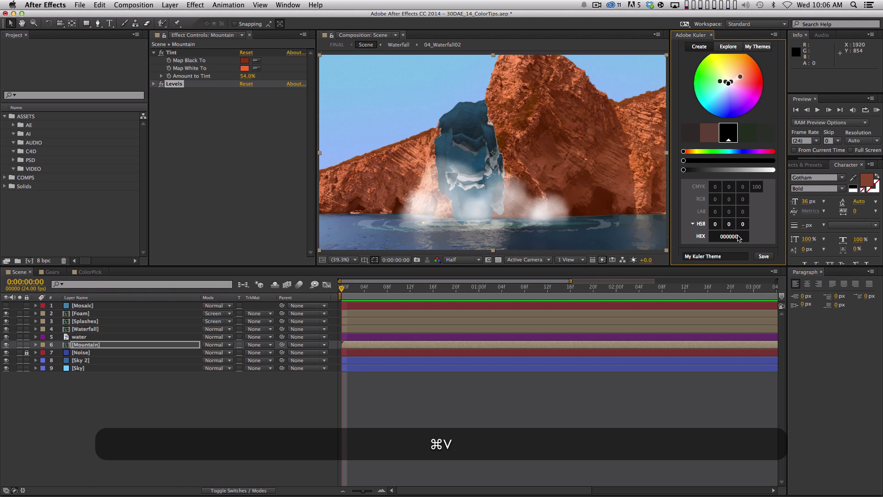
{"action": "left_click", "coordinate": [735, 237]}
{"action": "key", "text": "super+BackSpace"}
{"action": "key", "text": "super+v"}
Read the sampled text colour's RGB values and enter 146, 80, 50 for the Compound theme's base colour.
{"action": "left_click", "coordinate": [700, 199]}
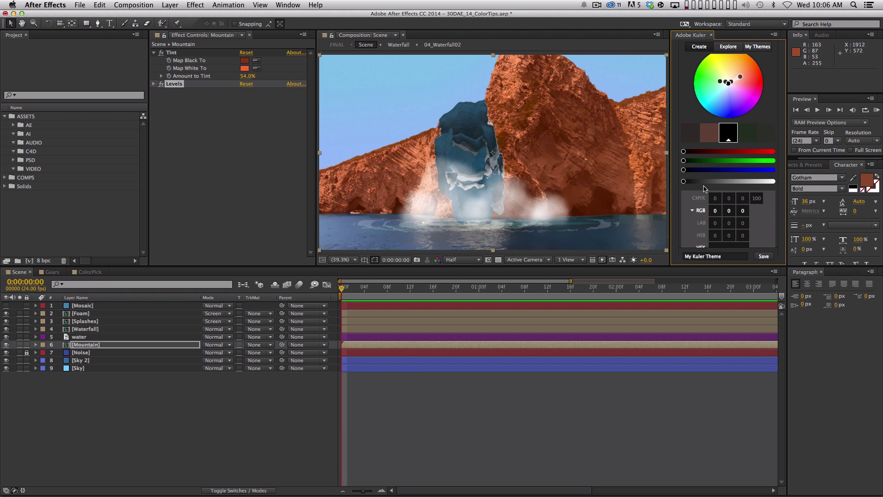
{"action": "left_click", "coordinate": [867, 183]}
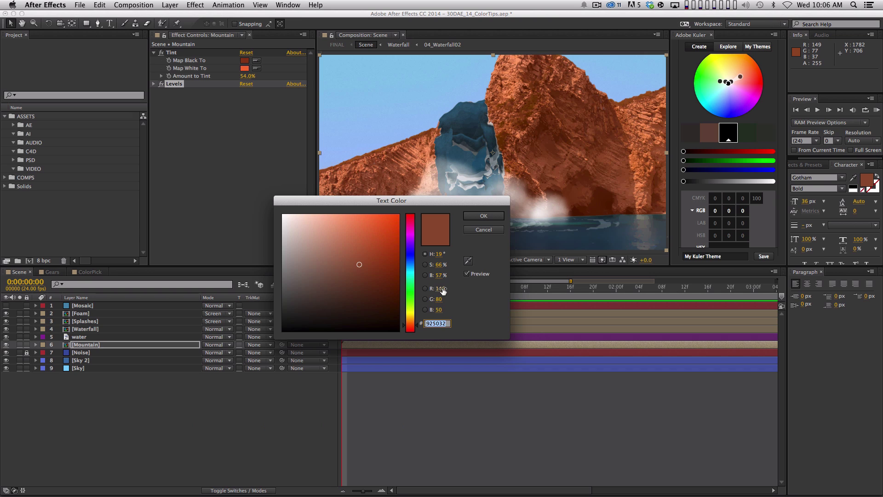
{"action": "left_click", "coordinate": [484, 229]}
{"action": "left_click", "coordinate": [710, 212]}
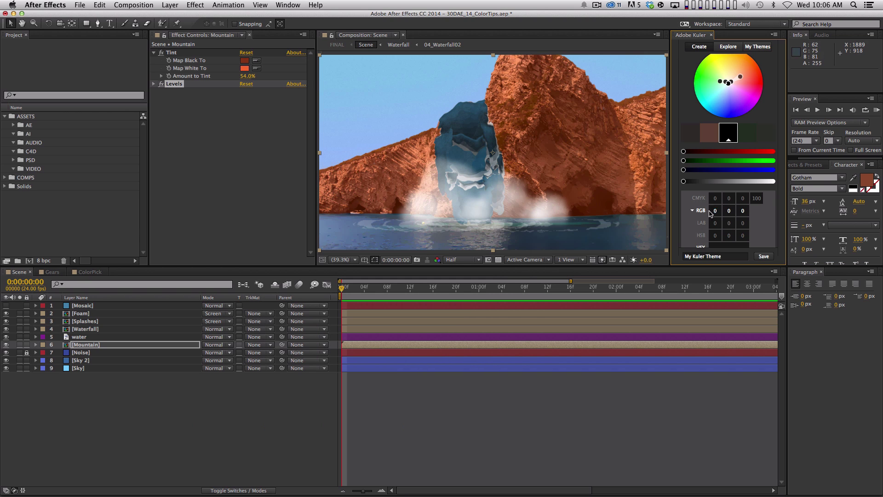
{"action": "double_click", "coordinate": [710, 211]}
{"action": "key", "text": "Tab"}
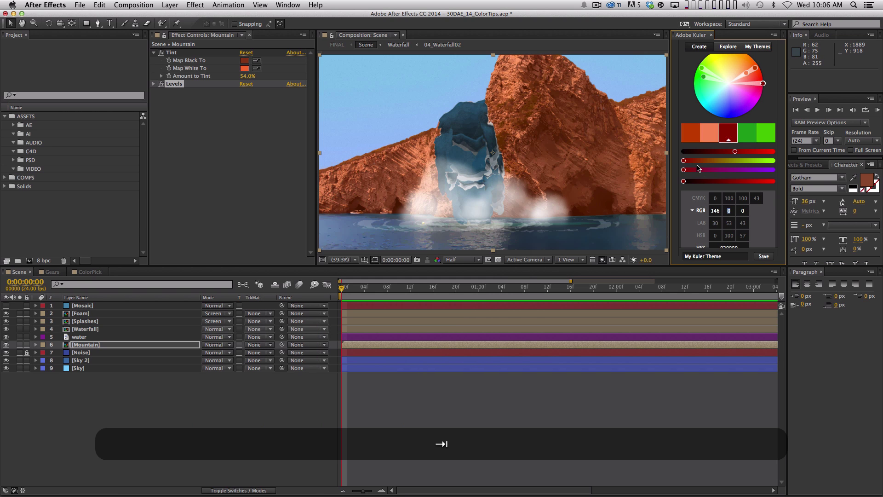
{"action": "type", "text": "80"}
{"action": "key", "text": "Tab"}
{"action": "type", "text": "50"}
{"action": "key", "text": "Return"}
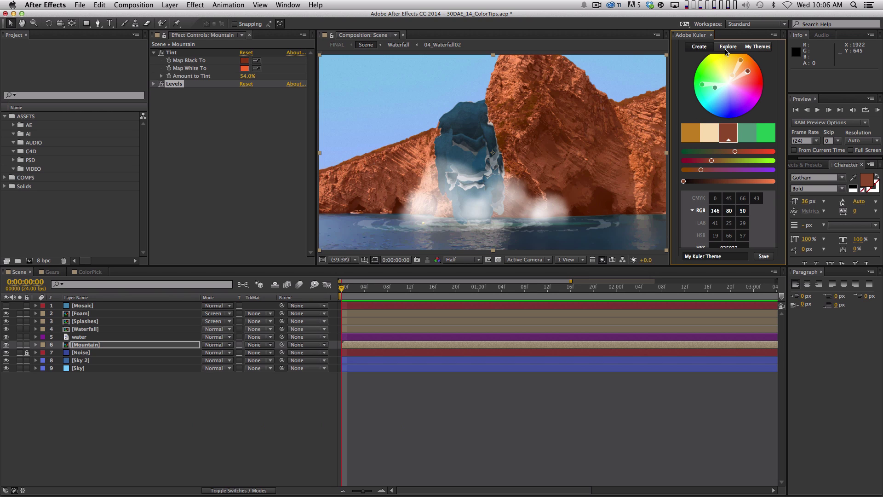
Reload the Kuler colour wheel and set its harmony rule to Triad.
{"action": "key", "text": "space"}
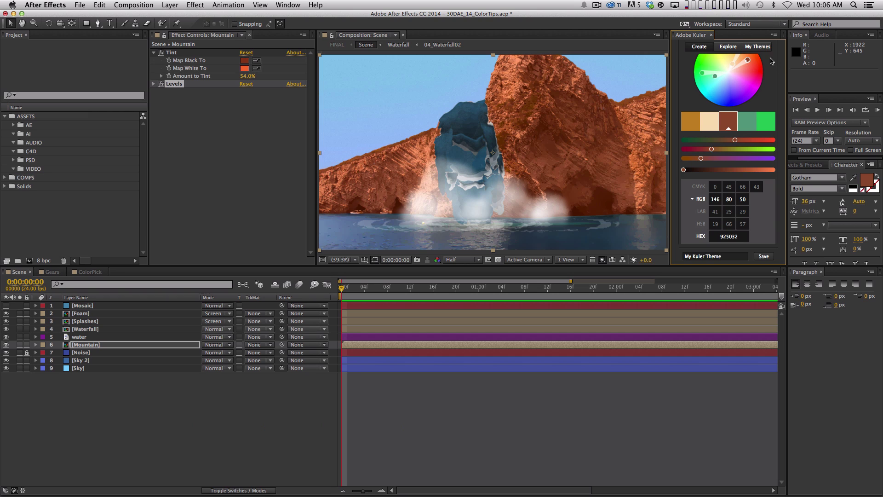
{"action": "left_click", "coordinate": [730, 48]}
{"action": "left_click", "coordinate": [701, 47]}
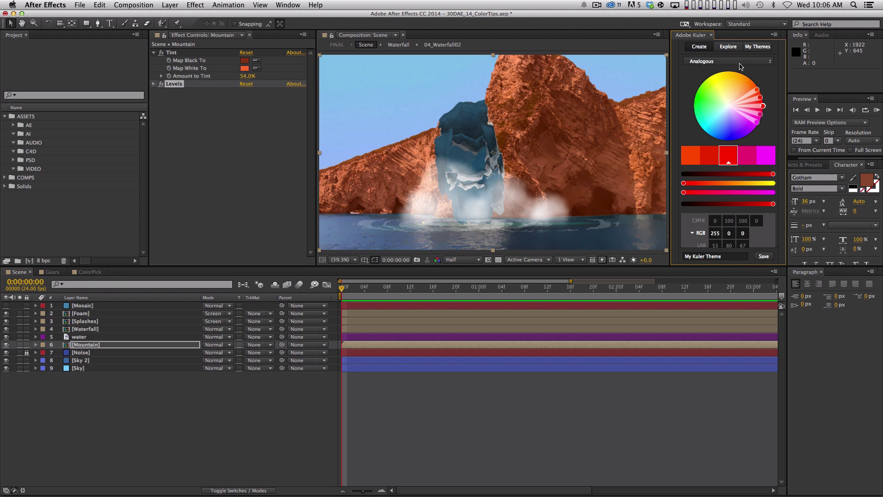
{"action": "left_click", "coordinate": [731, 63]}
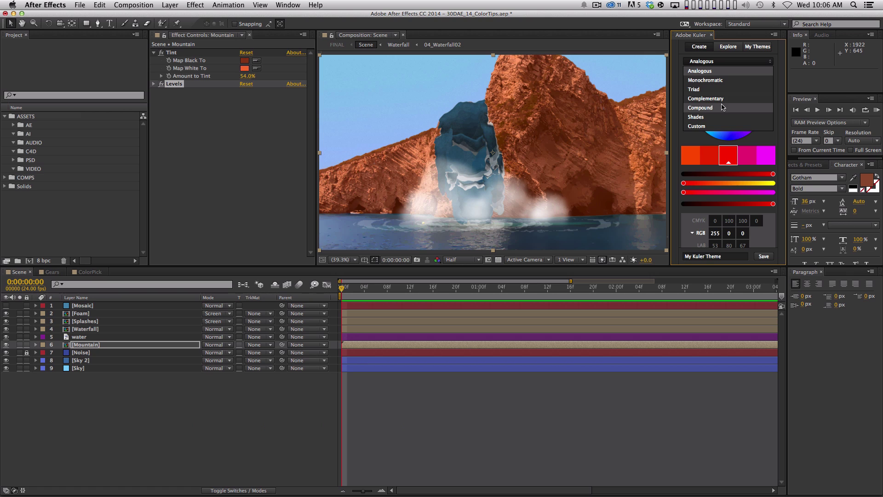
{"action": "left_click", "coordinate": [711, 90]}
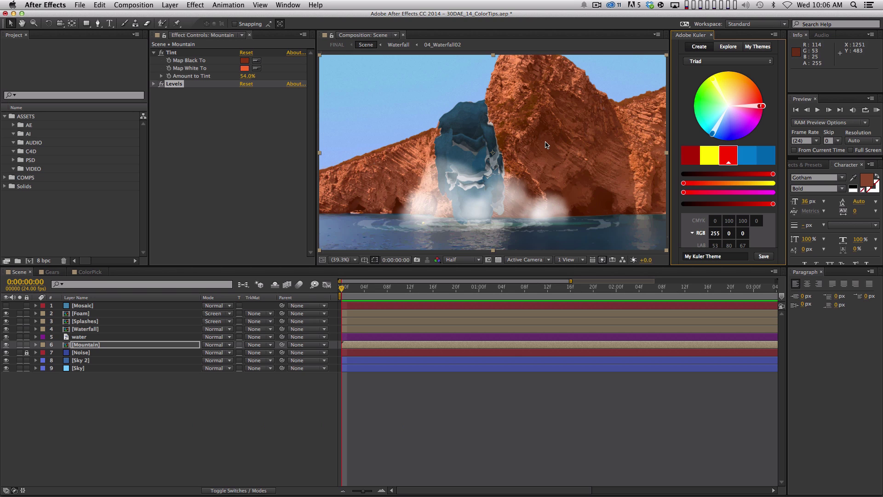
Set the Triad theme's base colour to the sampled rock colour, RGB 146, 80, 50.
{"action": "left_click", "coordinate": [867, 180]}
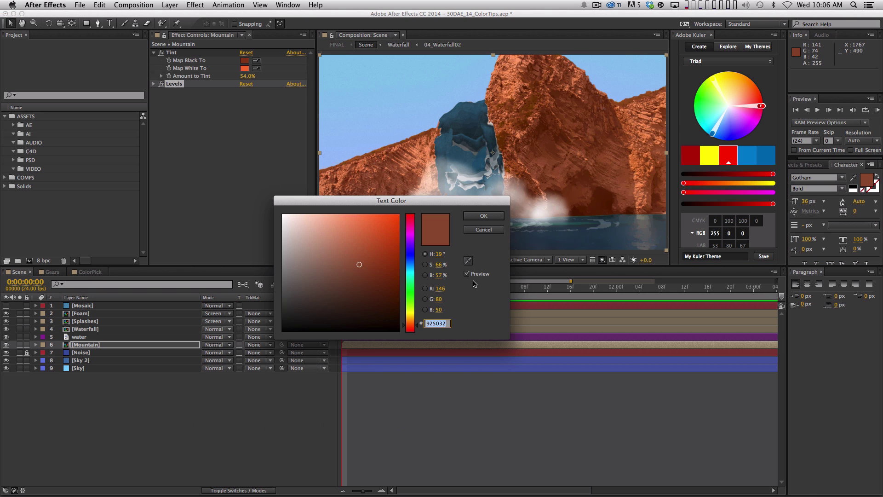
{"action": "key", "text": "Escape"}
{"action": "left_click", "coordinate": [716, 233]}
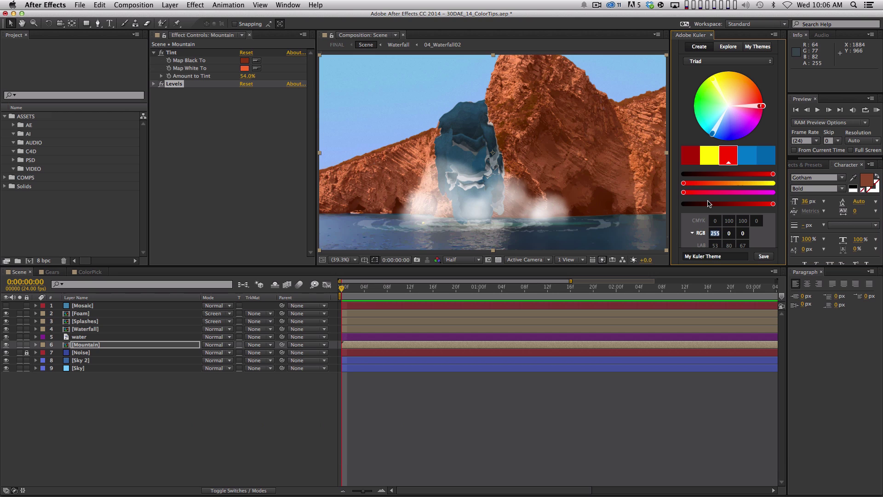
{"action": "type", "text": "146"}
{"action": "key", "text": "Tab"}
{"action": "type", "text": "80"}
{"action": "key", "text": "Tab"}
{"action": "type", "text": "50"}
{"action": "key", "text": "Return"}
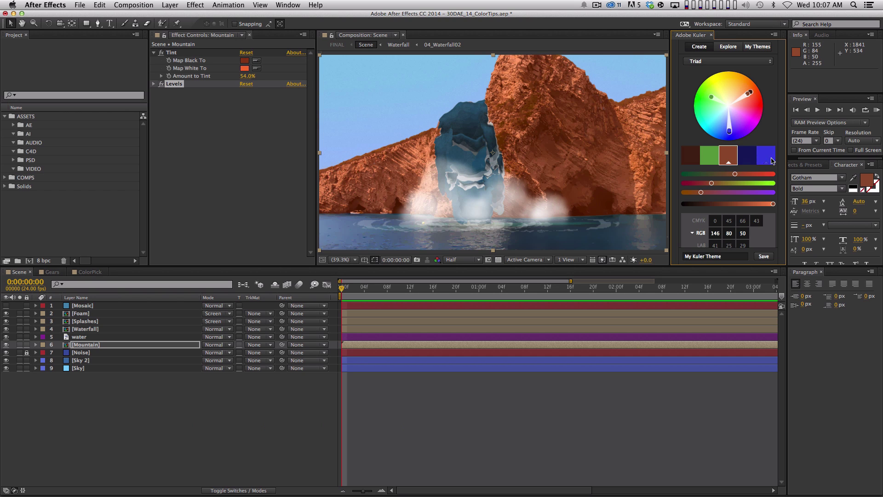
Solo the Sky layer and sample the theme's bright blue swatch as its Fill colour.
{"action": "left_click", "coordinate": [122, 402]}
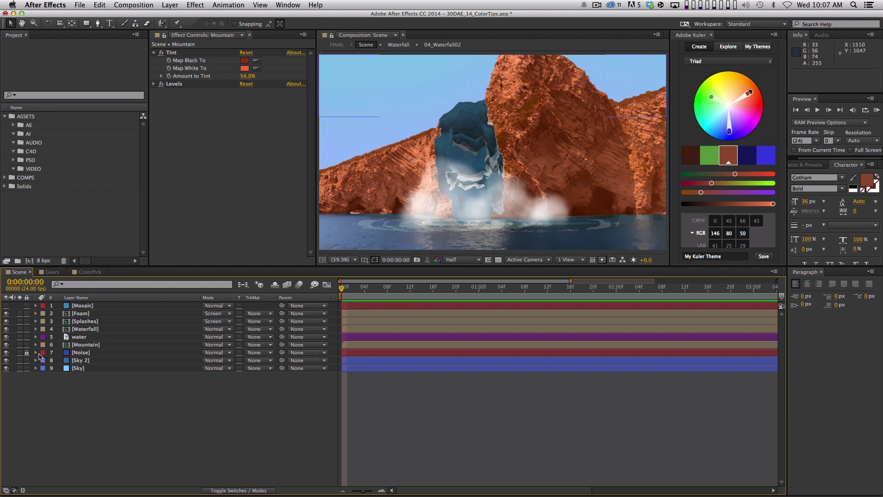
{"action": "mouse_move", "coordinate": [19, 352]}
{"action": "left_mouse_down"}
{"action": "mouse_move", "coordinate": [19, 368]}
{"action": "mouse_move", "coordinate": [20, 353]}
{"action": "left_mouse_up"}
{"action": "left_click", "coordinate": [114, 368]}
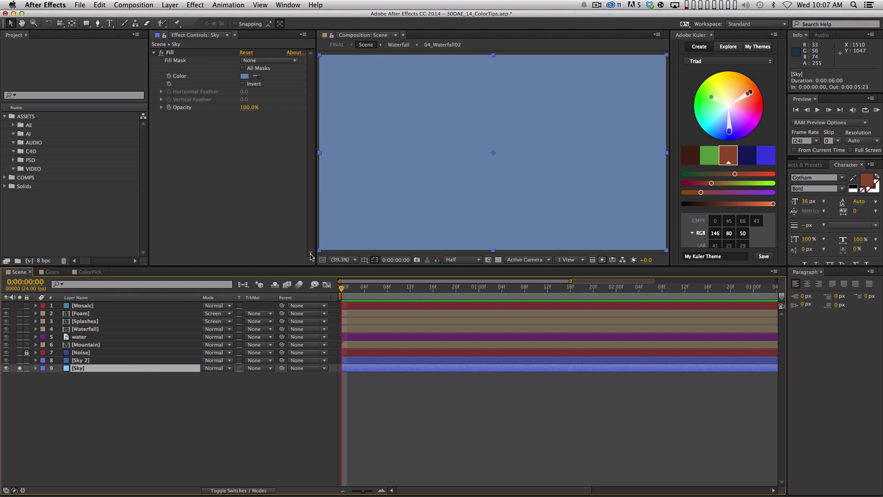
{"action": "left_click", "coordinate": [256, 77]}
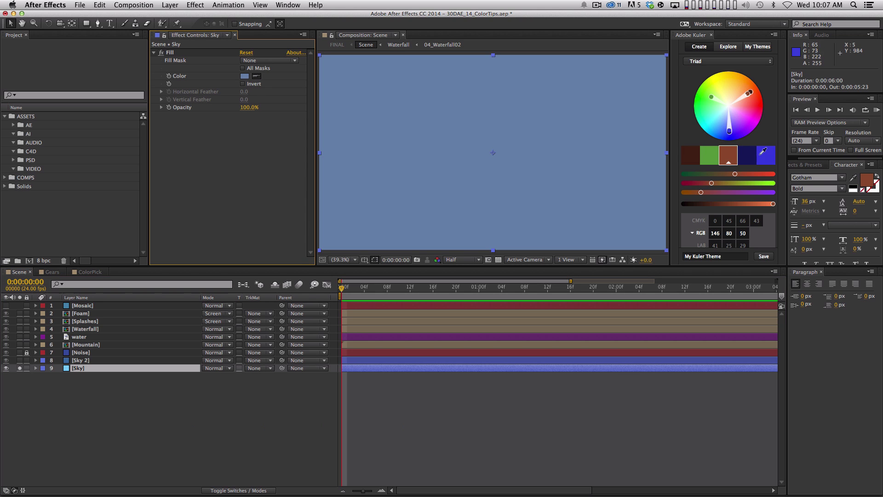
{"action": "left_click", "coordinate": [766, 155]}
{"action": "left_click", "coordinate": [126, 392]}
Solo the Sky 2 layer as well and sample the theme's dark navy swatch as its Fill colour.
{"action": "left_click", "coordinate": [92, 360]}
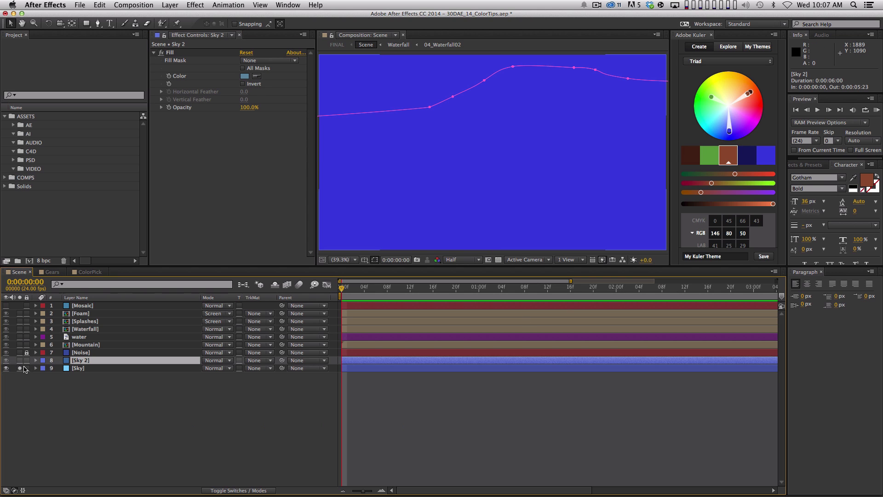
{"action": "left_click", "coordinate": [20, 360]}
{"action": "key", "text": "comma"}
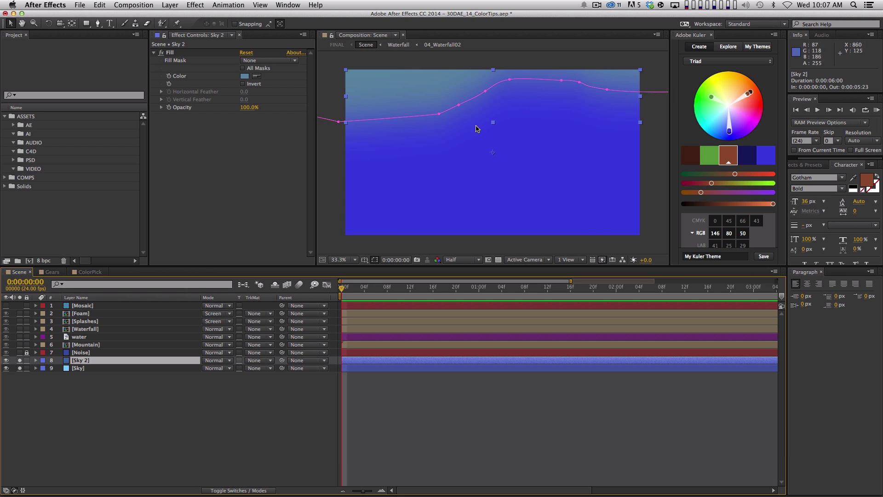
{"action": "left_click", "coordinate": [257, 78]}
{"action": "left_click", "coordinate": [745, 155]}
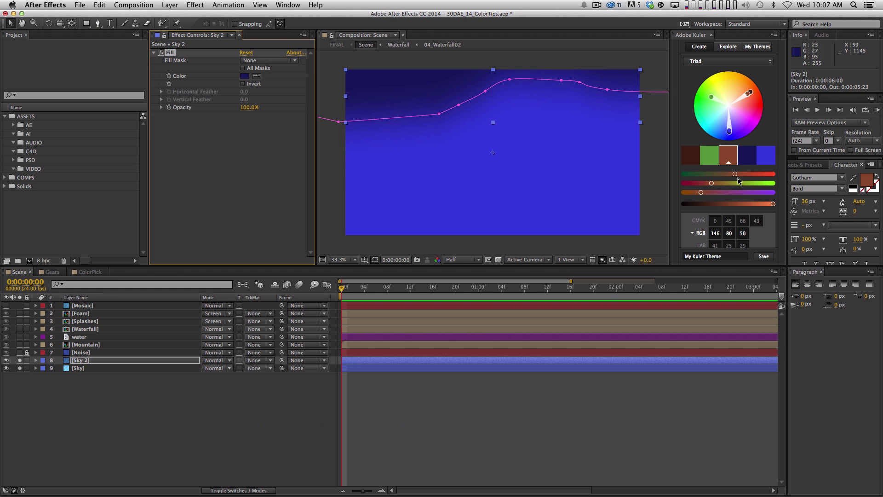
{"action": "left_click", "coordinate": [257, 420]}
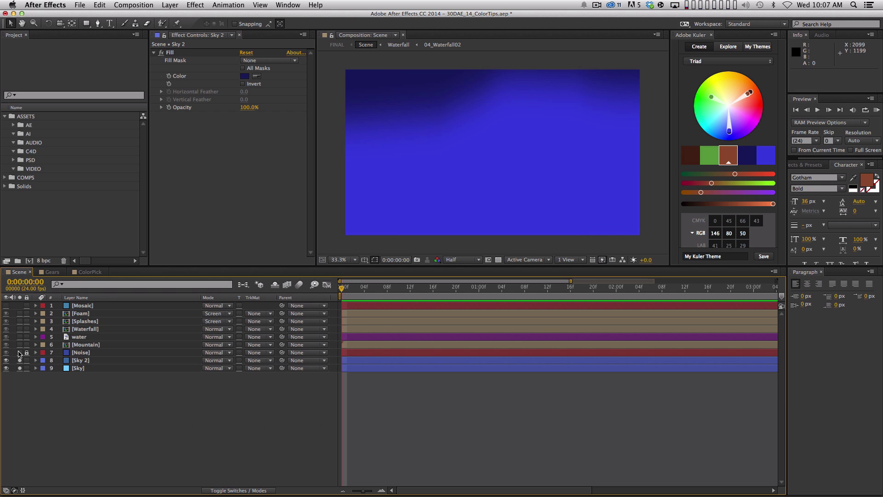
Solo and unlock the Noise layer, then delete its Levels effect.
{"action": "left_click", "coordinate": [19, 352]}
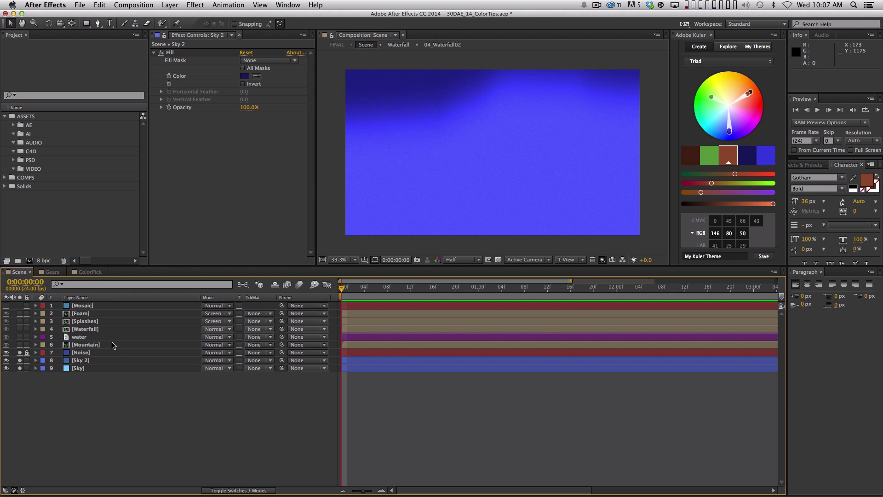
{"action": "left_click", "coordinate": [27, 352]}
{"action": "left_click", "coordinate": [85, 353]}
{"action": "left_click", "coordinate": [183, 130]}
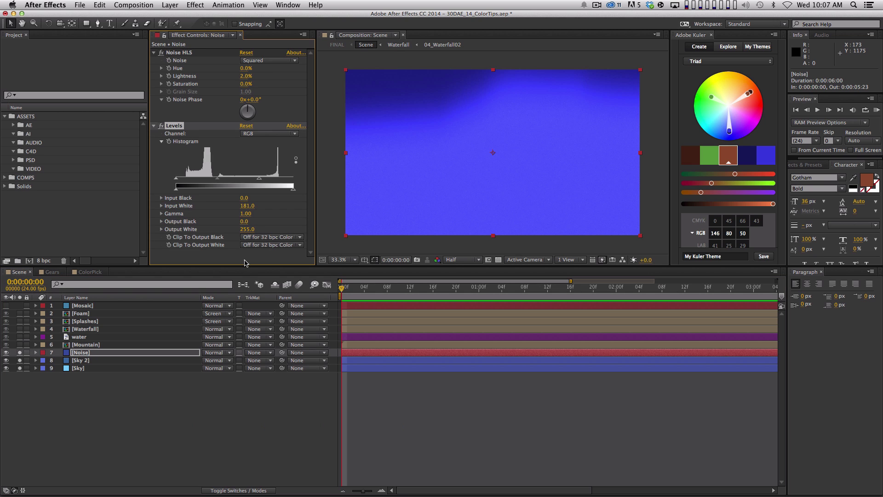
{"action": "key", "text": "BackSpace"}
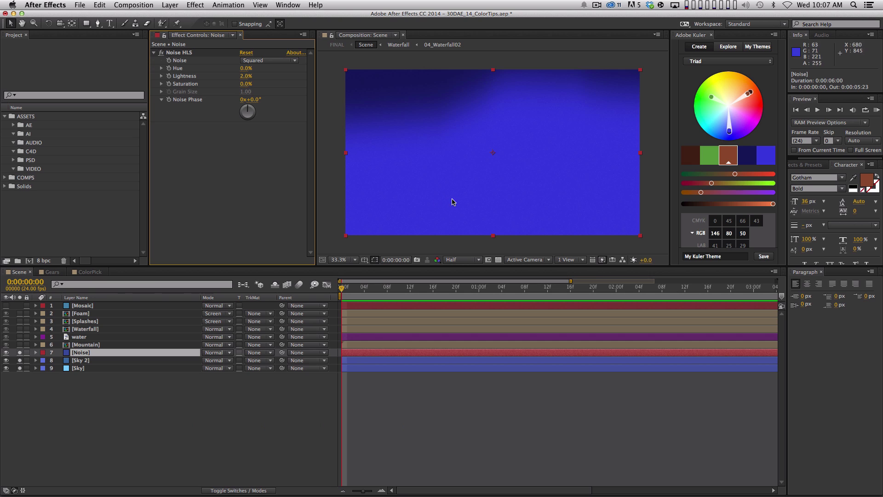
Make the Mosaic layer visible and solo it together with the Noise and sky layers.
{"action": "left_click", "coordinate": [6, 305]}
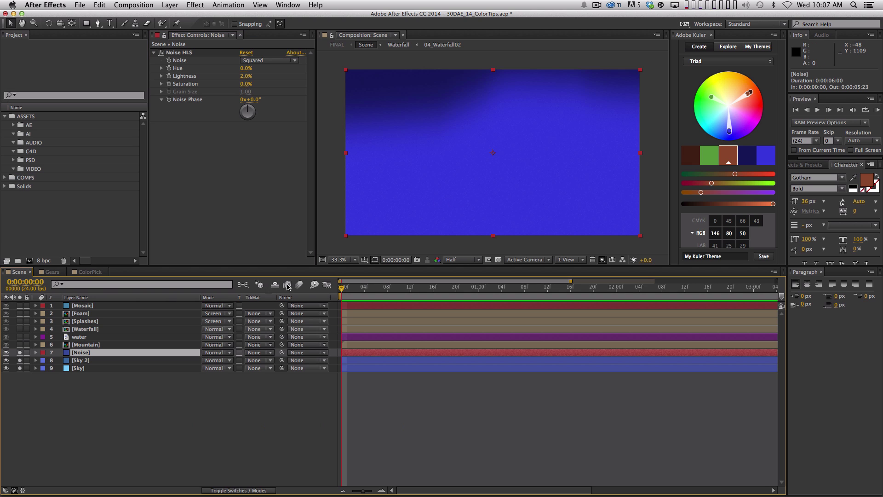
{"action": "left_click", "coordinate": [19, 305]}
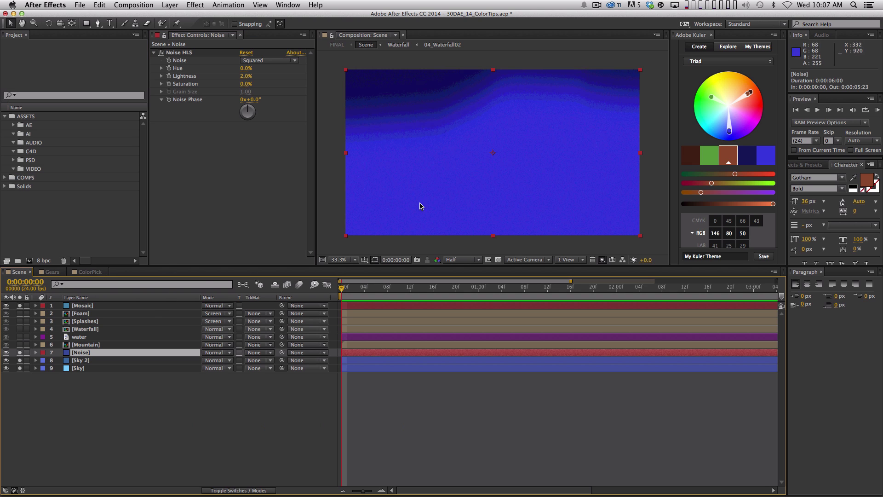
Take all layers out of solo and hide the Waterfall, Splashes and Foam layers.
{"action": "left_click", "coordinate": [162, 53]}
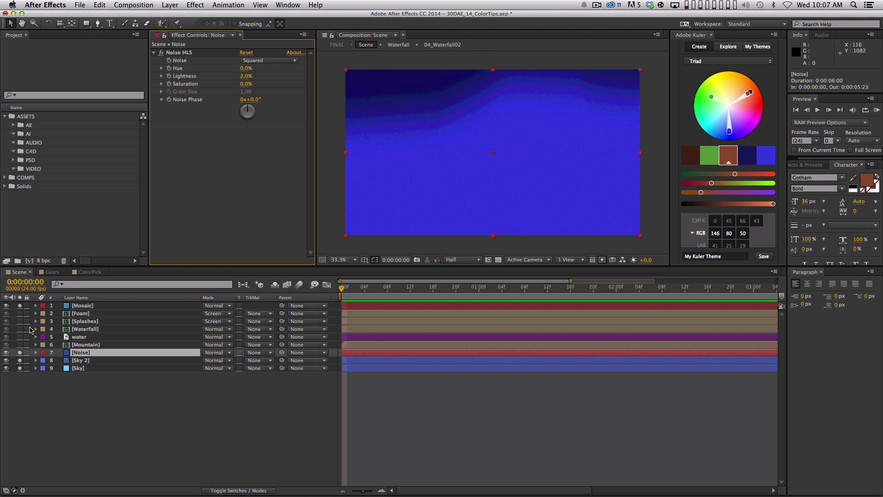
{"action": "left_click_drag", "start_coordinate": [19, 305], "coordinate": [27, 415]}
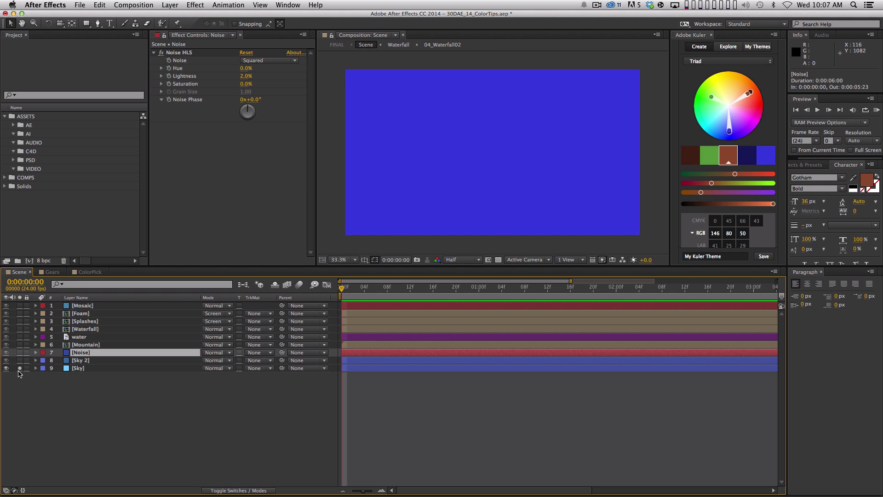
{"action": "left_click", "coordinate": [20, 369]}
{"action": "left_click", "coordinate": [43, 416]}
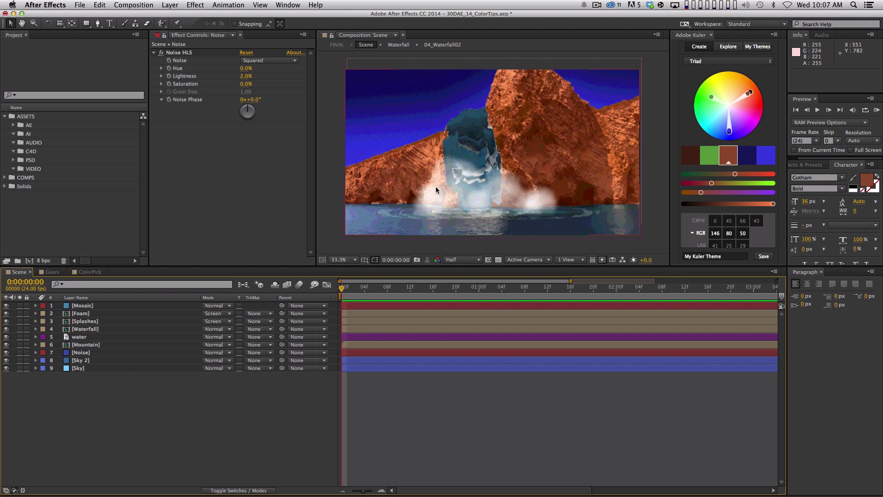
{"action": "left_click_drag", "start_coordinate": [6, 328], "coordinate": [6, 314]}
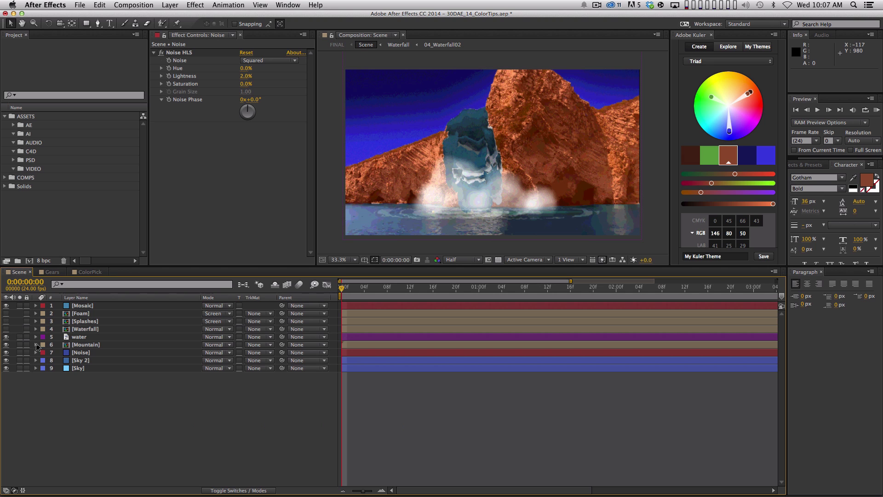
Add a Levels effect to the Noise layer and raise its RGB Gamma to 2.29.
{"action": "key", "text": "period"}
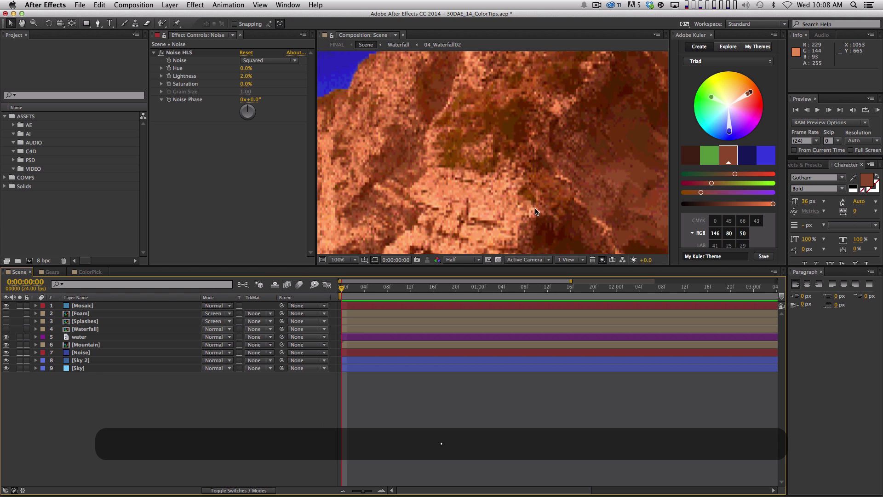
{"action": "left_click", "coordinate": [462, 259]}
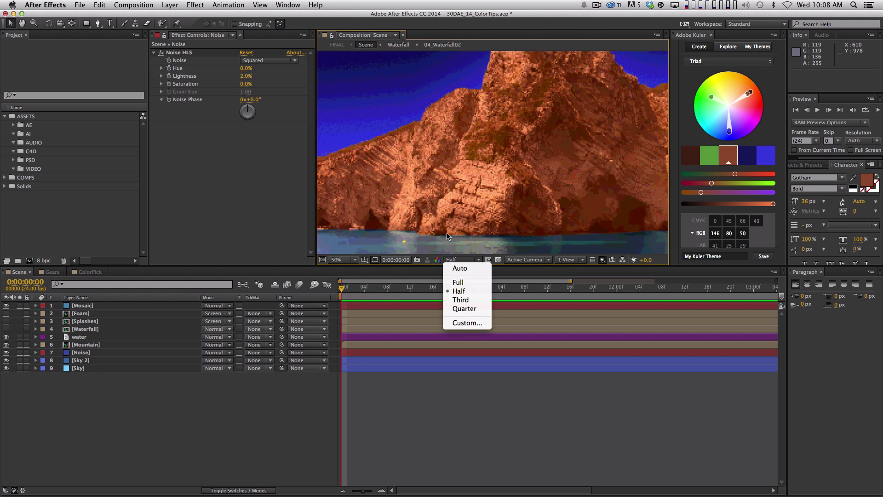
{"action": "left_click", "coordinate": [341, 260]}
{"action": "left_click", "coordinate": [356, 277]}
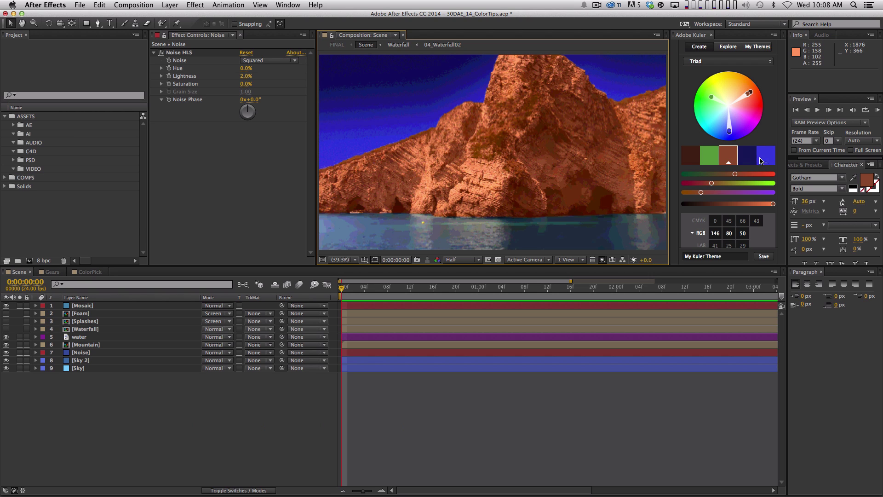
{"action": "left_click", "coordinate": [106, 353]}
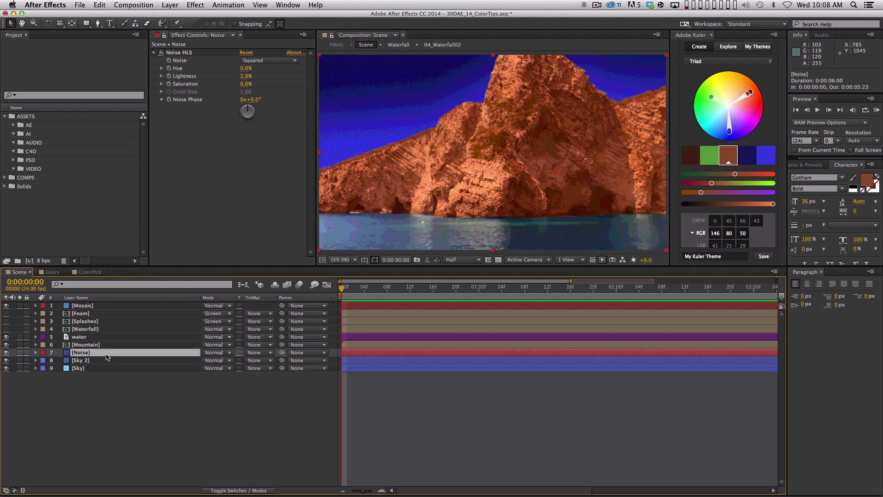
{"action": "left_click", "coordinate": [195, 5]}
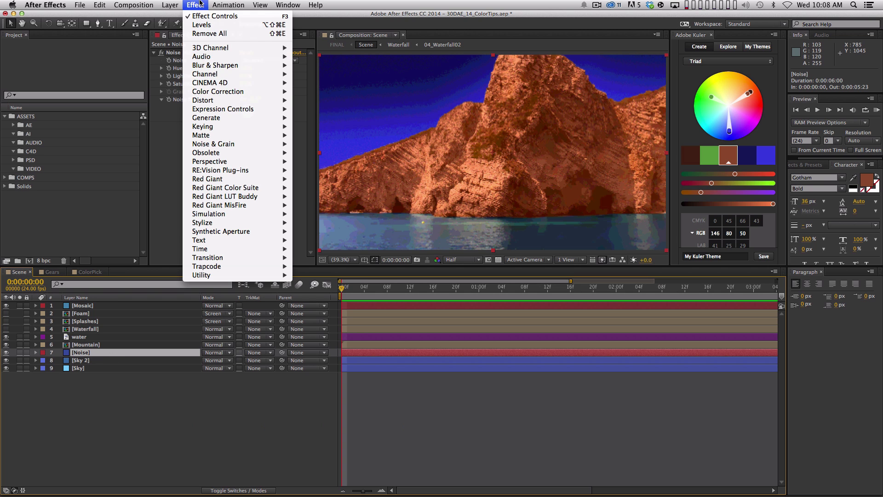
{"action": "mouse_move", "coordinate": [221, 92]}
{"action": "left_click", "coordinate": [332, 301]}
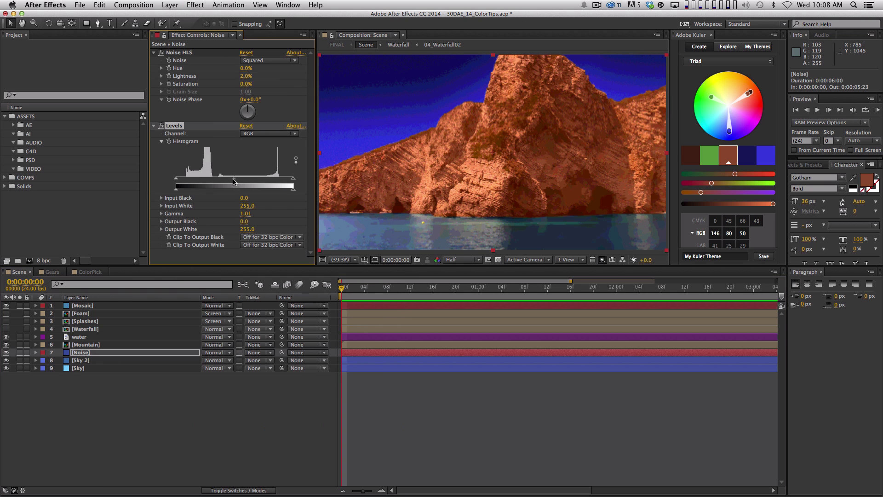
{"action": "left_click_drag", "start_coordinate": [233, 181], "coordinate": [191, 194]}
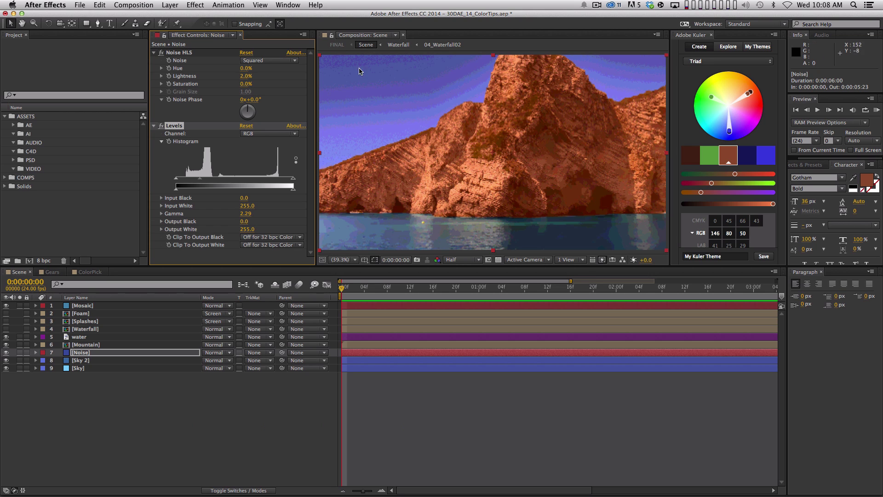
Compare the sky with the theme's navy and bright blue swatches and lower the Levels Gamma to 2.09.
{"action": "left_click", "coordinate": [766, 155]}
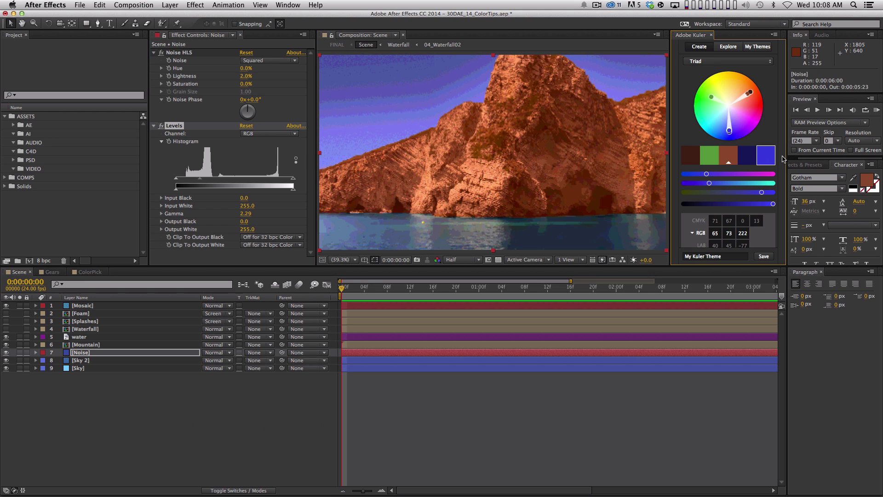
{"action": "left_click", "coordinate": [752, 159]}
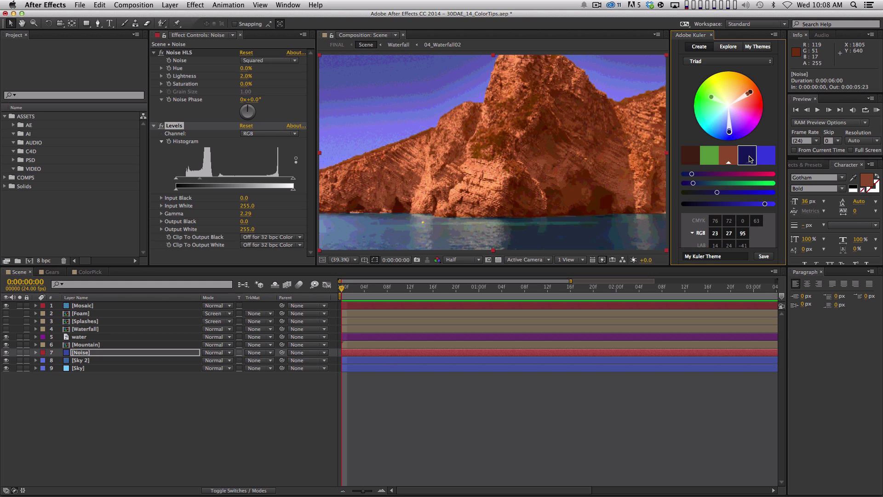
{"action": "left_click", "coordinate": [765, 155]}
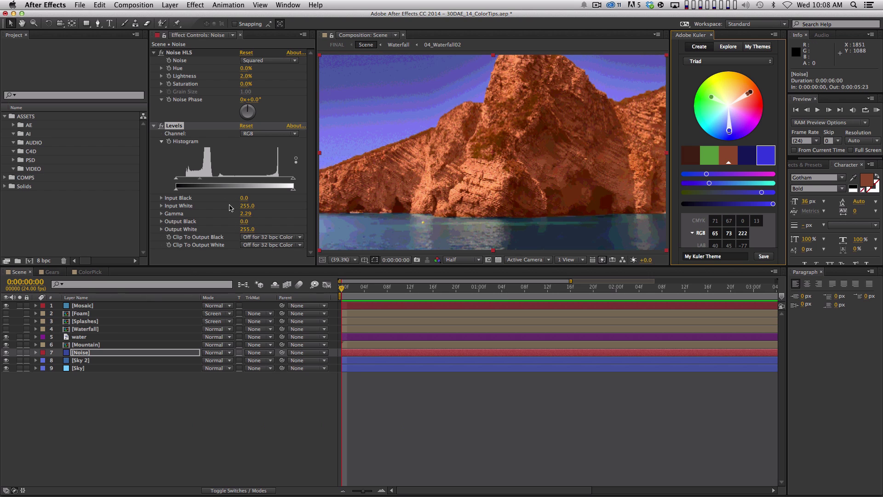
{"action": "left_click_drag", "start_coordinate": [200, 180], "coordinate": [204, 180]}
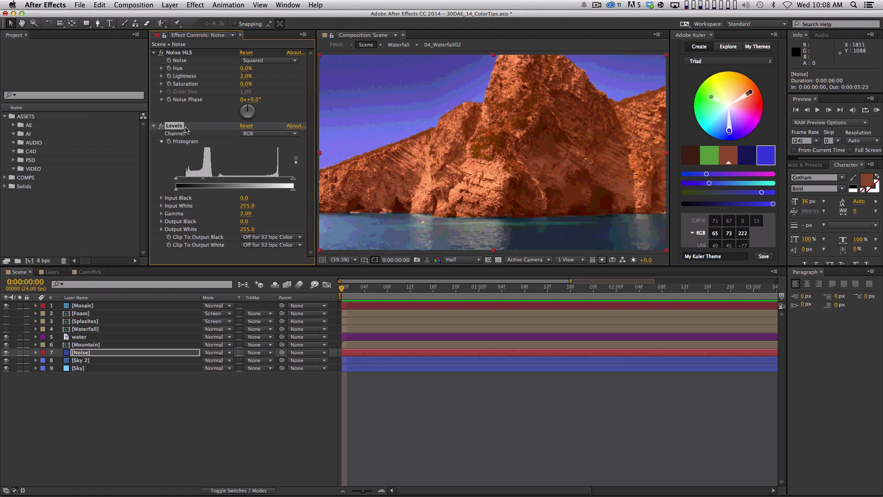
Set the Levels red channel's gamma to 0.81 and check the sky with the effect off and on.
{"action": "left_click", "coordinate": [255, 134]}
{"action": "left_click", "coordinate": [260, 148]}
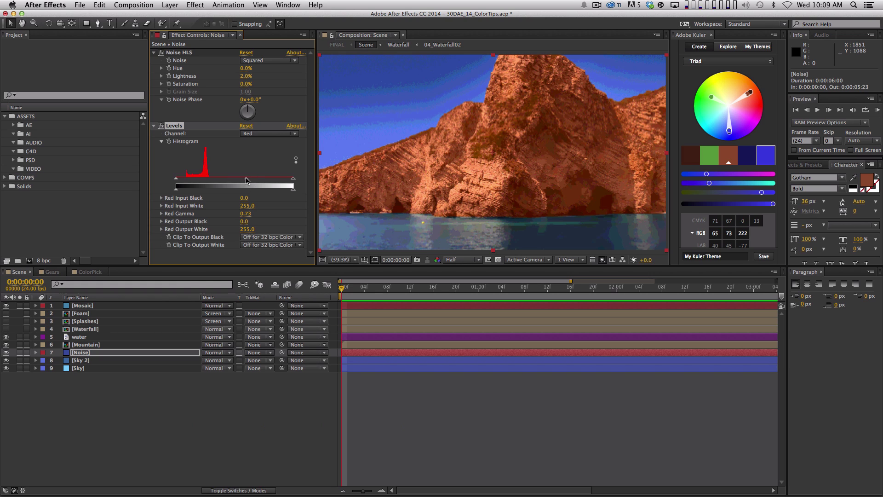
{"action": "mouse_move", "coordinate": [246, 181]}
{"action": "left_mouse_down"}
{"action": "mouse_move", "coordinate": [213, 182]}
{"action": "mouse_move", "coordinate": [244, 179]}
{"action": "left_mouse_up"}
{"action": "left_click", "coordinate": [161, 125]}
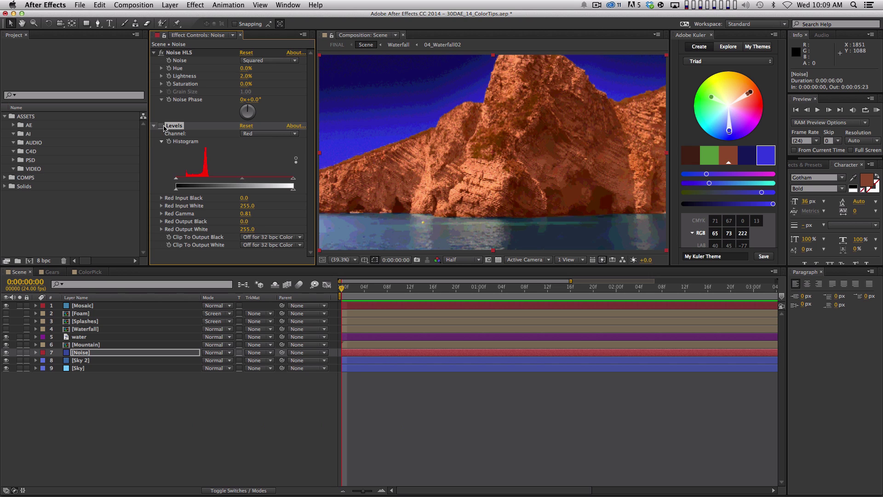
{"action": "left_click", "coordinate": [161, 125]}
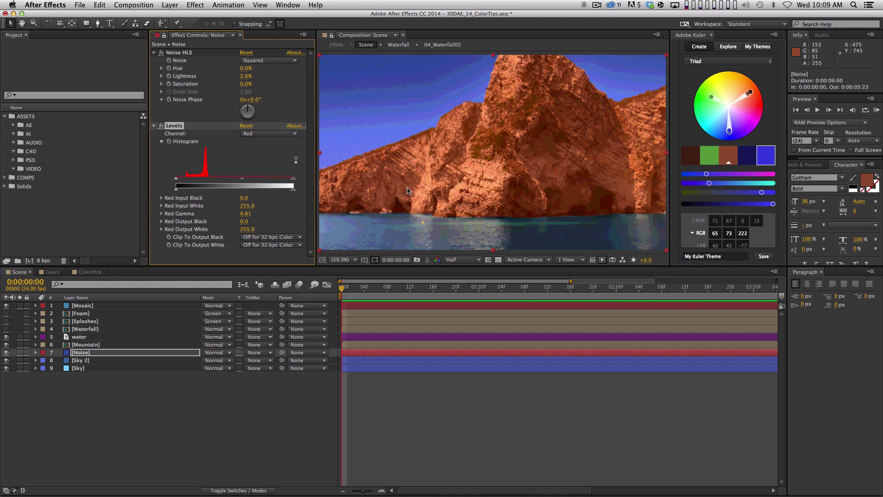
Switch to Chrome to study the sky in the Canvas Cycle waterfall artwork, and return to After Effects.
{"action": "key", "text": "super+Tab"}
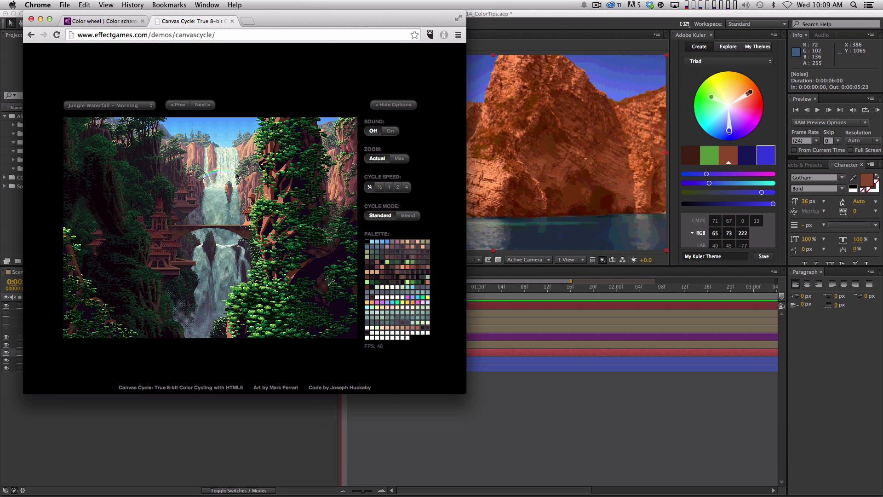
{"action": "left_click_drag", "start_coordinate": [329, 23], "coordinate": [539, 176]}
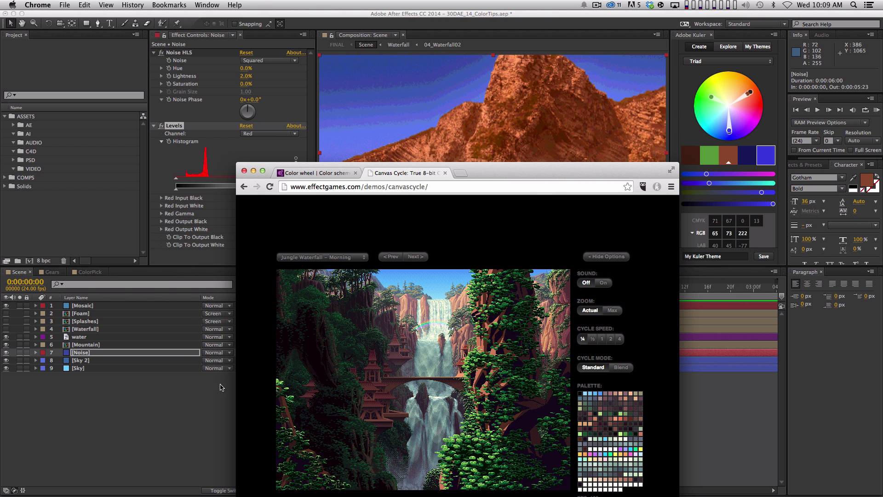
{"action": "left_click", "coordinate": [123, 373]}
Return Levels to the RGB channel and lower Input White to 128 to brighten the sky.
{"action": "left_click", "coordinate": [260, 134]}
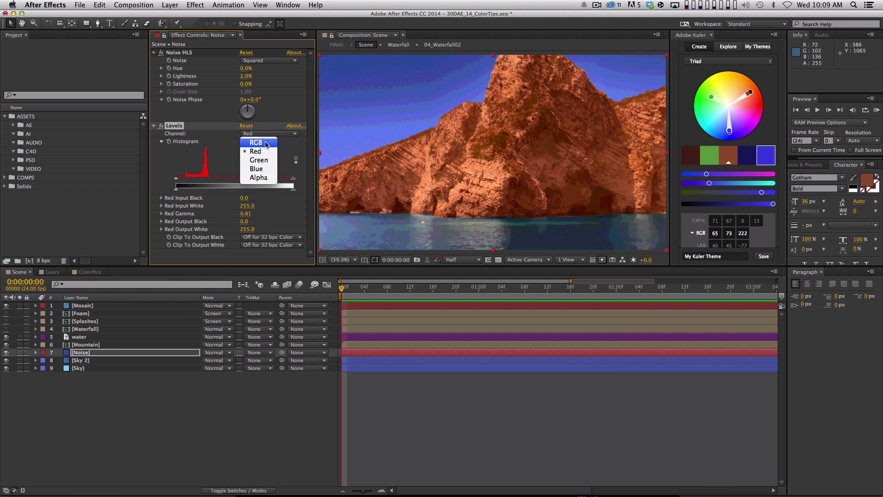
{"action": "left_click", "coordinate": [248, 142]}
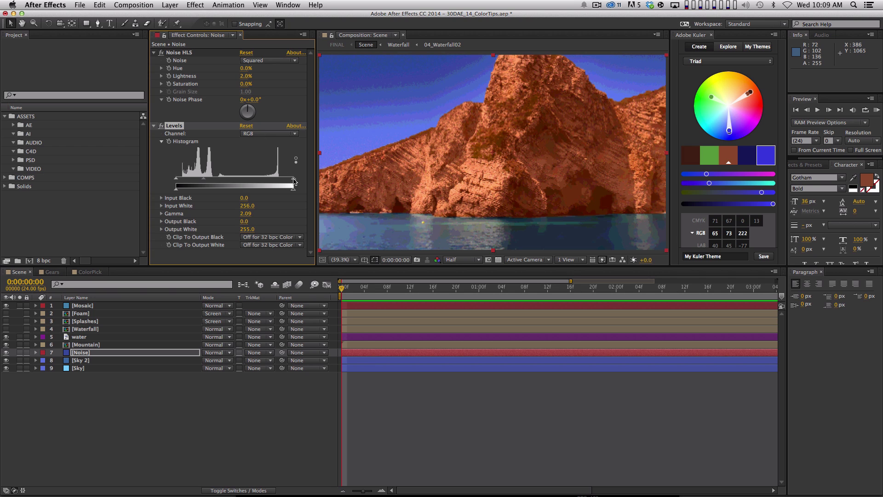
{"action": "left_click_drag", "start_coordinate": [293, 181], "coordinate": [234, 183]}
{"action": "left_click_drag", "start_coordinate": [229, 182], "coordinate": [234, 182]}
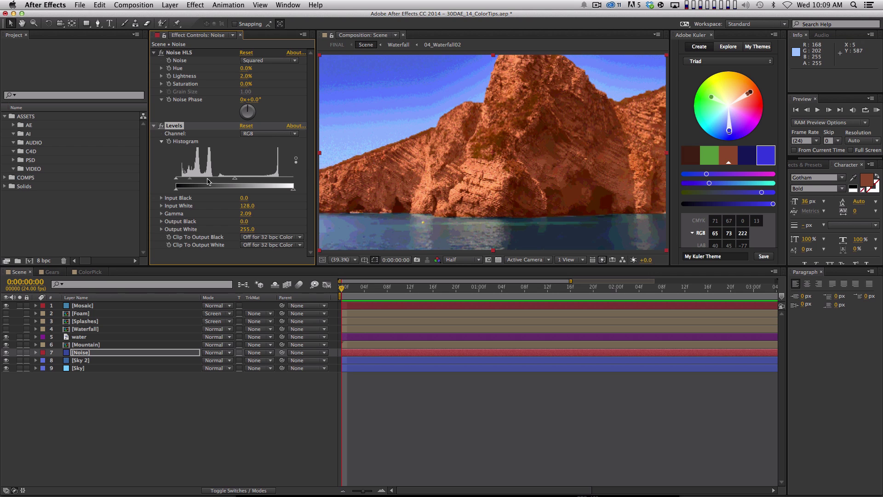
Lower the Levels red channel's gamma to 0.65 to reduce the red in the sky.
{"action": "left_click", "coordinate": [277, 134]}
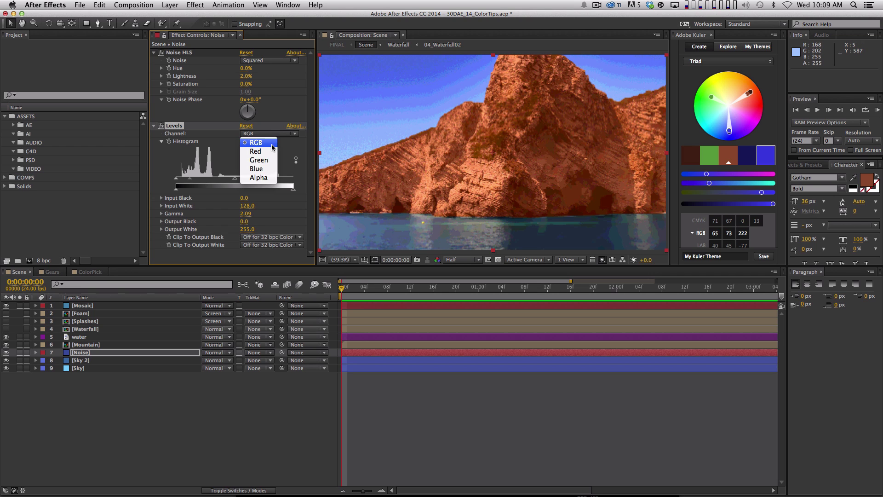
{"action": "left_click", "coordinate": [255, 148]}
{"action": "left_click_drag", "start_coordinate": [249, 180], "coordinate": [254, 180]}
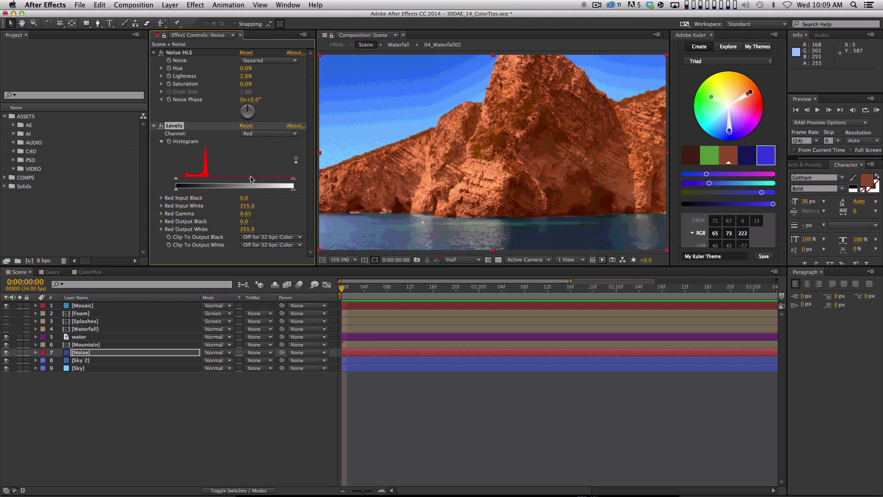
Compare the sky with Levels off and on, and inspect the composition in an enlarged viewer.
{"action": "left_click", "coordinate": [153, 125]}
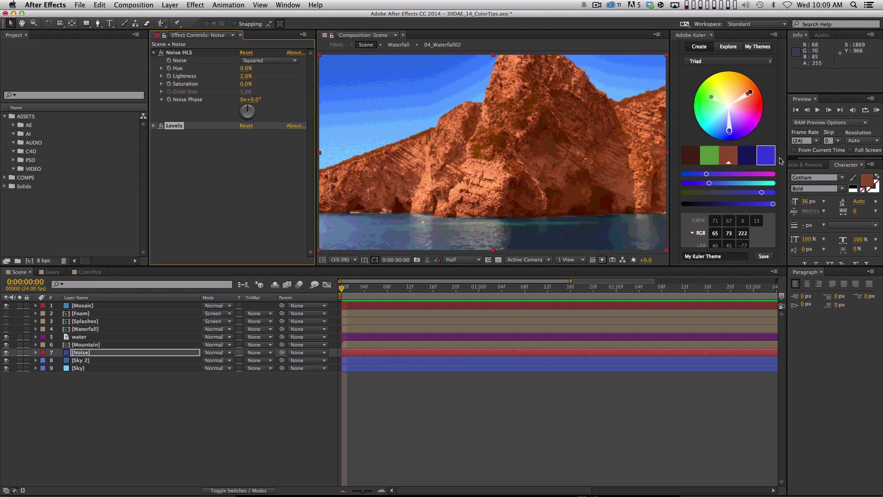
{"action": "left_click", "coordinate": [161, 125]}
{"action": "left_click", "coordinate": [161, 126]}
{"action": "left_click", "coordinate": [161, 126]}
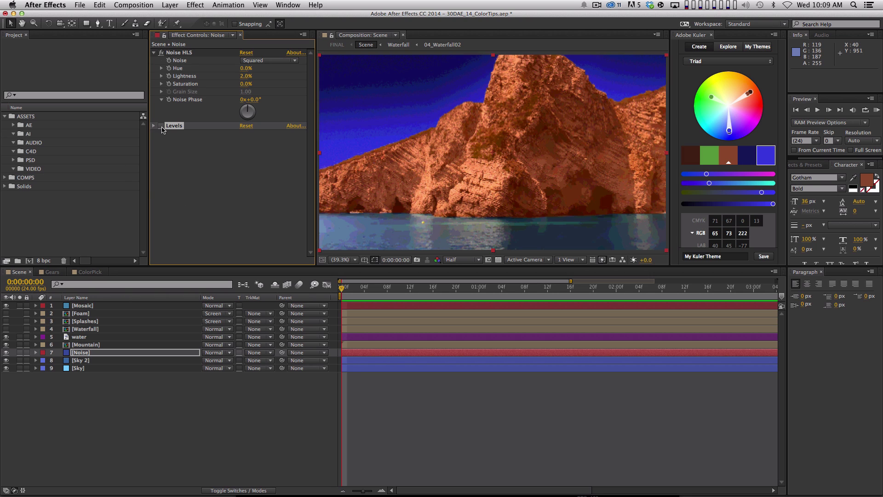
{"action": "left_click", "coordinate": [161, 125]}
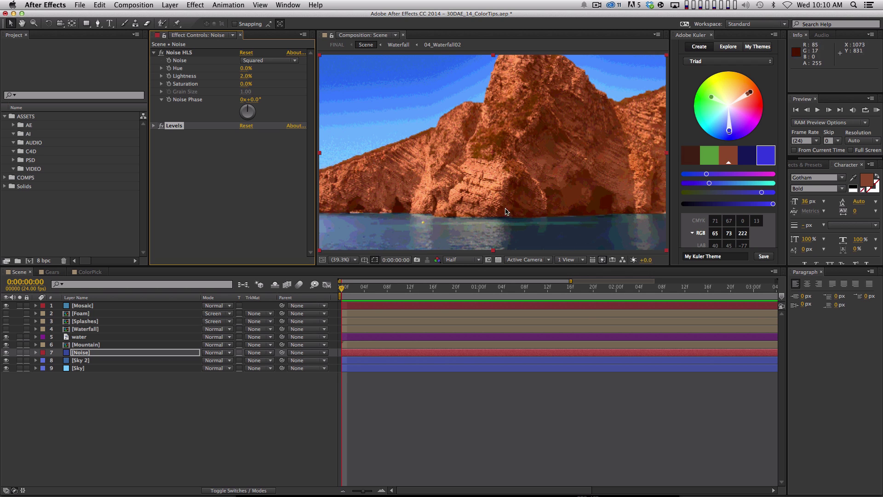
{"action": "key", "text": "grave"}
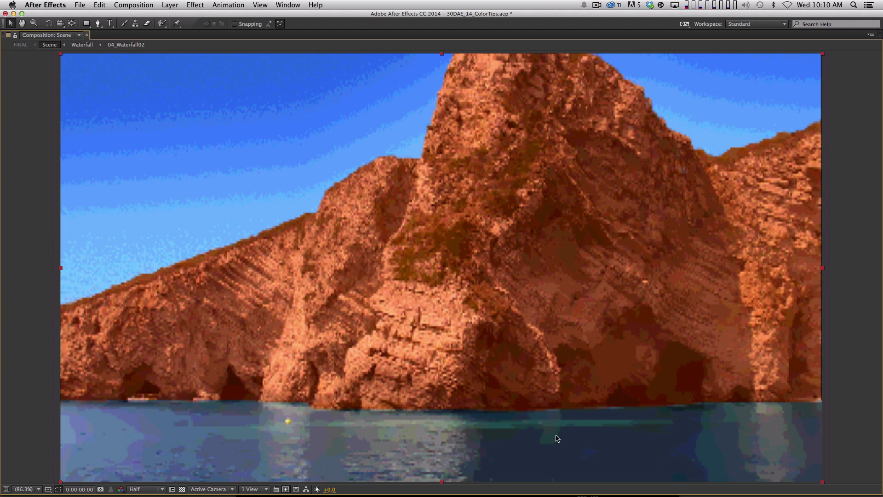
{"action": "key", "text": "grave"}
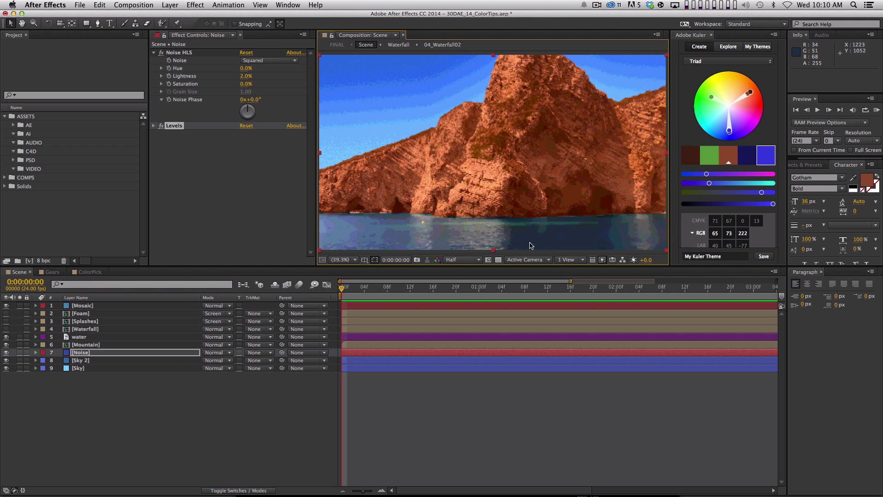
Copy the Tint effect from the Mountain layer and paste it onto the water layer.
{"action": "left_click_drag", "start_coordinate": [134, 337], "coordinate": [160, 357]}
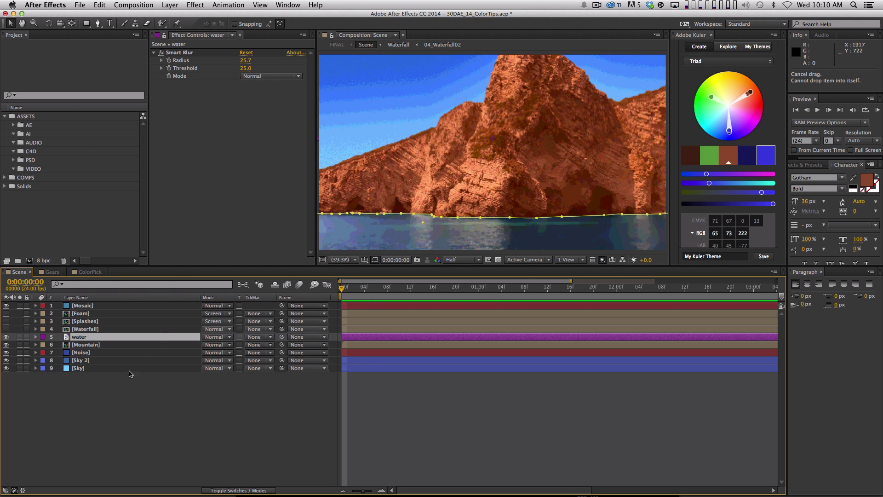
{"action": "left_click", "coordinate": [118, 345]}
{"action": "left_click", "coordinate": [172, 52]}
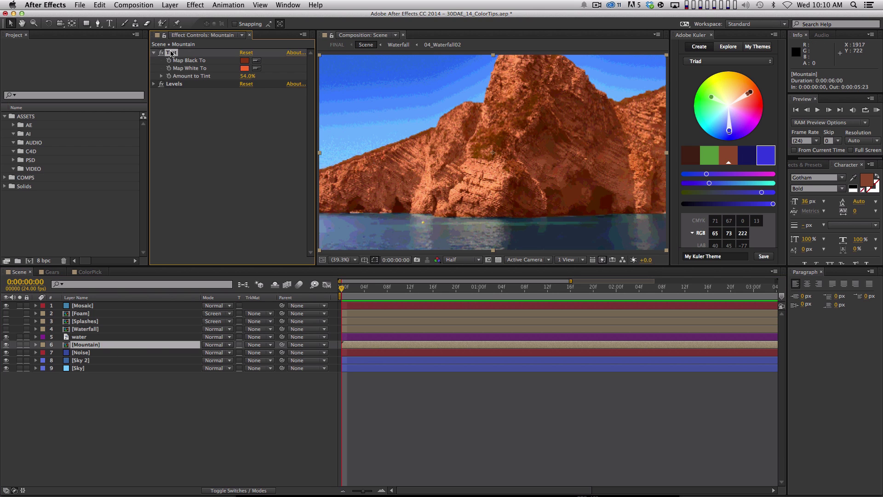
{"action": "key", "text": "super+c"}
{"action": "left_click", "coordinate": [92, 339]}
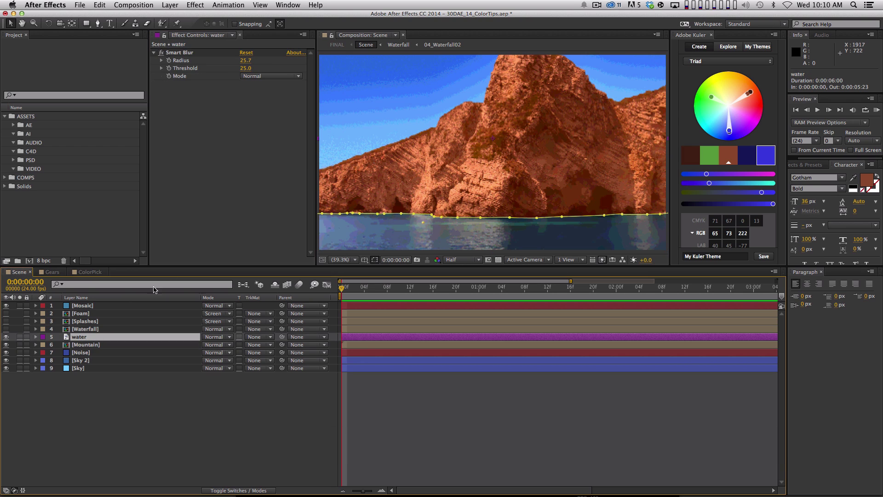
{"action": "left_click", "coordinate": [206, 178]}
{"action": "key", "text": "super+v"}
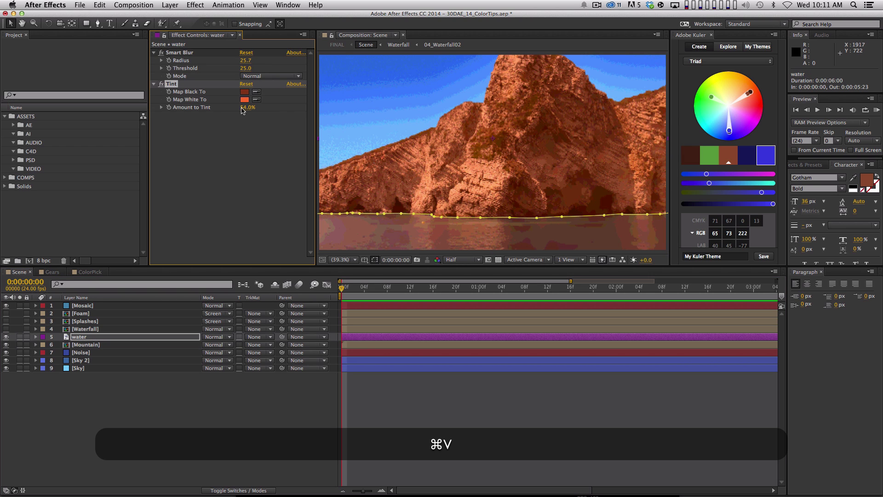
Sample the dark navy Kuler swatch for both Map Black To and Map White To in the water's Tint effect.
{"action": "left_click", "coordinate": [256, 94]}
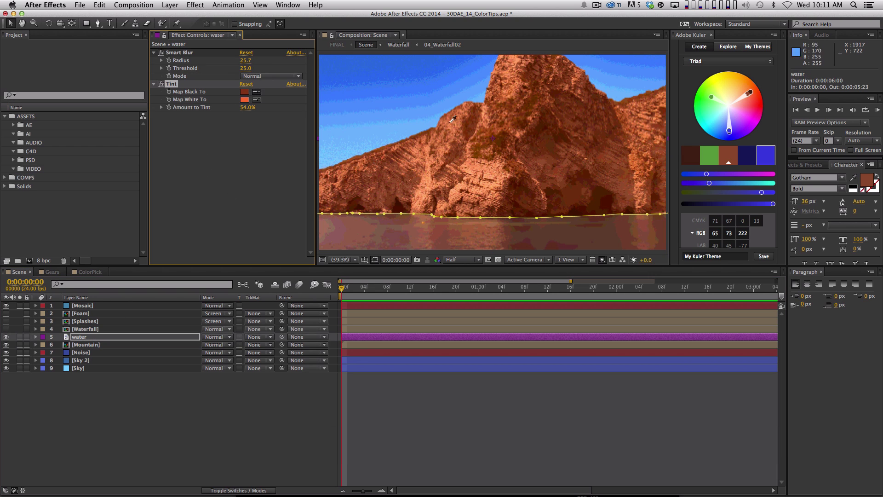
{"action": "left_click", "coordinate": [746, 152]}
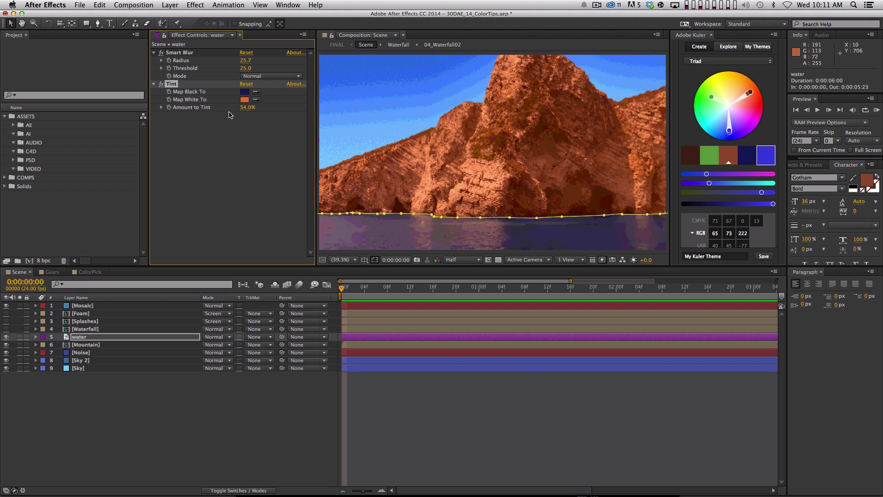
{"action": "left_click", "coordinate": [256, 99]}
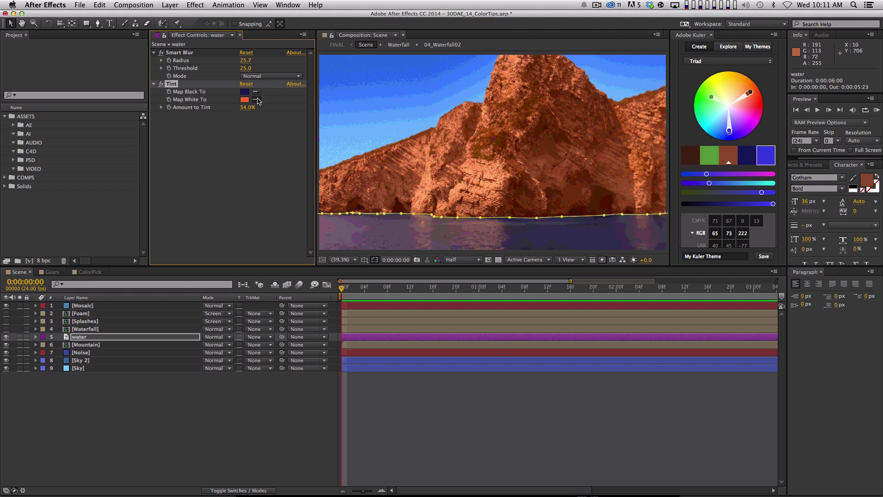
{"action": "left_click", "coordinate": [746, 154]}
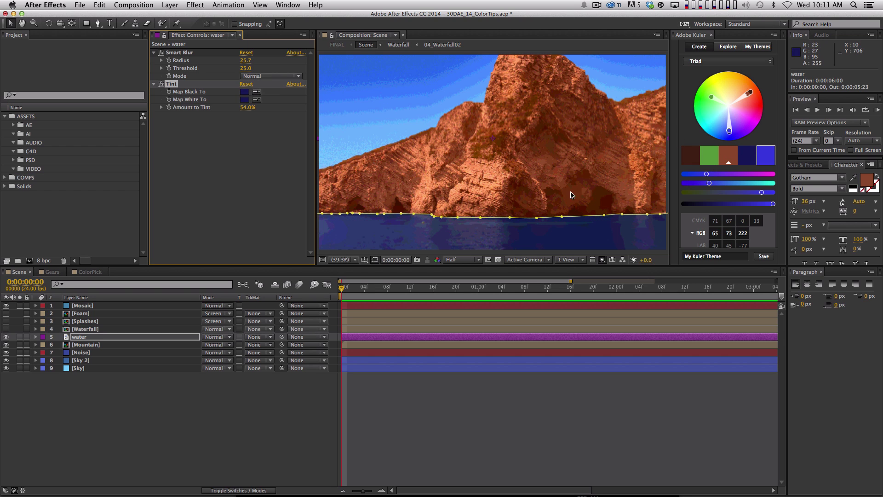
Darken the water Tint's Map Black To colour to 0F113D and slightly raise the brightness of its Map White To colour.
{"action": "left_click", "coordinate": [244, 93]}
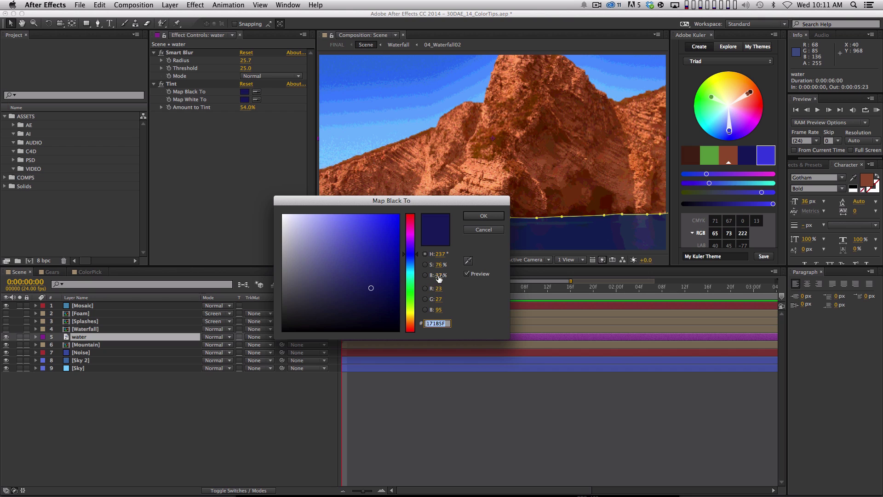
{"action": "left_click_drag", "start_coordinate": [440, 275], "coordinate": [432, 277]}
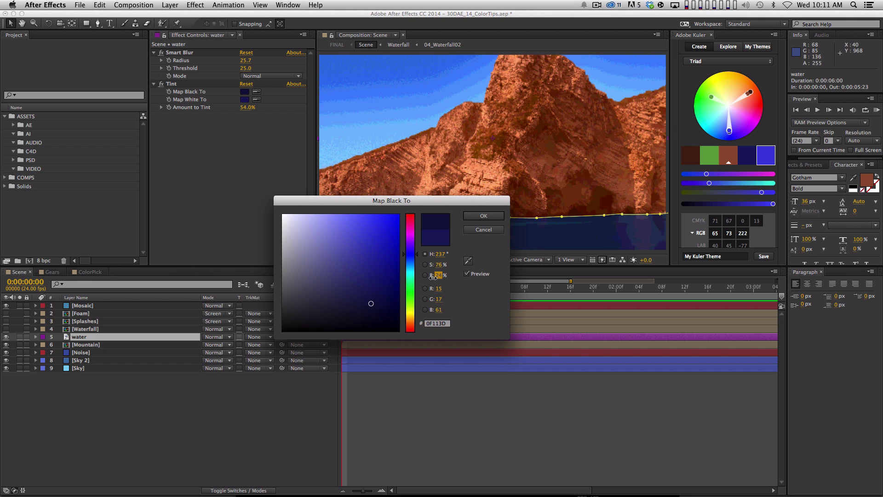
{"action": "left_click", "coordinate": [483, 216]}
{"action": "left_click", "coordinate": [244, 99]}
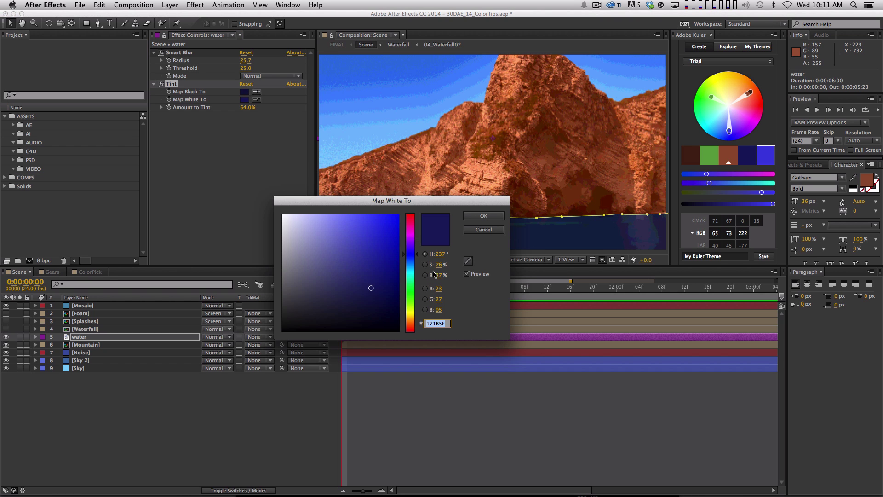
{"action": "left_click_drag", "start_coordinate": [434, 275], "coordinate": [445, 275]}
{"action": "key", "text": "Return"}
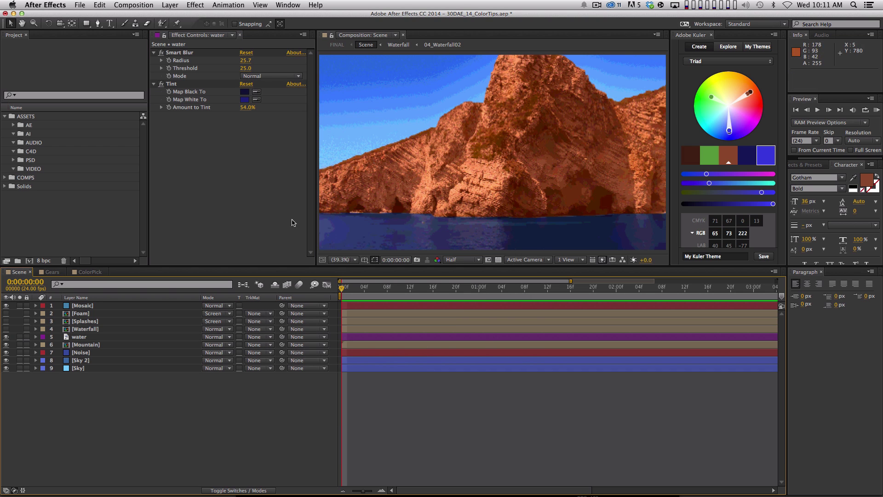
{"action": "left_click", "coordinate": [195, 4]}
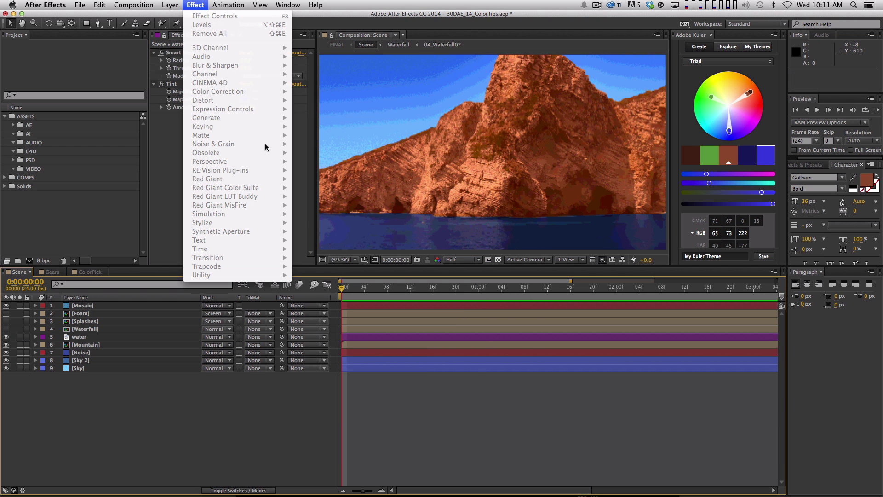
{"action": "left_click", "coordinate": [170, 348]}
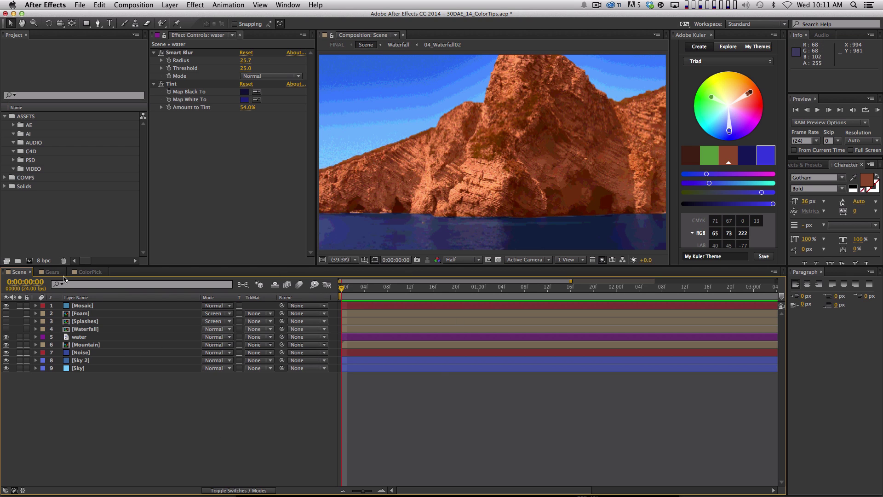
Copy the Adjustment layer with its Black & White effect from the ColorPick composition and paste it into Scene.
{"action": "left_click", "coordinate": [90, 272]}
{"action": "left_click", "coordinate": [98, 305]}
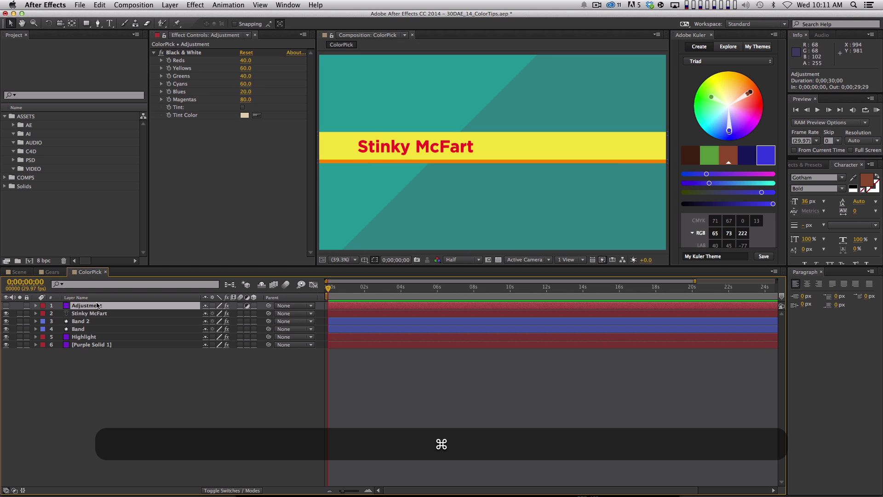
{"action": "key", "text": "super+c"}
{"action": "left_click", "coordinate": [19, 271]}
{"action": "key", "text": "super+v"}
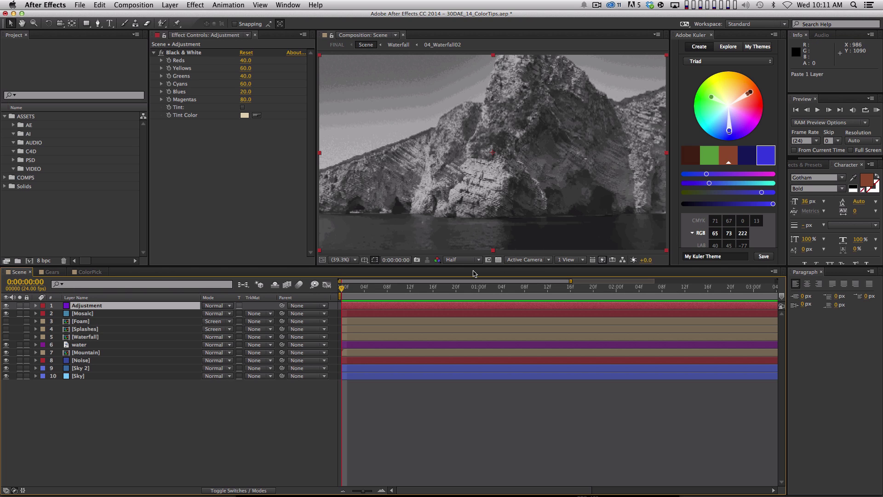
Check the scene's tonal values in black and white in an enlarged viewer, then hide the Adjustment layer.
{"action": "left_click", "coordinate": [6, 305]}
{"action": "left_click", "coordinate": [6, 306]}
{"action": "key", "text": "grave"}
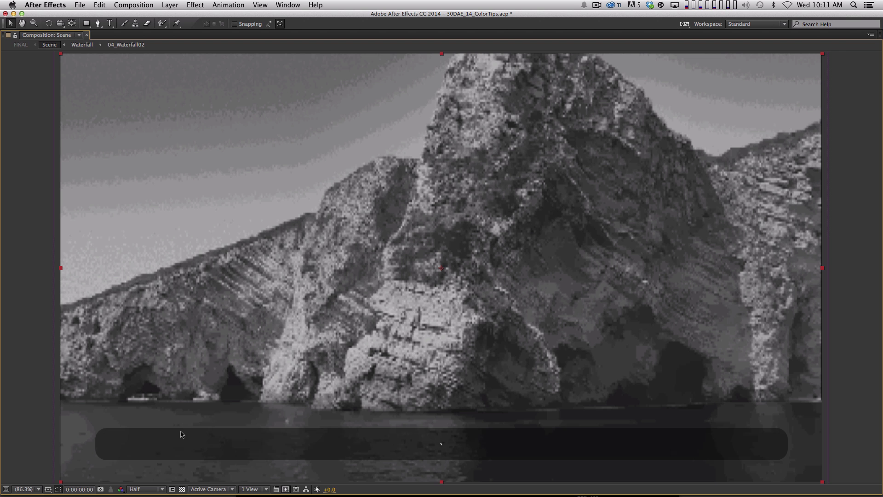
{"action": "key", "text": "grave"}
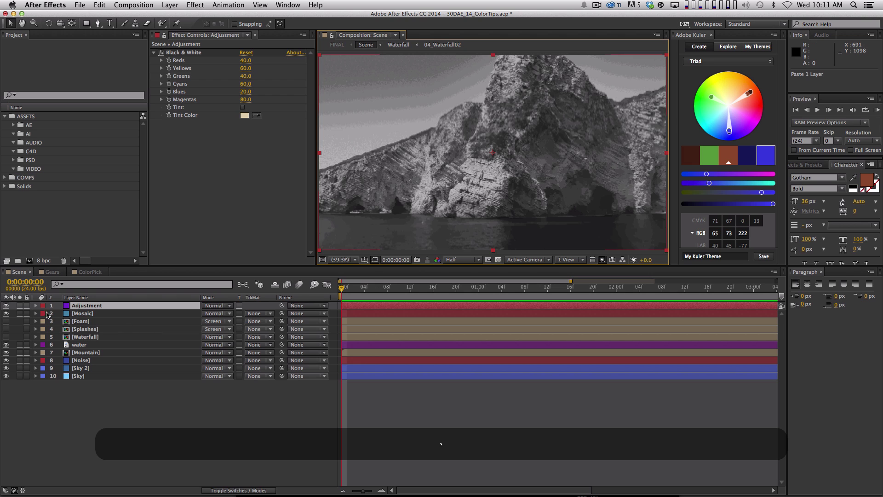
{"action": "left_click", "coordinate": [6, 306]}
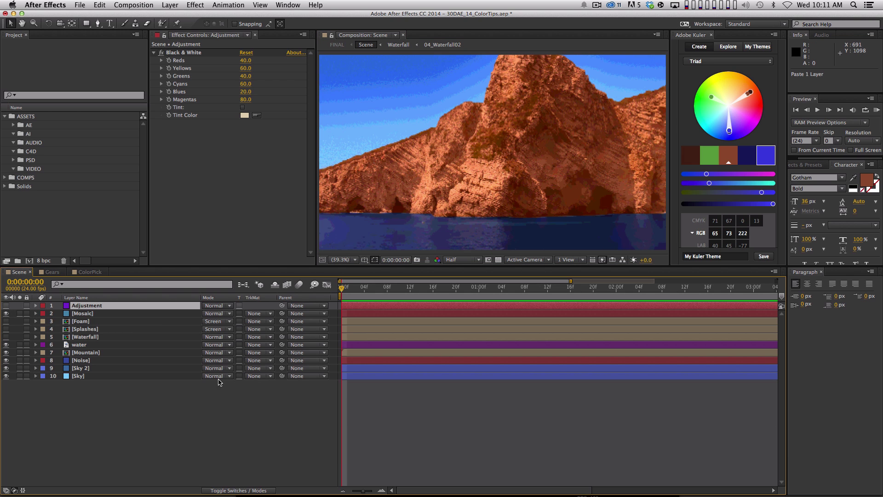
Add a Levels effect to the Adjustment layer, then cut it and paste it onto the water layer.
{"action": "left_click", "coordinate": [194, 5]}
{"action": "mouse_move", "coordinate": [219, 91]}
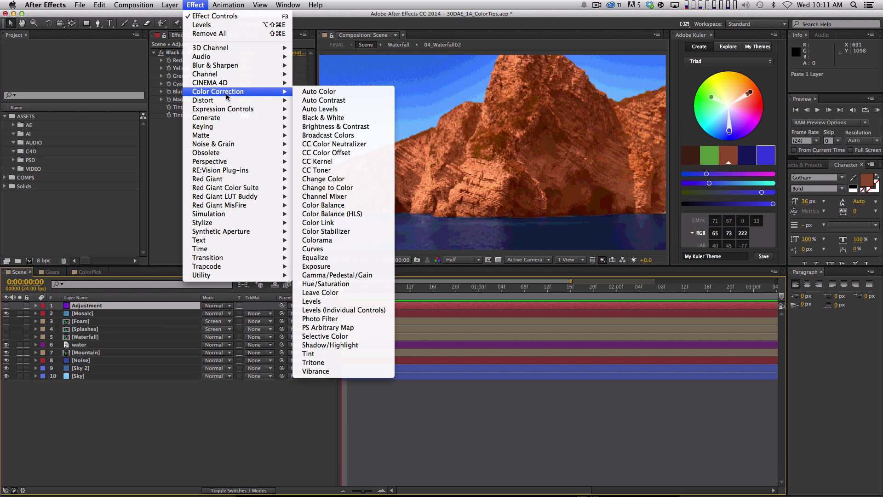
{"action": "left_click", "coordinate": [354, 309]}
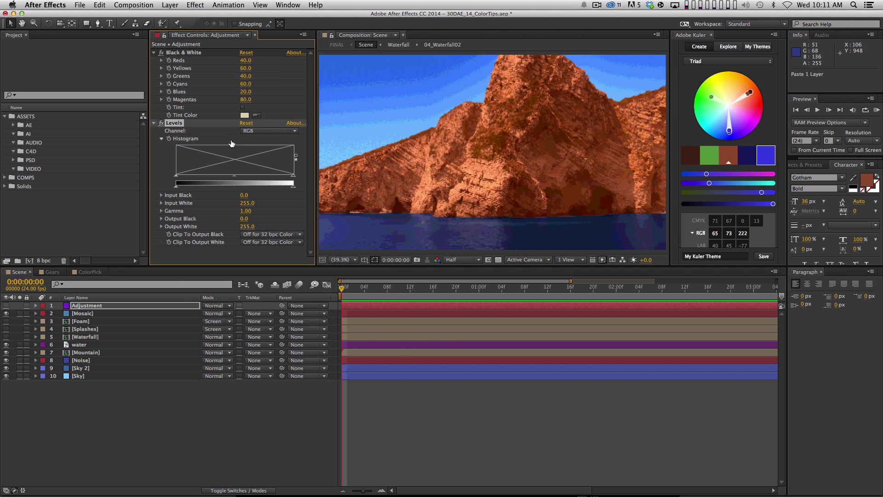
{"action": "left_click", "coordinate": [171, 118]}
{"action": "key", "text": "super+x"}
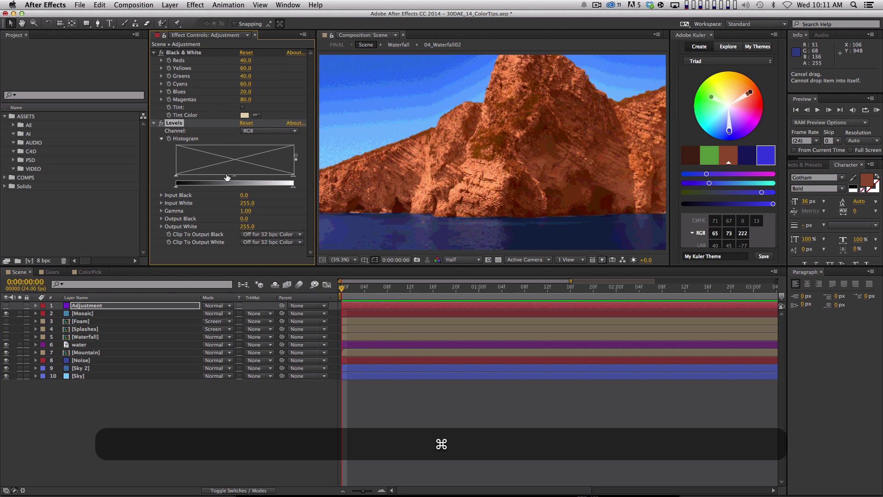
{"action": "left_click", "coordinate": [104, 337]}
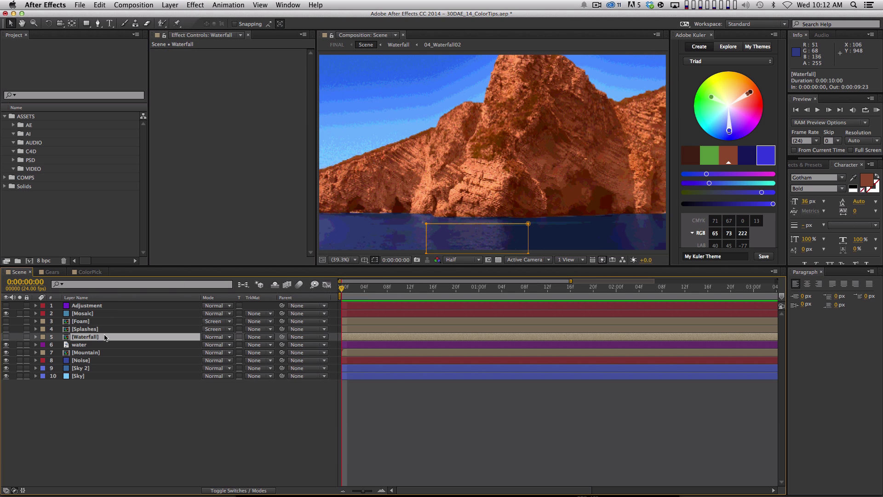
{"action": "left_click", "coordinate": [104, 344]}
{"action": "key", "text": "super+v"}
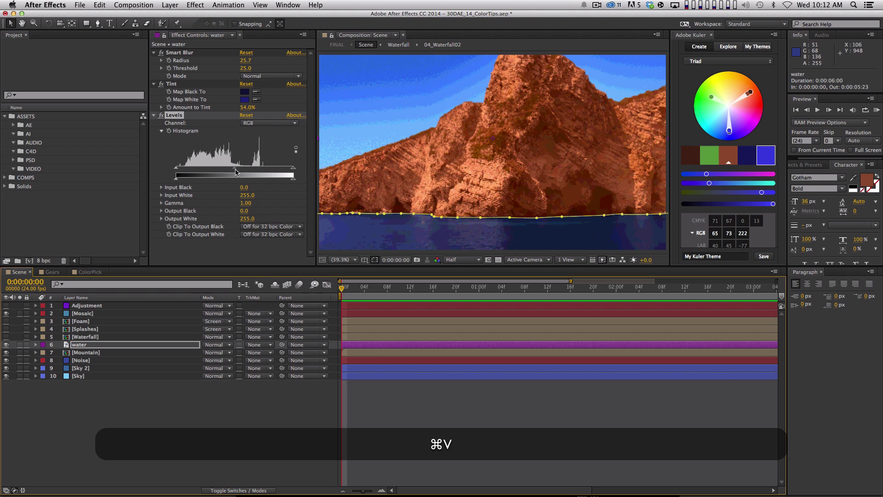
Set the water's Levels gamma to 0.81 for RGB and 1.29 for the red channel.
{"action": "mouse_move", "coordinate": [235, 170]}
{"action": "left_mouse_down"}
{"action": "mouse_move", "coordinate": [228, 169]}
{"action": "mouse_move", "coordinate": [242, 171]}
{"action": "left_mouse_up"}
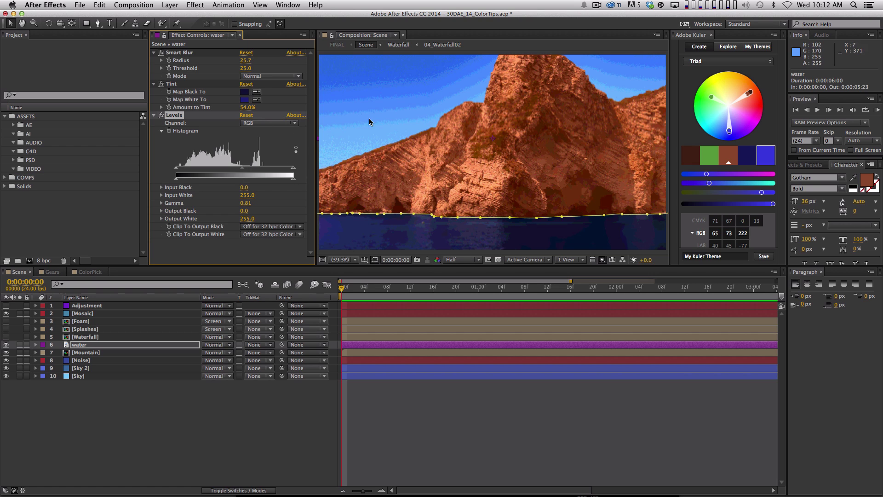
{"action": "left_click", "coordinate": [265, 123]}
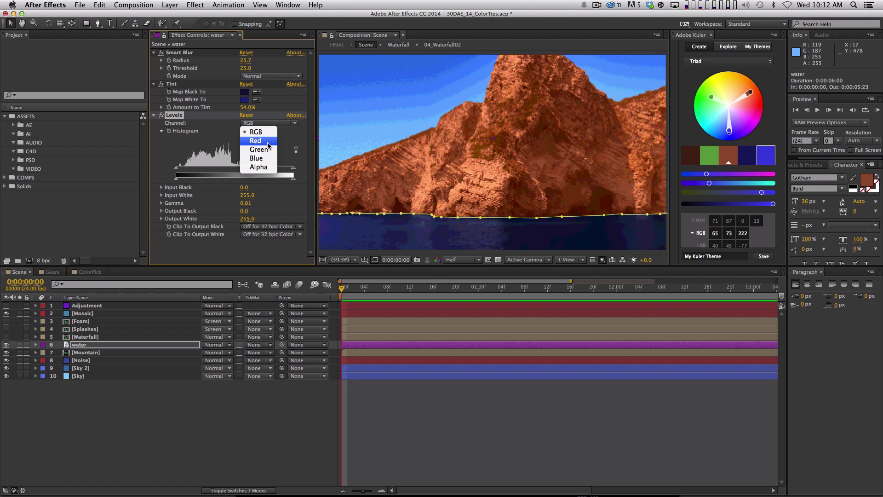
{"action": "left_click", "coordinate": [257, 131]}
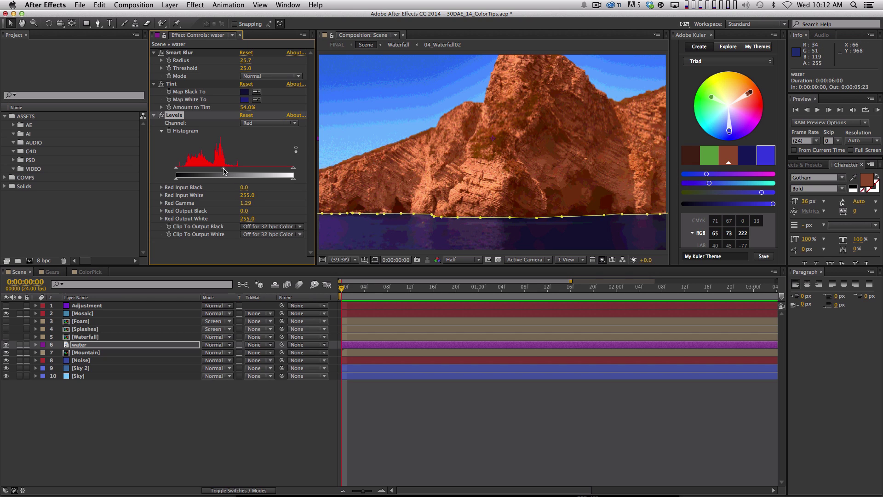
{"action": "left_click", "coordinate": [154, 116]}
Add a Hue/Saturation effect to the water layer and lower its Master Saturation to -42.
{"action": "left_click", "coordinate": [196, 4]}
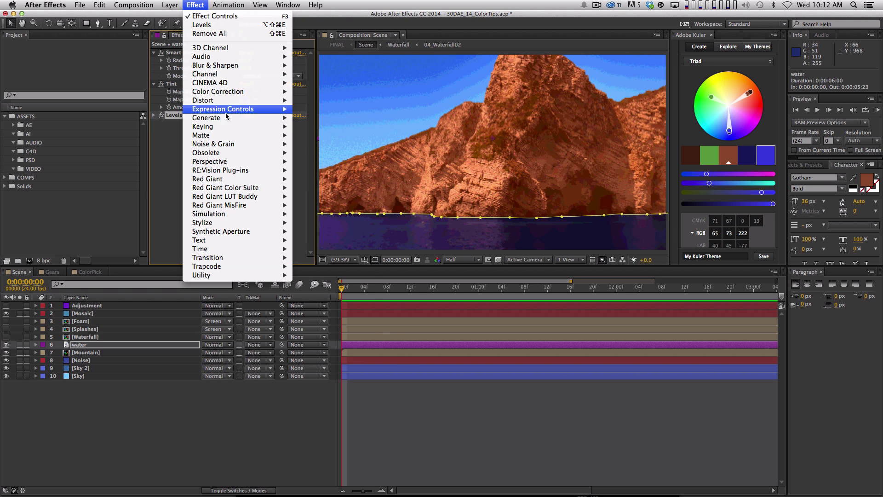
{"action": "mouse_move", "coordinate": [221, 91]}
{"action": "left_click", "coordinate": [341, 284]}
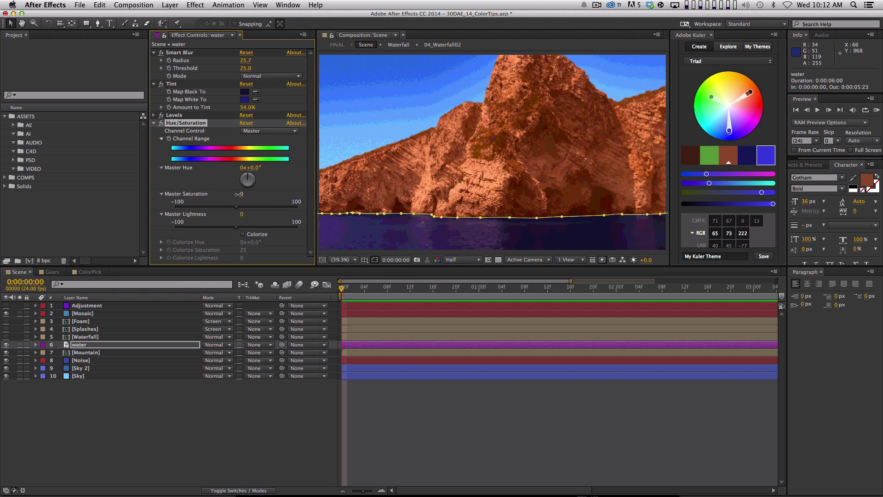
{"action": "left_click_drag", "start_coordinate": [243, 197], "coordinate": [224, 198]}
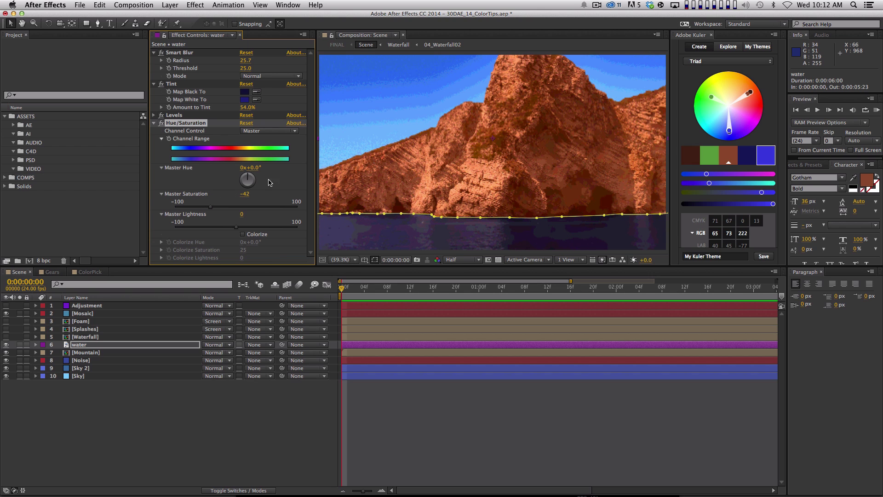
{"action": "left_click", "coordinate": [444, 458]}
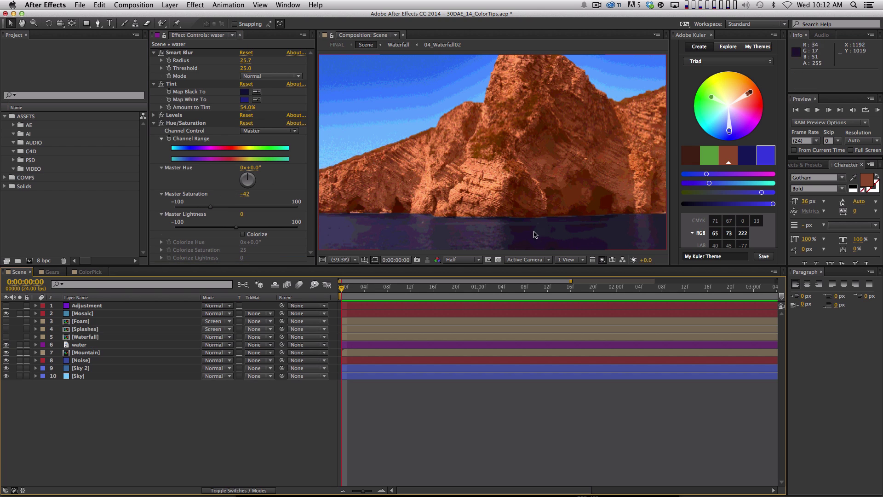
With the Adjustment layer temporarily shown, set the water's RGB Levels gamma to 0.78 and Input Black to 10.
{"action": "left_click", "coordinate": [6, 306]}
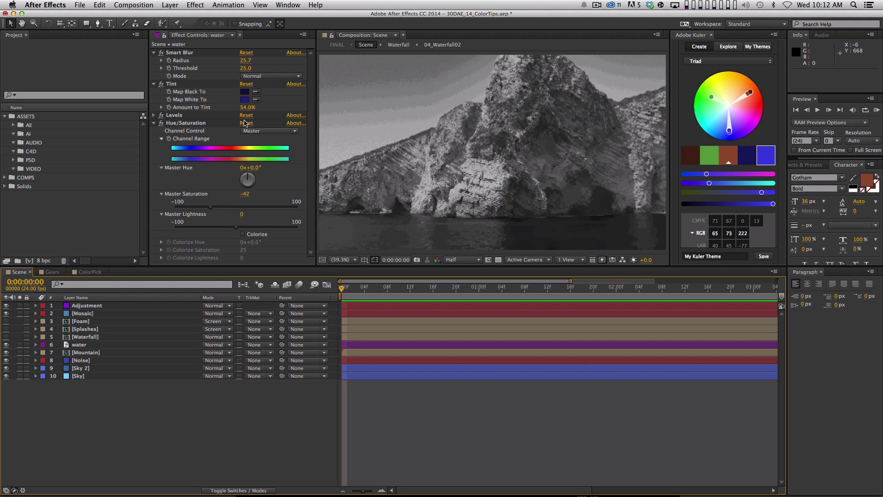
{"action": "left_click", "coordinate": [154, 115]}
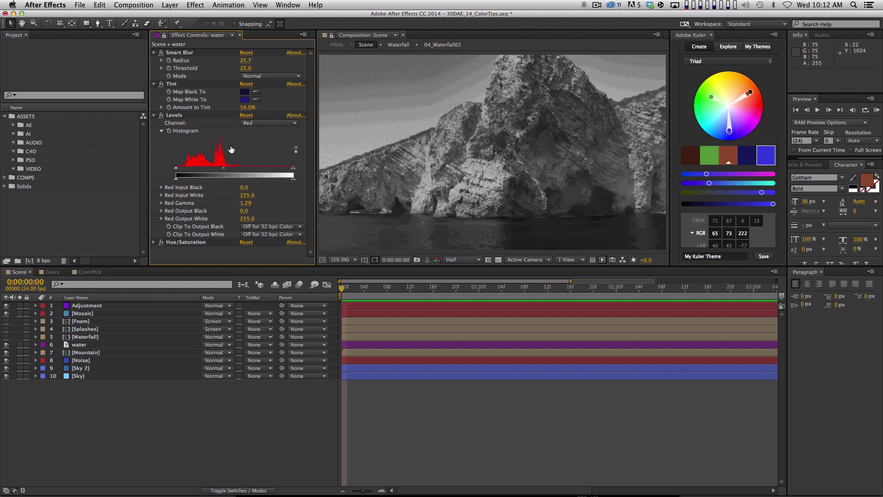
{"action": "left_click", "coordinate": [261, 123]}
{"action": "left_click", "coordinate": [250, 126]}
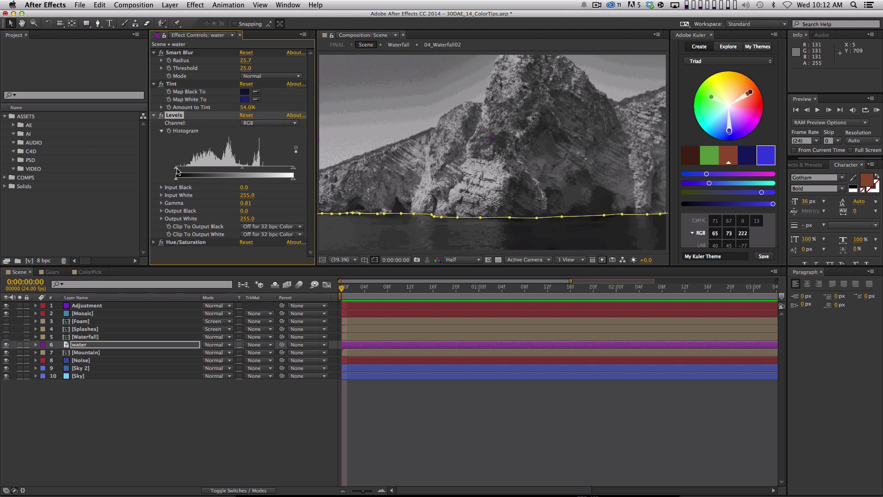
{"action": "left_click_drag", "start_coordinate": [241, 168], "coordinate": [244, 168]}
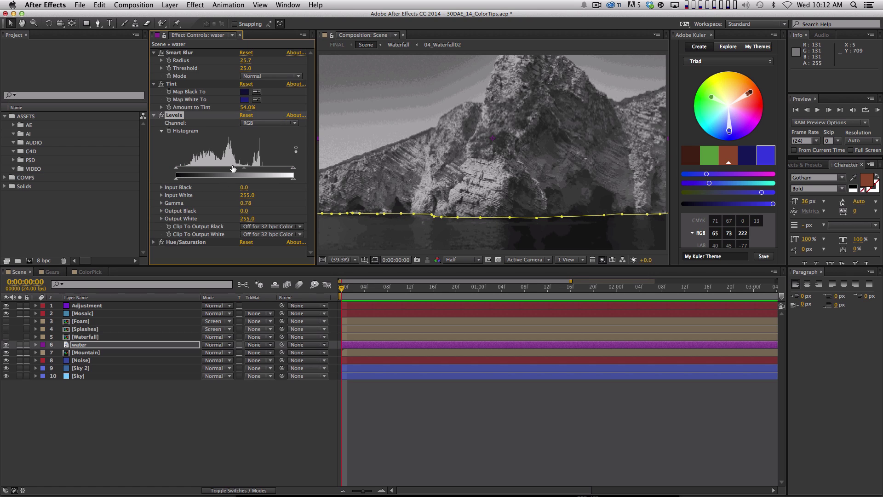
{"action": "left_click_drag", "start_coordinate": [176, 170], "coordinate": [179, 169]}
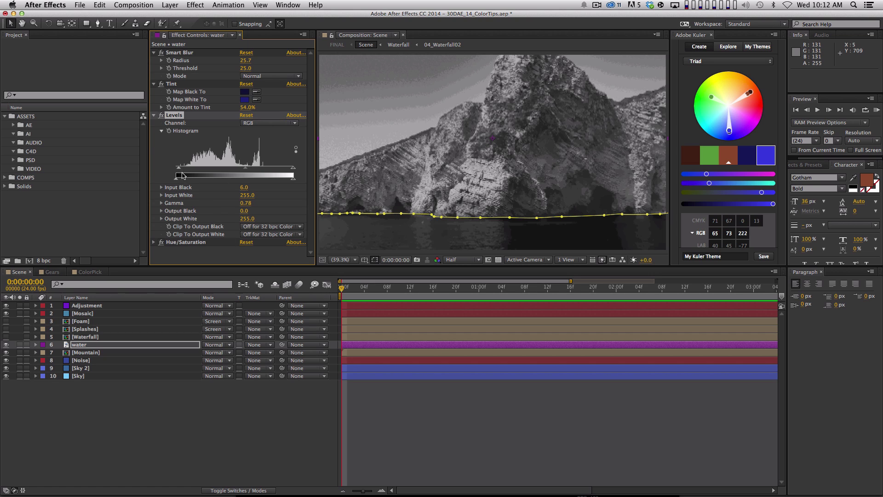
{"action": "left_click_drag", "start_coordinate": [178, 170], "coordinate": [179, 170]}
{"action": "left_click", "coordinate": [6, 305]}
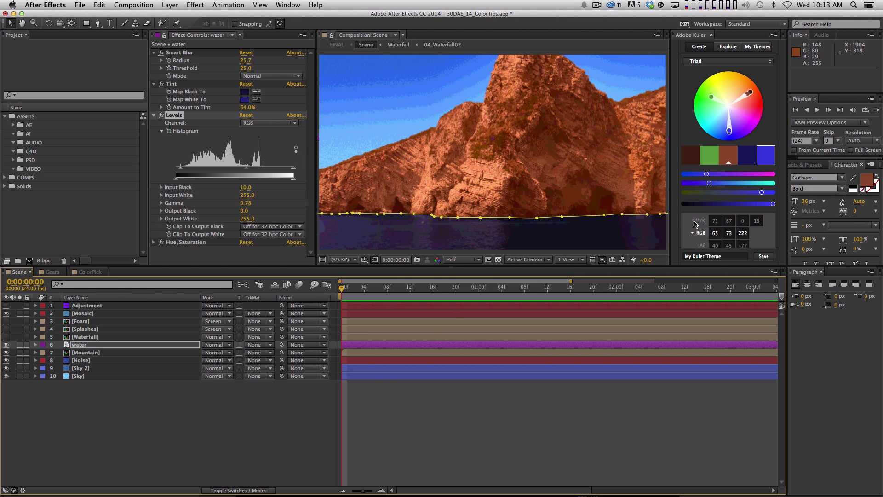
Hide the mask outline in the composition view and set the water's red-channel Levels gamma to 0.97.
{"action": "left_click", "coordinate": [376, 260]}
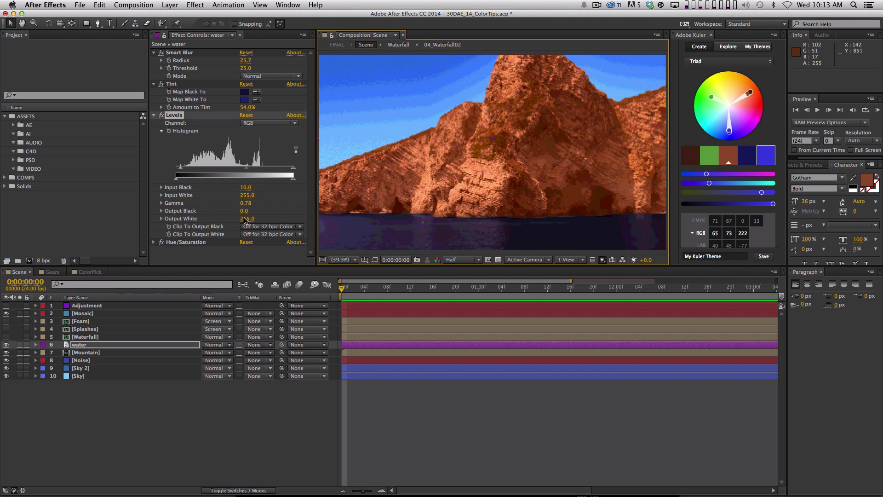
{"action": "left_click", "coordinate": [258, 123]}
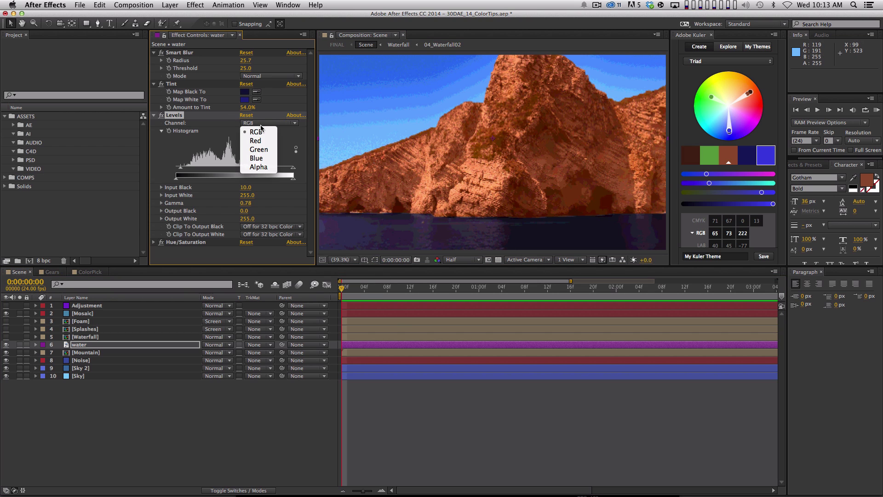
{"action": "left_click", "coordinate": [250, 132]}
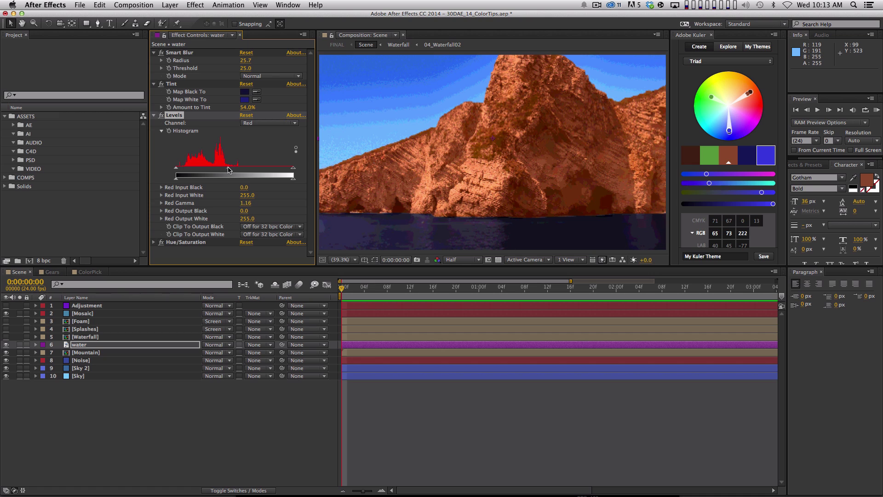
{"action": "left_click_drag", "start_coordinate": [231, 169], "coordinate": [234, 169]}
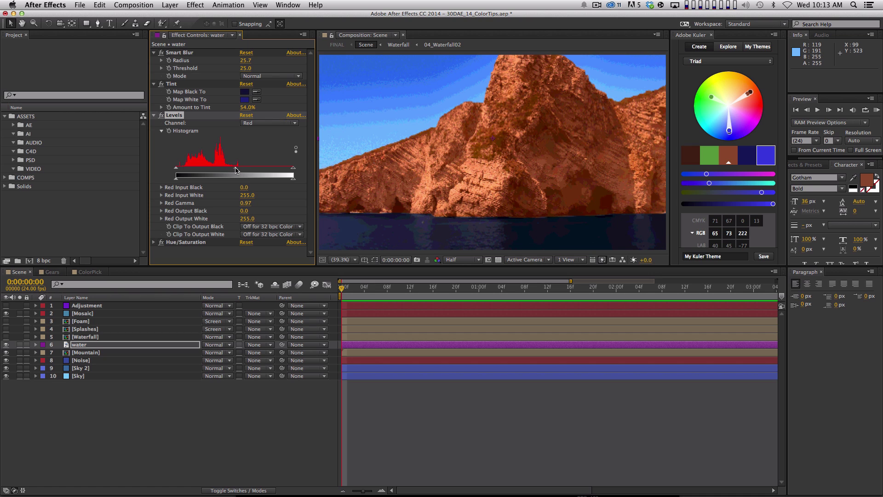
{"action": "key", "text": "grave"}
{"action": "key", "text": "grave"}
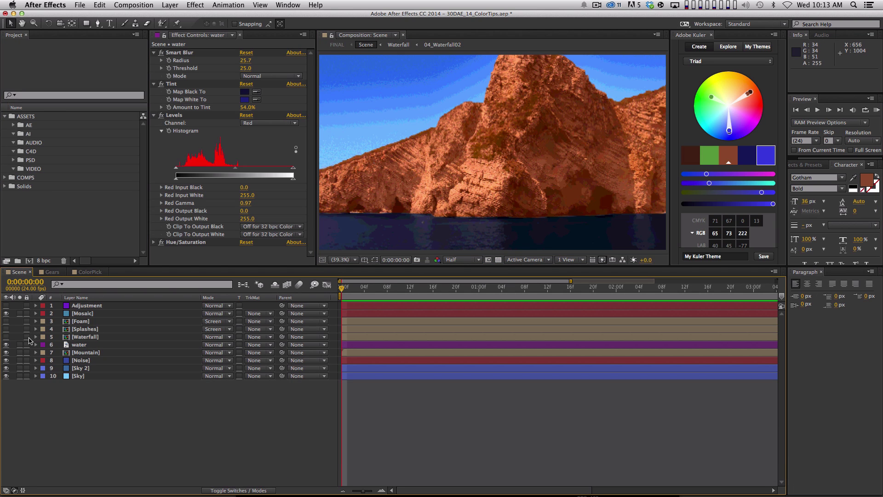
Show the Waterfall layer and turn on the Adjustment layer to view the scene in black and white.
{"action": "left_click", "coordinate": [6, 337]}
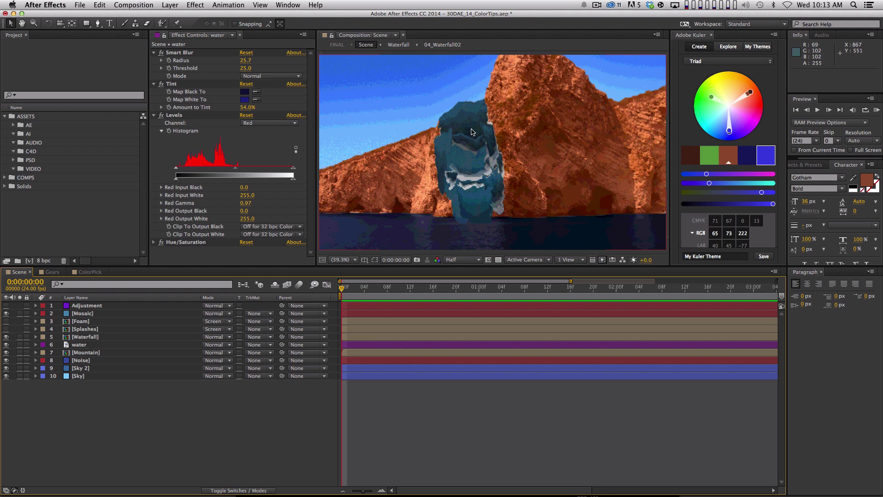
{"action": "left_click", "coordinate": [470, 235]}
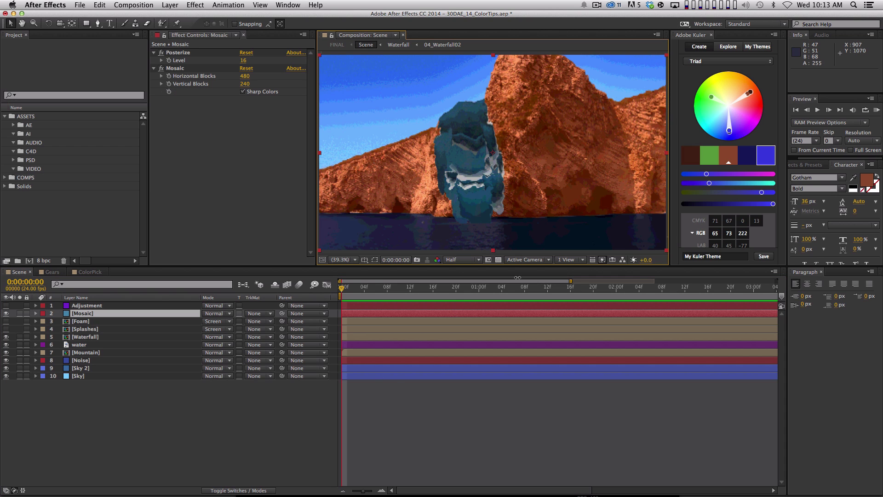
{"action": "left_click", "coordinate": [6, 305]}
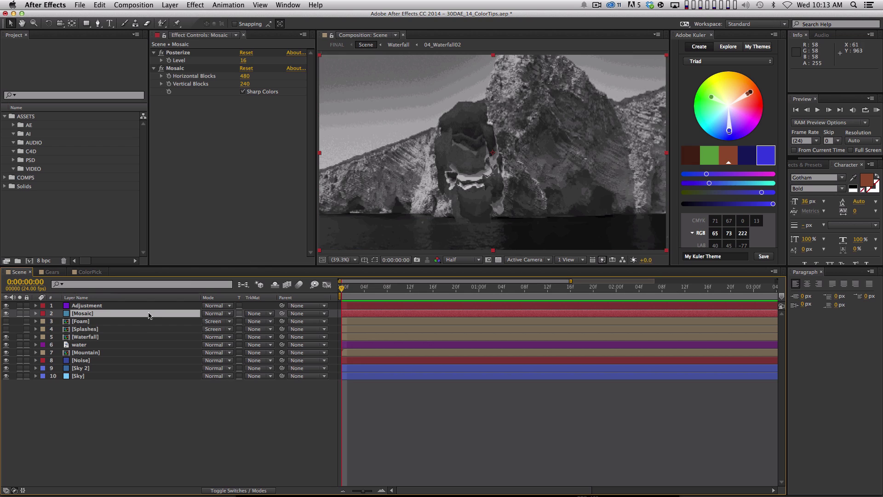
{"action": "left_click", "coordinate": [109, 307]}
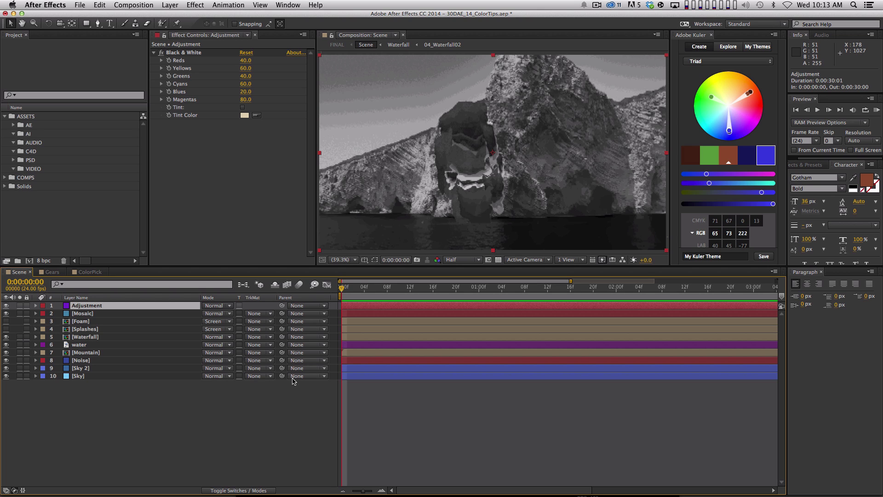
Add a Levels effect to the Waterfall layer and set its Input White to 166 and gamma to 1.23.
{"action": "left_click", "coordinate": [111, 338]}
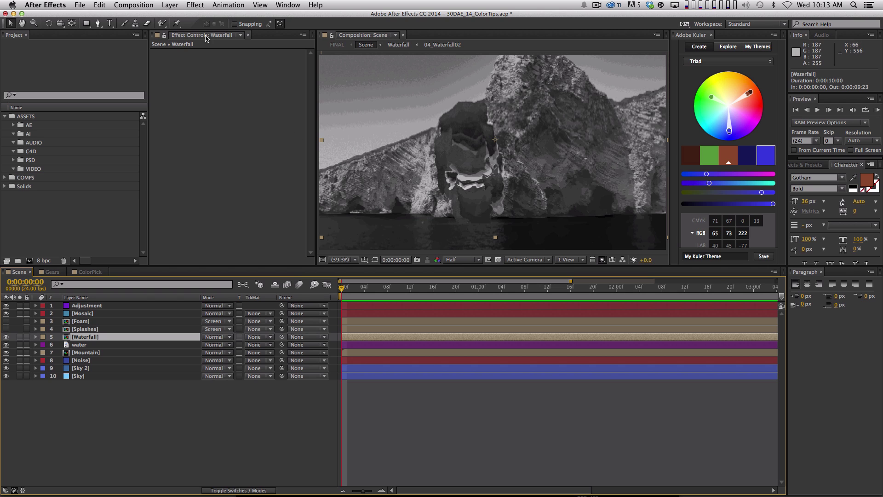
{"action": "left_click", "coordinate": [195, 4]}
{"action": "mouse_move", "coordinate": [226, 92]}
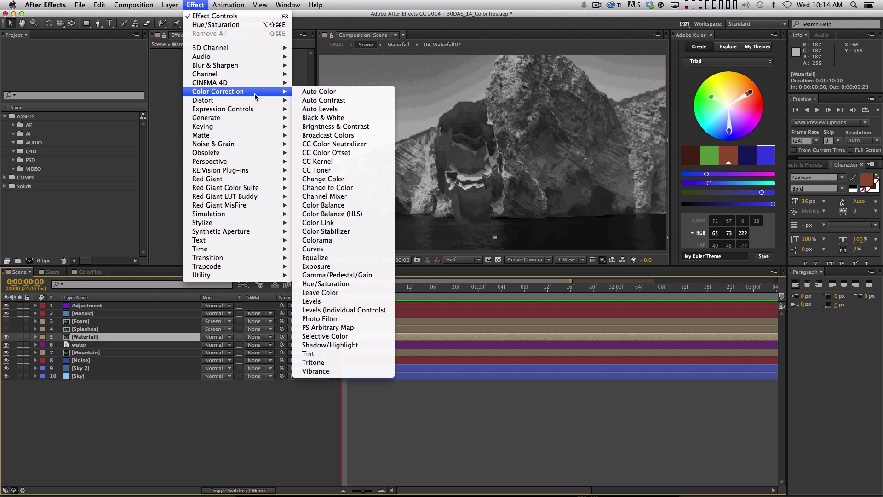
{"action": "left_click", "coordinate": [312, 301]}
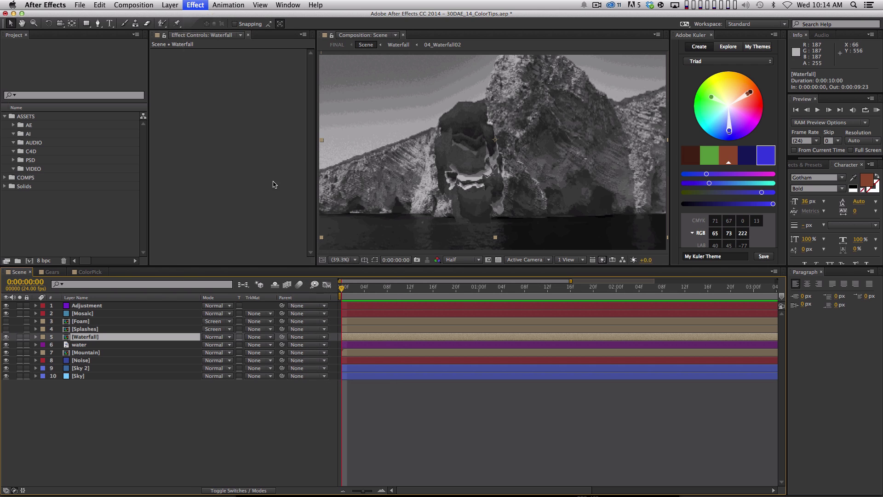
{"action": "left_click", "coordinate": [97, 339]}
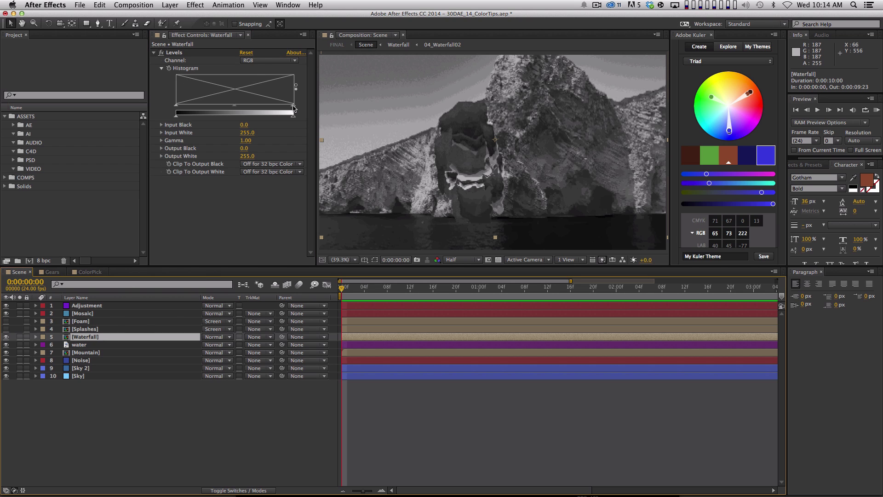
{"action": "left_click_drag", "start_coordinate": [294, 107], "coordinate": [207, 108]}
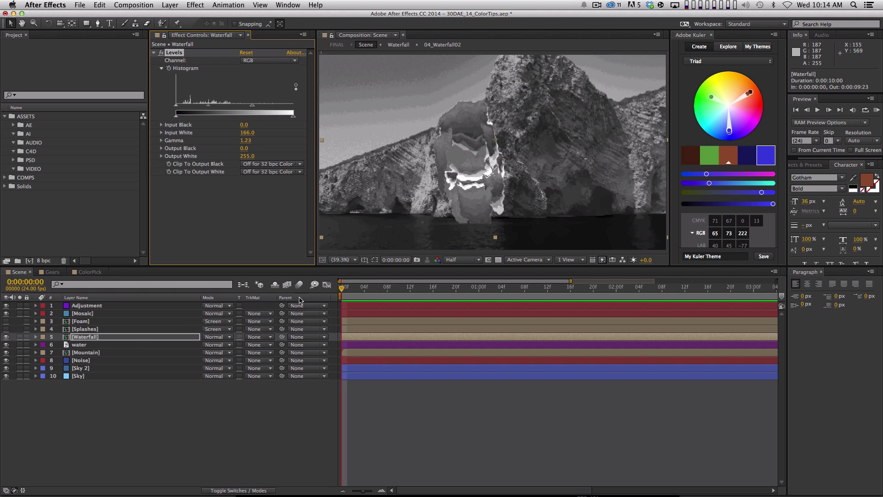
{"action": "left_click", "coordinate": [532, 122]}
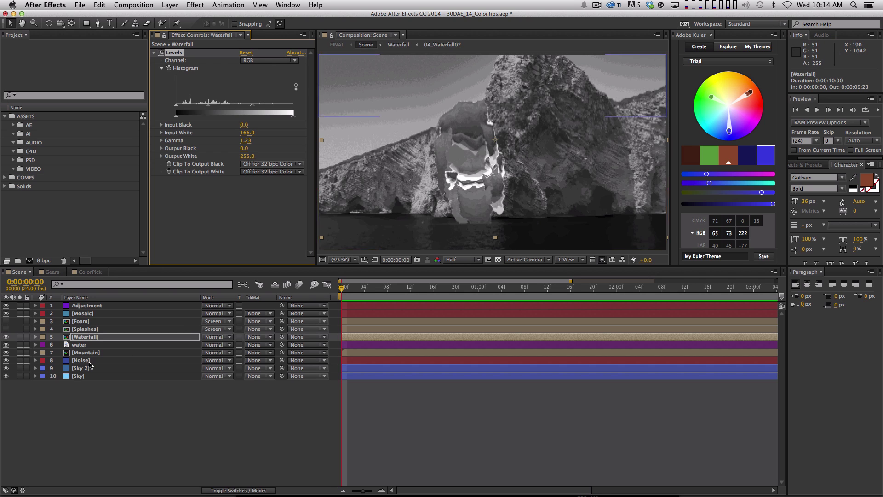
Set the Mountain's Levels gamma to 0.80, then toggle the Adjustment layer to compare colour with black and white.
{"action": "left_click", "coordinate": [87, 352]}
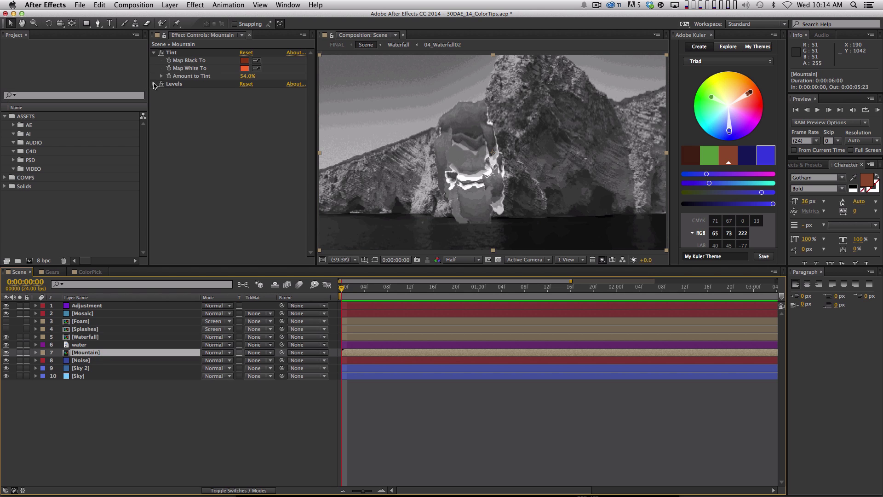
{"action": "left_click", "coordinate": [155, 84]}
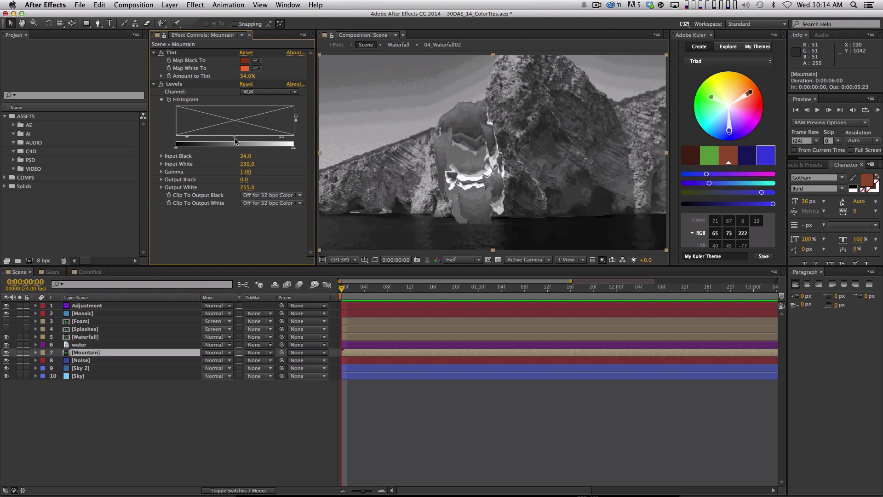
{"action": "left_click_drag", "start_coordinate": [235, 137], "coordinate": [241, 137]}
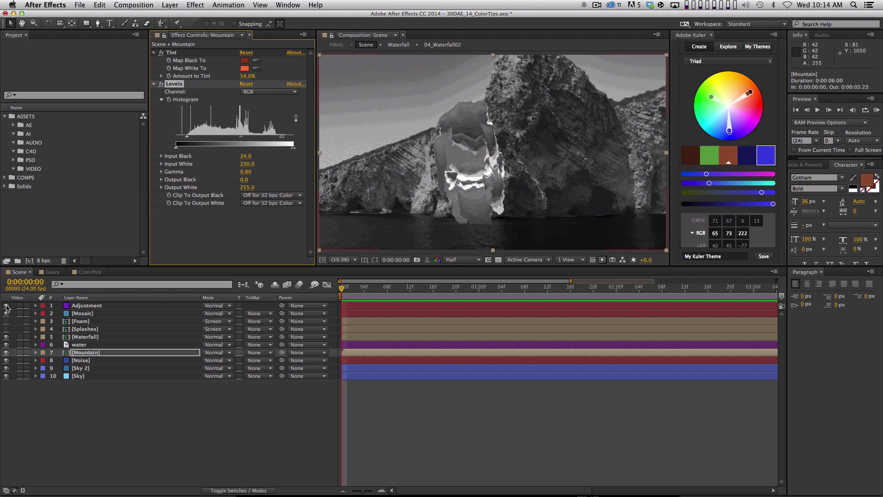
{"action": "left_click", "coordinate": [6, 306]}
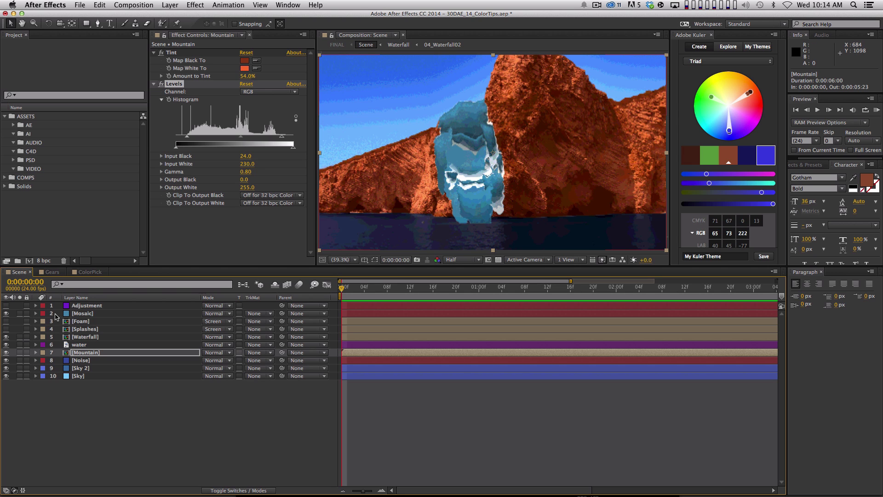
{"action": "left_click", "coordinate": [6, 306]}
{"action": "left_click", "coordinate": [5, 305]}
Add a Hue/Saturation effect to the Mountain layer and lower its Master Saturation to -22.
{"action": "left_click", "coordinate": [109, 355]}
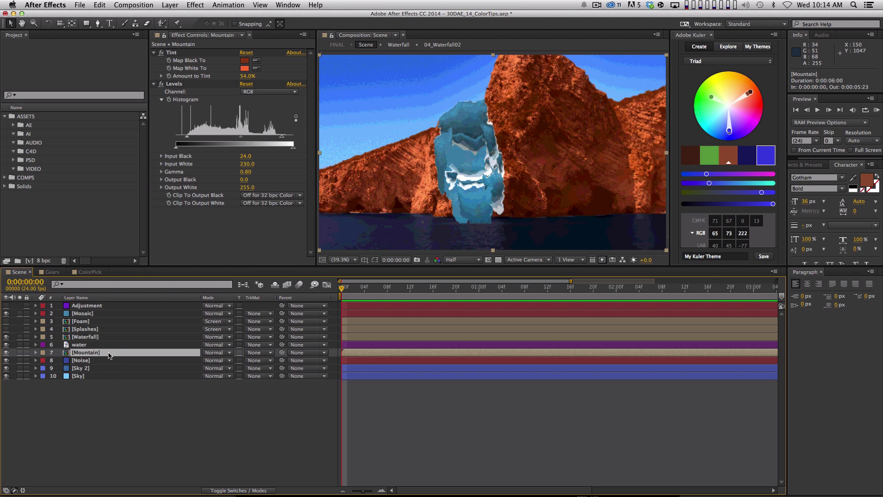
{"action": "left_click", "coordinate": [195, 5]}
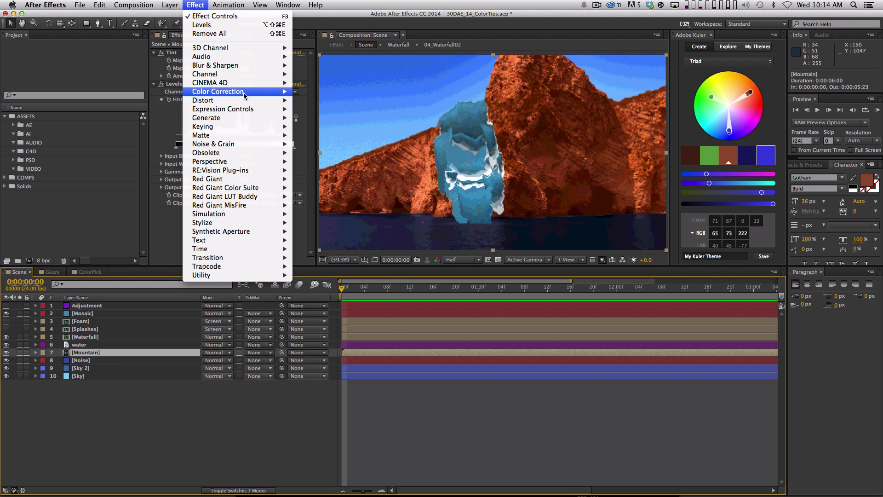
{"action": "mouse_move", "coordinate": [269, 91]}
{"action": "left_click", "coordinate": [325, 284]}
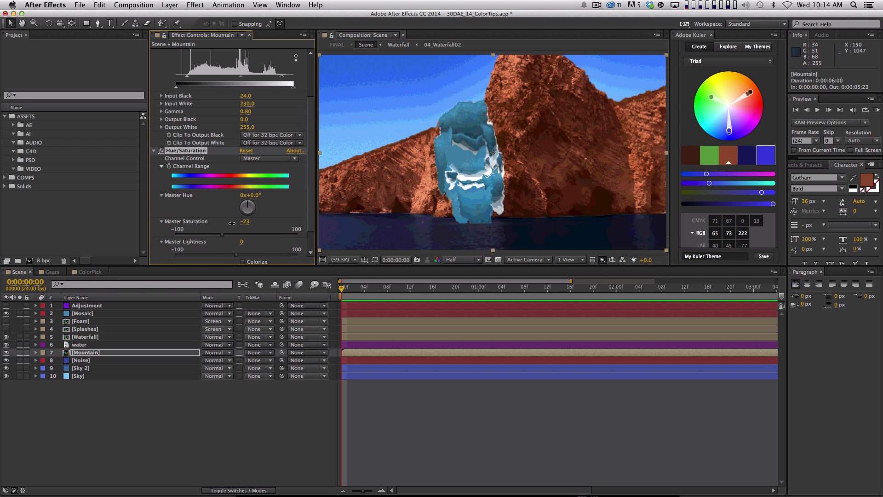
{"action": "left_click", "coordinate": [132, 386]}
In black and white, set the Waterfall's Levels to Input White 135 and gamma 1.38, and the Mountain's to Input White 245 and gamma 0.74.
{"action": "left_click", "coordinate": [6, 305]}
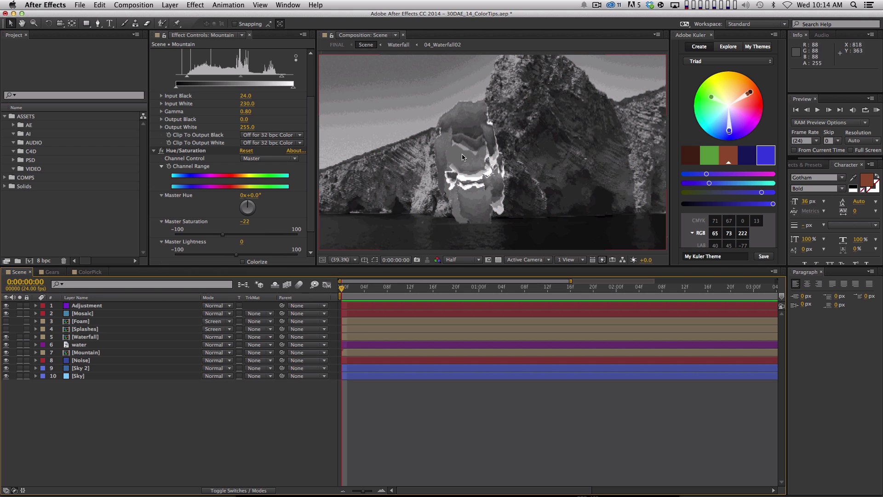
{"action": "left_click", "coordinate": [90, 336]}
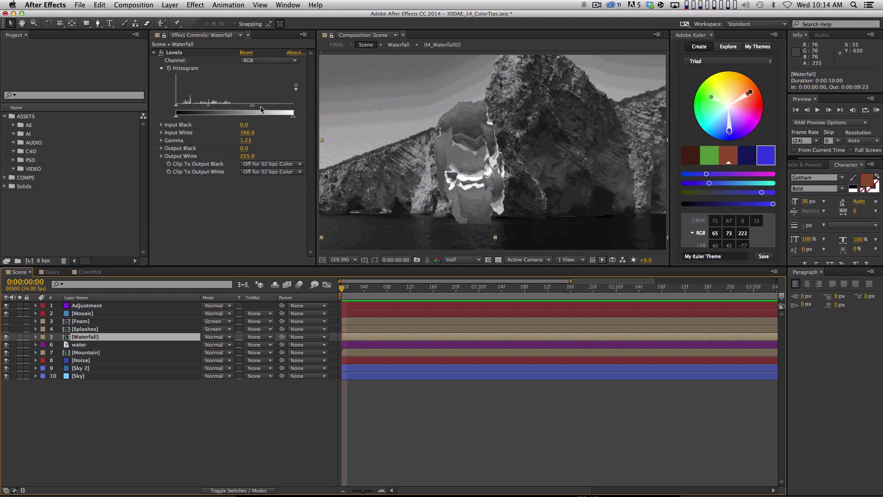
{"action": "left_click_drag", "start_coordinate": [251, 106], "coordinate": [200, 108]}
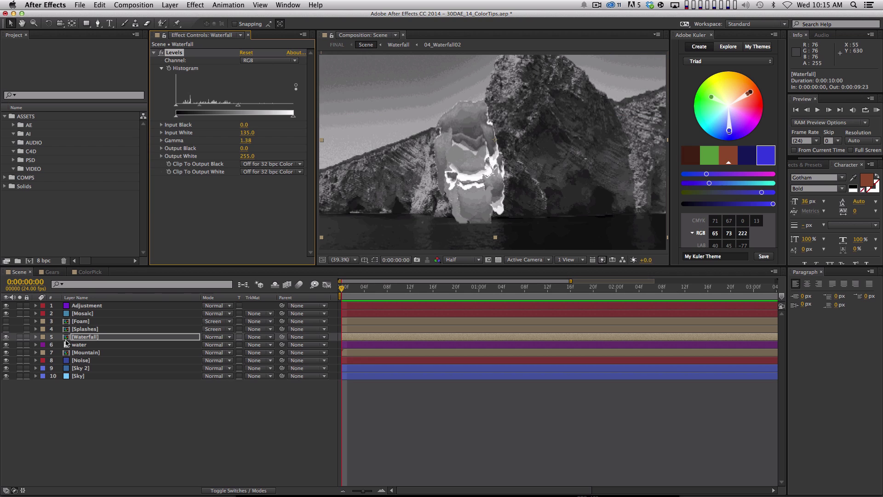
{"action": "left_click", "coordinate": [87, 353]}
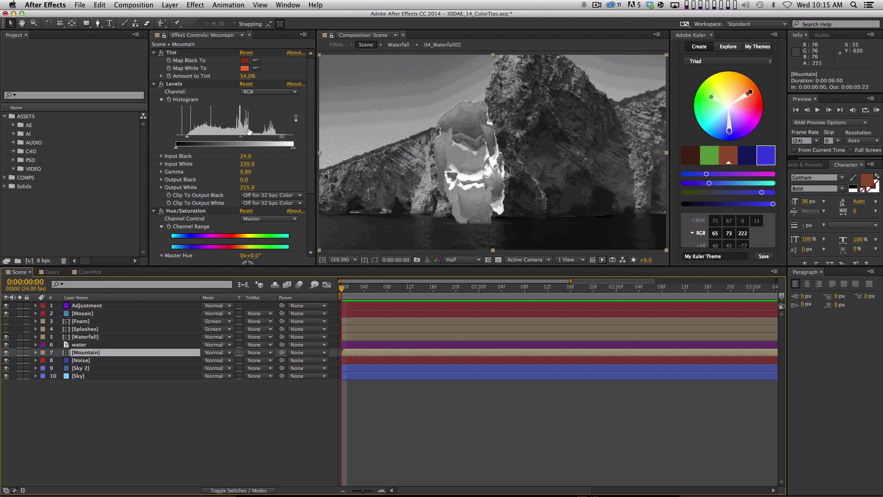
{"action": "left_click_drag", "start_coordinate": [241, 137], "coordinate": [288, 138]}
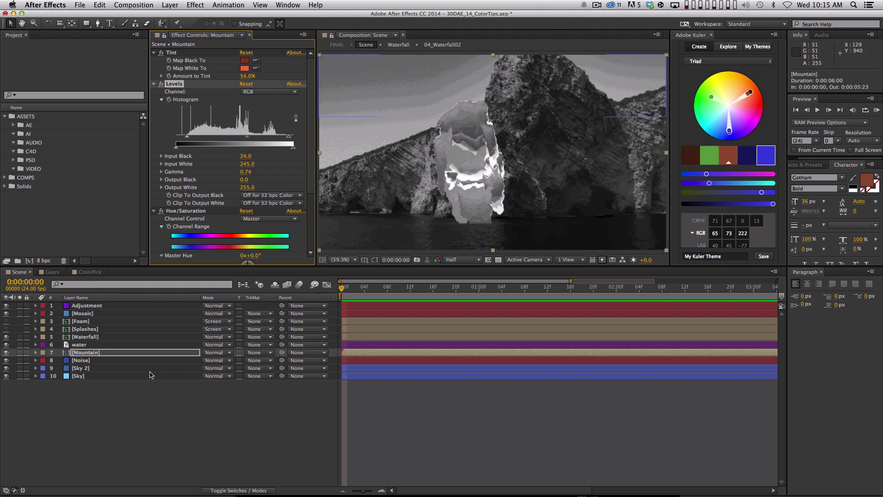
Set the Noise layer's RGB Levels Input White to 175 and hide the Adjustment layer to return to colour.
{"action": "left_click", "coordinate": [104, 362]}
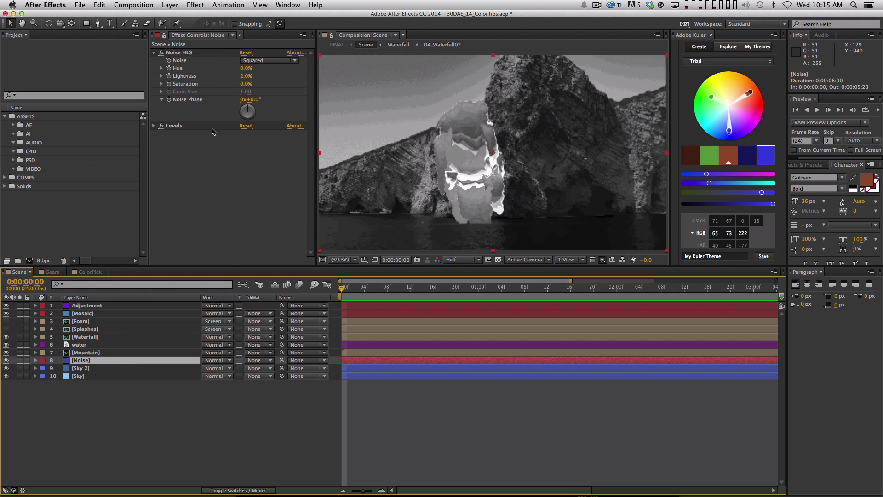
{"action": "left_click", "coordinate": [154, 126]}
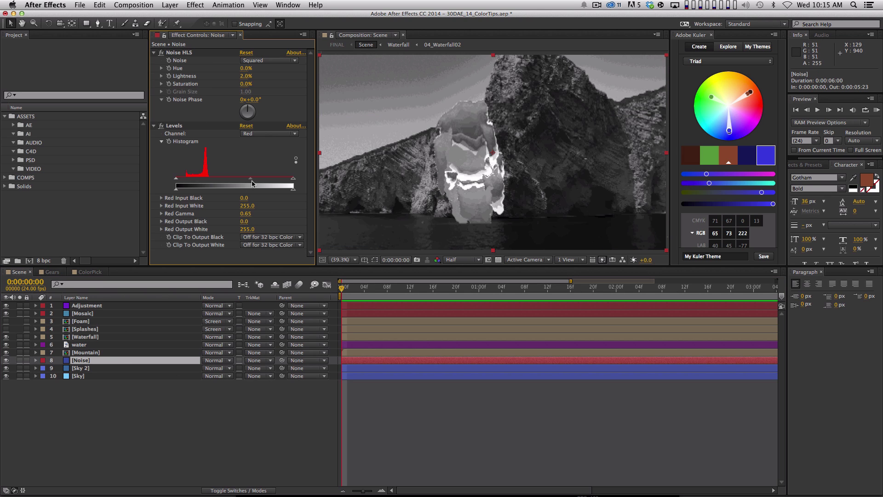
{"action": "left_click", "coordinate": [269, 133]}
{"action": "left_click", "coordinate": [251, 141]}
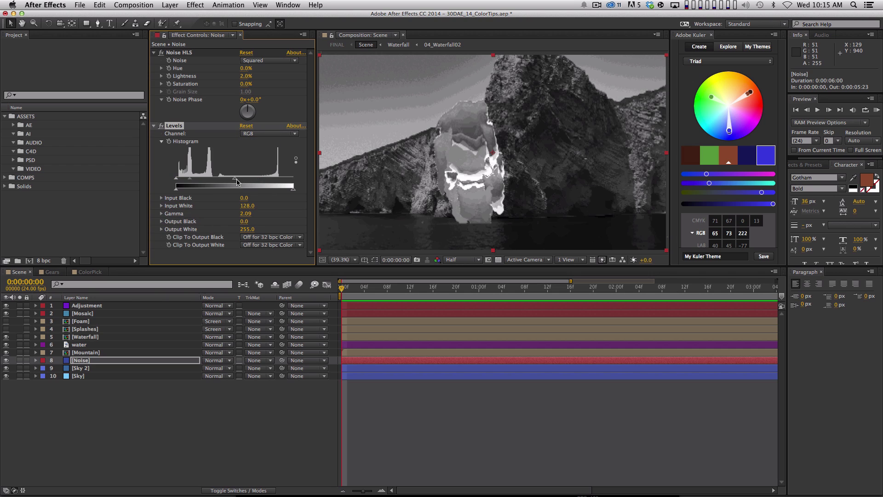
{"action": "left_click_drag", "start_coordinate": [230, 181], "coordinate": [246, 180]}
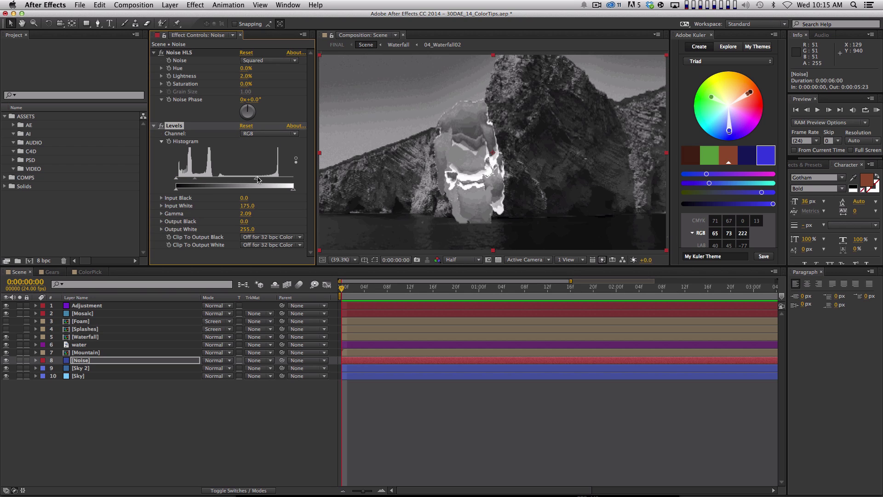
{"action": "left_click", "coordinate": [12, 306]}
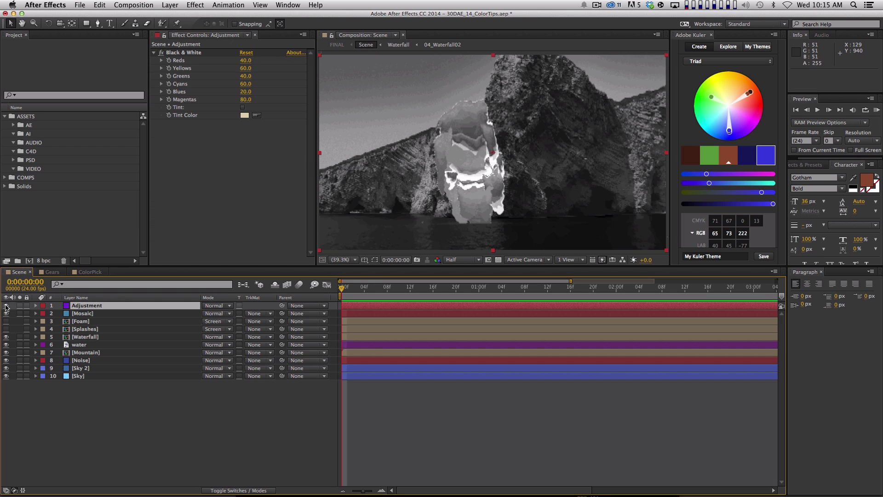
{"action": "left_click", "coordinate": [7, 305]}
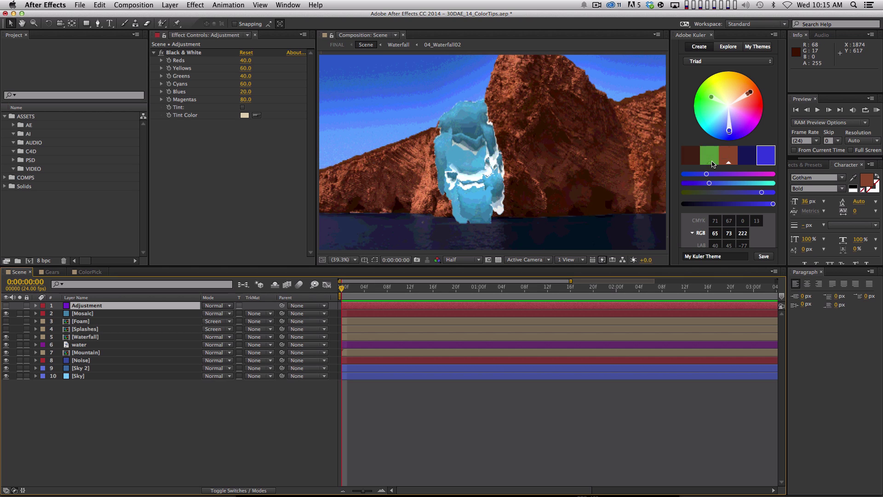
Add a Tint effect to the Waterfall layer and map its white to the Kuler theme's green.
{"action": "left_click", "coordinate": [111, 336]}
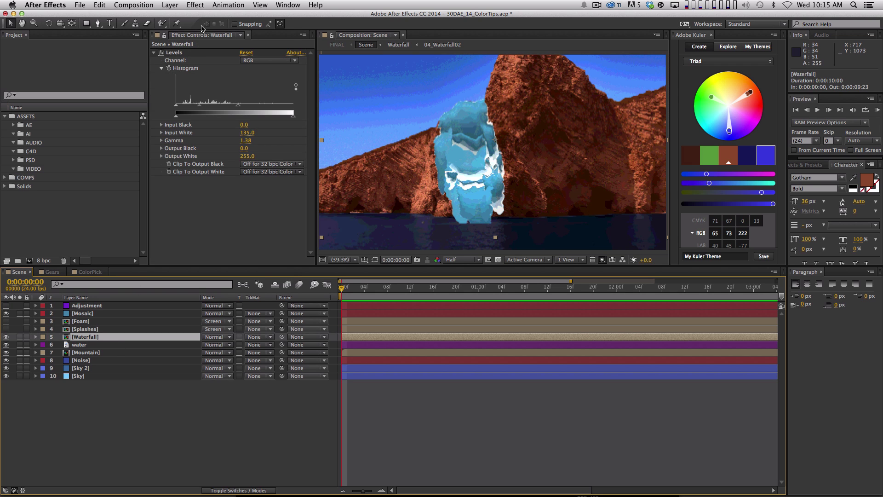
{"action": "left_click", "coordinate": [195, 5]}
{"action": "mouse_move", "coordinate": [222, 93]}
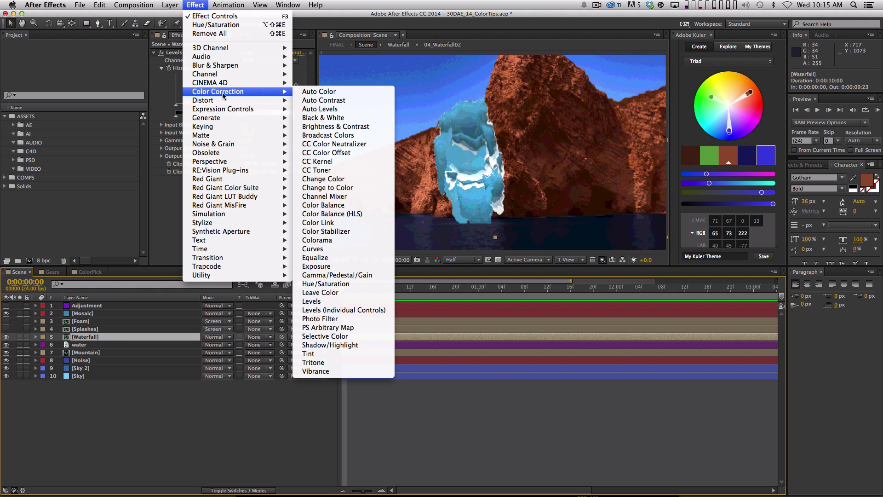
{"action": "left_click", "coordinate": [341, 353]}
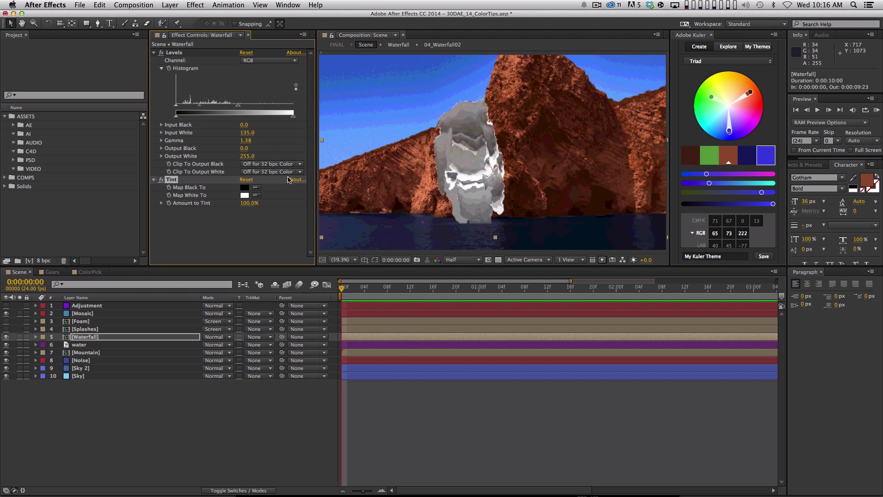
{"action": "left_click", "coordinate": [256, 196]}
{"action": "left_click", "coordinate": [706, 159]}
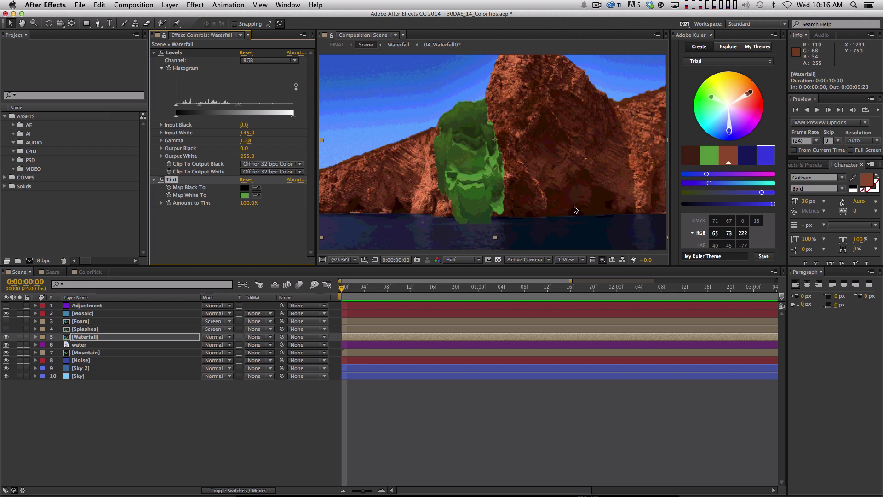
Set the Waterfall's Amount to Tint to 41% and move the Tint effect above Levels.
{"action": "left_click_drag", "start_coordinate": [249, 208], "coordinate": [221, 213]}
{"action": "left_click_drag", "start_coordinate": [173, 181], "coordinate": [200, 51]}
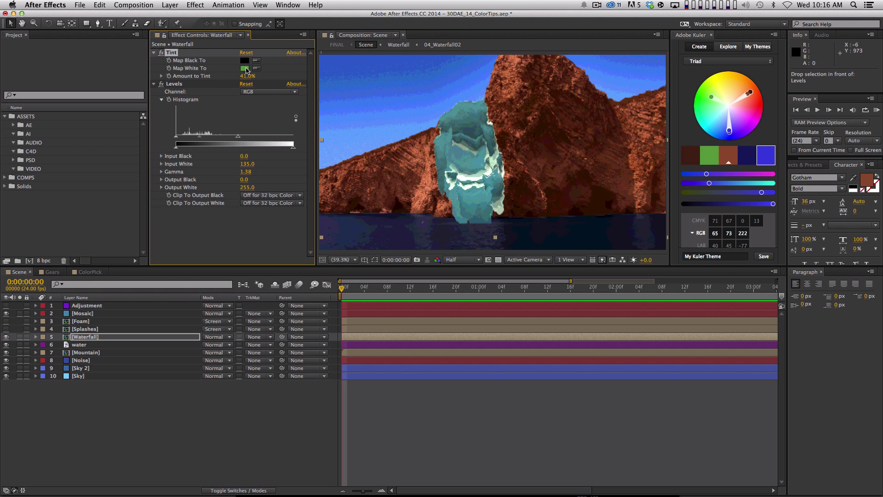
Preview the Waterfall's Tint at 100% with Levels switched off and on, and check the Map White To colour.
{"action": "left_click_drag", "start_coordinate": [247, 76], "coordinate": [285, 69]}
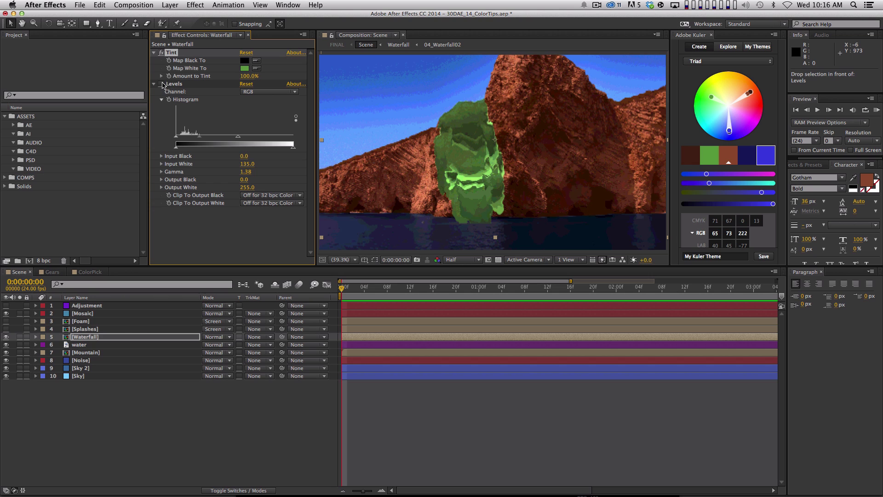
{"action": "left_click", "coordinate": [161, 84]}
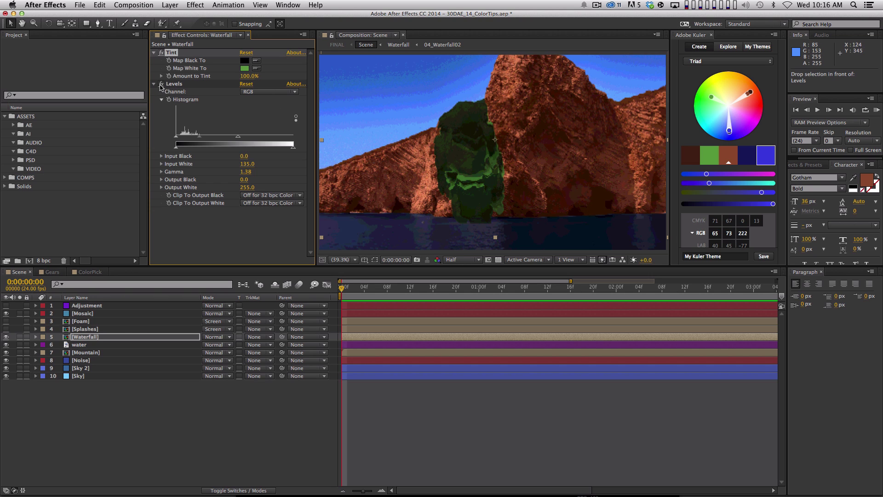
{"action": "left_click", "coordinate": [161, 84]}
{"action": "left_click", "coordinate": [245, 68]}
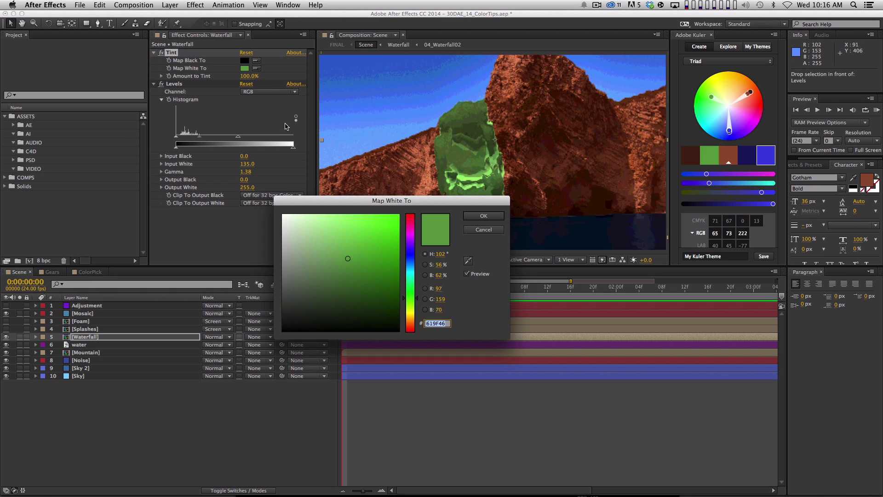
{"action": "left_click", "coordinate": [483, 216]}
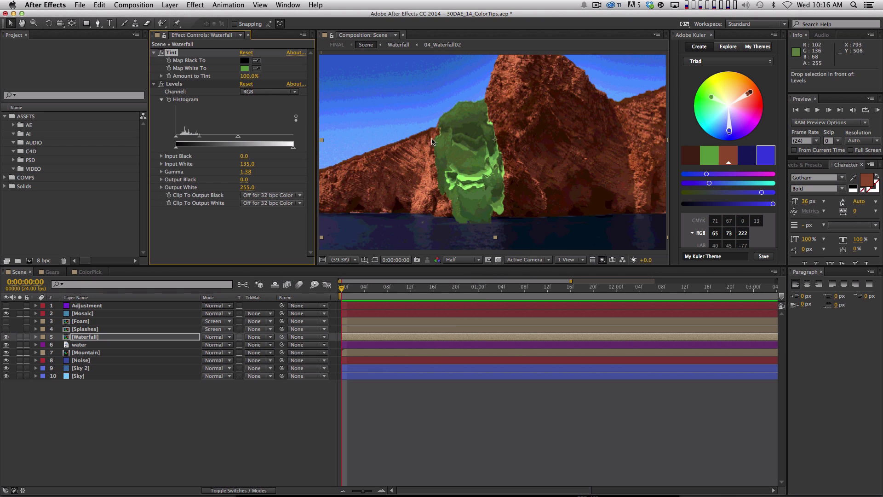
Set the Waterfall's Amount to Tint to 30% and the brightness of its Map White To green to 90%.
{"action": "mouse_move", "coordinate": [248, 77]}
{"action": "left_mouse_down"}
{"action": "mouse_move", "coordinate": [165, 82]}
{"action": "mouse_move", "coordinate": [239, 81]}
{"action": "left_mouse_up"}
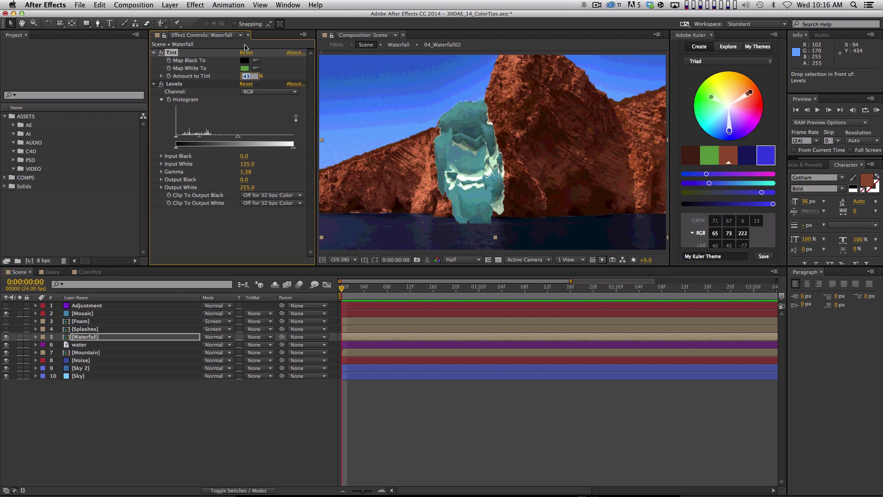
{"action": "left_click", "coordinate": [245, 68]}
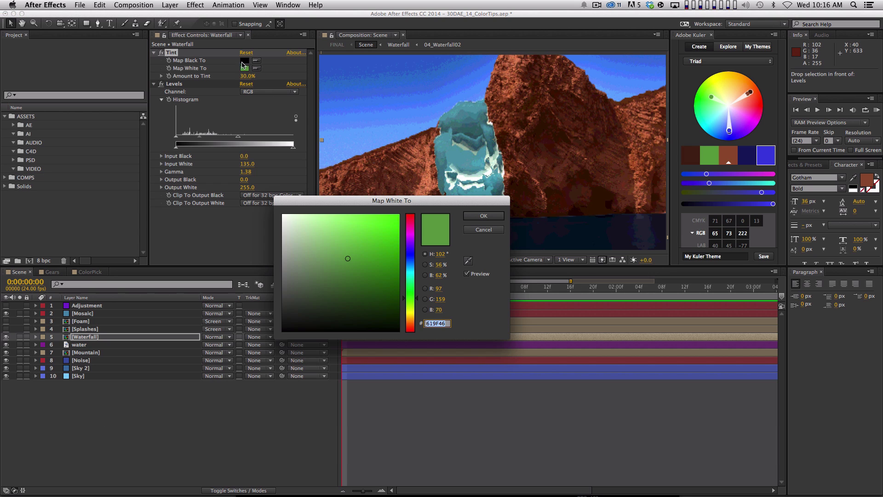
{"action": "left_click", "coordinate": [440, 276]}
{"action": "key", "text": "shift+Up"}
{"action": "key", "text": "shift+Up"}
{"action": "key", "text": "shift+Up"}
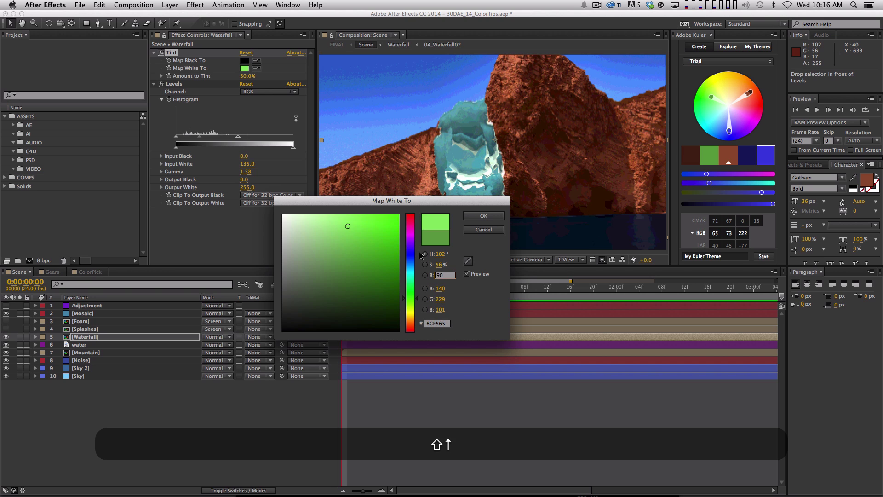
{"action": "key", "text": "Return"}
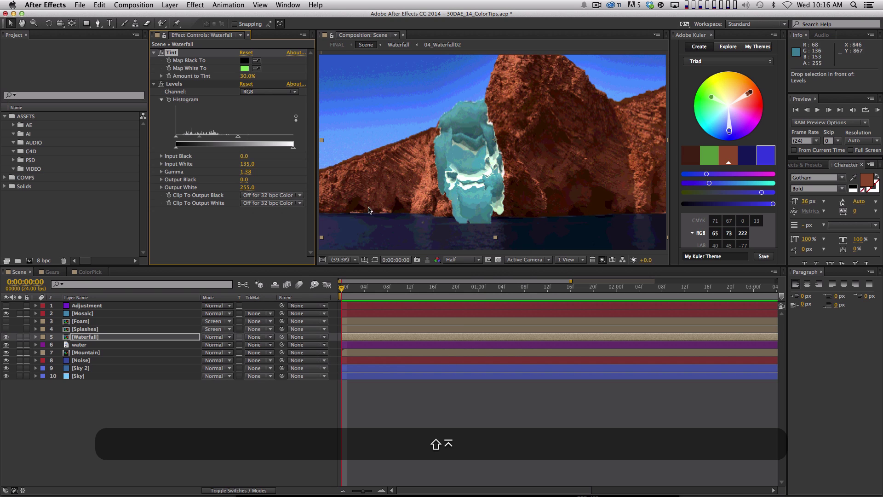
Compare the Waterfall with Tint off and on, and set its Levels Input Black to 15 and gamma to 1.58.
{"action": "left_click", "coordinate": [161, 53]}
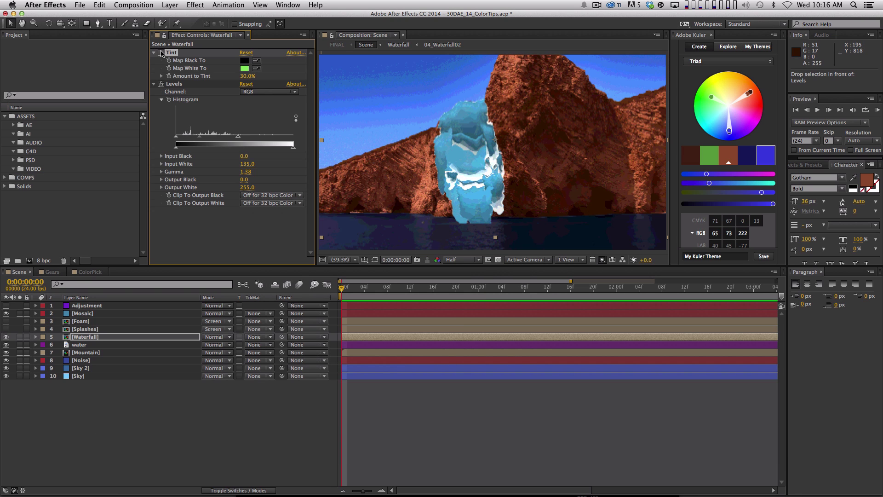
{"action": "left_click", "coordinate": [161, 53]}
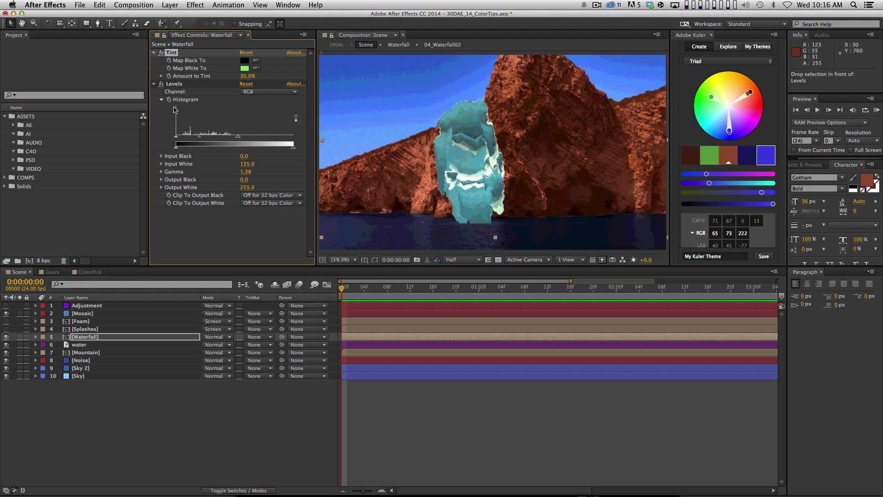
{"action": "left_click_drag", "start_coordinate": [179, 140], "coordinate": [201, 140]}
{"action": "left_click", "coordinate": [261, 436]}
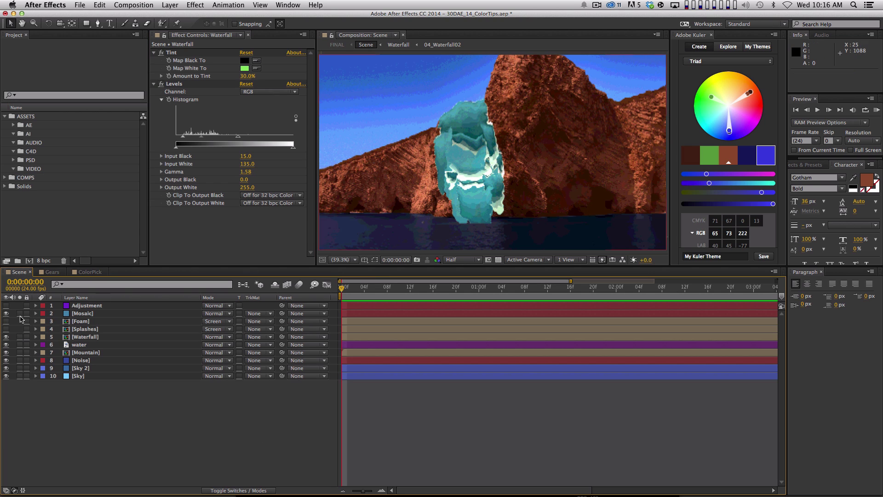
Display the layer switches and turn all the Waterfall's effects off and on to compare them in colour.
{"action": "left_click", "coordinate": [88, 352]}
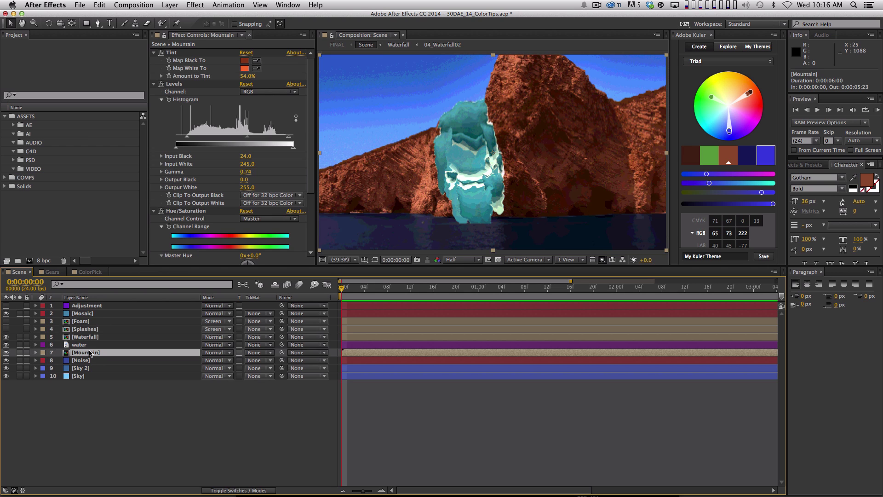
{"action": "left_click", "coordinate": [93, 344]}
{"action": "left_click", "coordinate": [103, 338]}
{"action": "key", "text": "F4"}
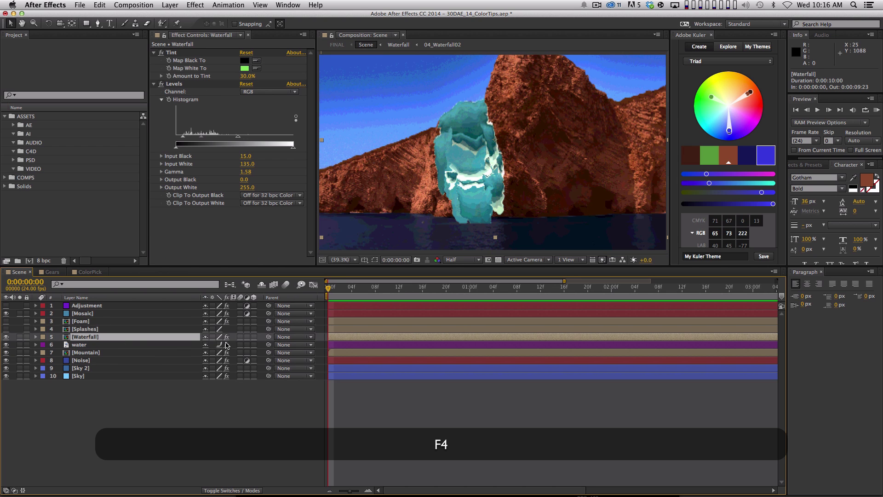
{"action": "left_click", "coordinate": [227, 337]}
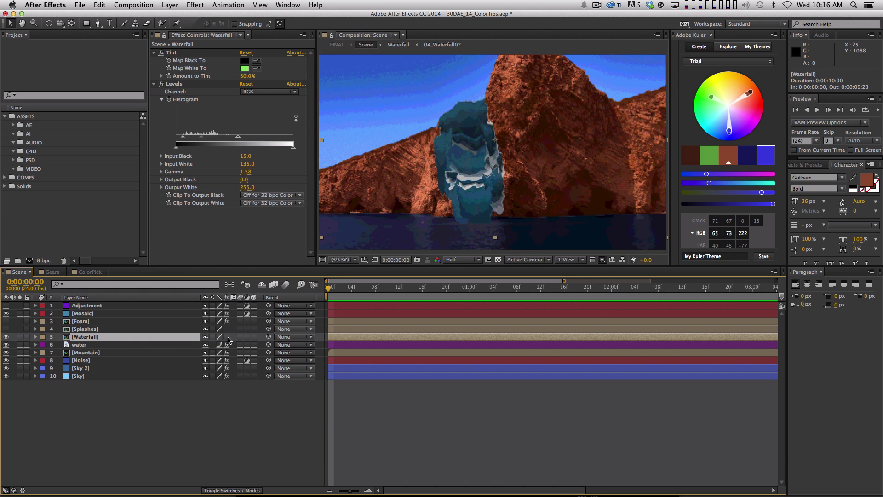
{"action": "left_click", "coordinate": [226, 337]}
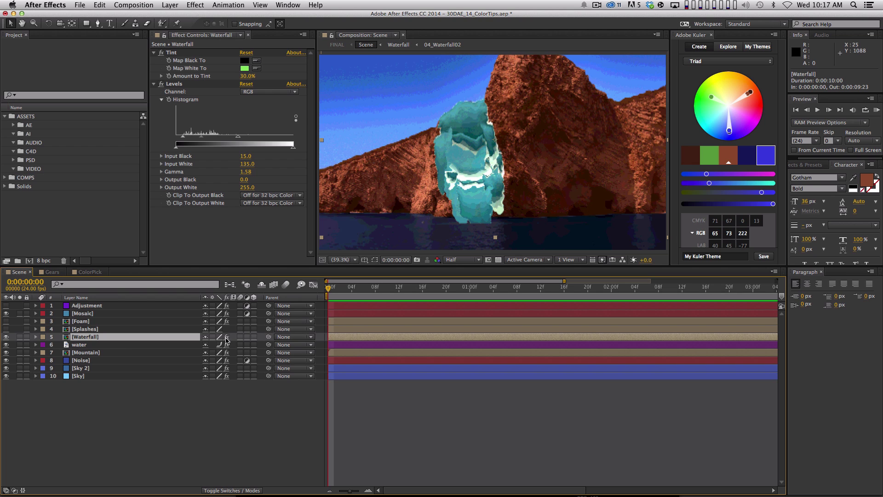
Compare the Waterfall with its effects off and on in black and white, and hide the Adjustment layer again.
{"action": "left_click", "coordinate": [6, 305]}
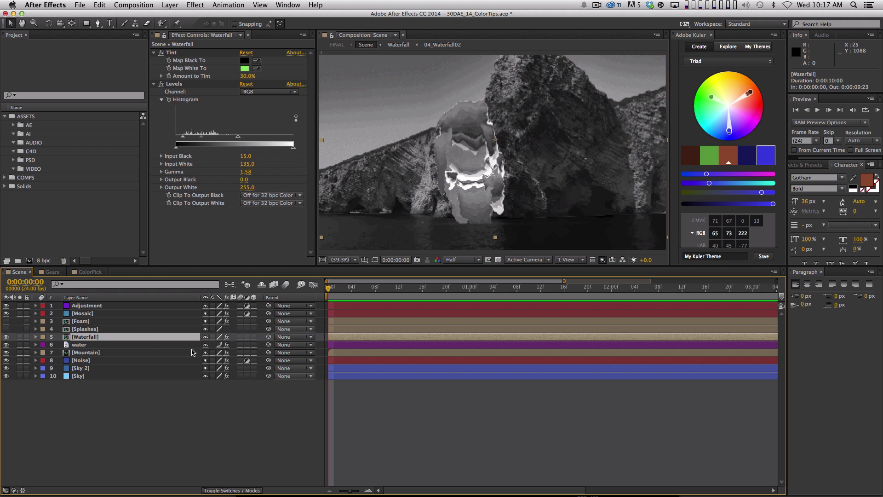
{"action": "left_click", "coordinate": [227, 337]}
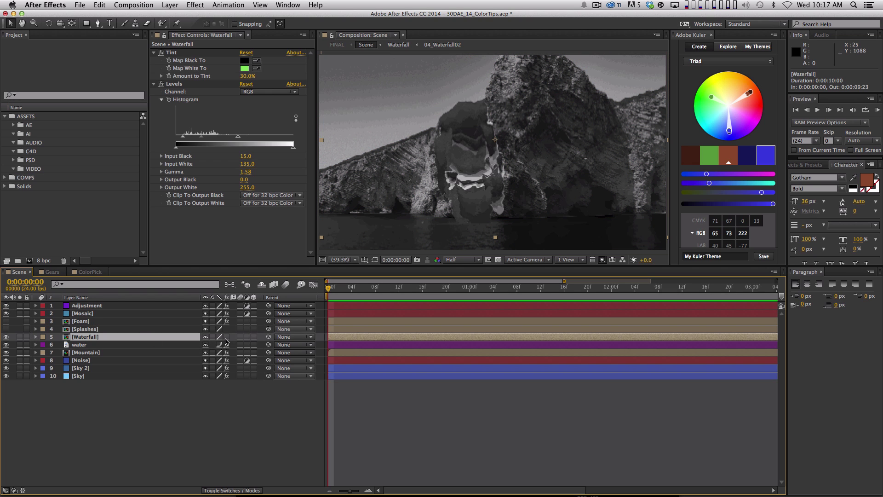
{"action": "left_click", "coordinate": [227, 337]}
{"action": "left_click", "coordinate": [227, 337]}
{"action": "left_click", "coordinate": [227, 337]}
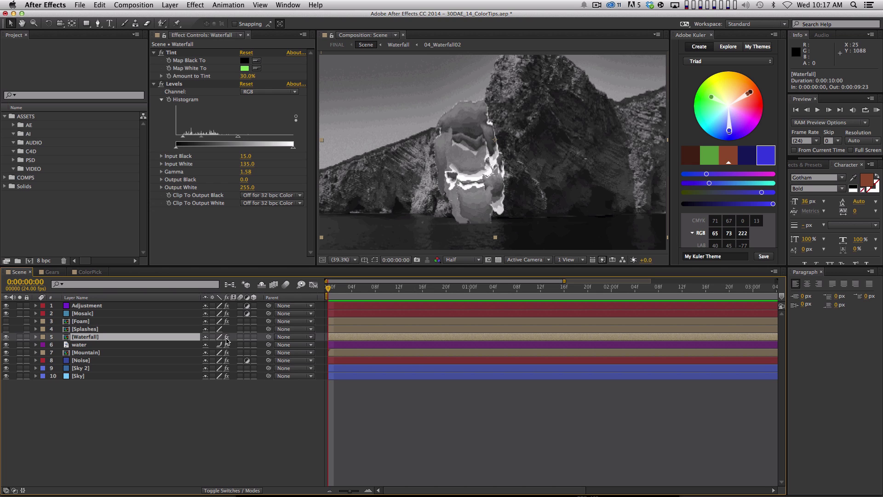
{"action": "left_click", "coordinate": [226, 337]}
{"action": "left_click", "coordinate": [226, 337]}
{"action": "left_click", "coordinate": [6, 305]}
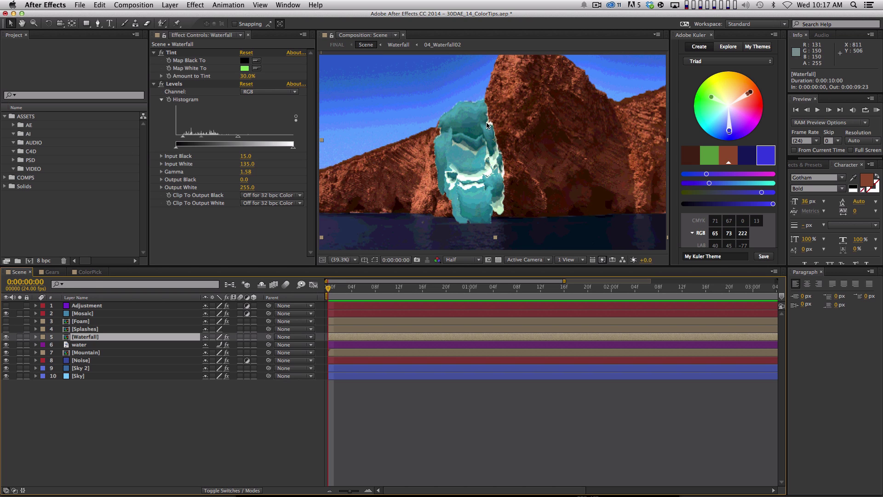
Make the Splashes layer visible, inspect it soloed, and display the layers' blending modes.
{"action": "left_click", "coordinate": [117, 313]}
{"action": "left_click", "coordinate": [109, 305]}
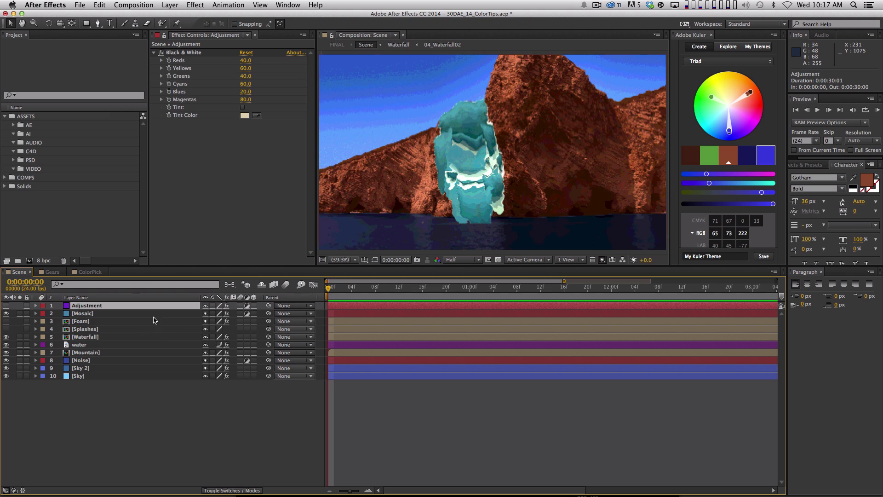
{"action": "left_click", "coordinate": [126, 408]}
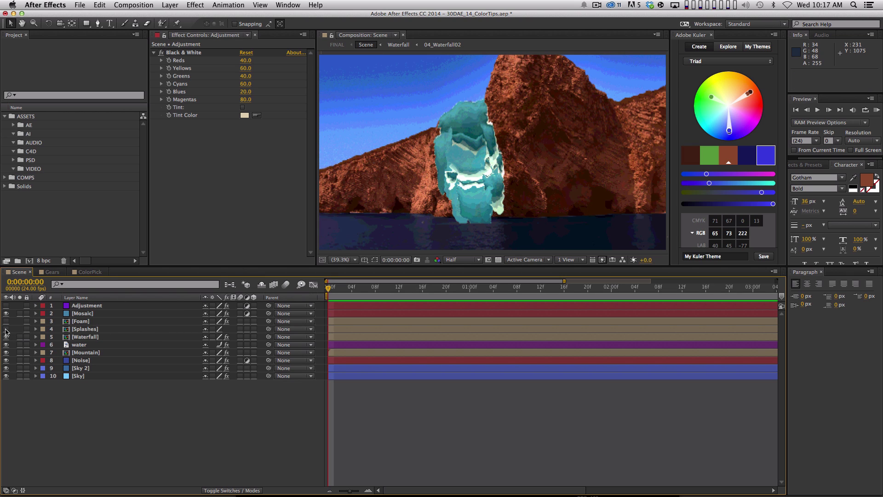
{"action": "left_click", "coordinate": [6, 329]}
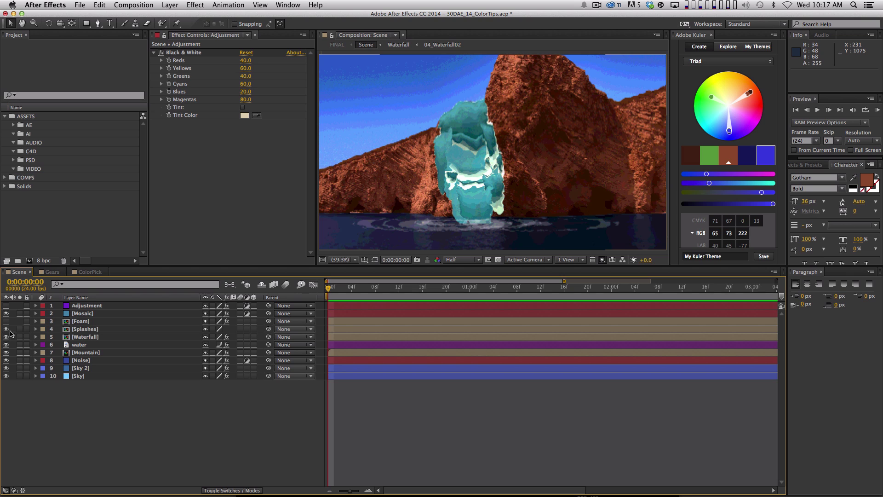
{"action": "left_click", "coordinate": [73, 329]}
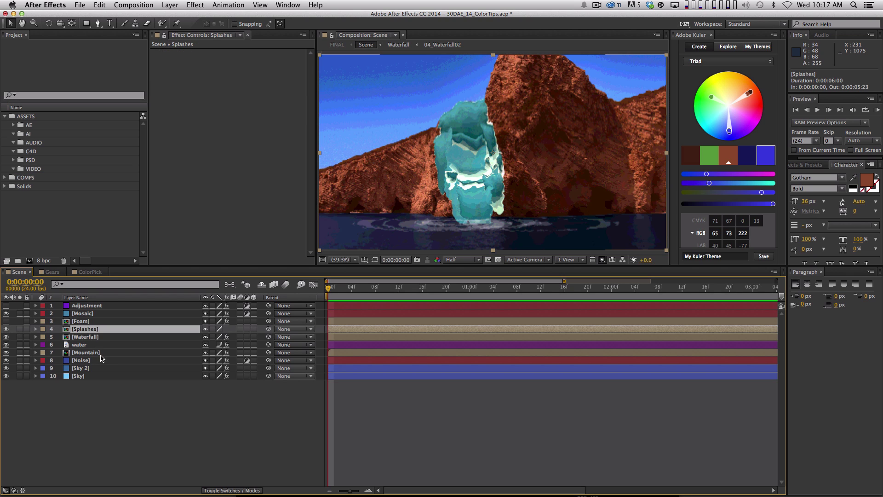
{"action": "left_click", "coordinate": [19, 329]}
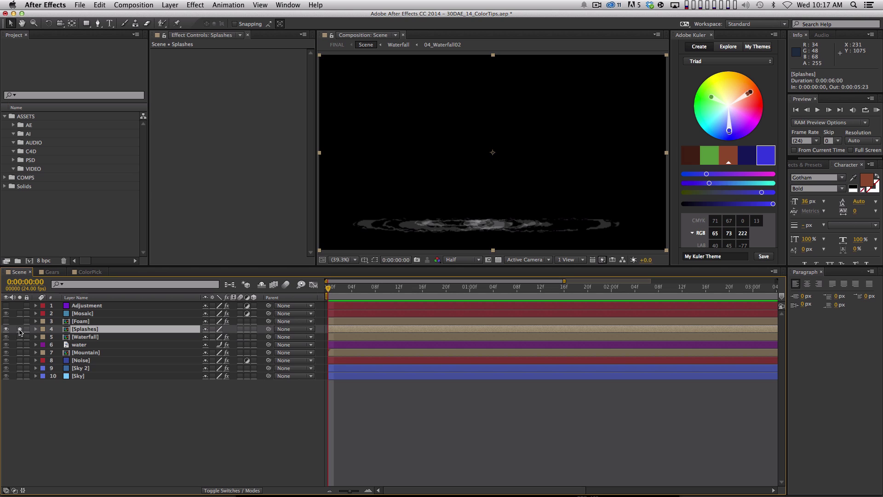
{"action": "left_click", "coordinate": [20, 329]}
{"action": "key", "text": "F4"}
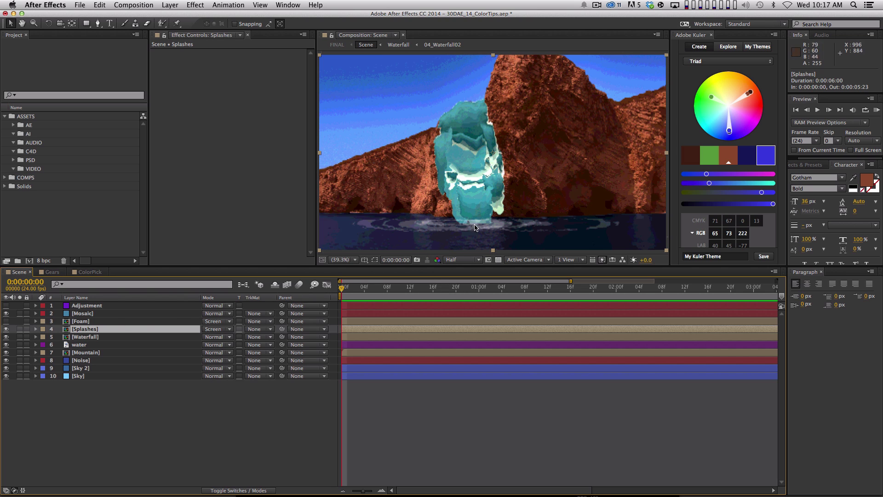
Solo the Splashes layer and add a Tint effect with white mapped to the theme's bright blue (RGB 65, 73, 222).
{"action": "left_click", "coordinate": [20, 328]}
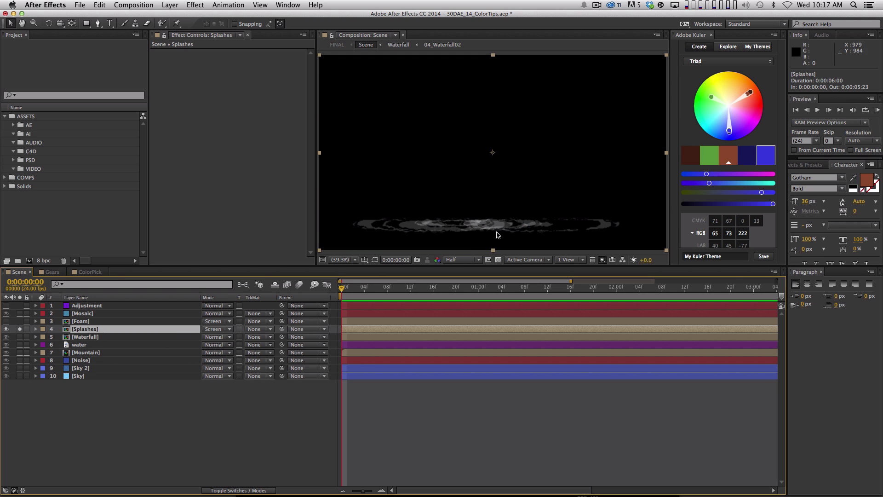
{"action": "left_click", "coordinate": [200, 5]}
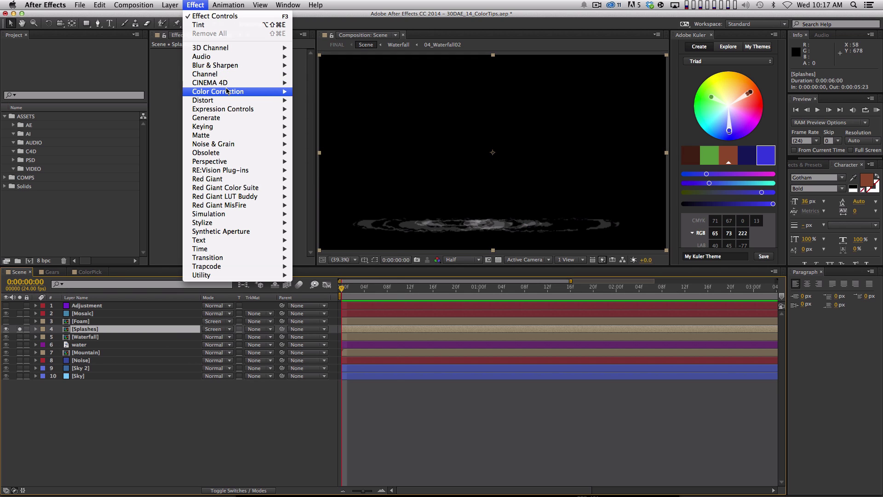
{"action": "mouse_move", "coordinate": [240, 92]}
{"action": "left_click", "coordinate": [357, 354]}
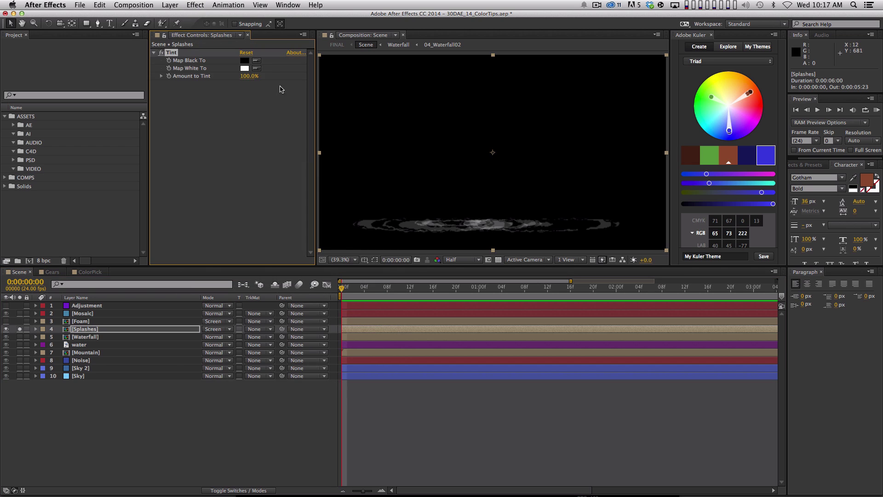
{"action": "left_click", "coordinate": [714, 163]}
{"action": "left_click", "coordinate": [256, 68]}
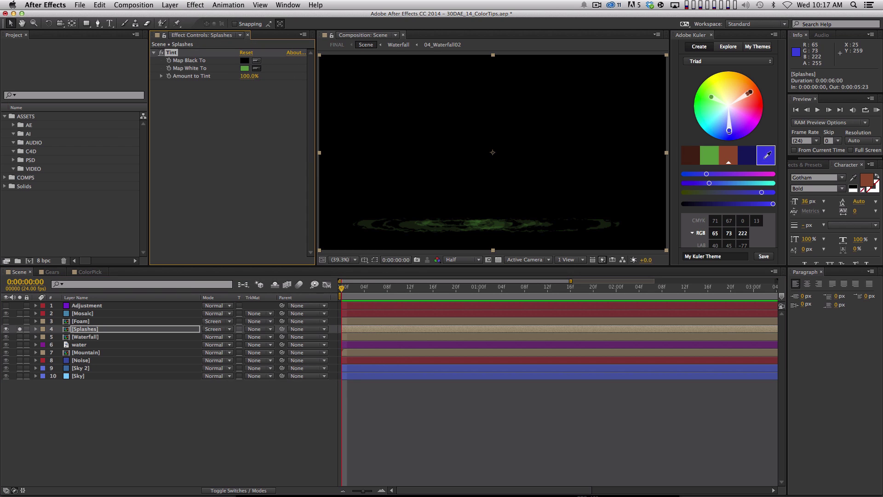
{"action": "left_click", "coordinate": [764, 158]}
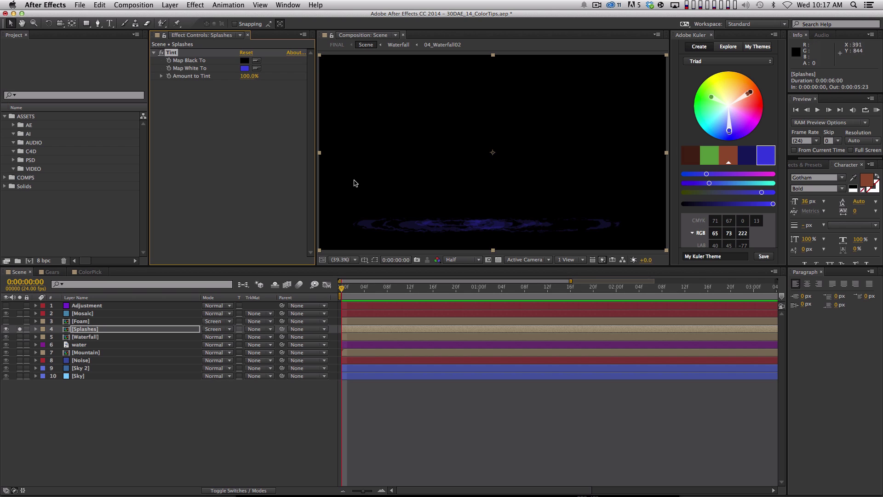
Change the Splashes' Tint white mapping to a pale lavender-blue and turn off the layer's solo.
{"action": "left_click", "coordinate": [245, 69]}
{"action": "left_click_drag", "start_coordinate": [442, 275], "coordinate": [418, 270]}
{"action": "left_click", "coordinate": [490, 215]}
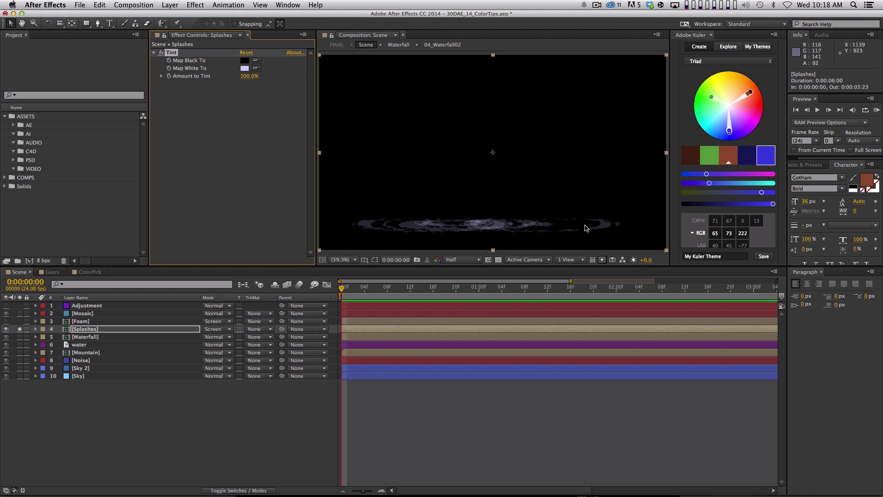
{"action": "left_click", "coordinate": [20, 329]}
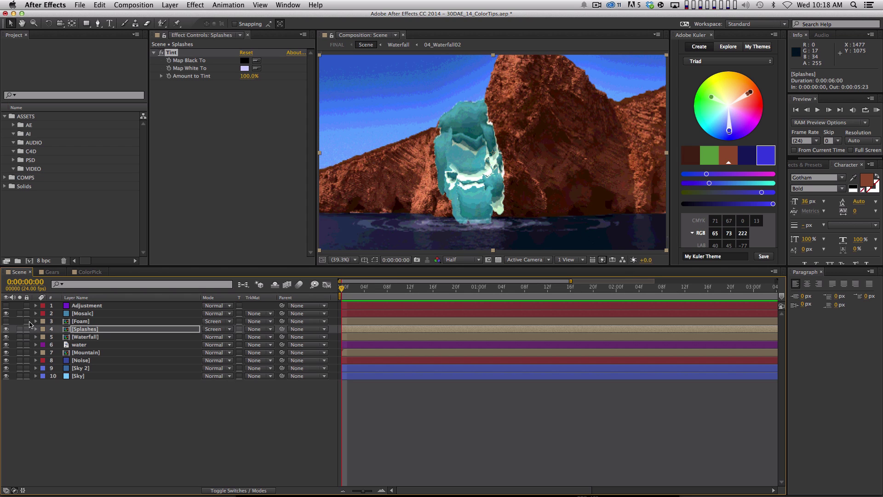
Make the Foam layer visible, solo it and run a RAM preview of its motion.
{"action": "left_click", "coordinate": [6, 321]}
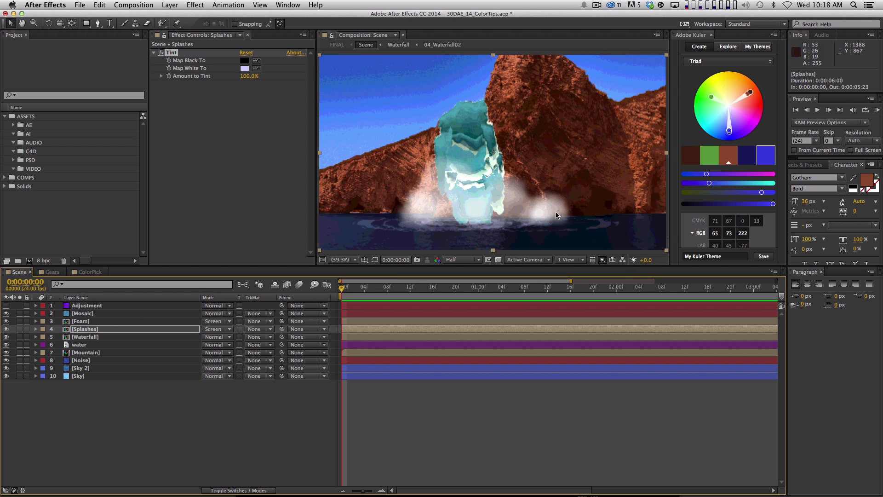
{"action": "left_click", "coordinate": [19, 321]}
{"action": "key", "text": "KP_0"}
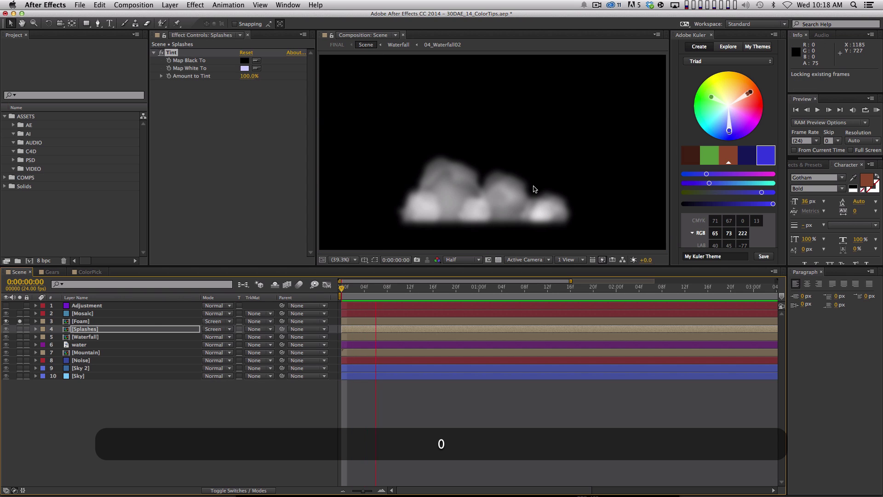
{"action": "key", "text": "space"}
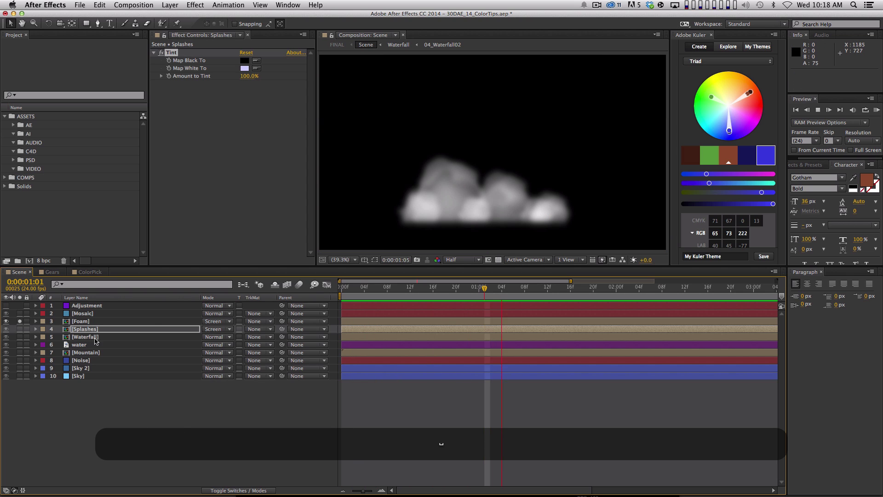
Remove Time Remap from the Foam layer and RAM preview its animation from the start.
{"action": "left_click", "coordinate": [95, 322]}
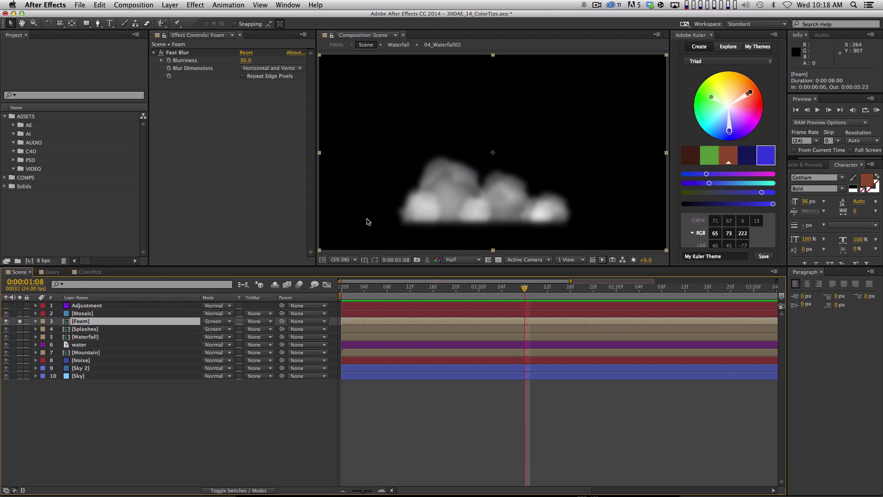
{"action": "key", "text": "super+alt+t"}
{"action": "key", "text": "Home"}
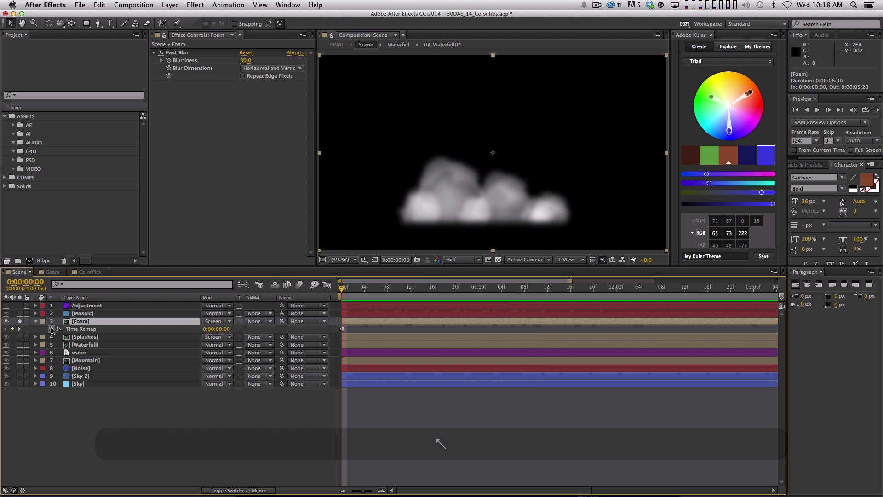
{"action": "left_click", "coordinate": [52, 329]}
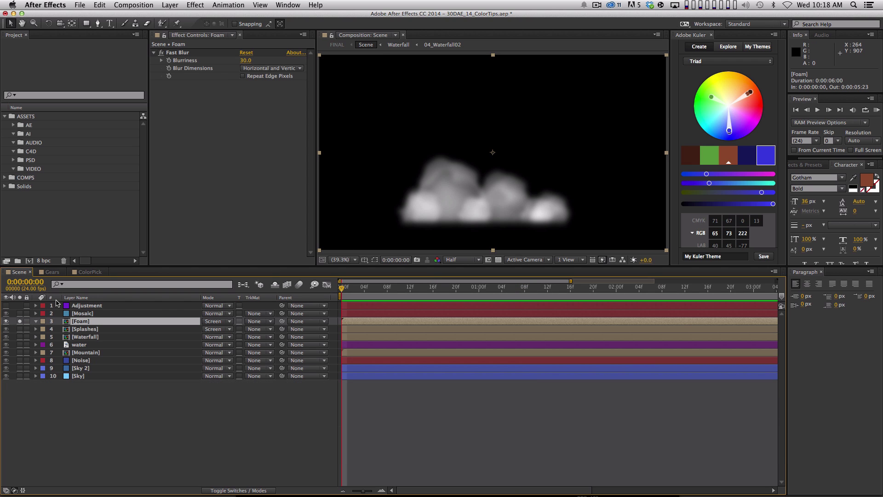
{"action": "key", "text": "KP_0"}
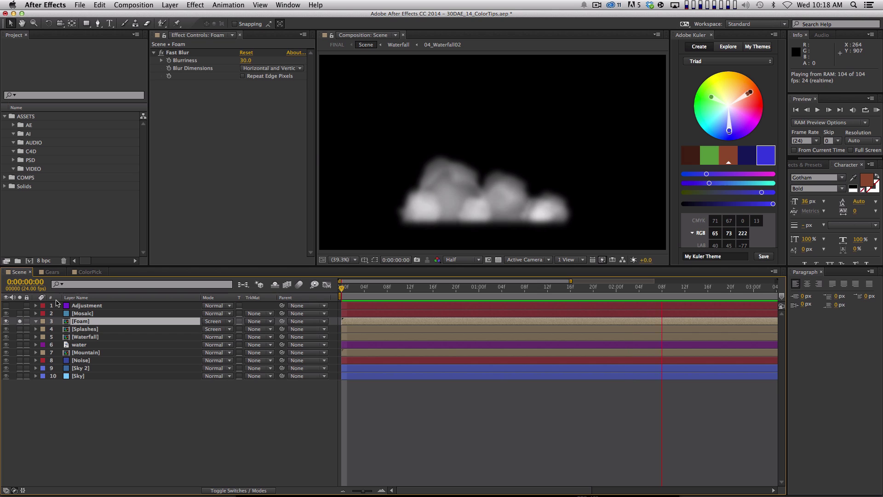
{"action": "key", "text": "space"}
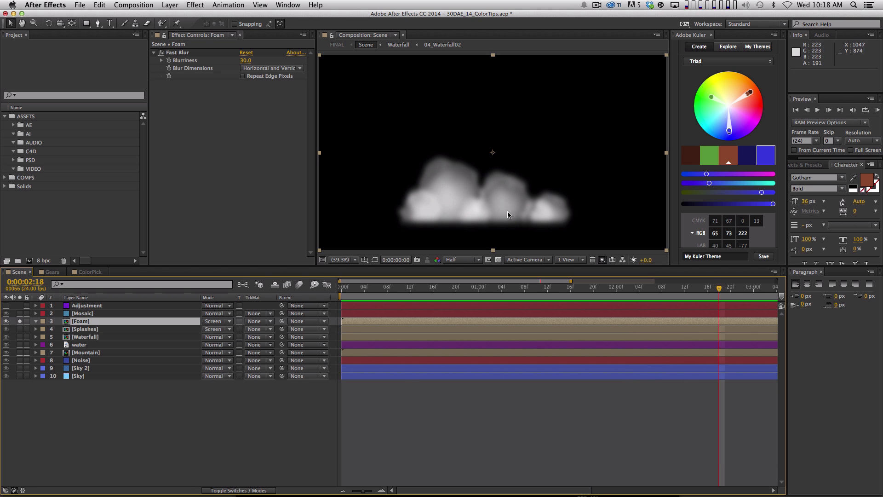
Add a Levels effect to the Foam with Input Black 176 and Input White 249, and preview the result.
{"action": "left_click", "coordinate": [195, 5]}
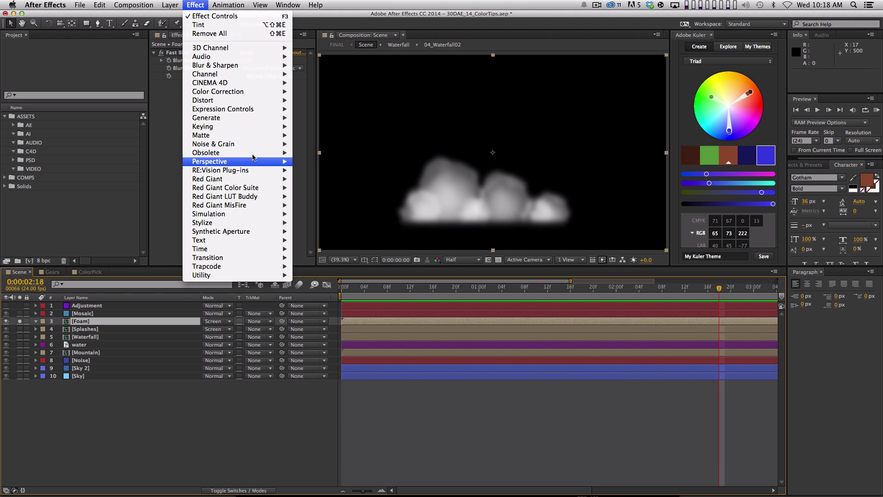
{"action": "mouse_move", "coordinate": [245, 94]}
{"action": "left_click", "coordinate": [318, 301]}
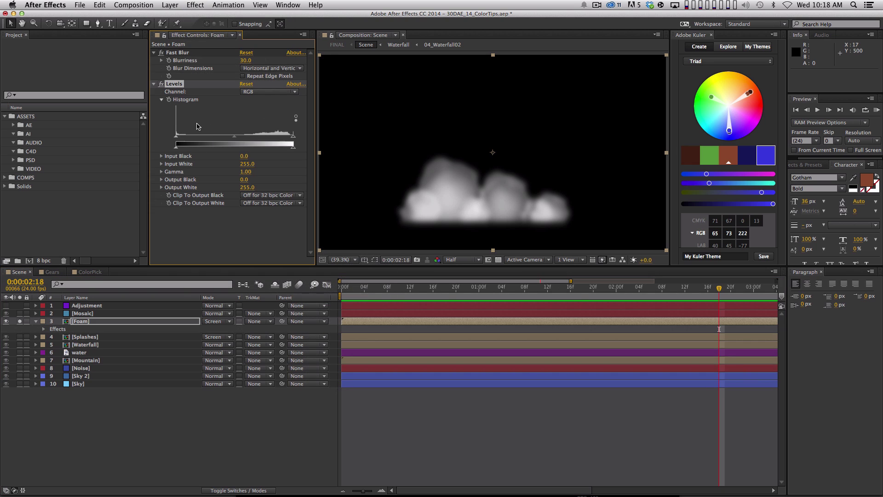
{"action": "left_click_drag", "start_coordinate": [176, 136], "coordinate": [290, 141]}
{"action": "key", "text": "KP_0"}
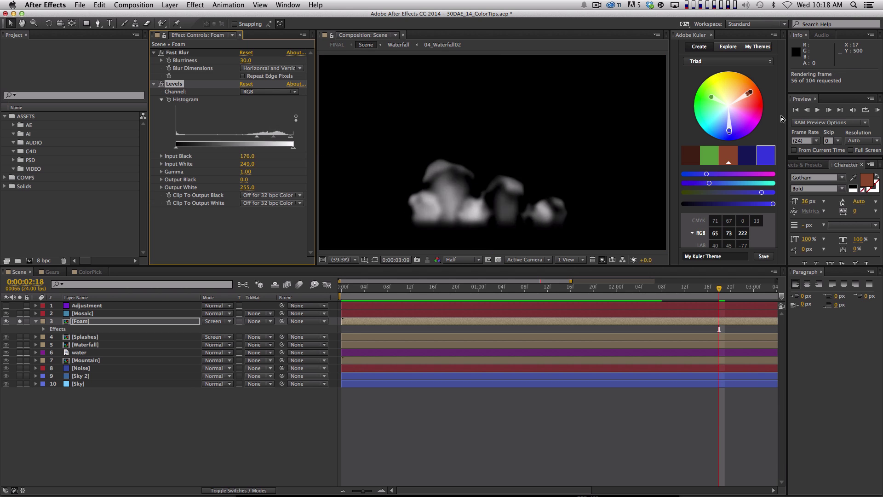
{"action": "key", "text": "space"}
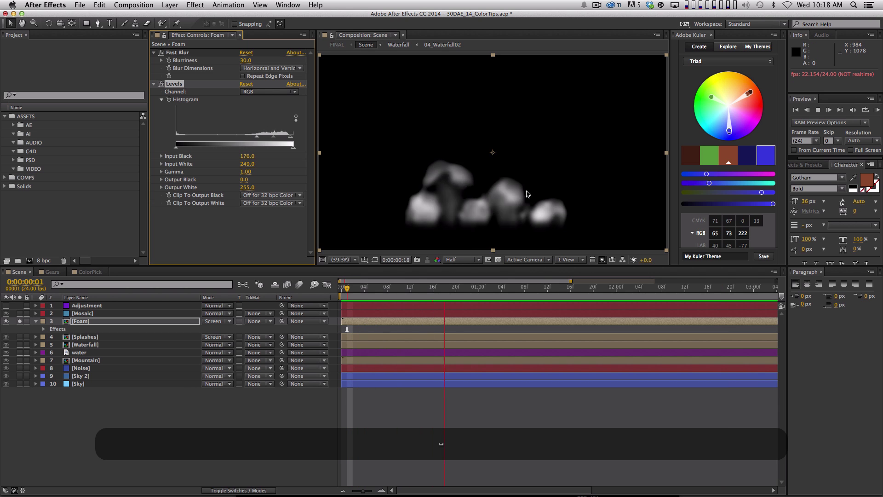
{"action": "key", "text": "space"}
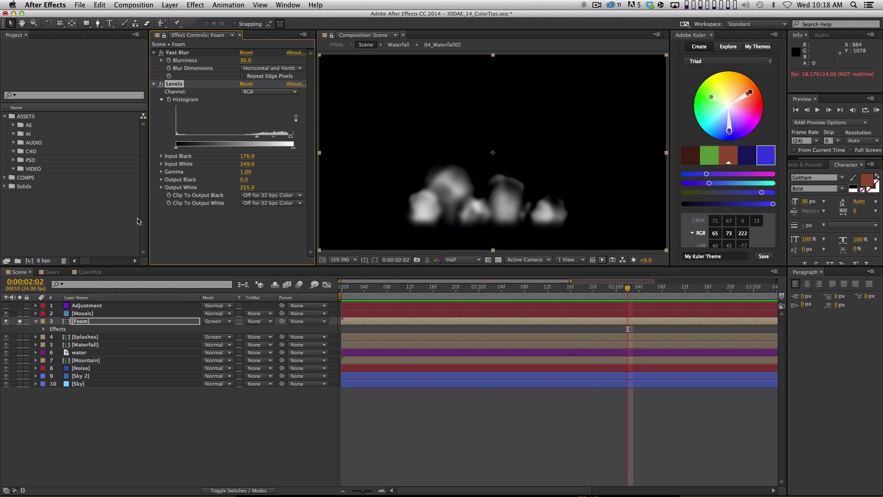
Copy the Splashes' Tint effect onto the Foam, turn off the Foam's solo and set its Amount to Tint to 56%.
{"action": "left_click", "coordinate": [90, 336]}
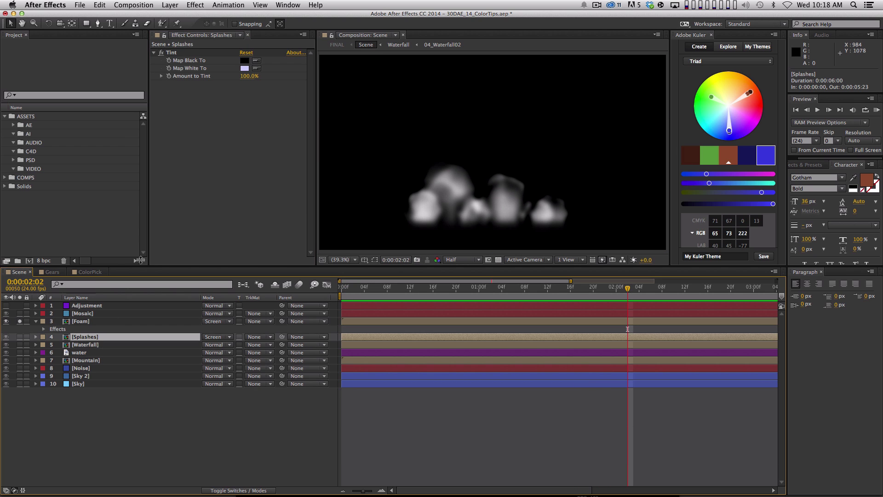
{"action": "key", "text": "super+c"}
{"action": "left_click", "coordinate": [96, 321]}
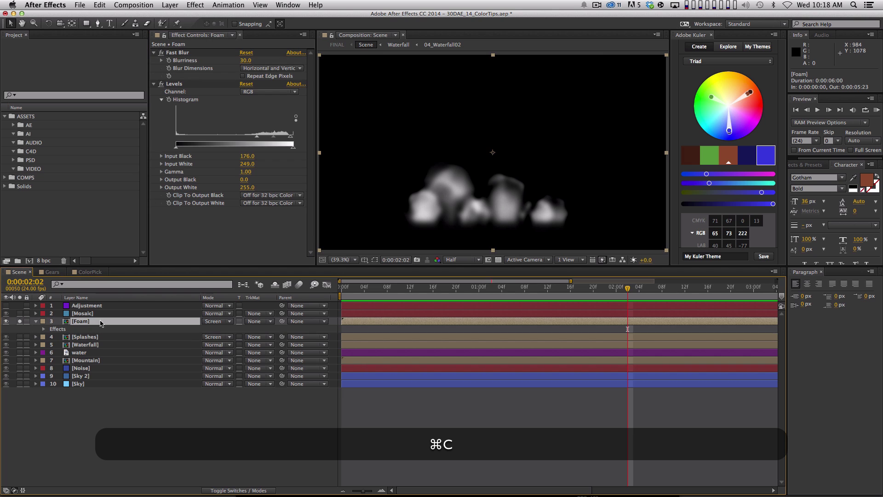
{"action": "key", "text": "super+v"}
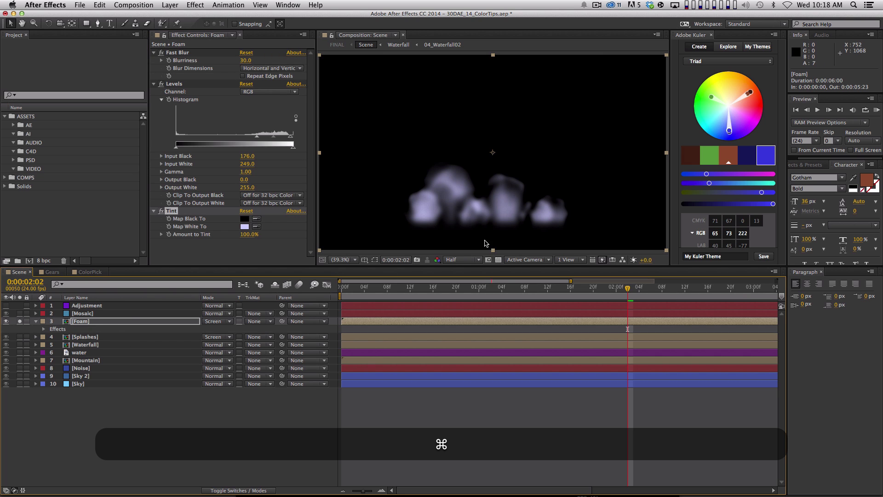
{"action": "left_click", "coordinate": [19, 321]}
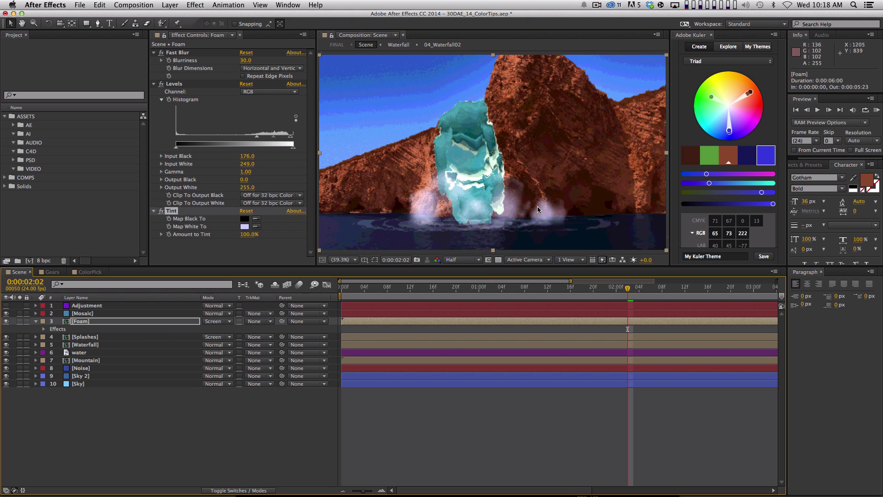
{"action": "left_click_drag", "start_coordinate": [249, 234], "coordinate": [185, 244]}
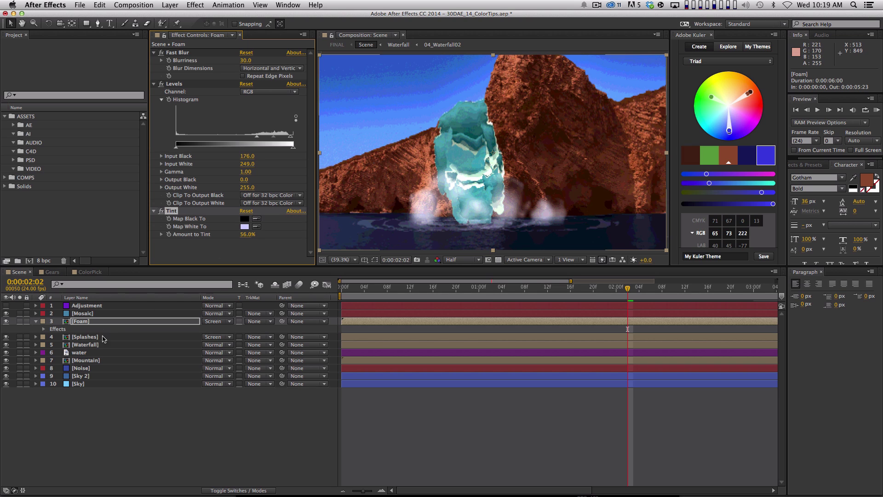
Lower the Foam's Levels Output White to 134, return to the first frame and collapse the layer's properties.
{"action": "left_click", "coordinate": [124, 328]}
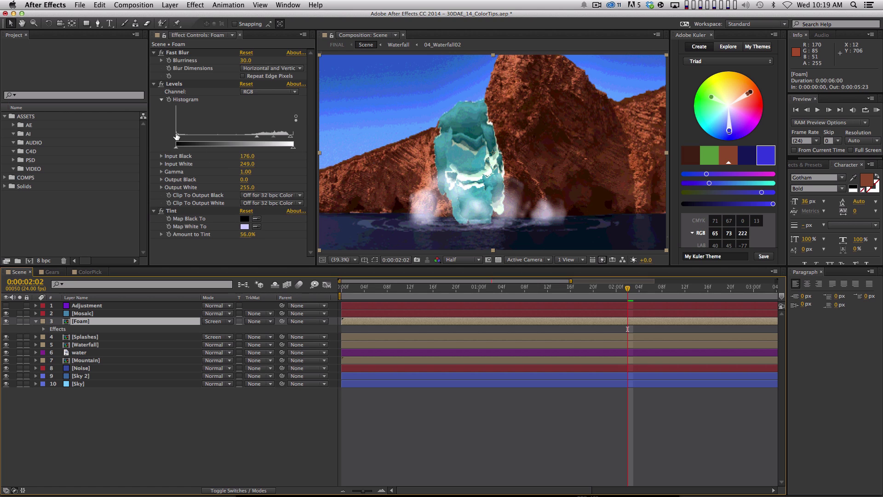
{"action": "left_click_drag", "start_coordinate": [292, 151], "coordinate": [233, 155]}
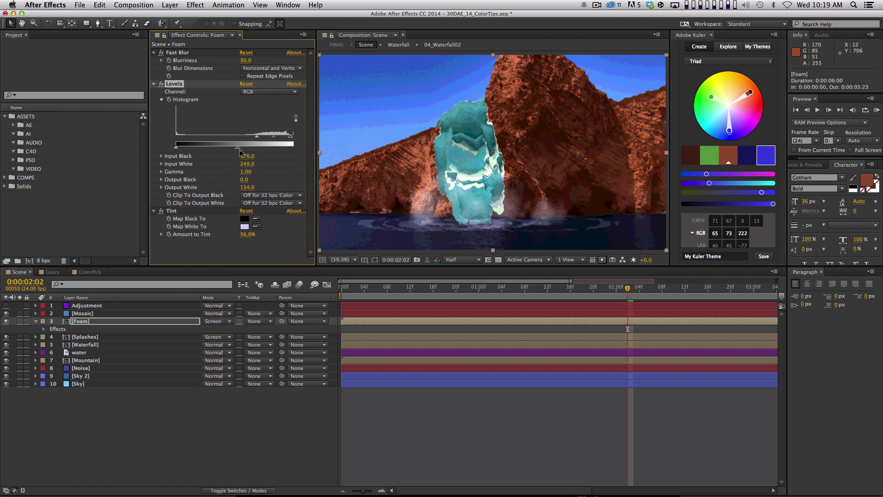
{"action": "left_click", "coordinate": [447, 395]}
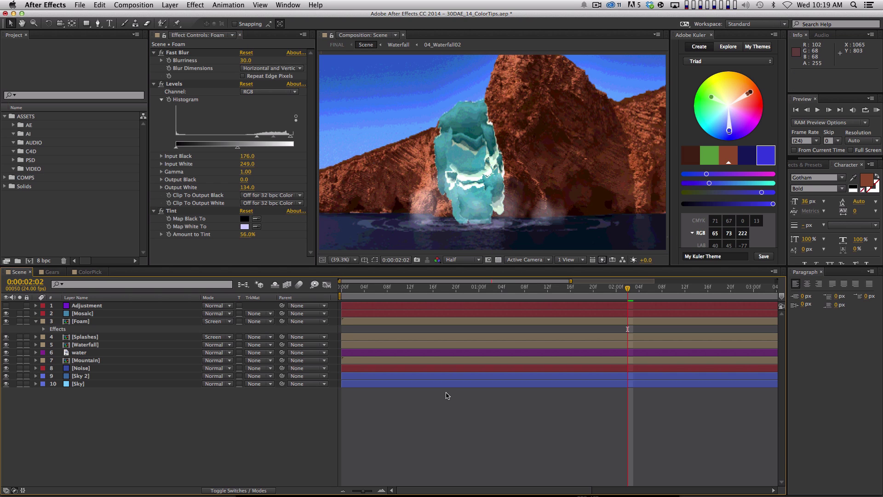
{"action": "key", "text": "Home"}
{"action": "left_click", "coordinate": [120, 323]}
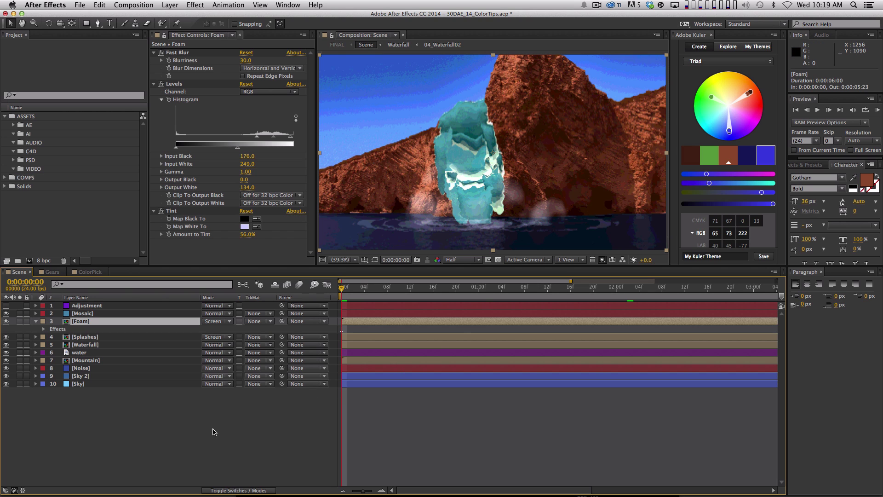
{"action": "left_click", "coordinate": [36, 321]}
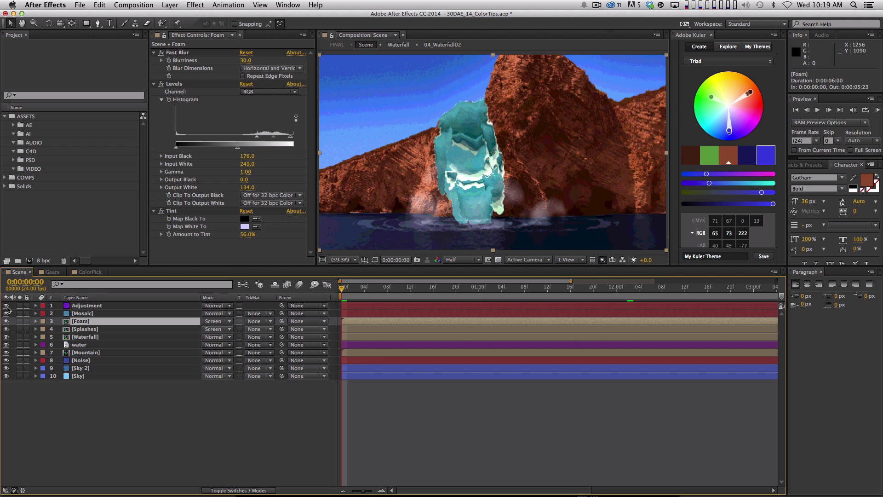
Compare the scene with the Foam off and on in black and white, and hide the Adjustment layer again.
{"action": "left_click", "coordinate": [6, 306]}
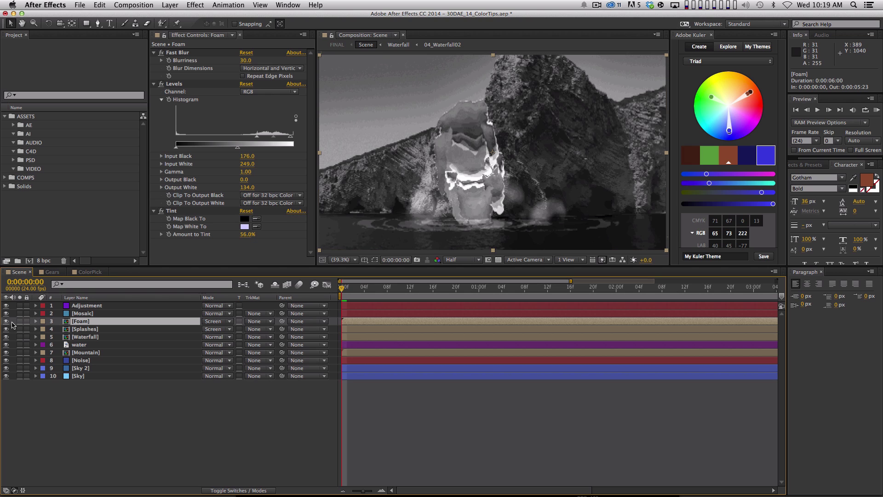
{"action": "left_click", "coordinate": [5, 323]}
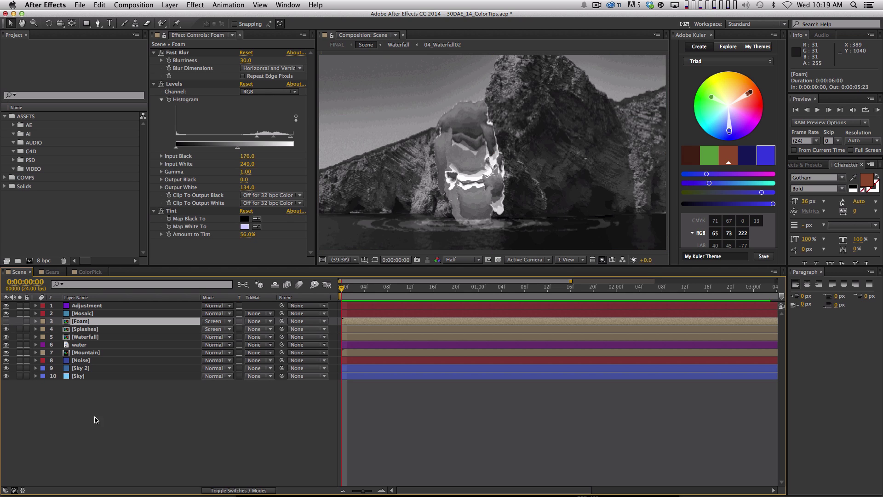
{"action": "left_click", "coordinate": [95, 417]}
{"action": "left_click", "coordinate": [6, 323]}
{"action": "left_click", "coordinate": [6, 305]}
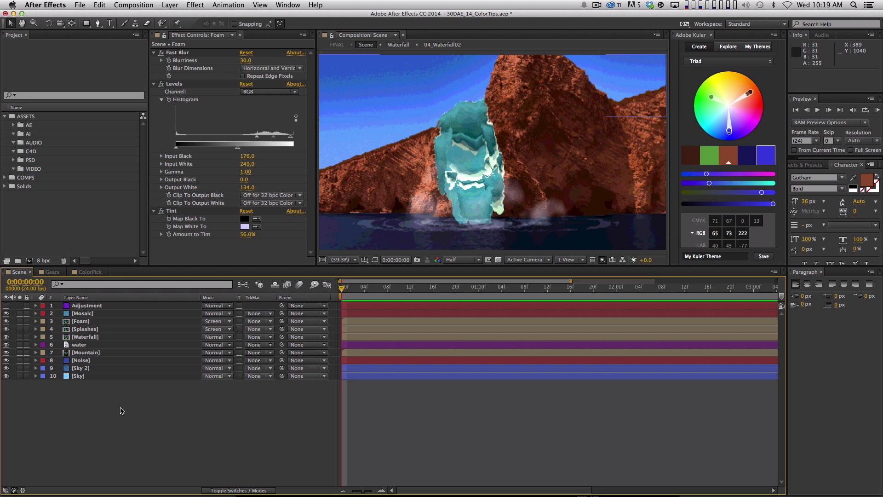
Create a 1920 × 1080 px solid named Vignette above all layers and turn it into an adjustment layer.
{"action": "key", "text": "super"}
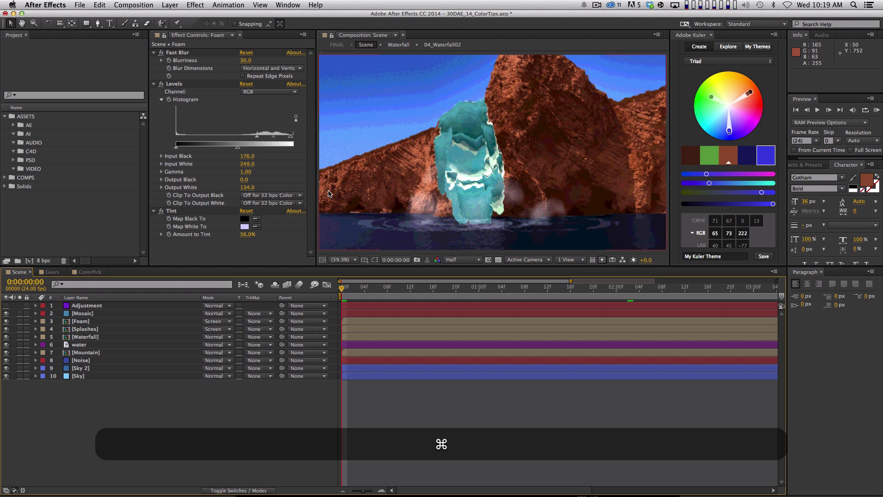
{"action": "left_click", "coordinate": [467, 189]}
{"action": "left_click", "coordinate": [232, 448]}
{"action": "key", "text": "super+y"}
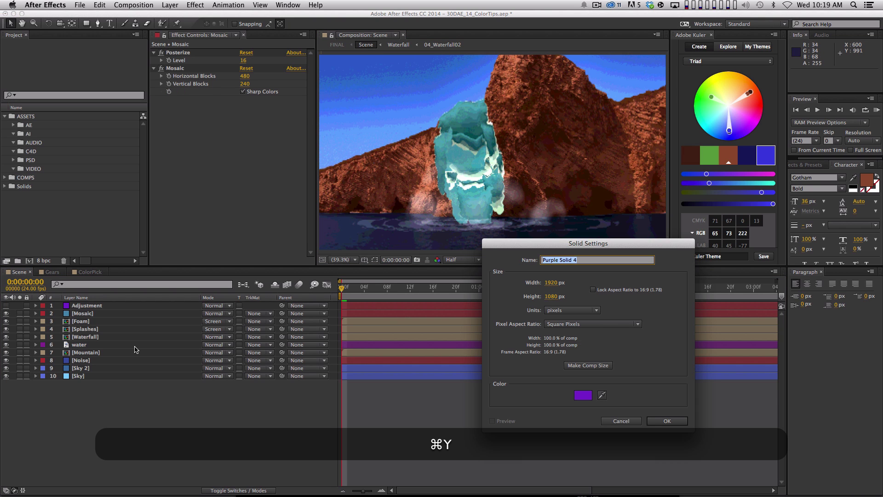
{"action": "type", "text": "Vignette"}
{"action": "key", "text": "Return"}
{"action": "key", "text": "F4"}
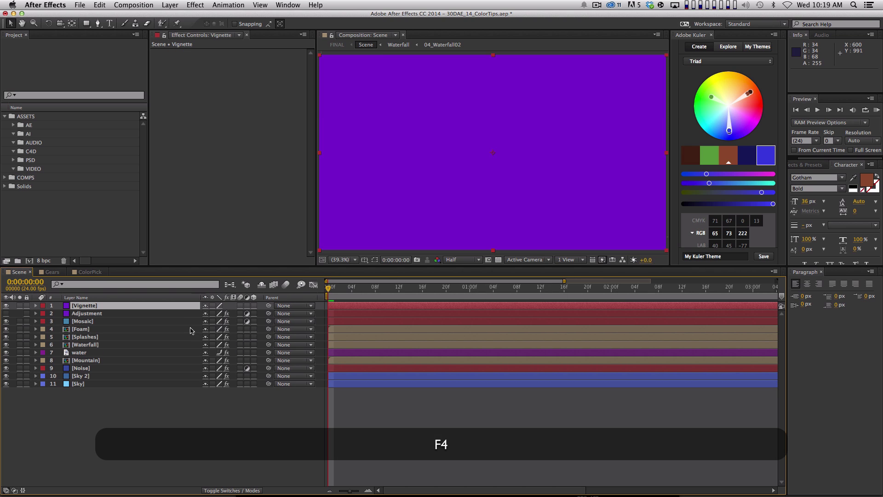
{"action": "left_click", "coordinate": [247, 305]}
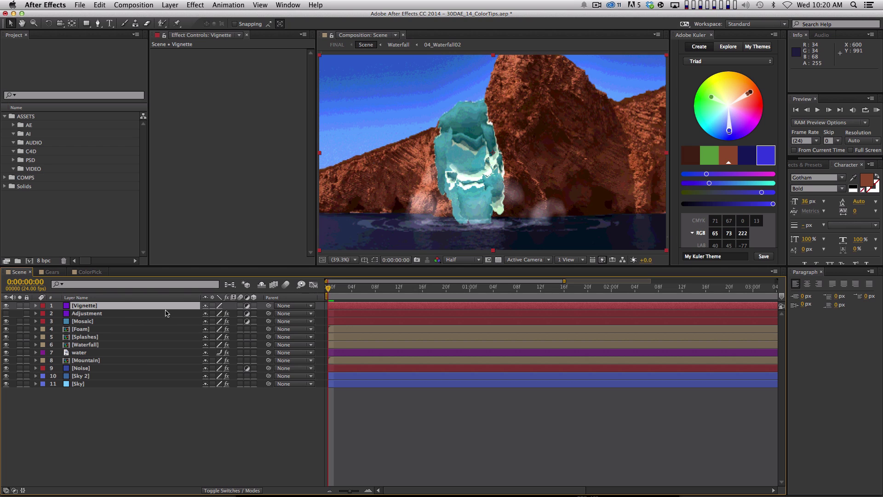
Draw an elliptical mask about 1310 × 970 px on the Vignette layer, surrounding the waterfall.
{"action": "left_click_drag", "start_coordinate": [86, 23], "coordinate": [129, 52]}
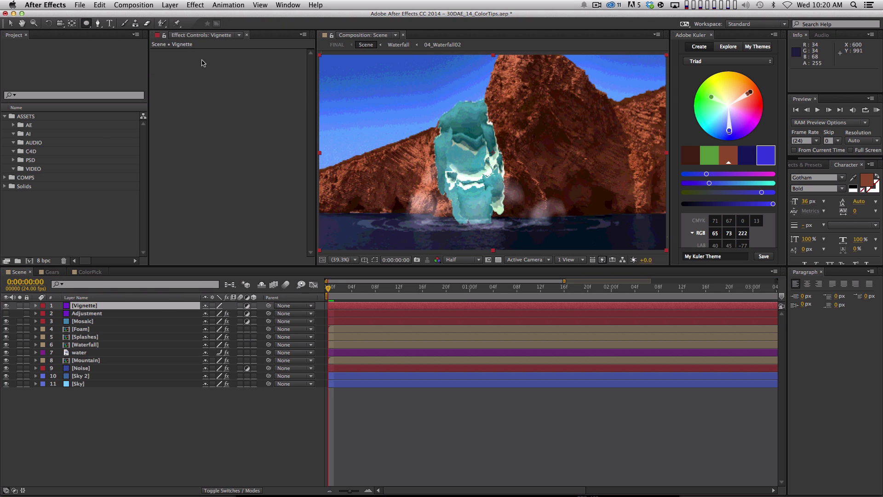
{"action": "left_click_drag", "start_coordinate": [357, 72], "coordinate": [357, 72]}
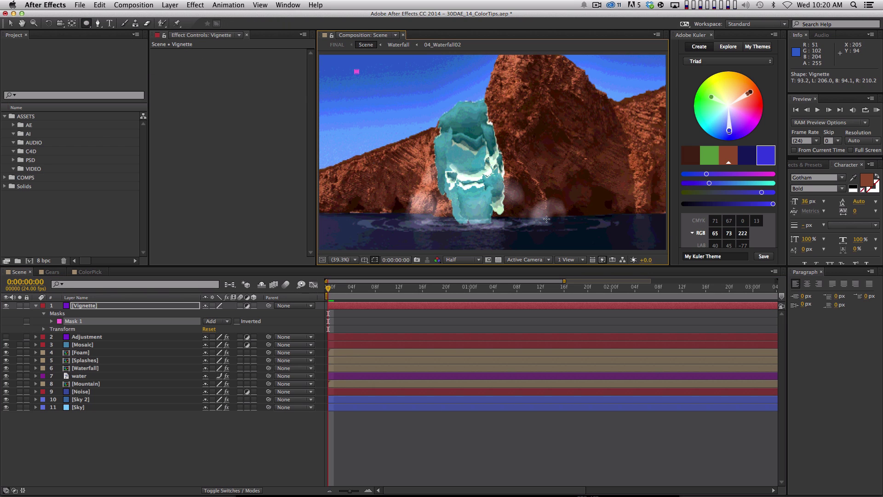
{"action": "left_click_drag", "start_coordinate": [546, 219], "coordinate": [593, 246]}
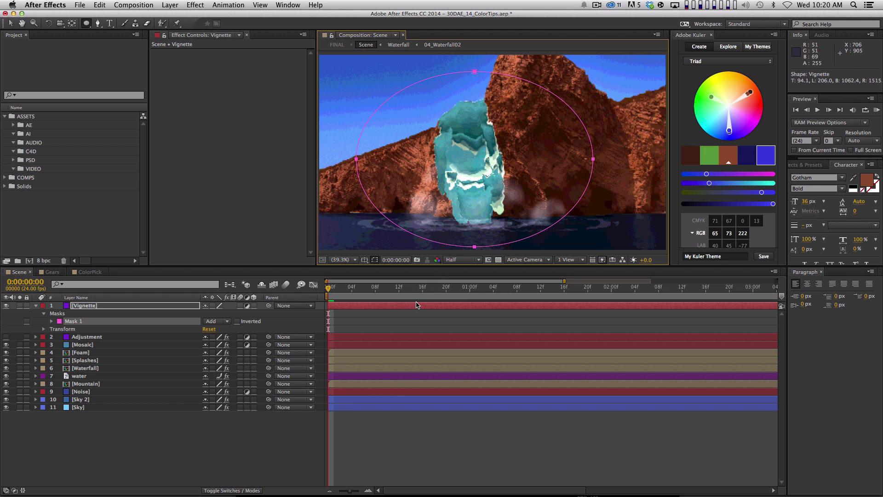
Invert the Vignette layer's elliptical mask and set its feather to 200 pixels in both directions.
{"action": "key", "text": "f"}
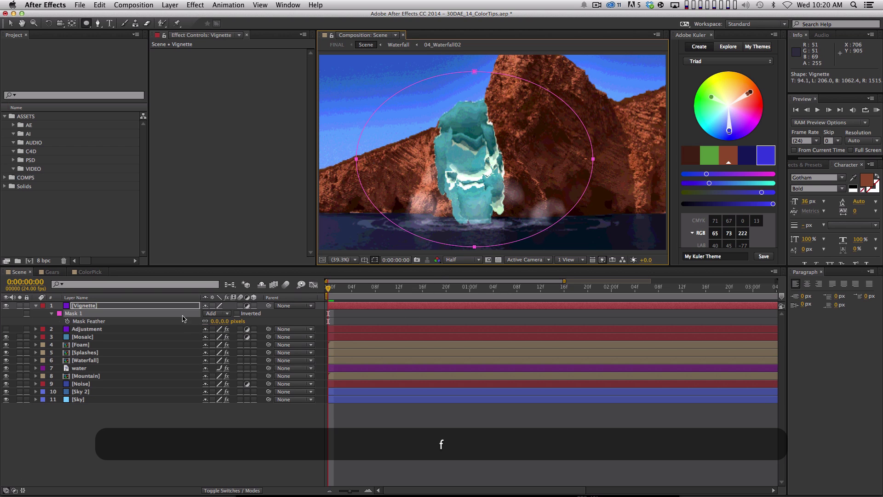
{"action": "left_click", "coordinate": [236, 314]}
{"action": "left_click", "coordinate": [228, 321]}
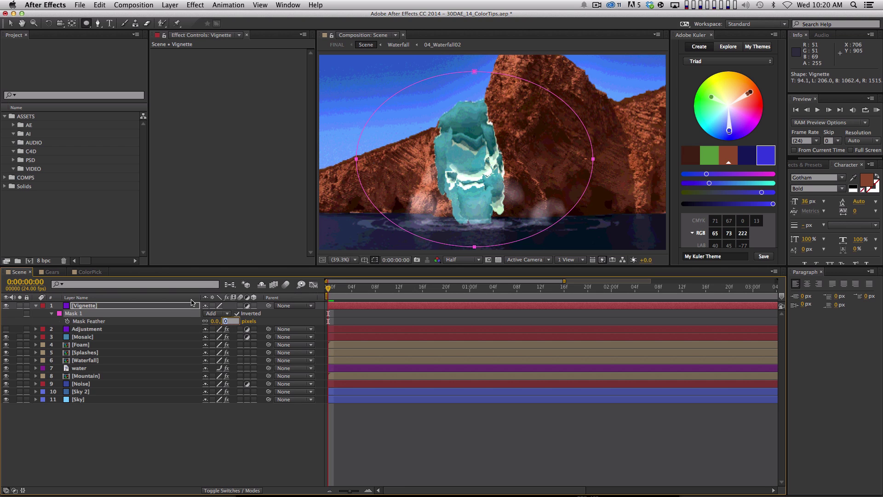
{"action": "type", "text": "200"}
{"action": "key", "text": "Return"}
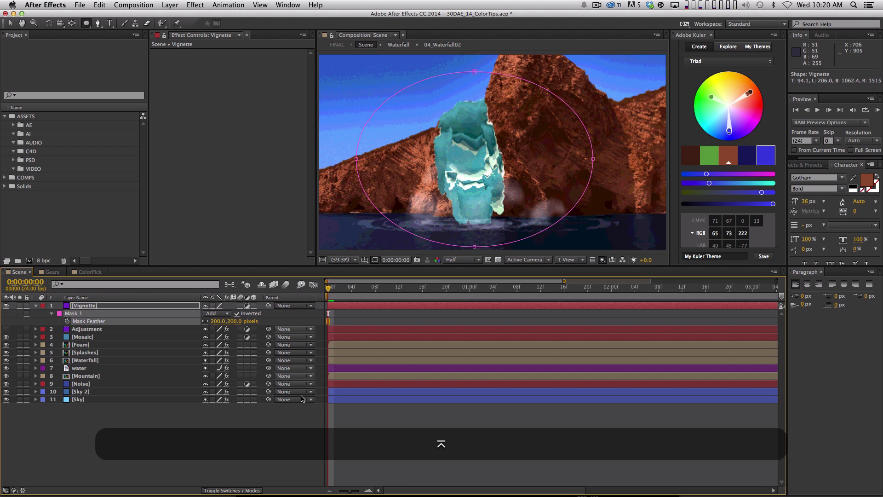
Apply Curves to the Vignette layer, lower the RGB curve's midtones and white end, and compare the layer off and on.
{"action": "left_click", "coordinate": [195, 4]}
{"action": "mouse_move", "coordinate": [285, 88]}
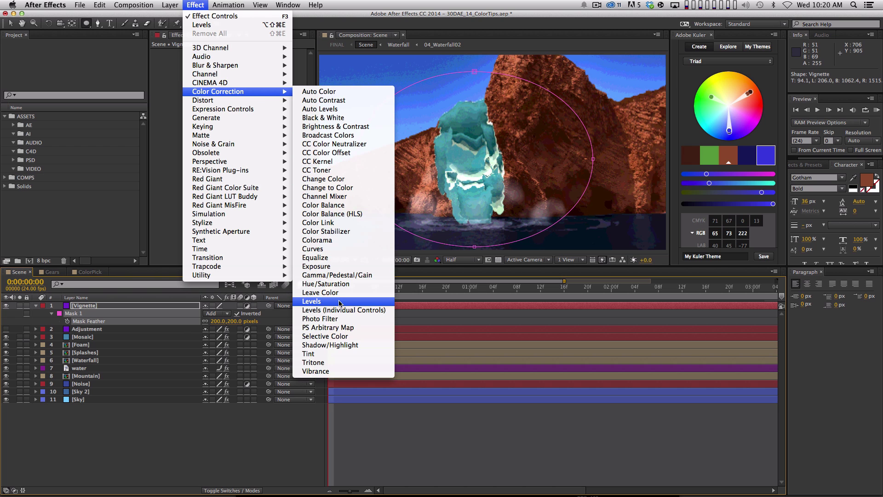
{"action": "left_click", "coordinate": [343, 249]}
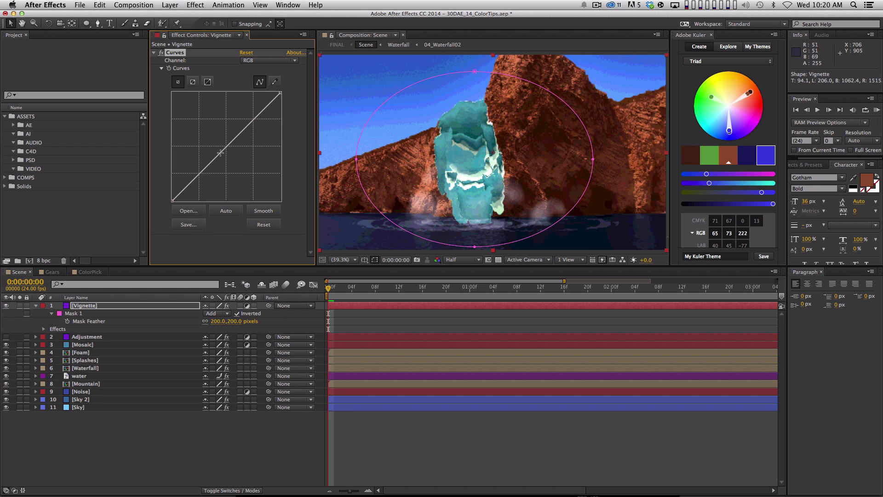
{"action": "left_click_drag", "start_coordinate": [226, 146], "coordinate": [231, 152]}
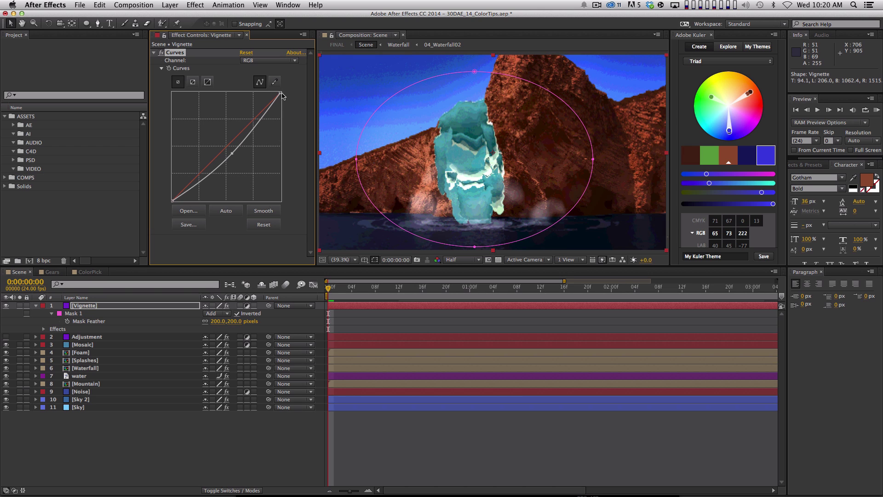
{"action": "left_click_drag", "start_coordinate": [280, 93], "coordinate": [289, 113]}
{"action": "left_click", "coordinate": [188, 463]}
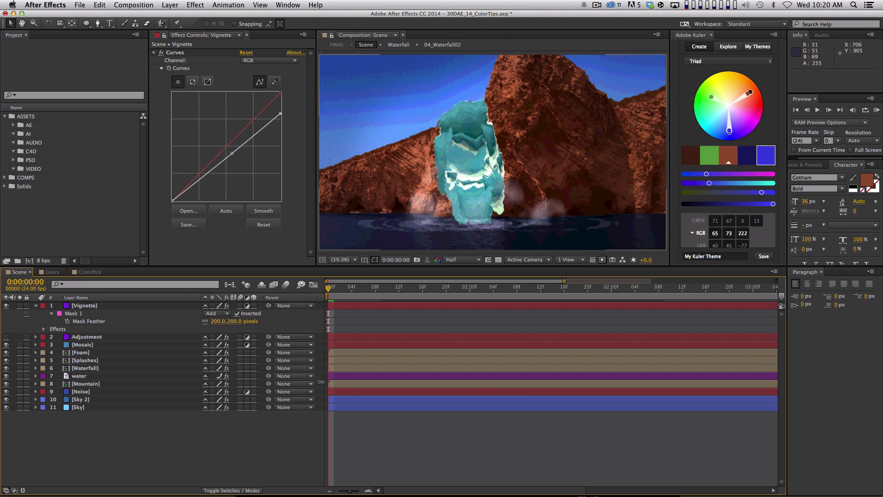
{"action": "left_click", "coordinate": [6, 305]}
{"action": "left_click", "coordinate": [5, 306]}
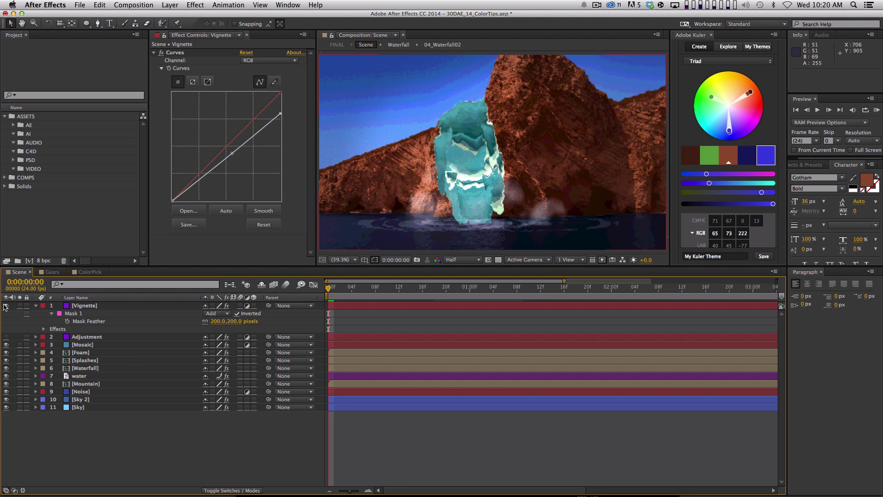
Move the Vignette layer below the Adjustment layer and set its opacity to 50%.
{"action": "left_click_drag", "start_coordinate": [95, 306], "coordinate": [102, 340]}
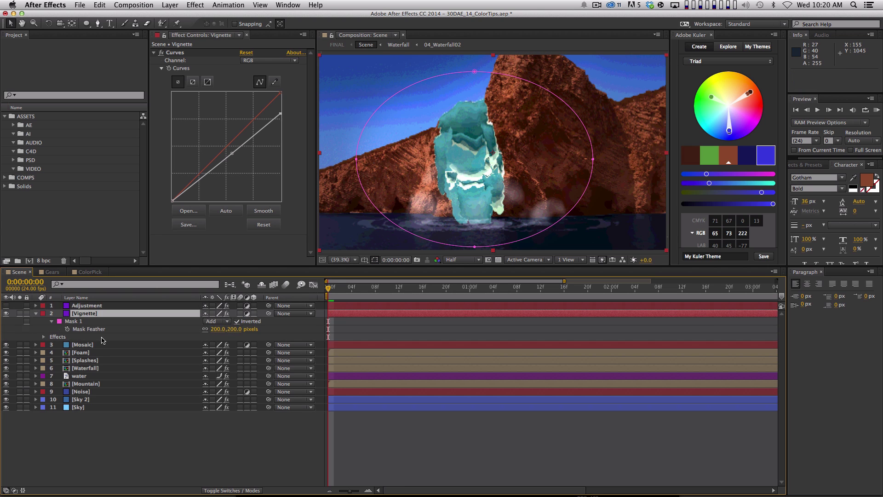
{"action": "key", "text": "t"}
{"action": "left_click", "coordinate": [210, 321]}
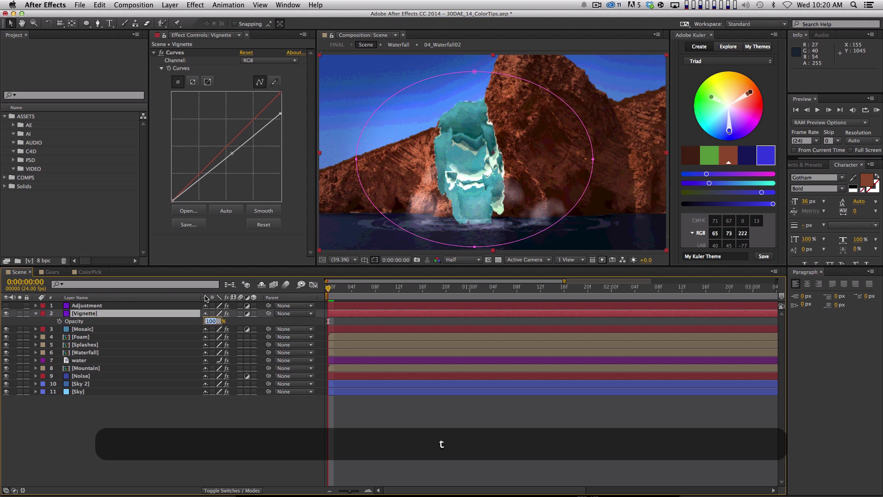
{"action": "key", "text": "Return"}
{"action": "left_click", "coordinate": [232, 435]}
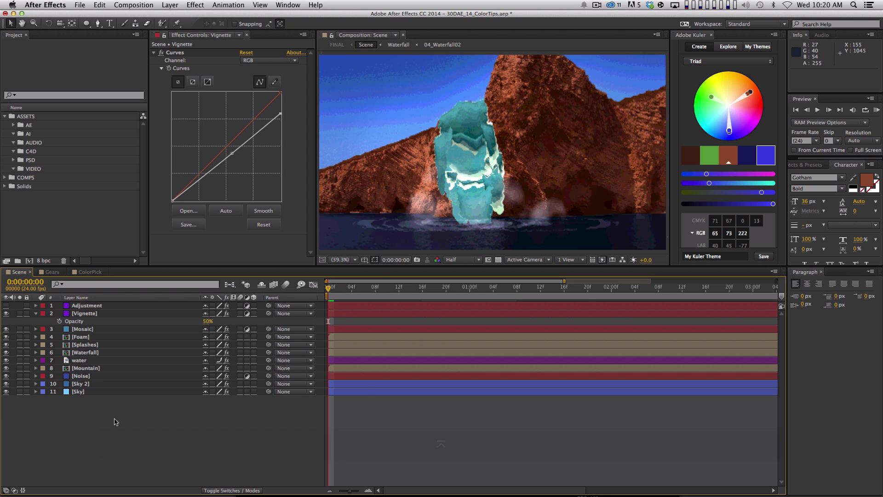
Compare the scene with the Vignette off and on in black and white, collapse its properties and hide the Adjustment layer again.
{"action": "left_click", "coordinate": [6, 306]}
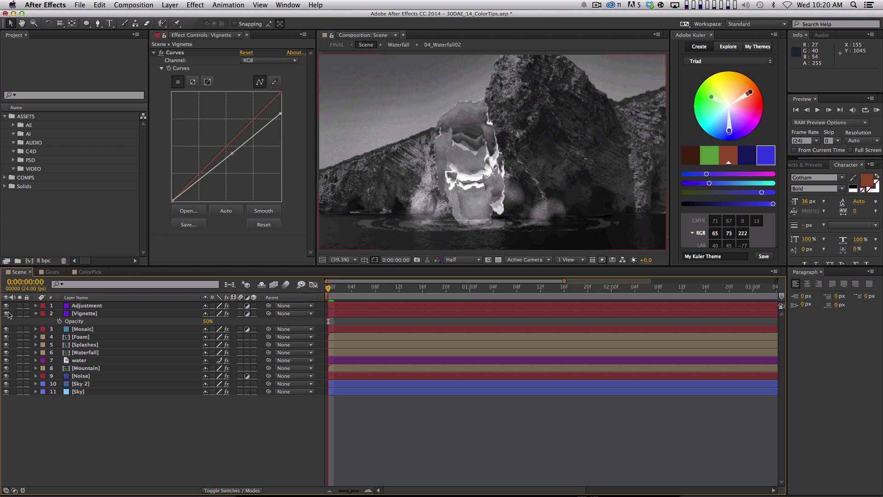
{"action": "left_click", "coordinate": [7, 315]}
{"action": "left_click", "coordinate": [6, 315]}
{"action": "left_click", "coordinate": [6, 313]}
{"action": "left_click", "coordinate": [35, 313]}
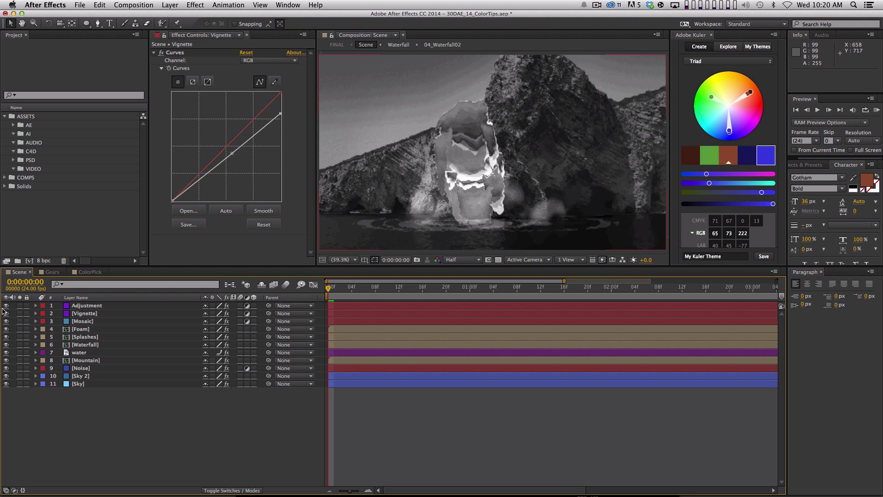
{"action": "left_click", "coordinate": [6, 305]}
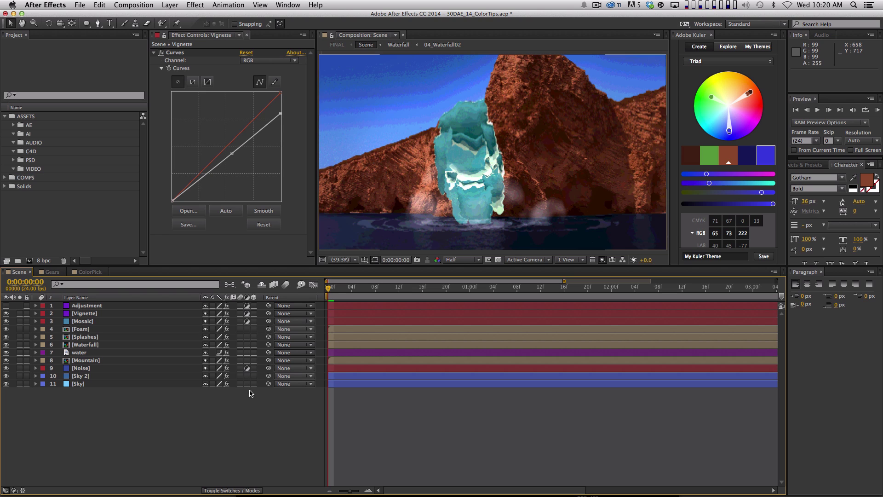
{"action": "left_click", "coordinate": [115, 314]}
{"action": "left_click", "coordinate": [142, 398]}
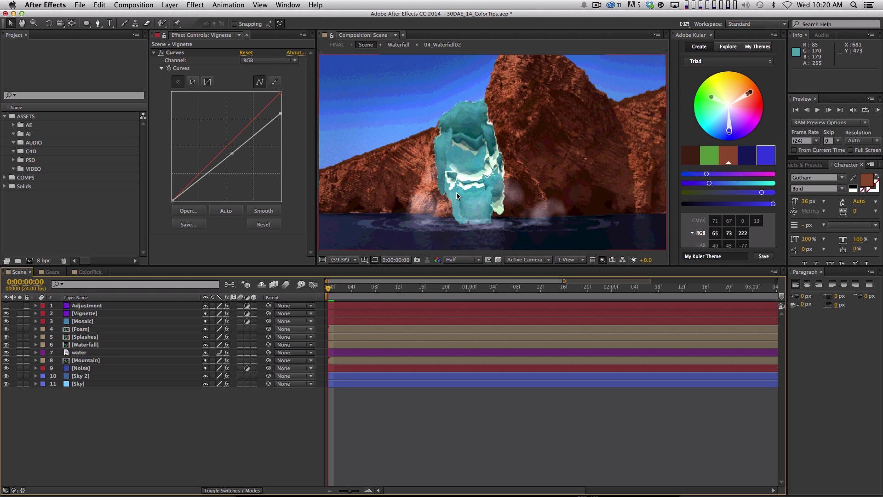
Create a 1920 × 1080 px solid named CC above all layers and turn it into an adjustment layer.
{"action": "key", "text": "super+y"}
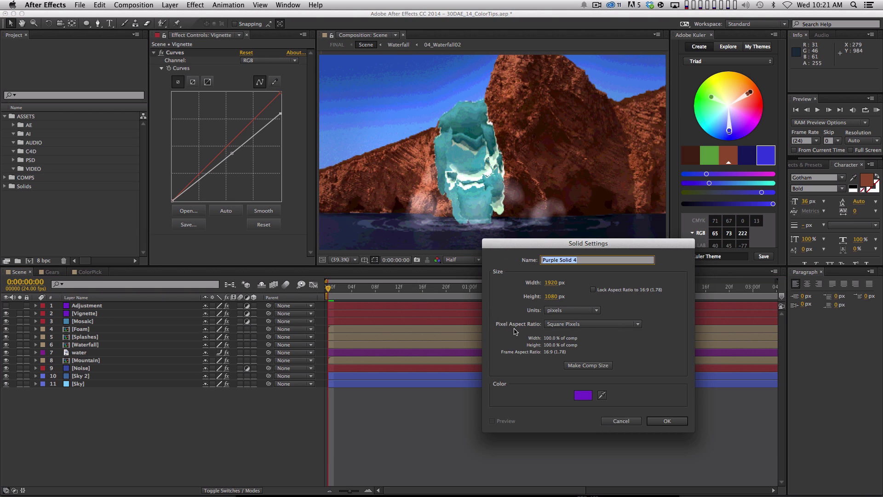
{"action": "key", "text": "shift"}
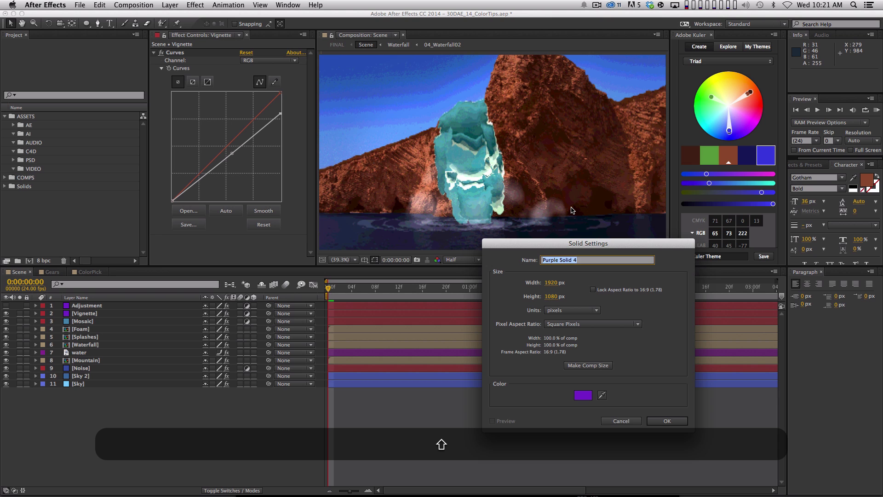
{"action": "type", "text": "CC"}
{"action": "key", "text": "Return"}
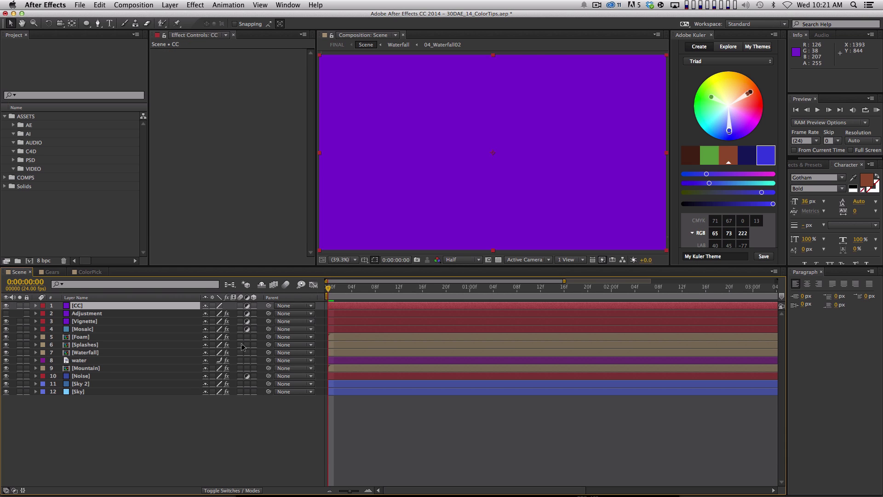
Apply Hue/Saturation to the CC layer with Master Saturation at -20 and collapse the effect.
{"action": "left_click", "coordinate": [195, 5]}
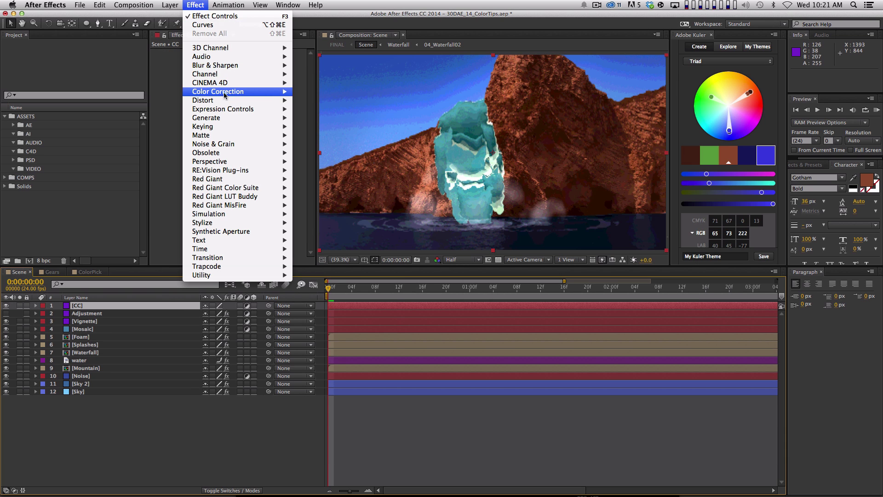
{"action": "mouse_move", "coordinate": [223, 92]}
{"action": "left_click", "coordinate": [370, 284]}
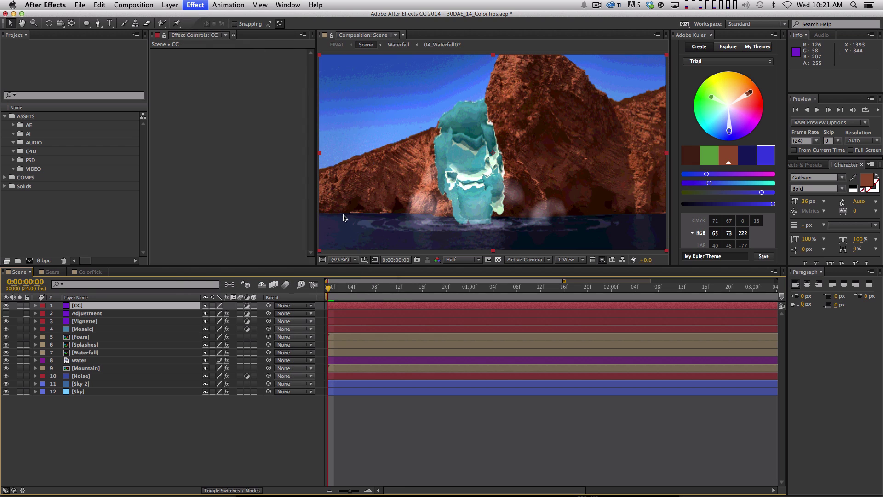
{"action": "left_click", "coordinate": [242, 124]}
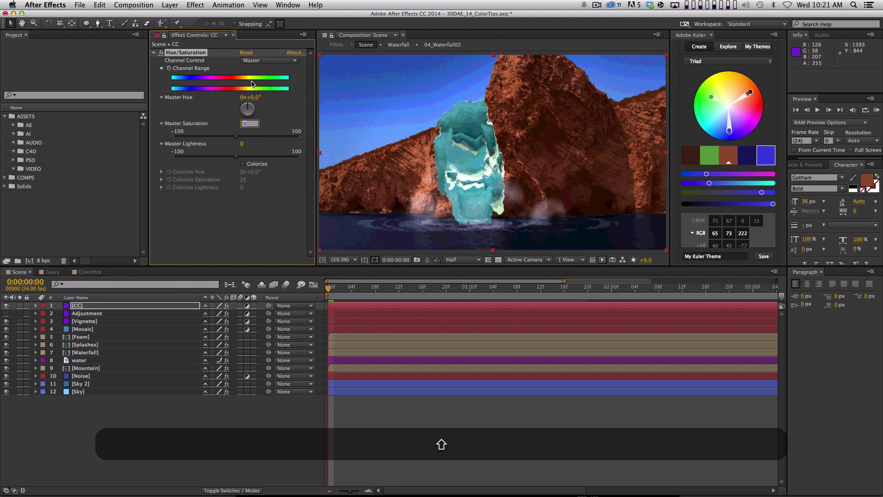
{"action": "key", "text": "shift+Down"}
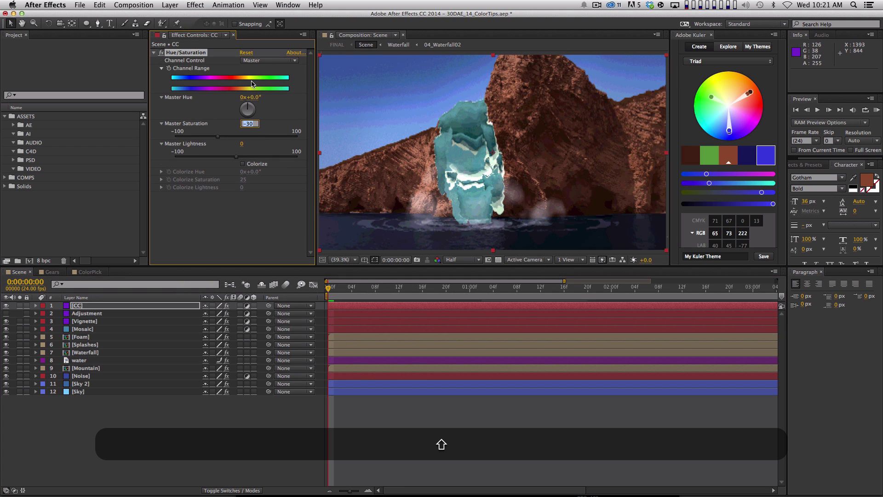
{"action": "key", "text": "shift+Up"}
{"action": "key", "text": "shift+Return"}
{"action": "left_click", "coordinate": [154, 53]}
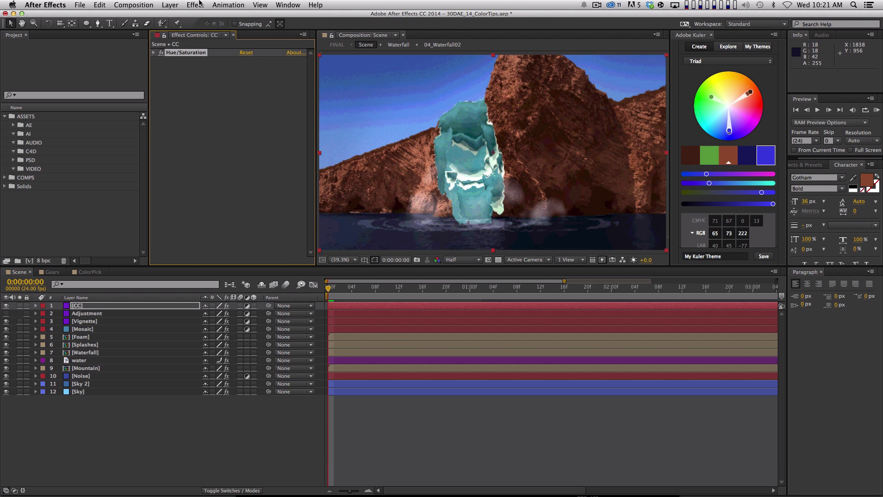
Apply Curves to the CC layer and shape an S-curve with raised highlights, lowered shadows and slightly lifted midtones.
{"action": "left_click", "coordinate": [195, 5]}
{"action": "mouse_move", "coordinate": [230, 92]}
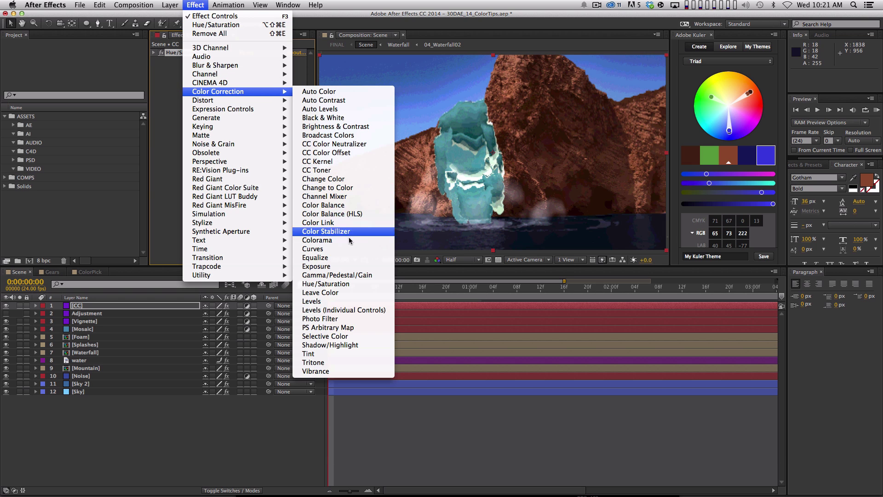
{"action": "left_click", "coordinate": [318, 249]}
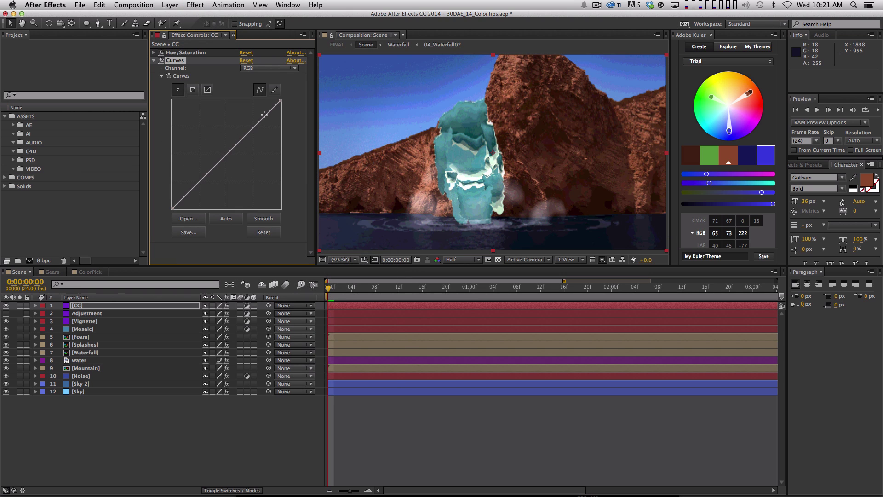
{"action": "left_click_drag", "start_coordinate": [265, 114], "coordinate": [262, 112]}
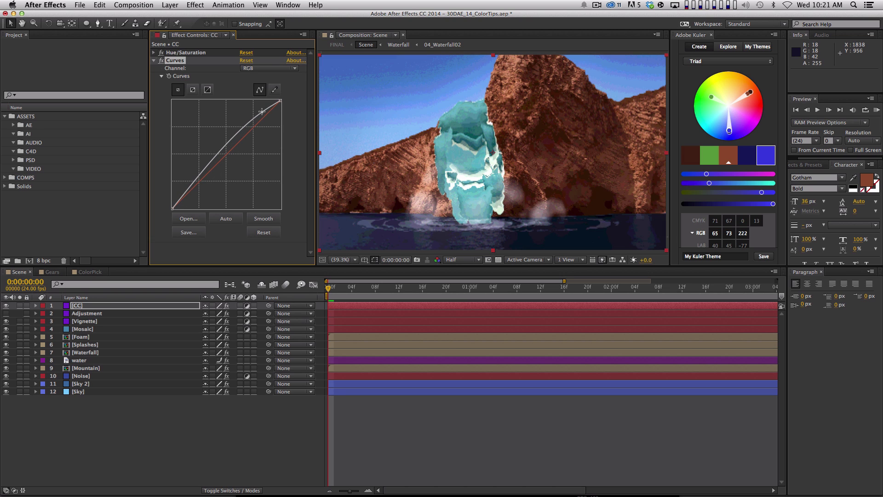
{"action": "left_click_drag", "start_coordinate": [189, 188], "coordinate": [186, 196]}
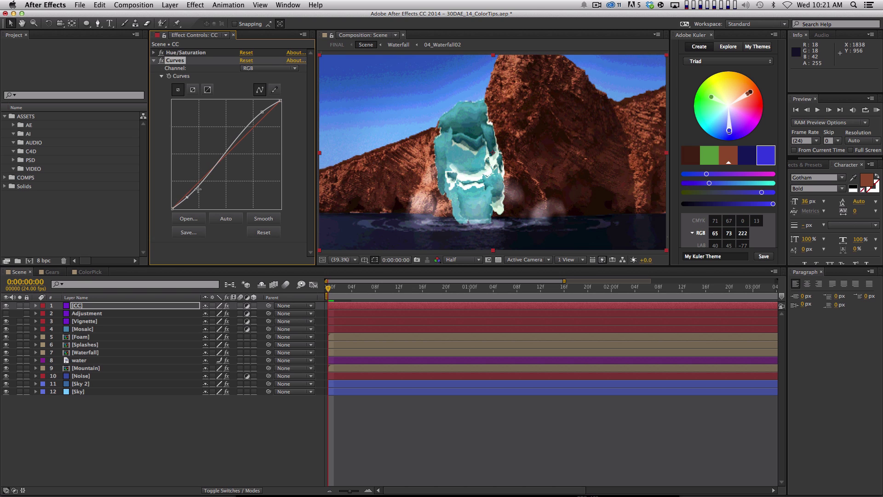
{"action": "left_click_drag", "start_coordinate": [221, 157], "coordinate": [218, 153]}
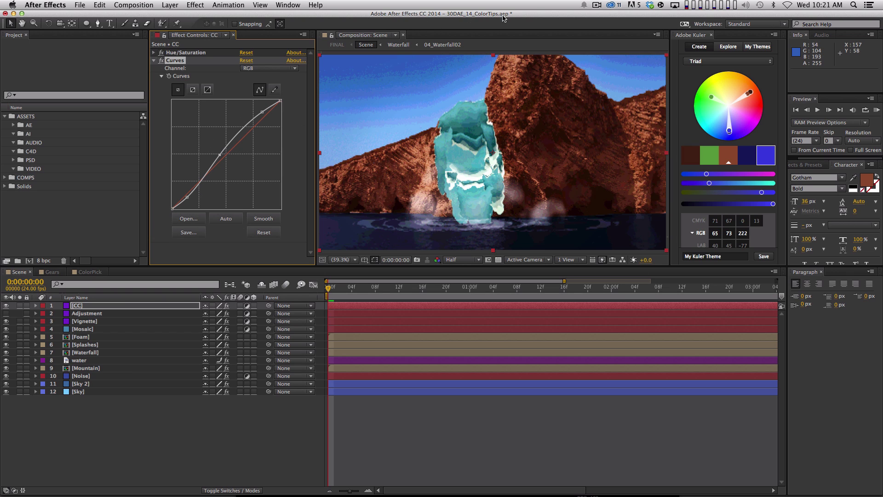
Set the CC layer's Hue/Saturation Master Saturation to -30 and collapse both of its effects.
{"action": "left_click", "coordinate": [180, 54]}
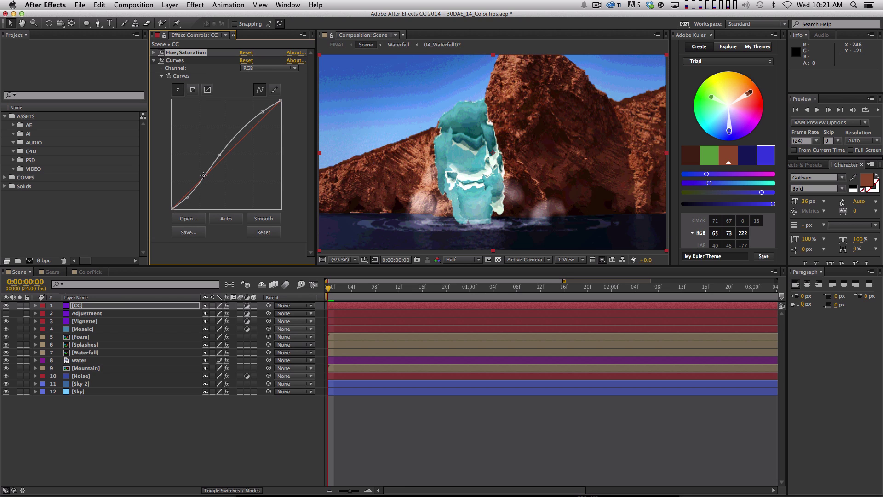
{"action": "left_click", "coordinate": [153, 53]}
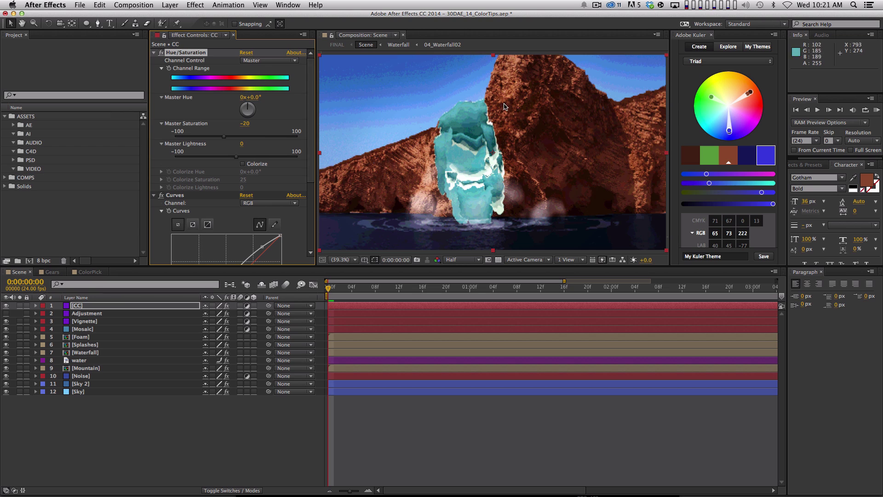
{"action": "left_click", "coordinate": [245, 124]}
{"action": "key", "text": "shift+Down"}
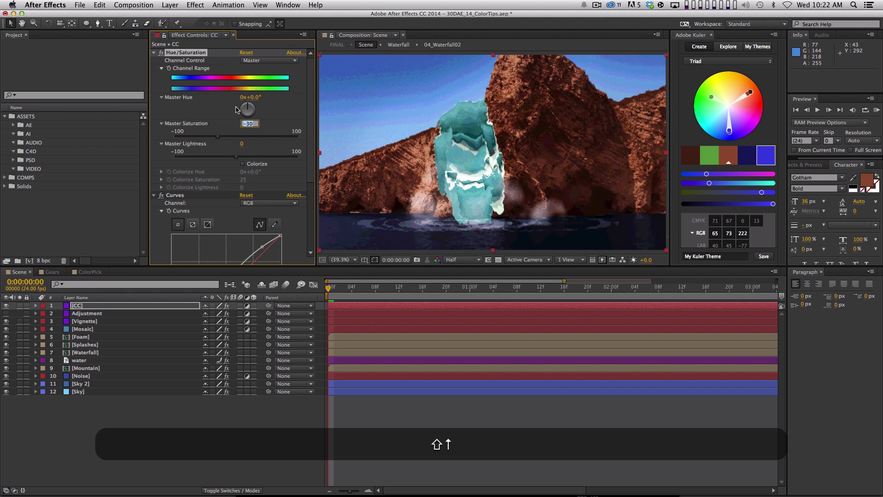
{"action": "key", "text": "KP_Enter"}
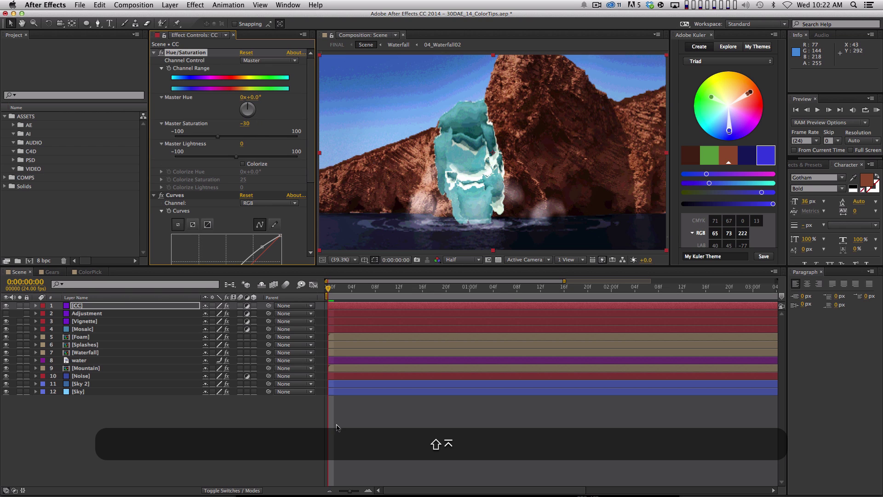
{"action": "left_click", "coordinate": [153, 53]}
{"action": "left_click", "coordinate": [153, 60]}
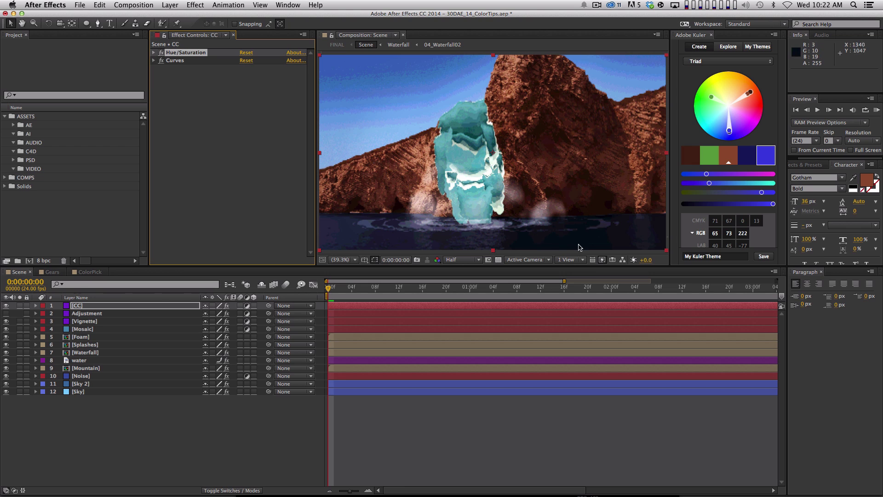
Switch the water layer's Levels to the RGB channel and set its Gamma to 0.86.
{"action": "left_click", "coordinate": [111, 363]}
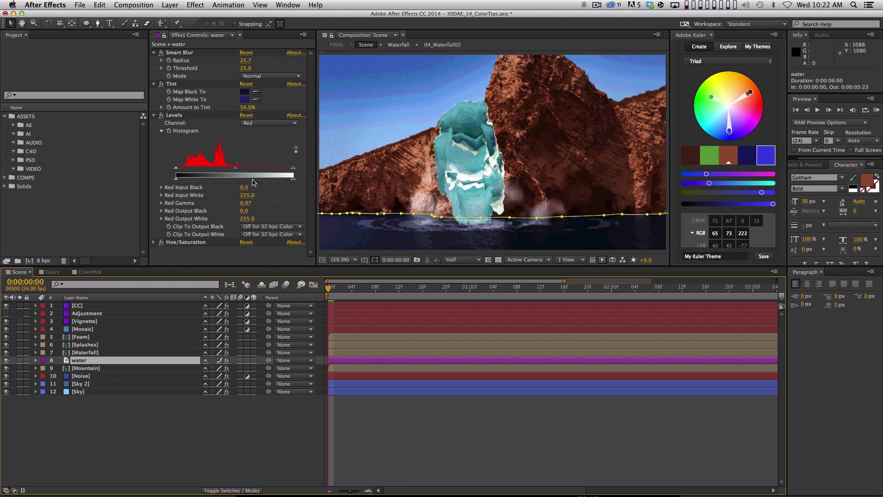
{"action": "left_click", "coordinate": [263, 123]}
{"action": "left_click", "coordinate": [258, 132]}
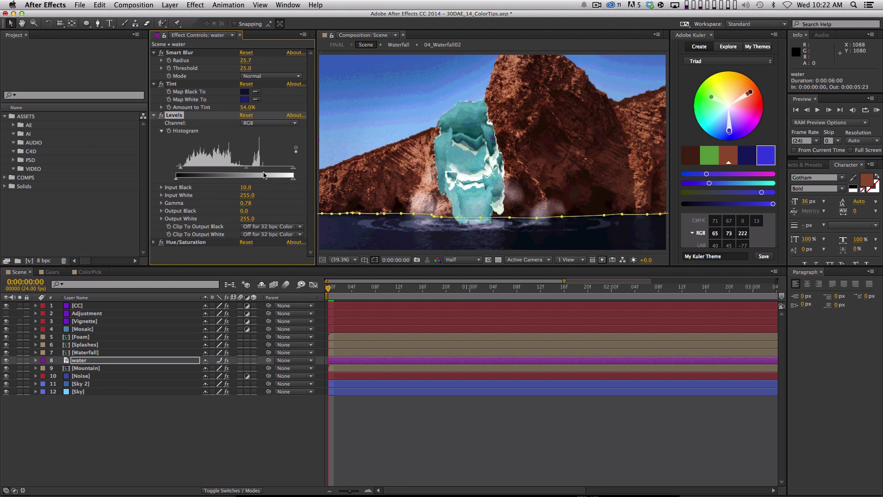
{"action": "left_click_drag", "start_coordinate": [244, 170], "coordinate": [243, 171]}
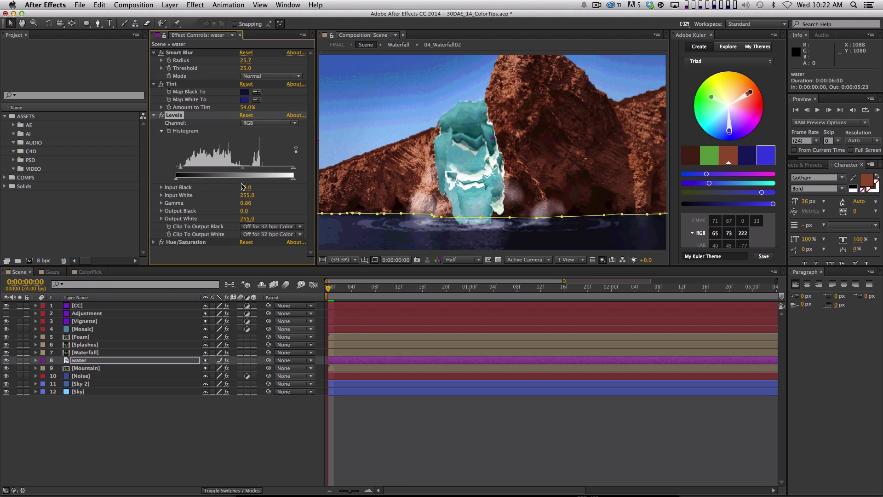
{"action": "left_click", "coordinate": [265, 421]}
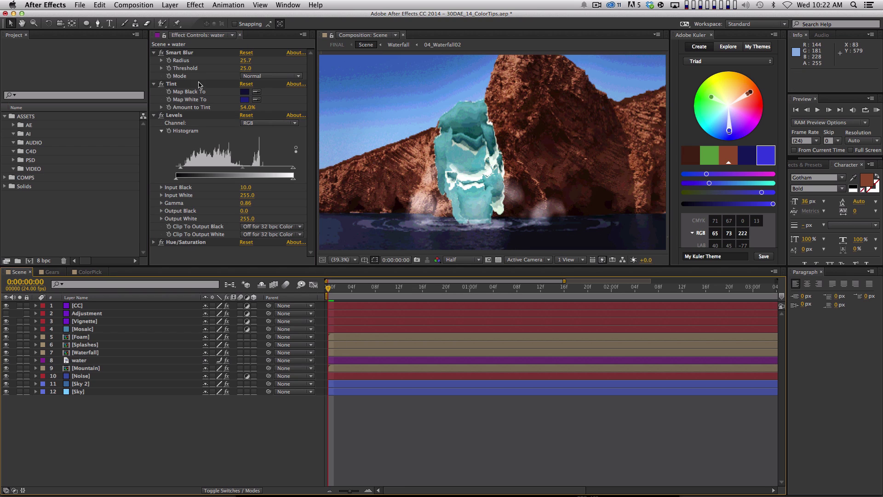
Apply the Color Balance effect to the CC layer.
{"action": "left_click", "coordinate": [85, 306]}
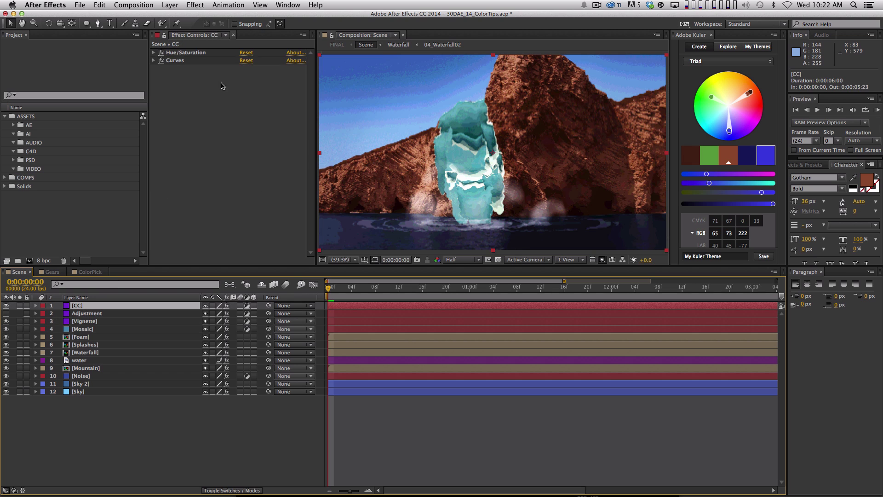
{"action": "left_click", "coordinate": [202, 5]}
{"action": "mouse_move", "coordinate": [259, 92]}
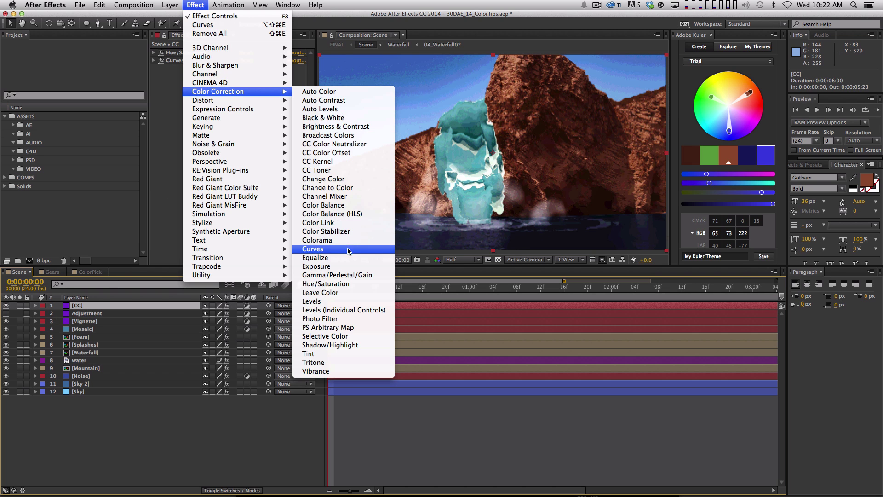
{"action": "left_click", "coordinate": [343, 205]}
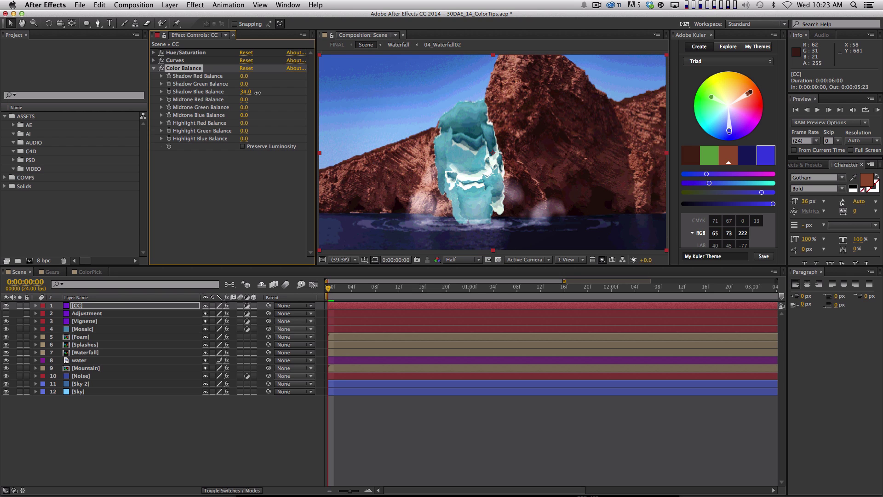
{"action": "left_click_drag", "start_coordinate": [257, 92], "coordinate": [331, 93]}
{"action": "left_click_drag", "start_coordinate": [268, 96], "coordinate": [262, 93]}
{"action": "key", "text": "super+z"}
In the CC layer's Color Balance, set Shadow Blue Balance to 30 and Midtone Blue Balance to -20.
{"action": "left_click", "coordinate": [245, 92]}
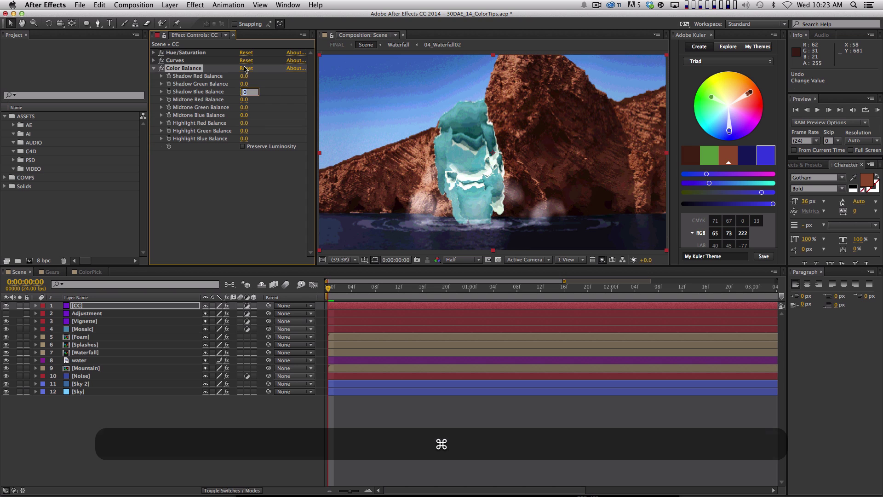
{"action": "key", "text": "shift+Up"}
{"action": "key", "text": "Return"}
{"action": "left_click", "coordinate": [215, 178]}
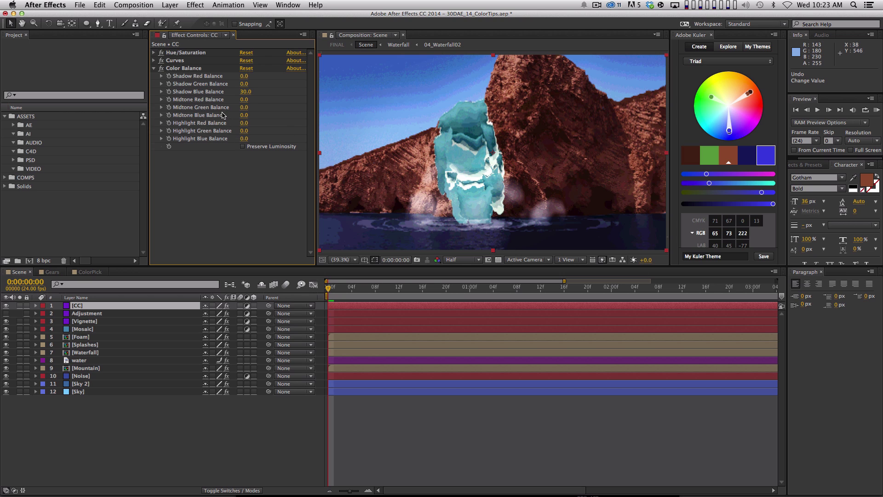
{"action": "left_click", "coordinate": [246, 115]}
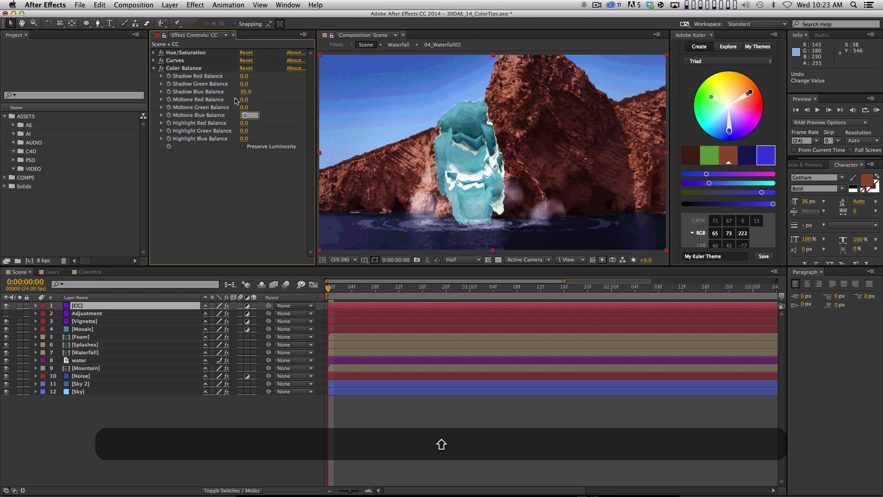
{"action": "key", "text": "shift+Down"}
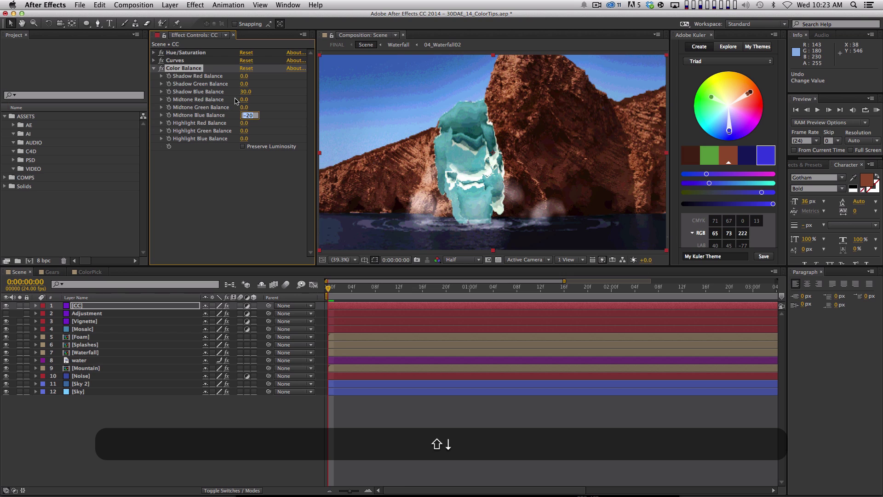
{"action": "key", "text": "Return"}
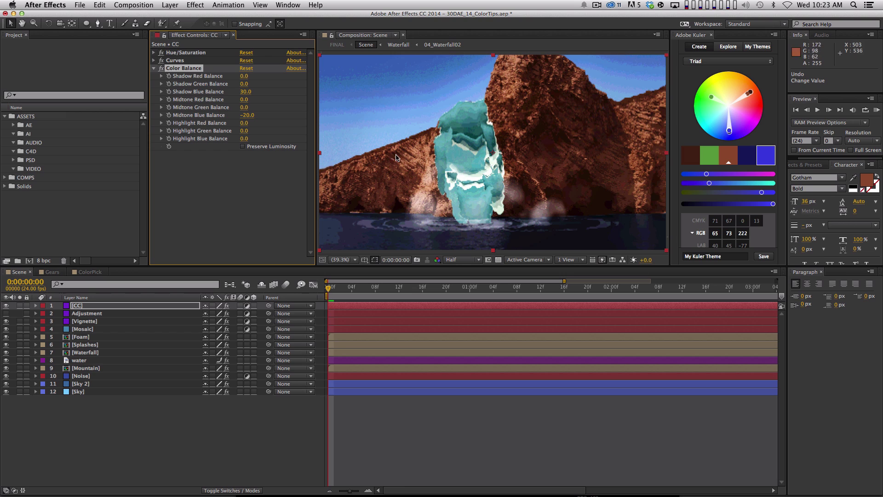
Set the CC layer's Highlight Blue Balance to 10.
{"action": "left_click", "coordinate": [244, 138]}
{"action": "key", "text": "shift"}
{"action": "key", "text": "shift+Up"}
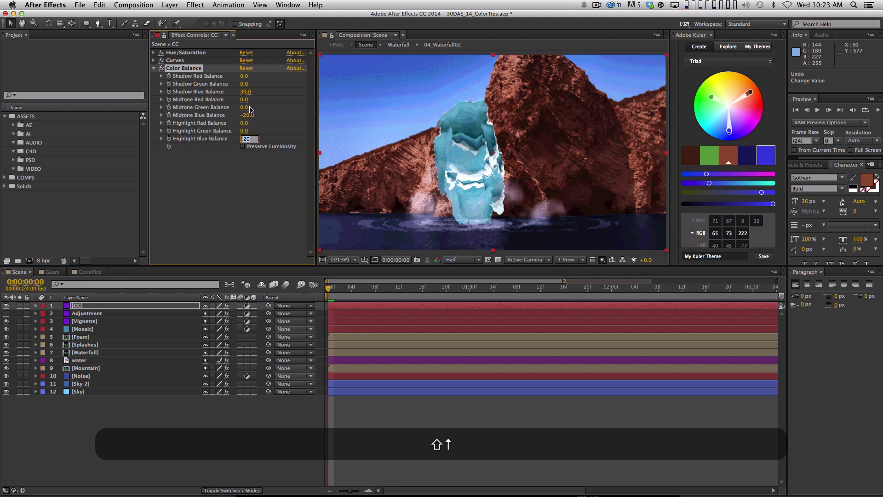
{"action": "key", "text": "shift+Down"}
{"action": "key", "text": "shift+Down"}
{"action": "key", "text": "shift+Up"}
{"action": "key", "text": "Return"}
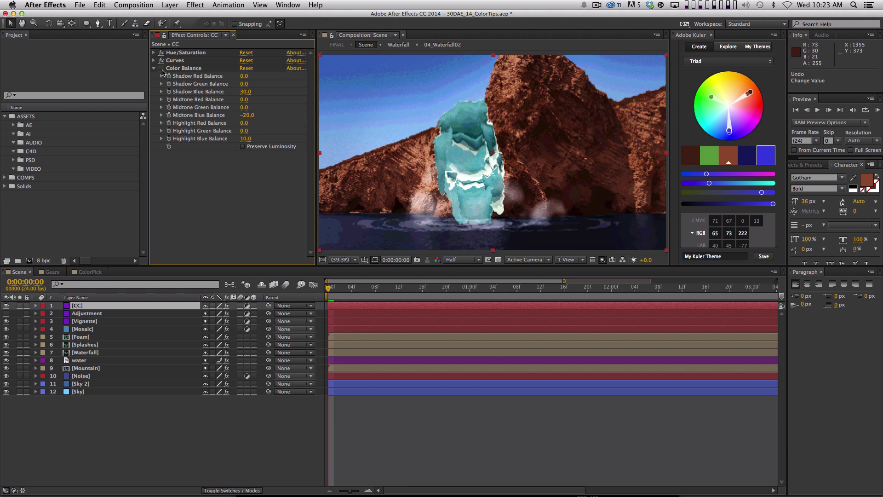
Compare the scene with and without the CC layer by switching its visibility off and on.
{"action": "left_click", "coordinate": [6, 305]}
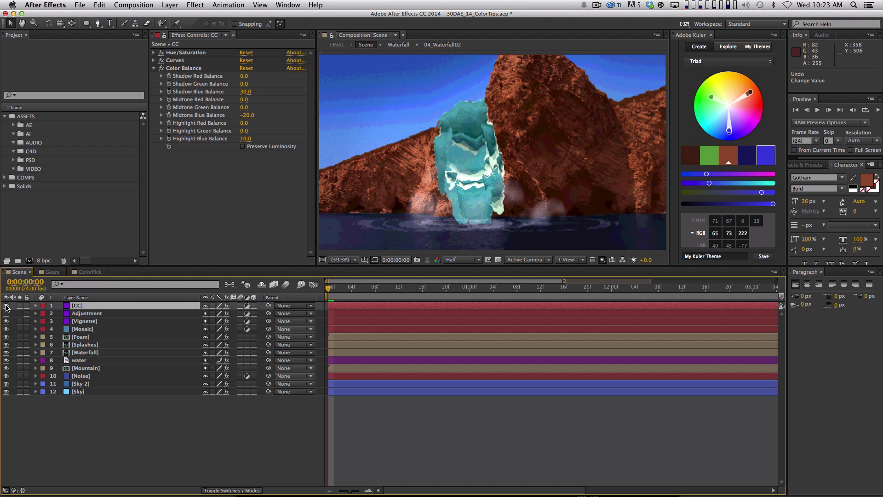
{"action": "left_click", "coordinate": [6, 306]}
{"action": "left_click", "coordinate": [6, 306]}
{"action": "left_click", "coordinate": [6, 305]}
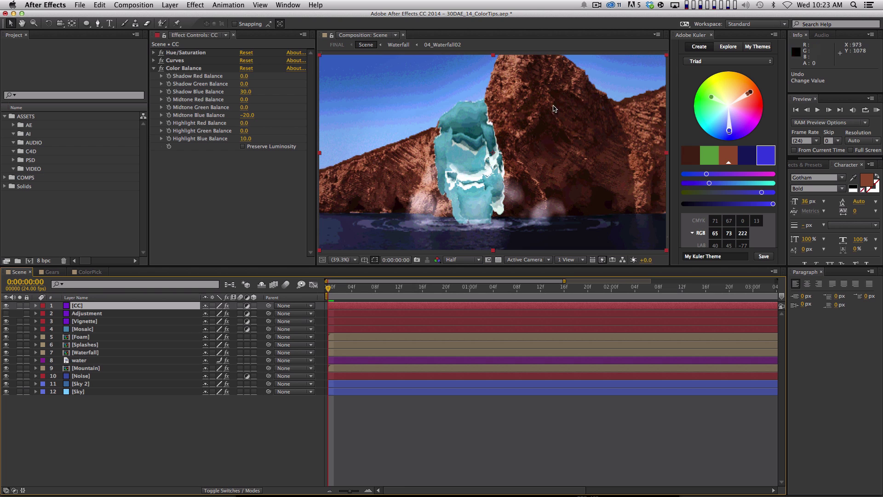
{"action": "left_click", "coordinate": [378, 404]}
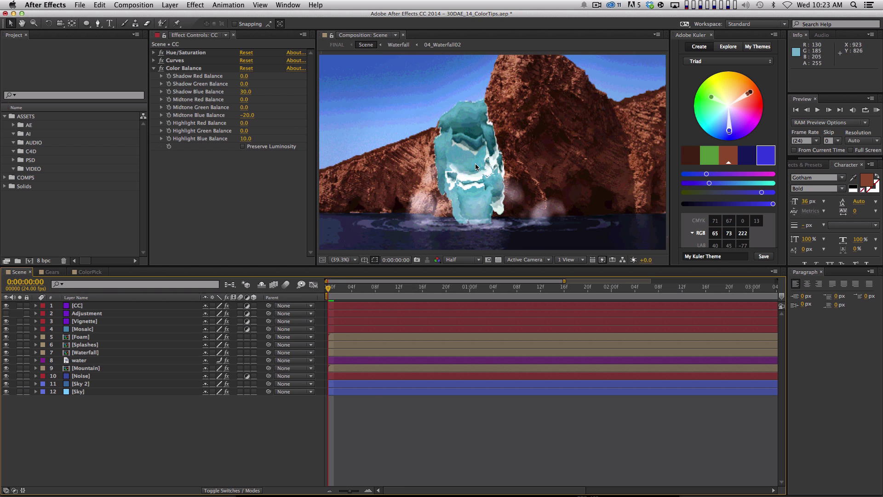
Check the scene without the Mosaic layer, then place that layer above all the others.
{"action": "left_click", "coordinate": [82, 329]}
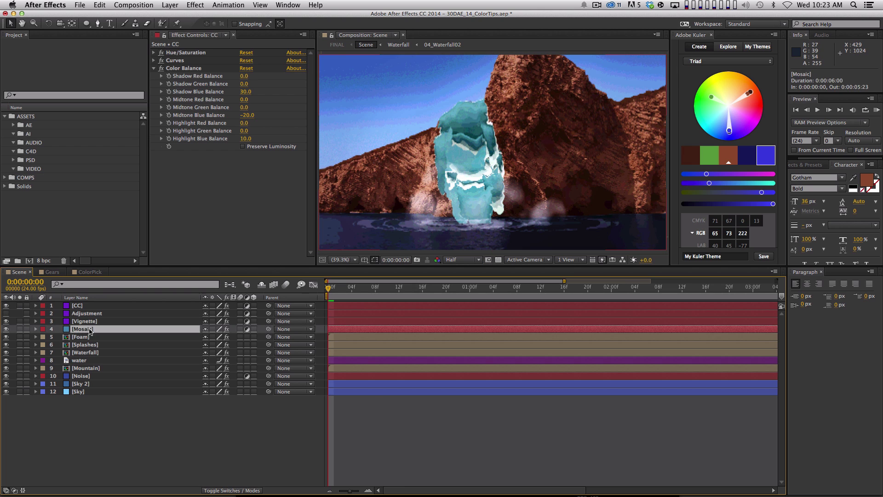
{"action": "left_click", "coordinate": [6, 328]}
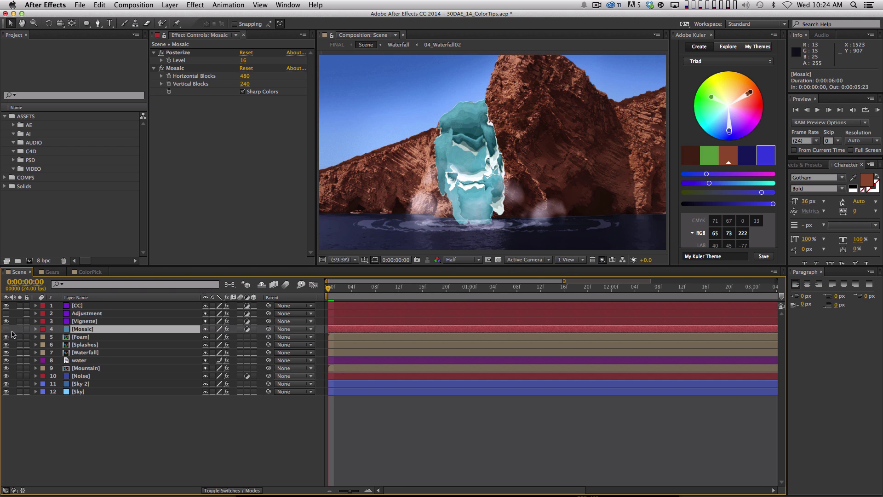
{"action": "left_click", "coordinate": [6, 329]}
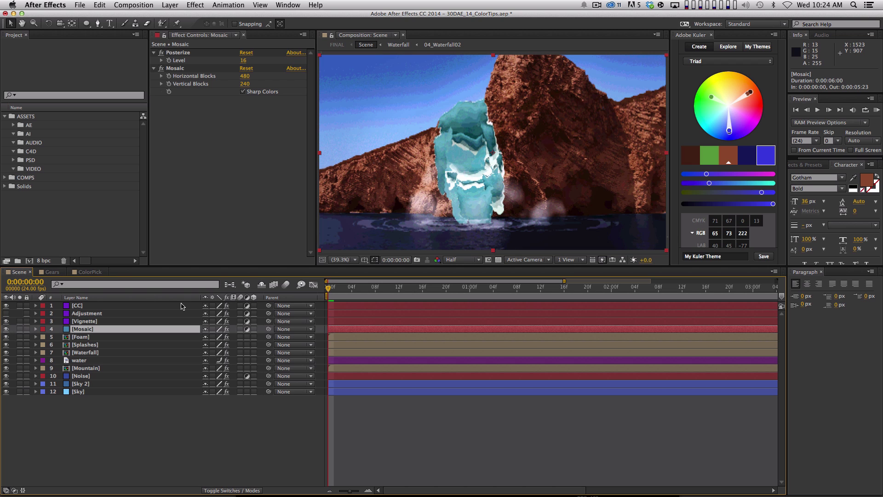
{"action": "left_click_drag", "start_coordinate": [115, 329], "coordinate": [112, 304]}
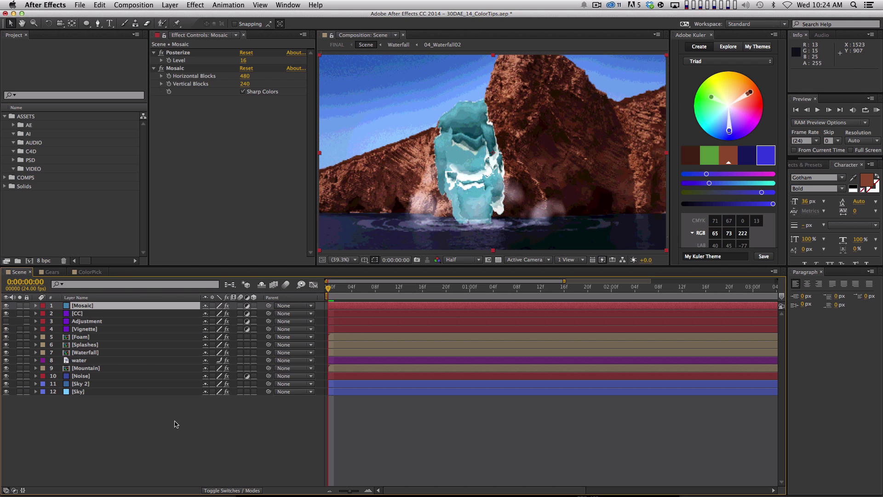
{"action": "key", "text": "space"}
{"action": "left_click_drag", "start_coordinate": [453, 170], "coordinate": [455, 169]}
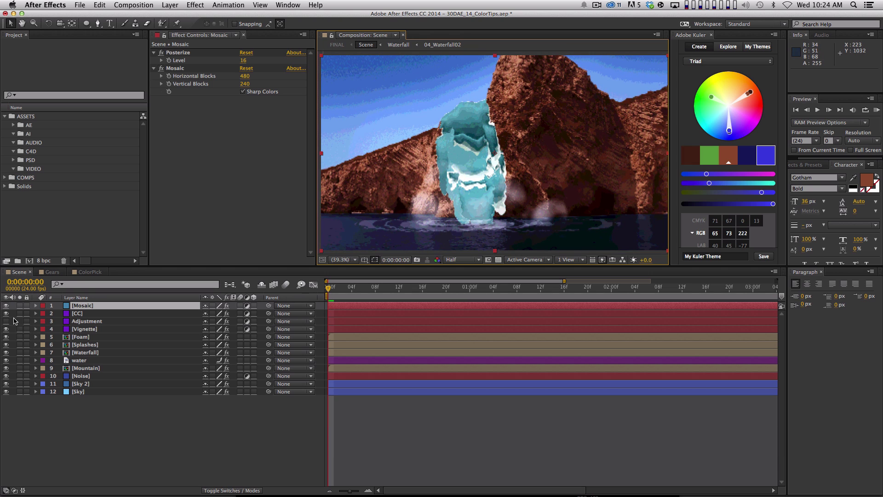
Move the Adjustment layer to the top of the stack and briefly show it to check the scene in black and white.
{"action": "left_click_drag", "start_coordinate": [86, 322], "coordinate": [92, 305]}
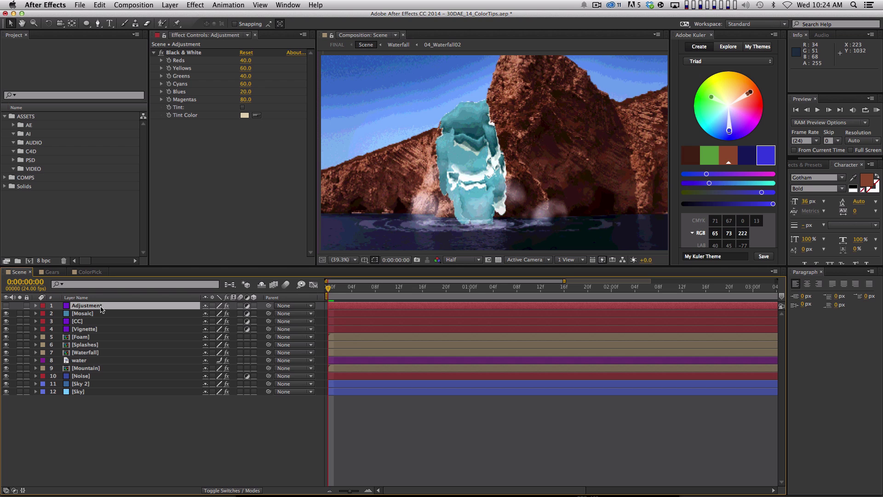
{"action": "left_click", "coordinate": [6, 306]}
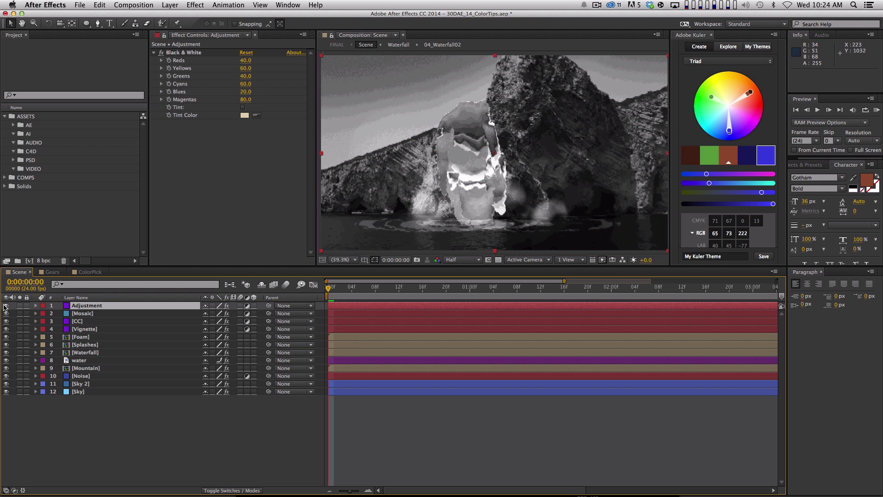
{"action": "left_click", "coordinate": [6, 306]}
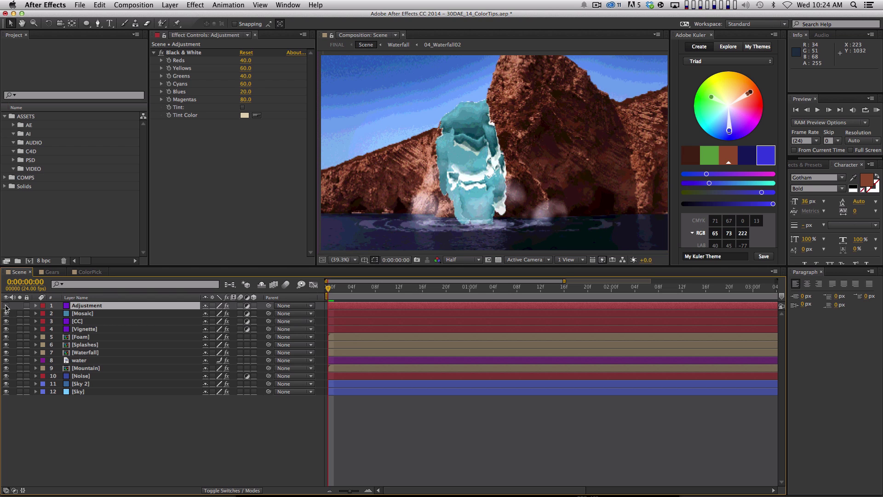
Rename the Scene composition in the COMPS folder as Scene-CC and duplicate it.
{"action": "left_click", "coordinate": [5, 178]}
{"action": "left_click", "coordinate": [35, 213]}
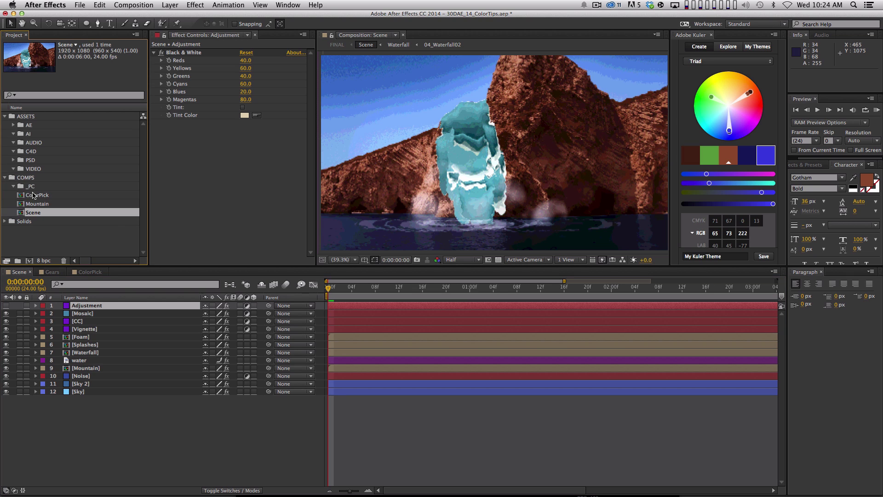
{"action": "key", "text": "Return"}
{"action": "type", "text": "-CC"}
{"action": "key", "text": "Return"}
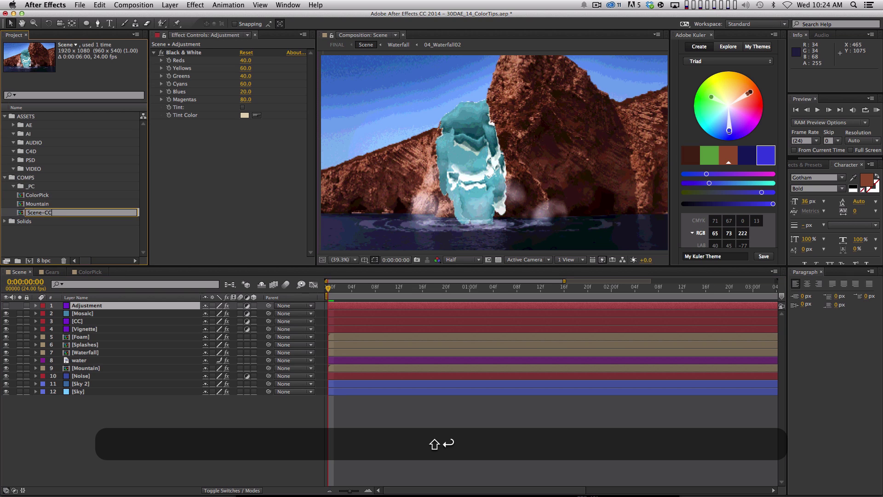
{"action": "key", "text": "super+d"}
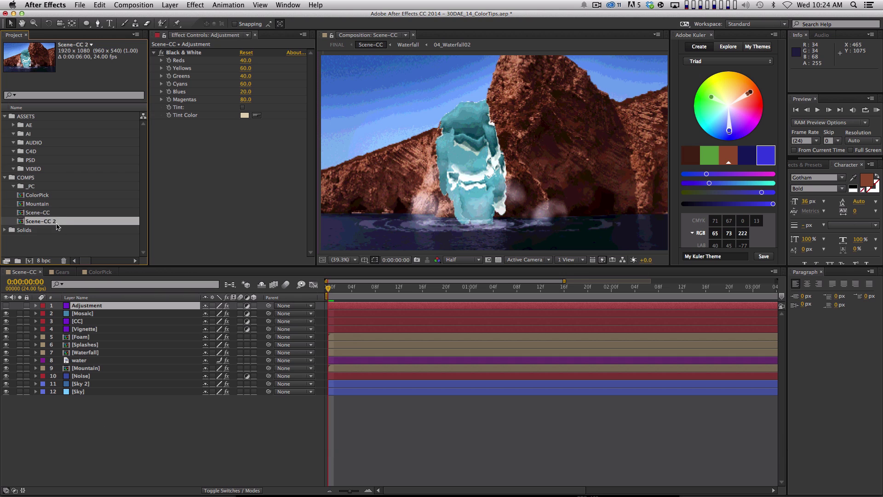
Open the Scene-CC 2 composition and hide its CC and Vignette layers.
{"action": "double_click", "coordinate": [43, 221]}
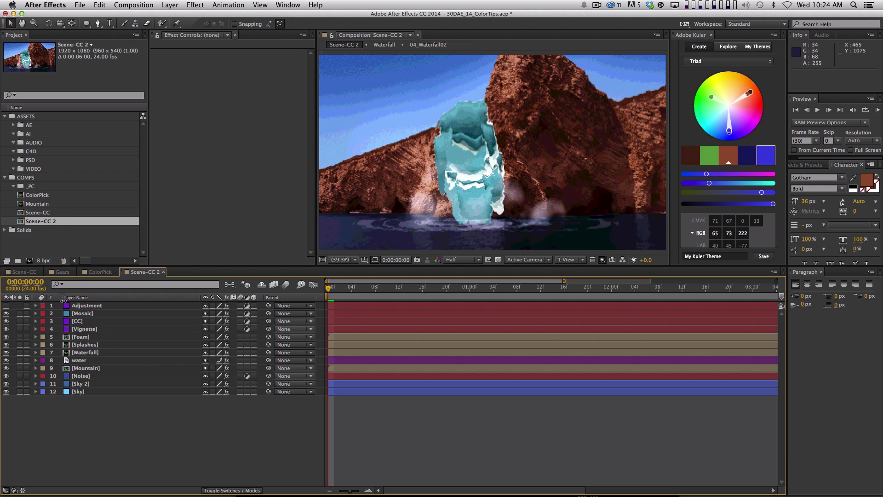
{"action": "left_click", "coordinate": [6, 321]}
{"action": "left_click", "coordinate": [6, 329]}
Disable the colour correction effects on the Foam, Splashes and Waterfall layers of Scene-CC 2.
{"action": "left_click", "coordinate": [80, 336]}
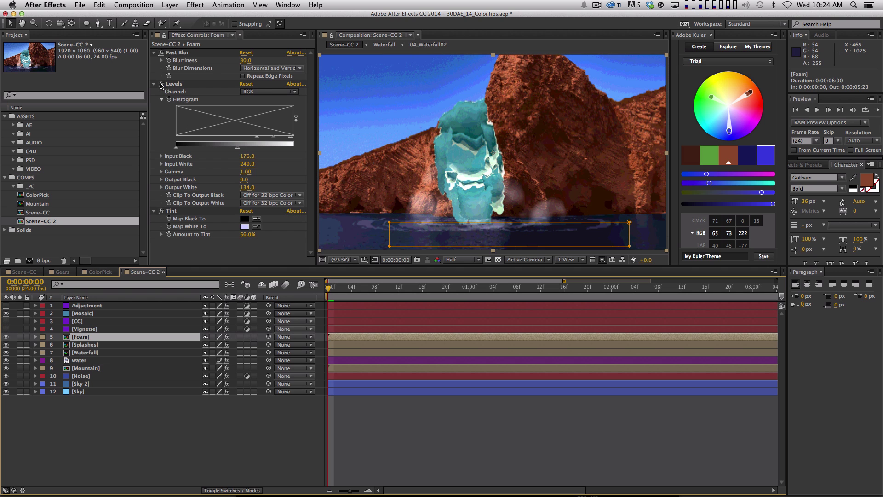
{"action": "key", "text": "super+Down"}
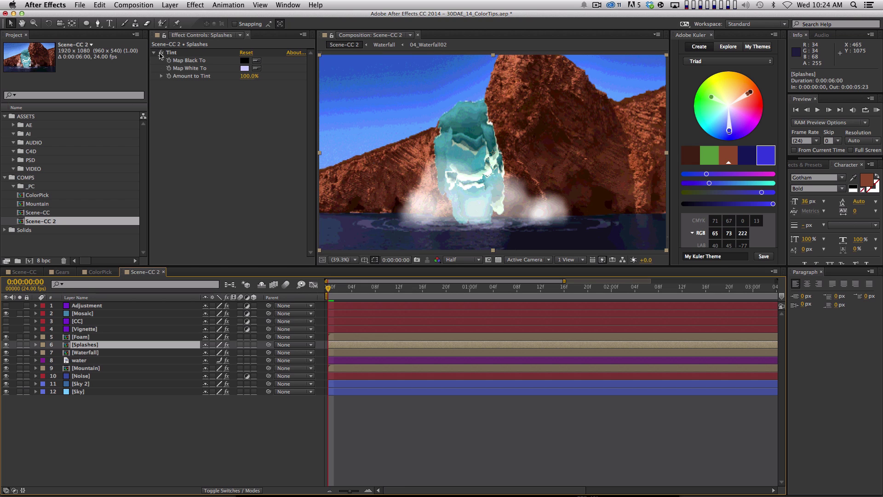
{"action": "key", "text": "super+Down"}
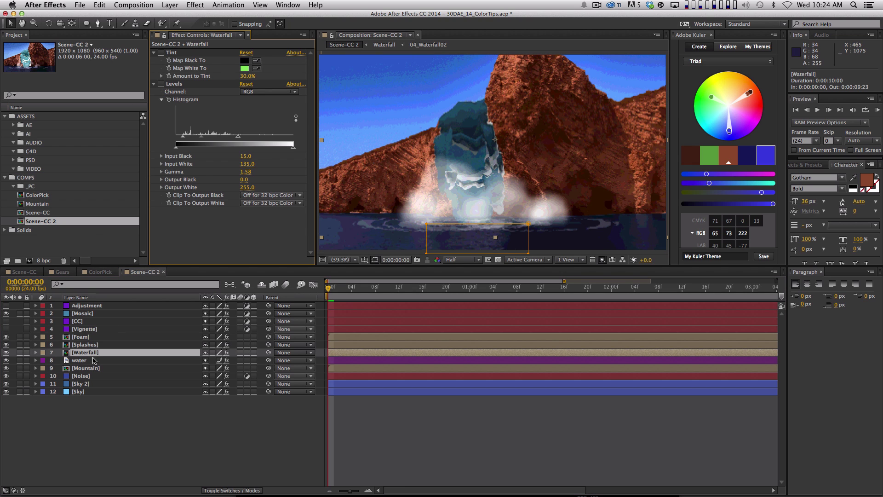
Disable and collapse Tint, Levels and Hue/Saturation on the water layer, keeping Smart Blur active.
{"action": "key", "text": "super+Down"}
{"action": "scroll", "coordinate": [175, 69], "scroll_direction": "up", "scroll_amount": 5}
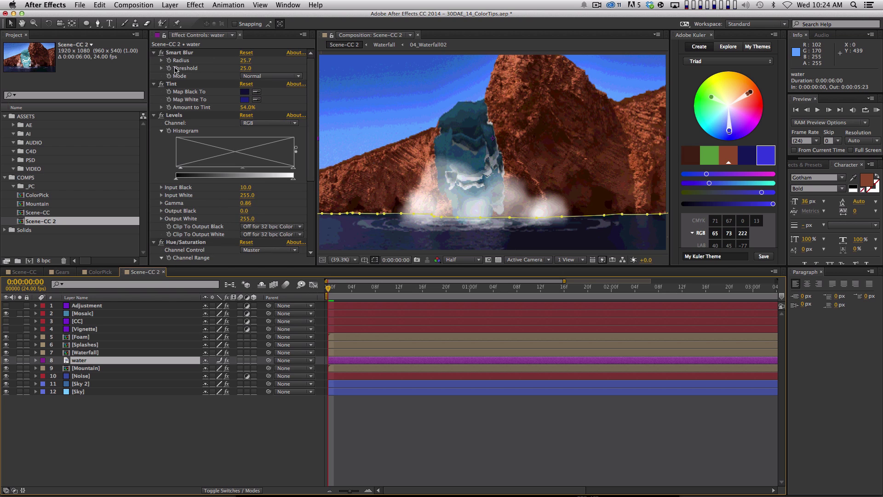
{"action": "left_click_drag", "start_coordinate": [159, 84], "coordinate": [162, 129]}
{"action": "left_click", "coordinate": [153, 115]}
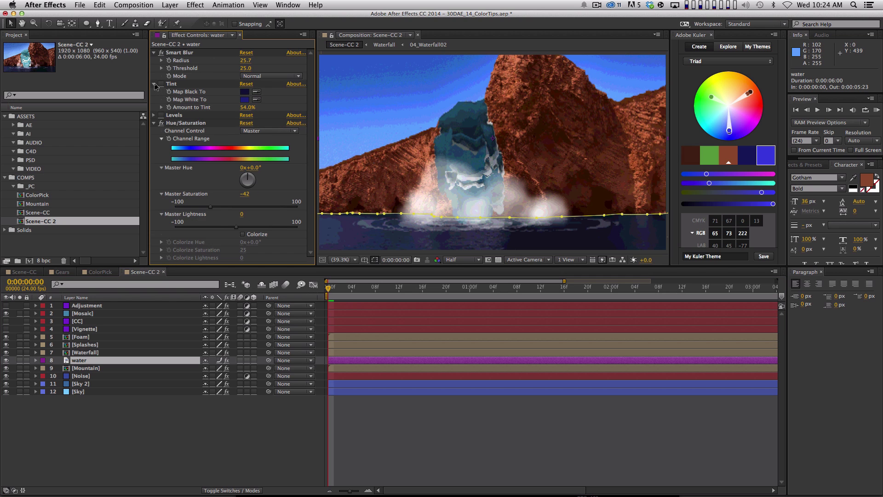
{"action": "left_click", "coordinate": [154, 84]}
{"action": "left_click", "coordinate": [161, 100]}
{"action": "left_click", "coordinate": [154, 99]}
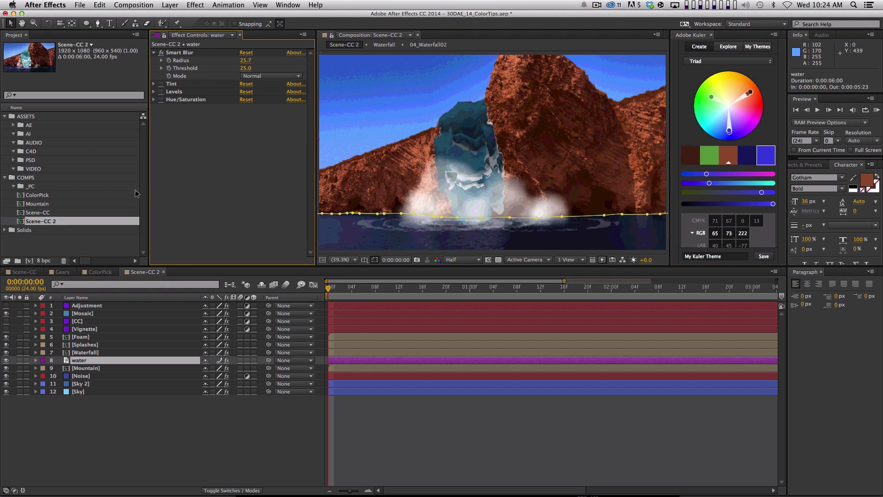
Disable the Hue/Saturation, Levels and Tint effects on the Mountain layer of Scene-CC 2.
{"action": "left_click", "coordinate": [88, 366]}
{"action": "left_click", "coordinate": [155, 160]}
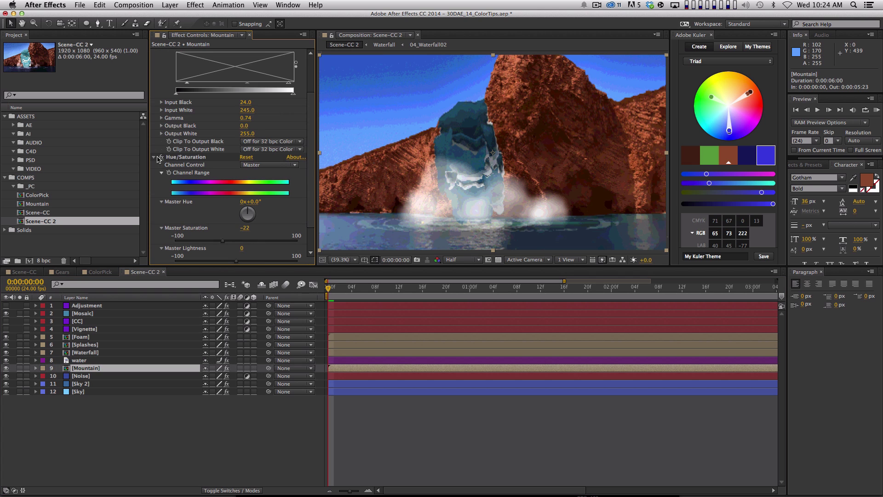
{"action": "scroll", "coordinate": [251, 75], "scroll_direction": "up", "scroll_amount": 3}
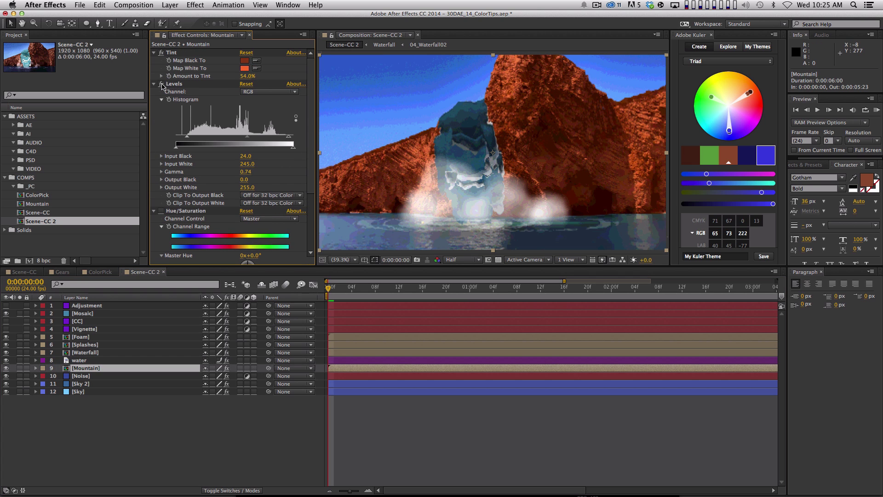
{"action": "left_click", "coordinate": [162, 84]}
{"action": "left_click", "coordinate": [161, 52]}
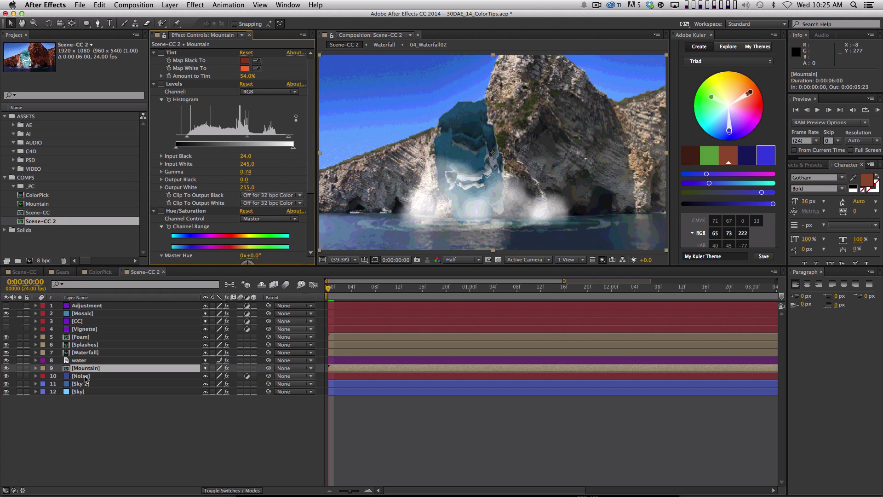
Disable the Fill effect on both the Sky 2 and Sky layers.
{"action": "left_click", "coordinate": [85, 378]}
{"action": "left_click", "coordinate": [89, 384]}
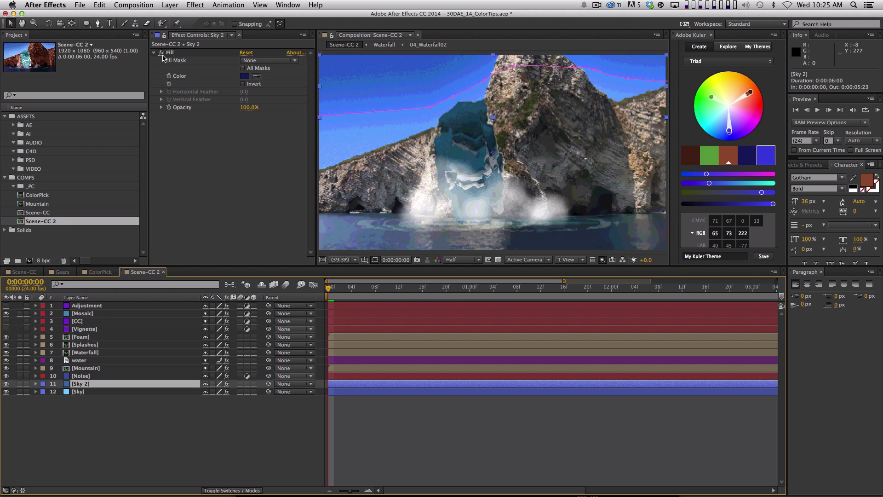
{"action": "left_click", "coordinate": [161, 52]}
{"action": "left_click", "coordinate": [111, 391]}
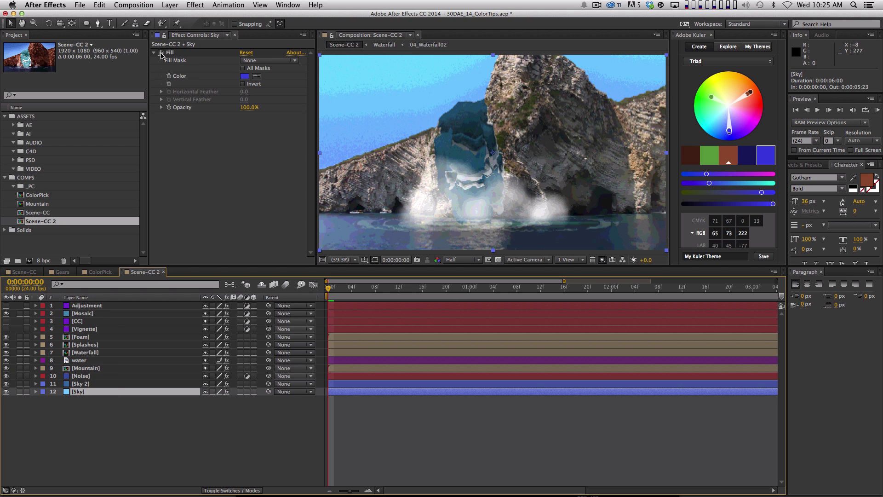
{"action": "left_click", "coordinate": [161, 52]}
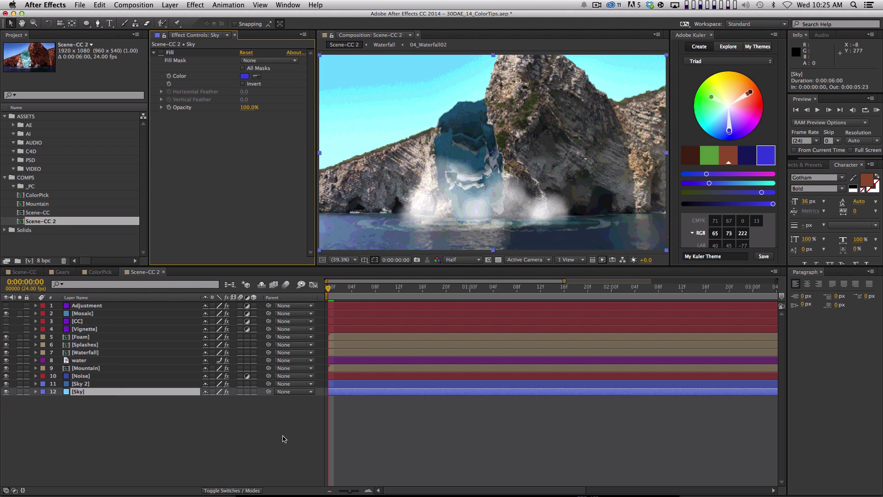
{"action": "left_click", "coordinate": [283, 439]}
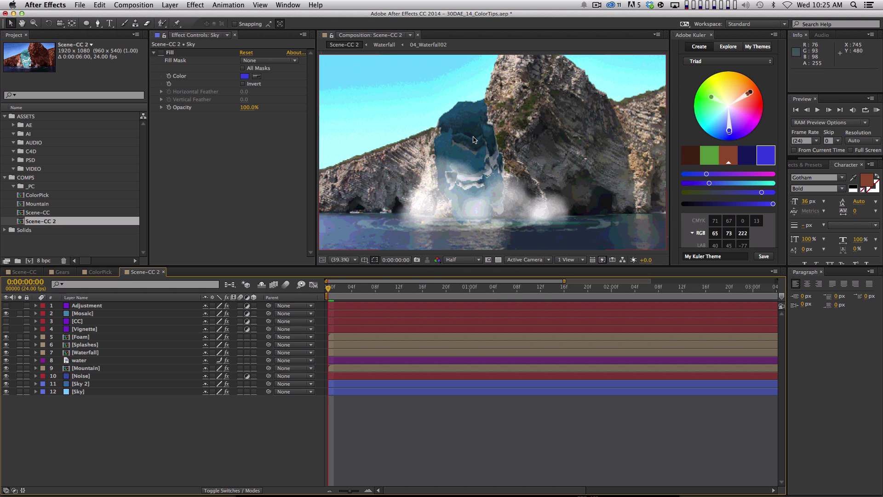
Open Scene-CC and compare it back and forth with Scene-CC 2, ending on Scene-CC.
{"action": "double_click", "coordinate": [45, 212]}
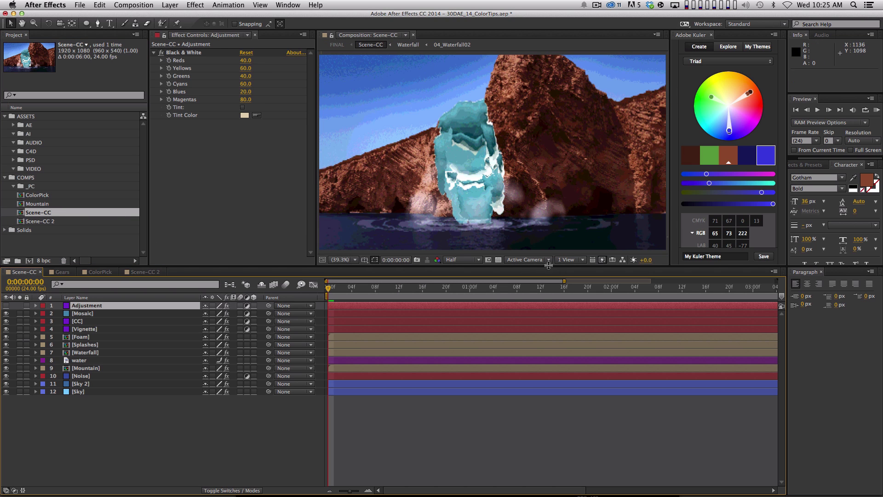
{"action": "left_click", "coordinate": [147, 272]}
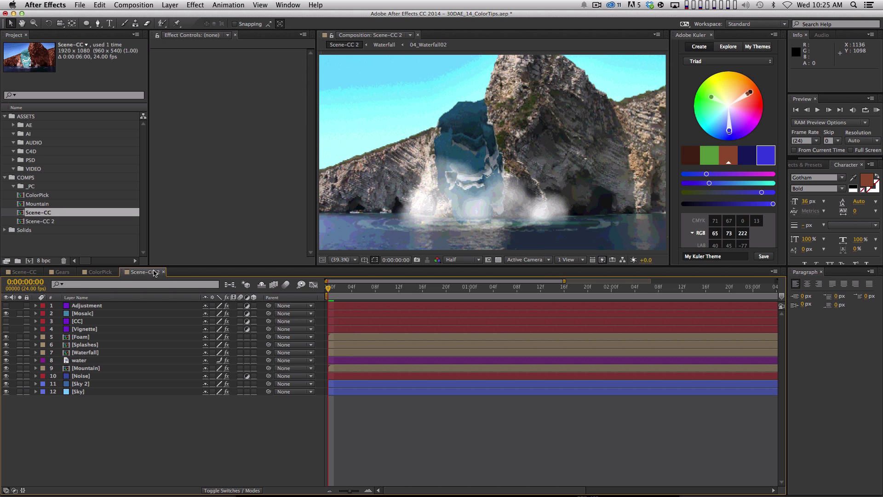
{"action": "left_click", "coordinate": [31, 274]}
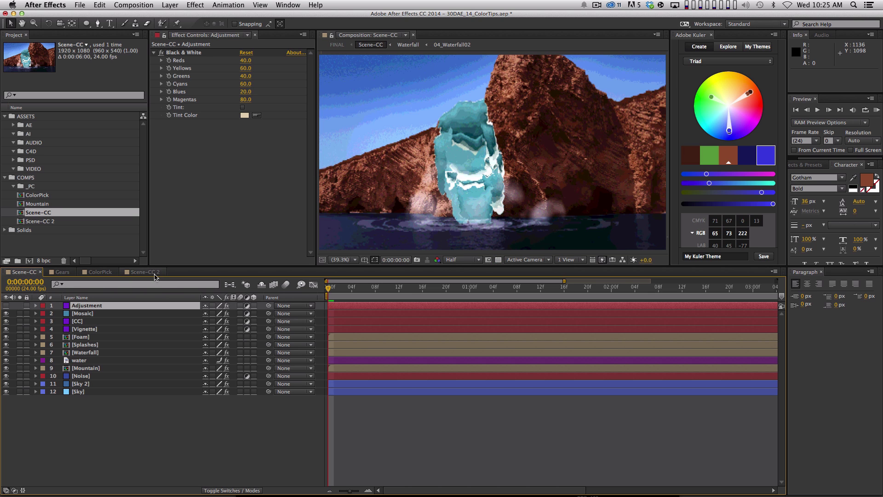
{"action": "left_click", "coordinate": [156, 273]}
{"action": "left_click", "coordinate": [26, 272]}
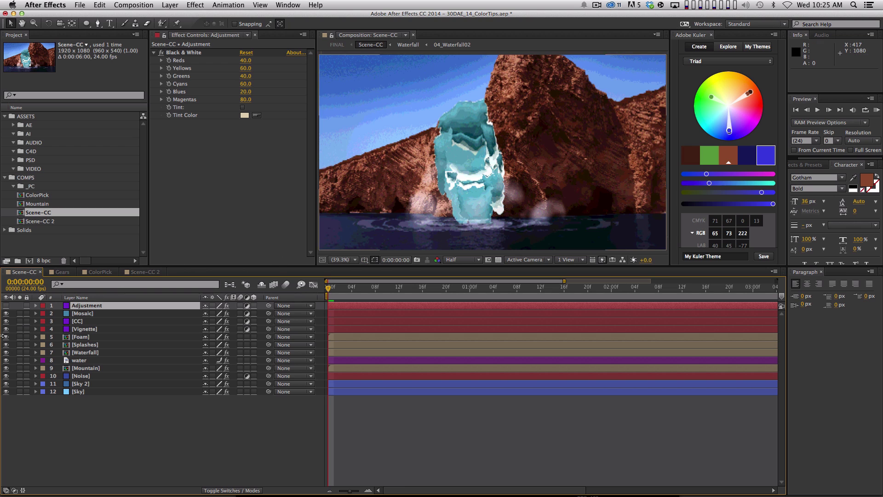
Check the contrast of Scene-CC in black and white by temporarily showing its Adjustment layer.
{"action": "left_click", "coordinate": [6, 306]}
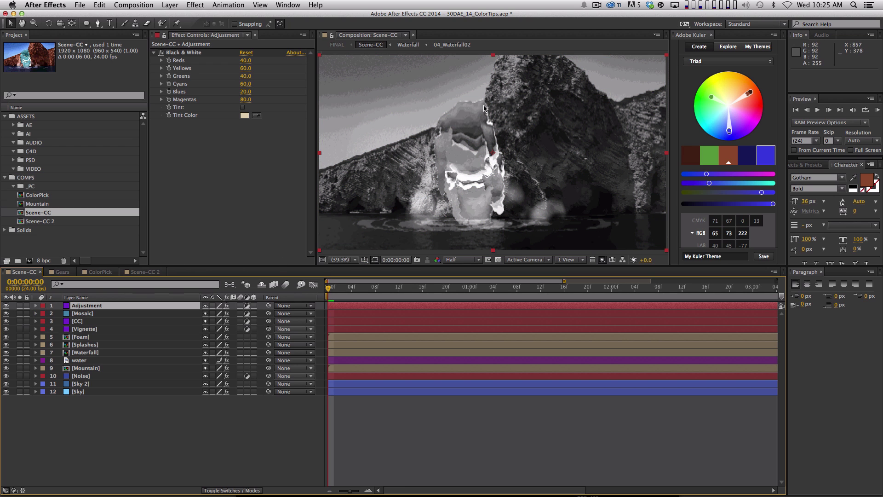
{"action": "left_click", "coordinate": [6, 305]}
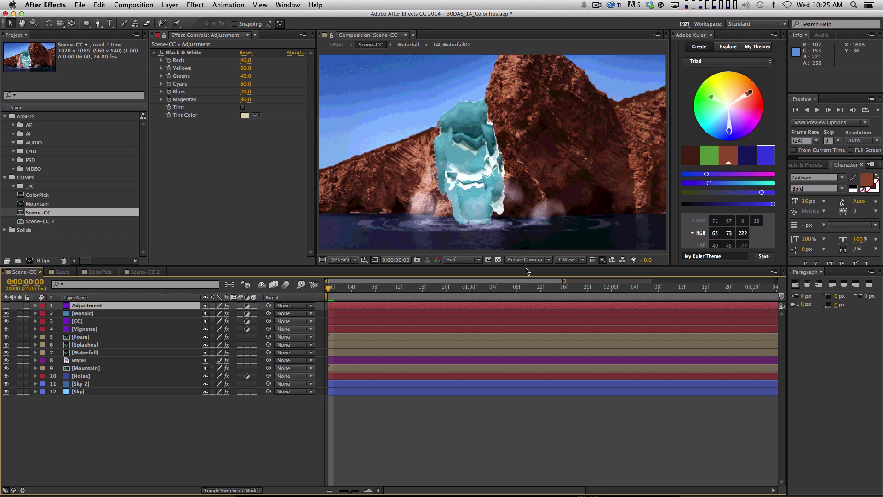